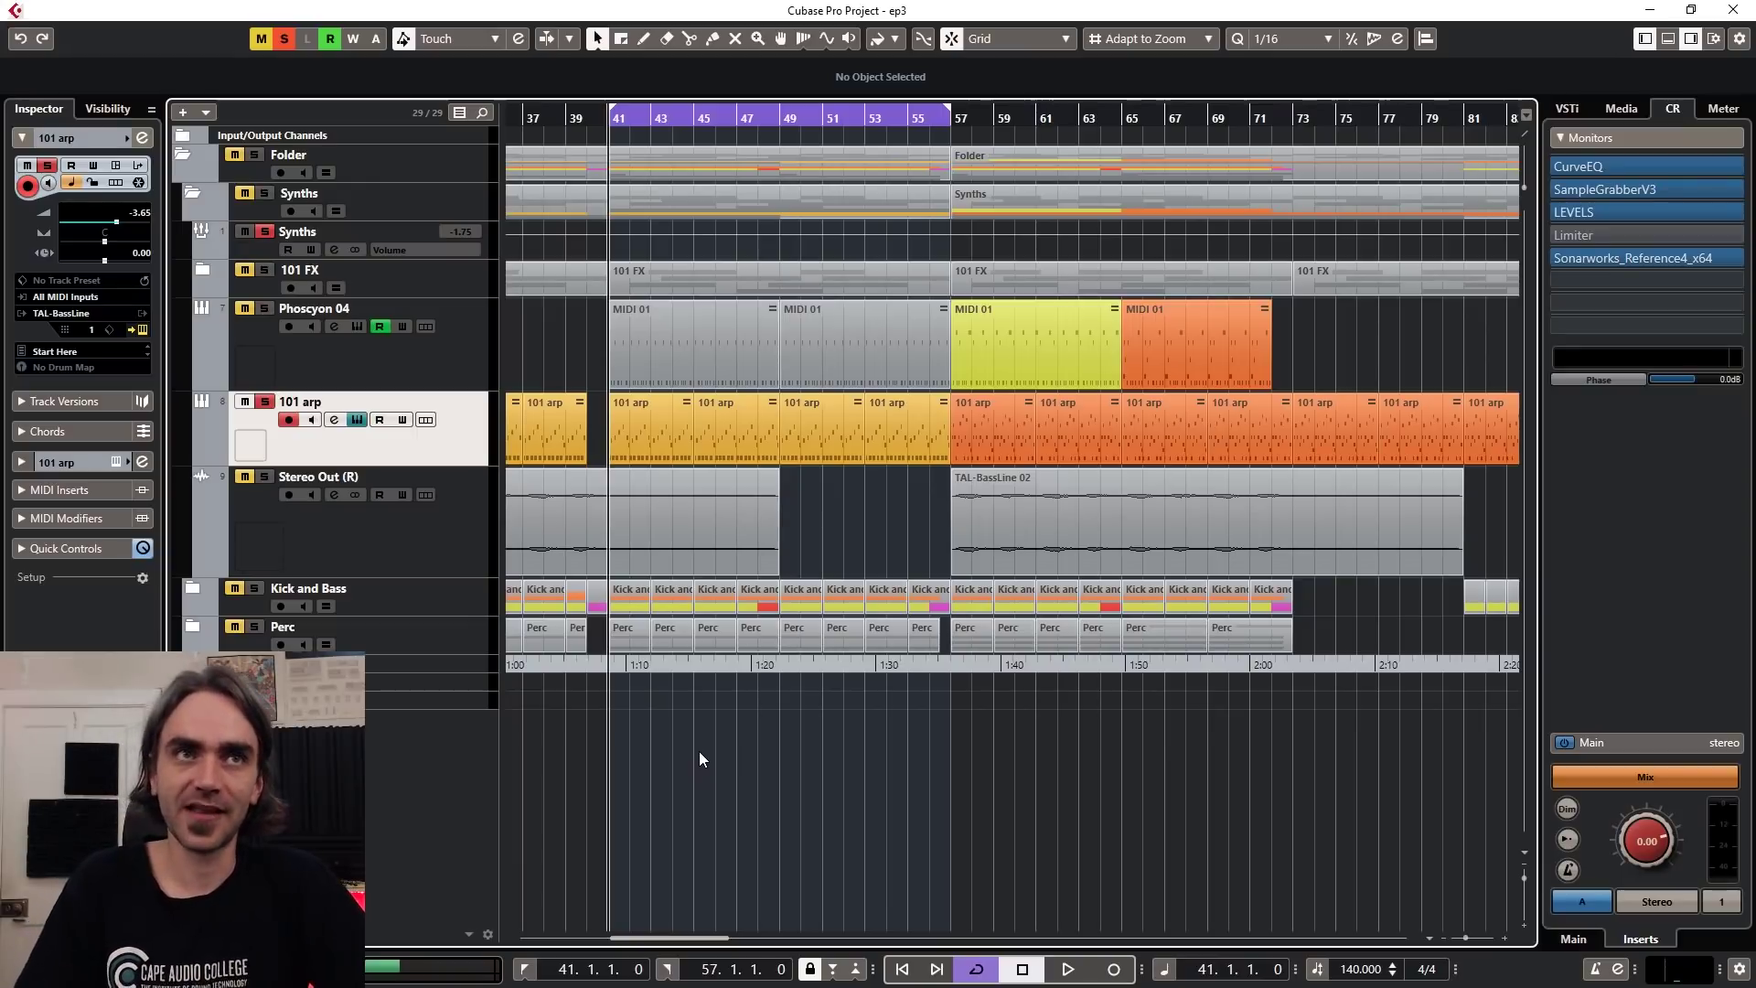
Step: Add one TAL-BassLine instrument track routed to Stereo Out below the 101 arp track and solo it
{"action": "right_click", "coordinate": [398, 766]}
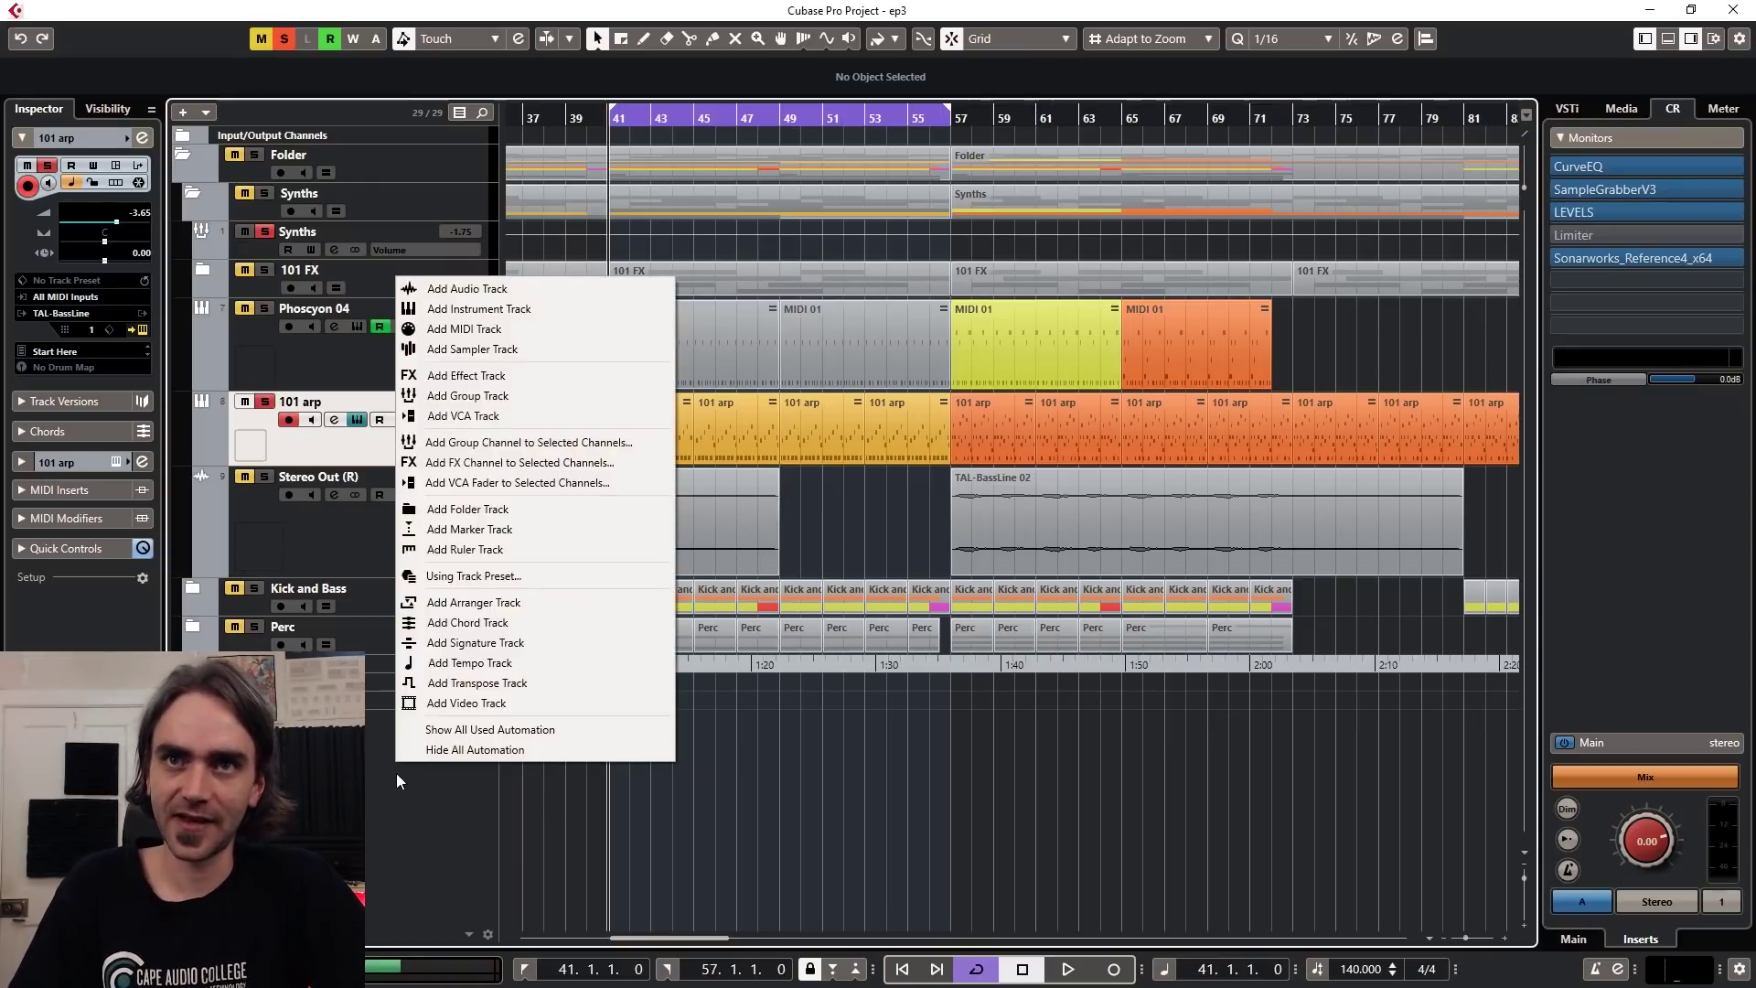
{"action": "left_click", "coordinate": [494, 309]}
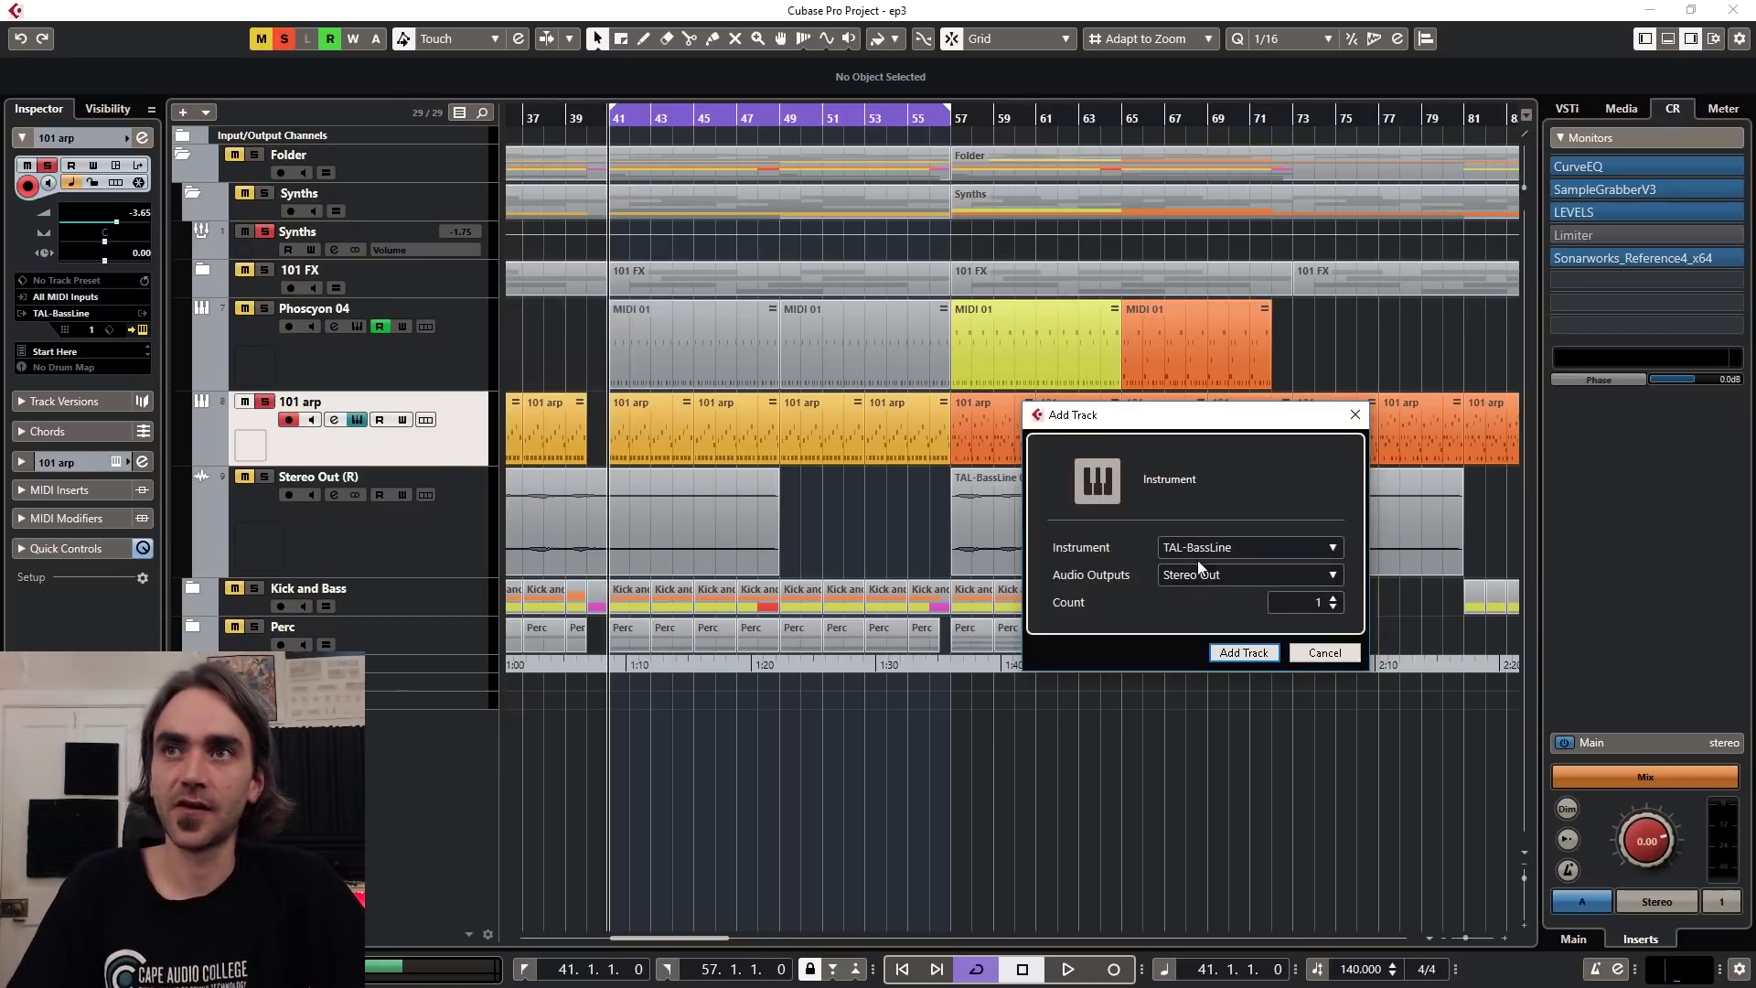
{"action": "left_click", "coordinate": [1243, 652]}
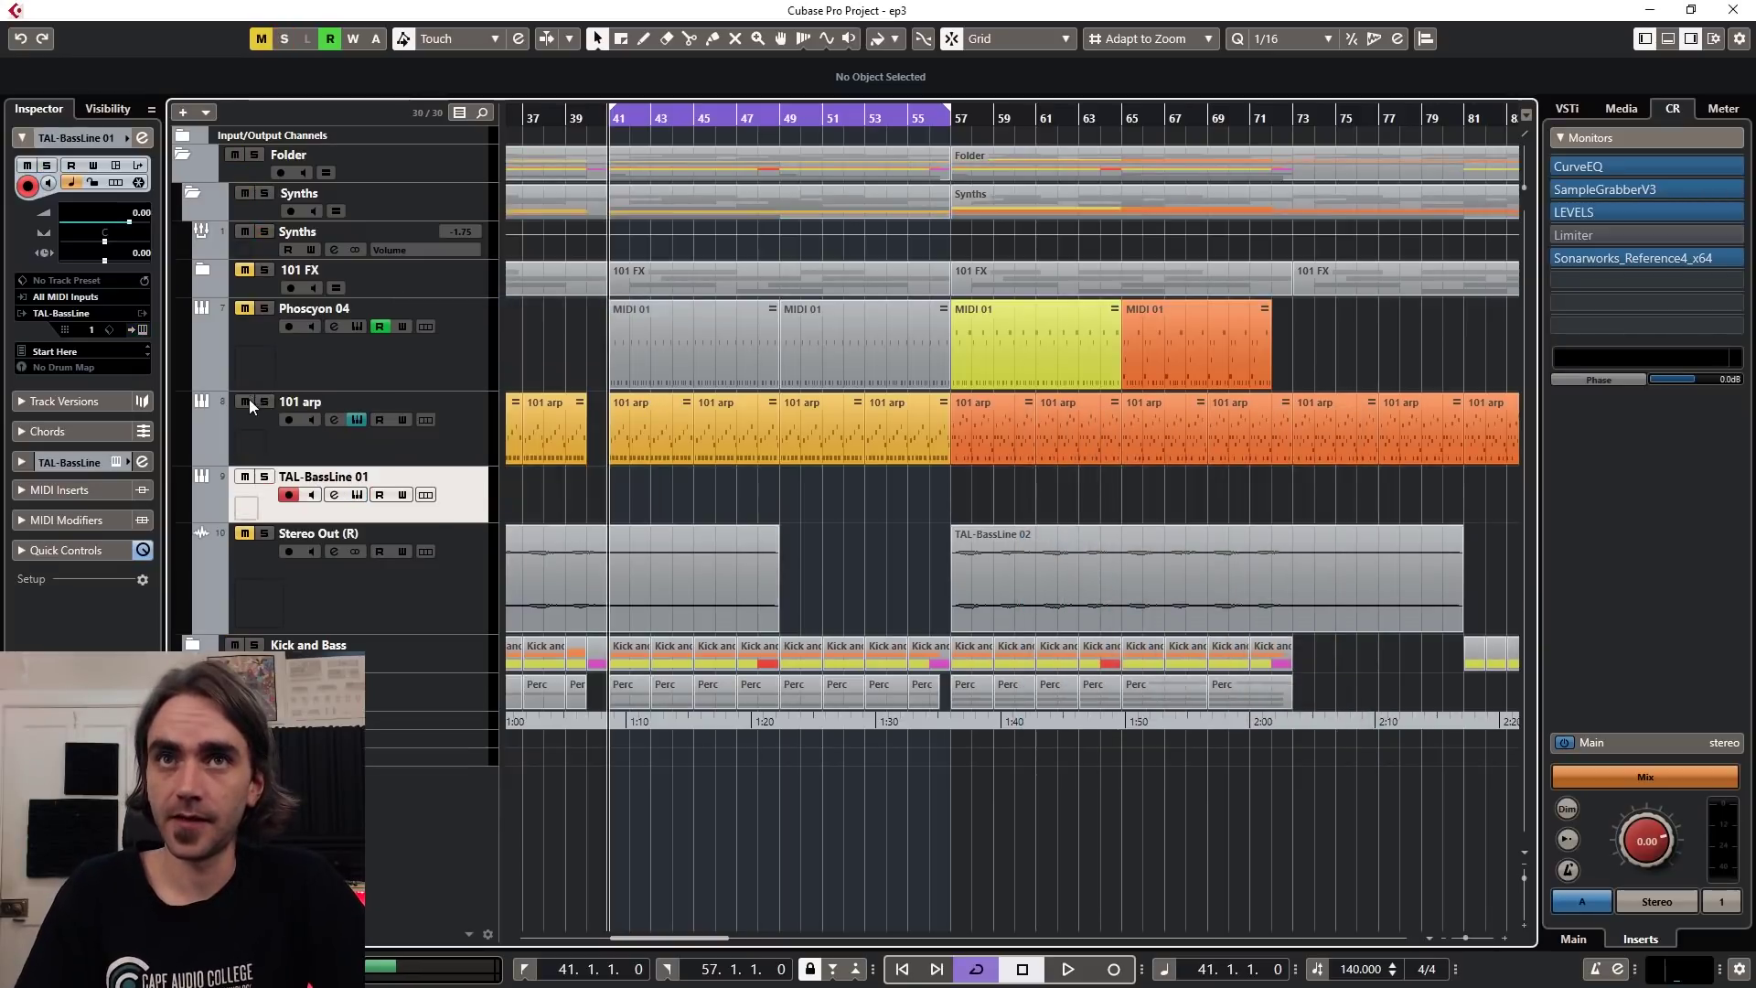
{"action": "left_click", "coordinate": [437, 467]}
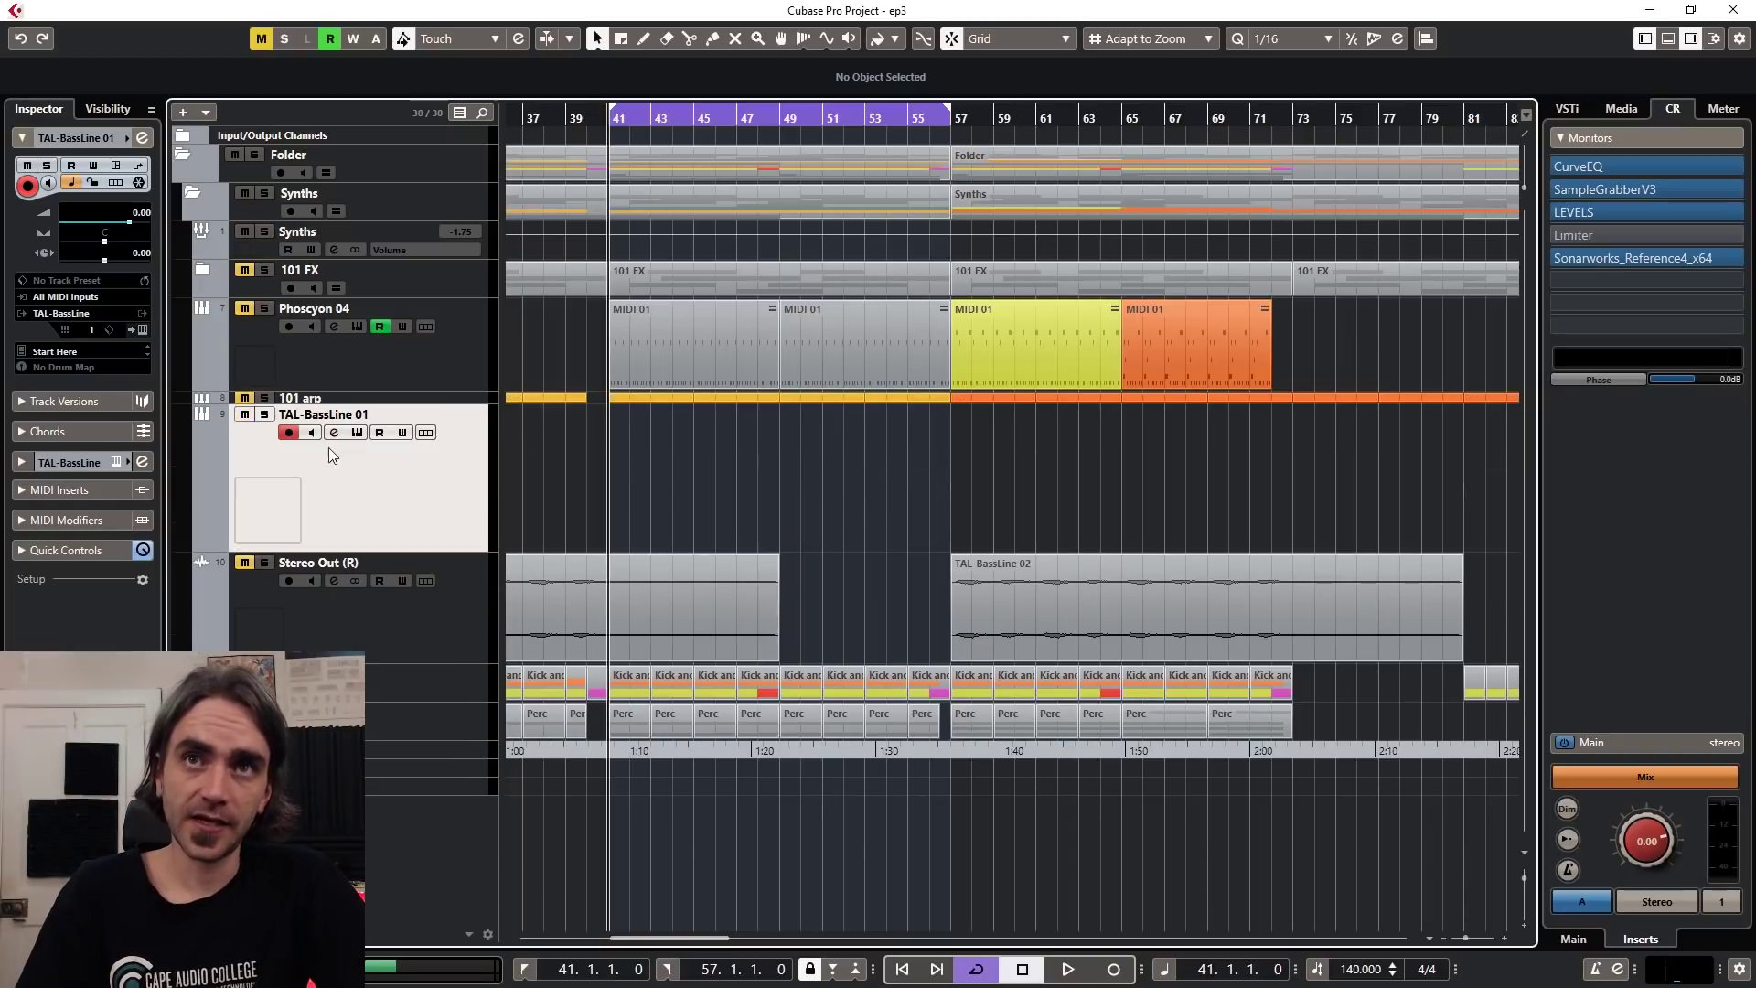
{"action": "left_click", "coordinate": [264, 415]}
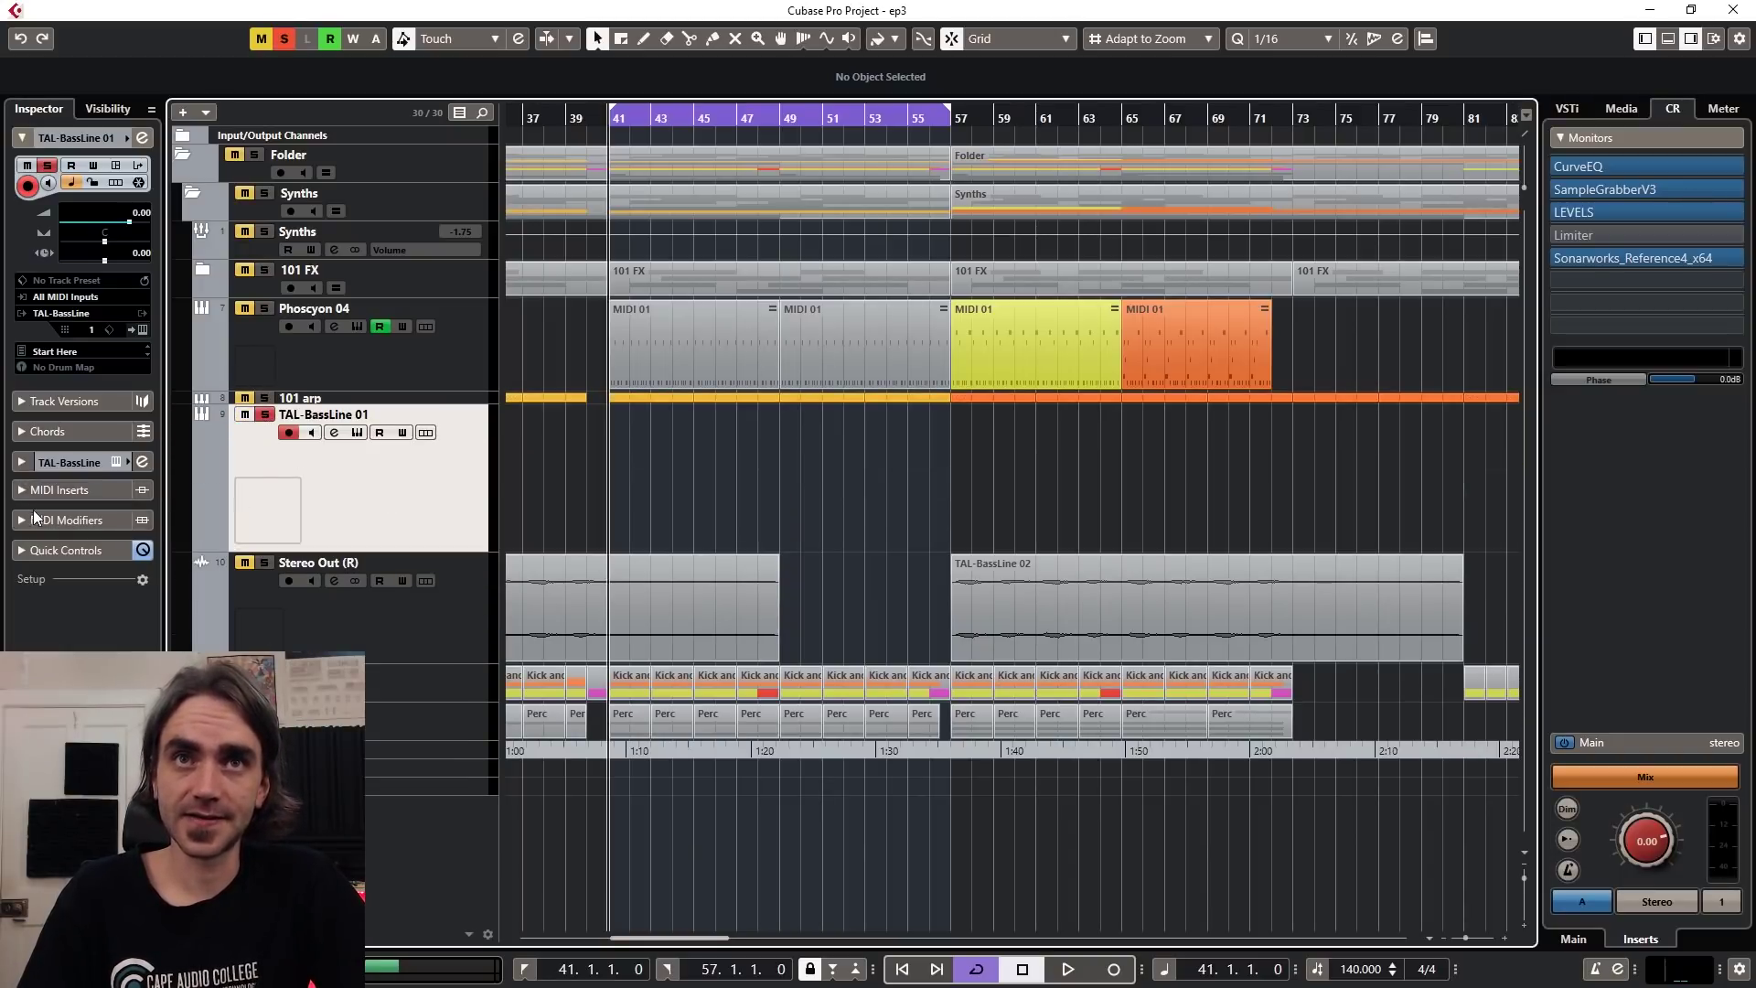
Step: Load StepDesigner as the first MIDI insert on the TAL-BassLine 01 track
{"action": "left_click", "coordinate": [55, 490]}
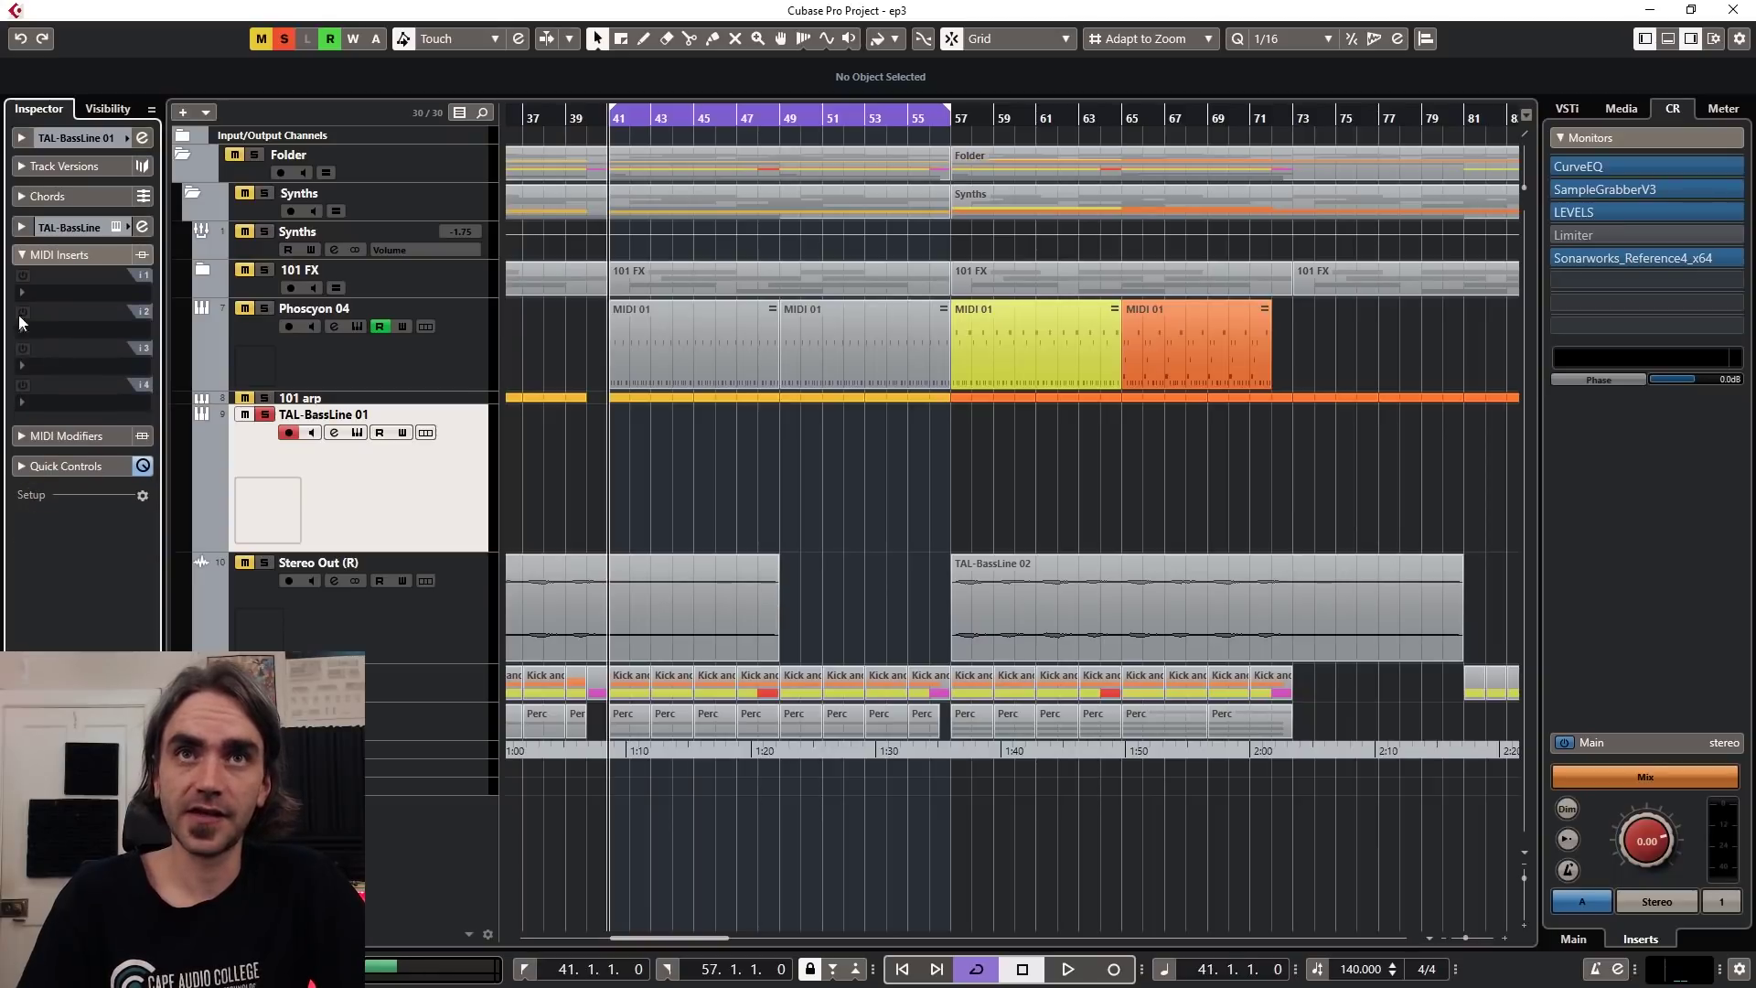
{"action": "left_click", "coordinate": [55, 292]}
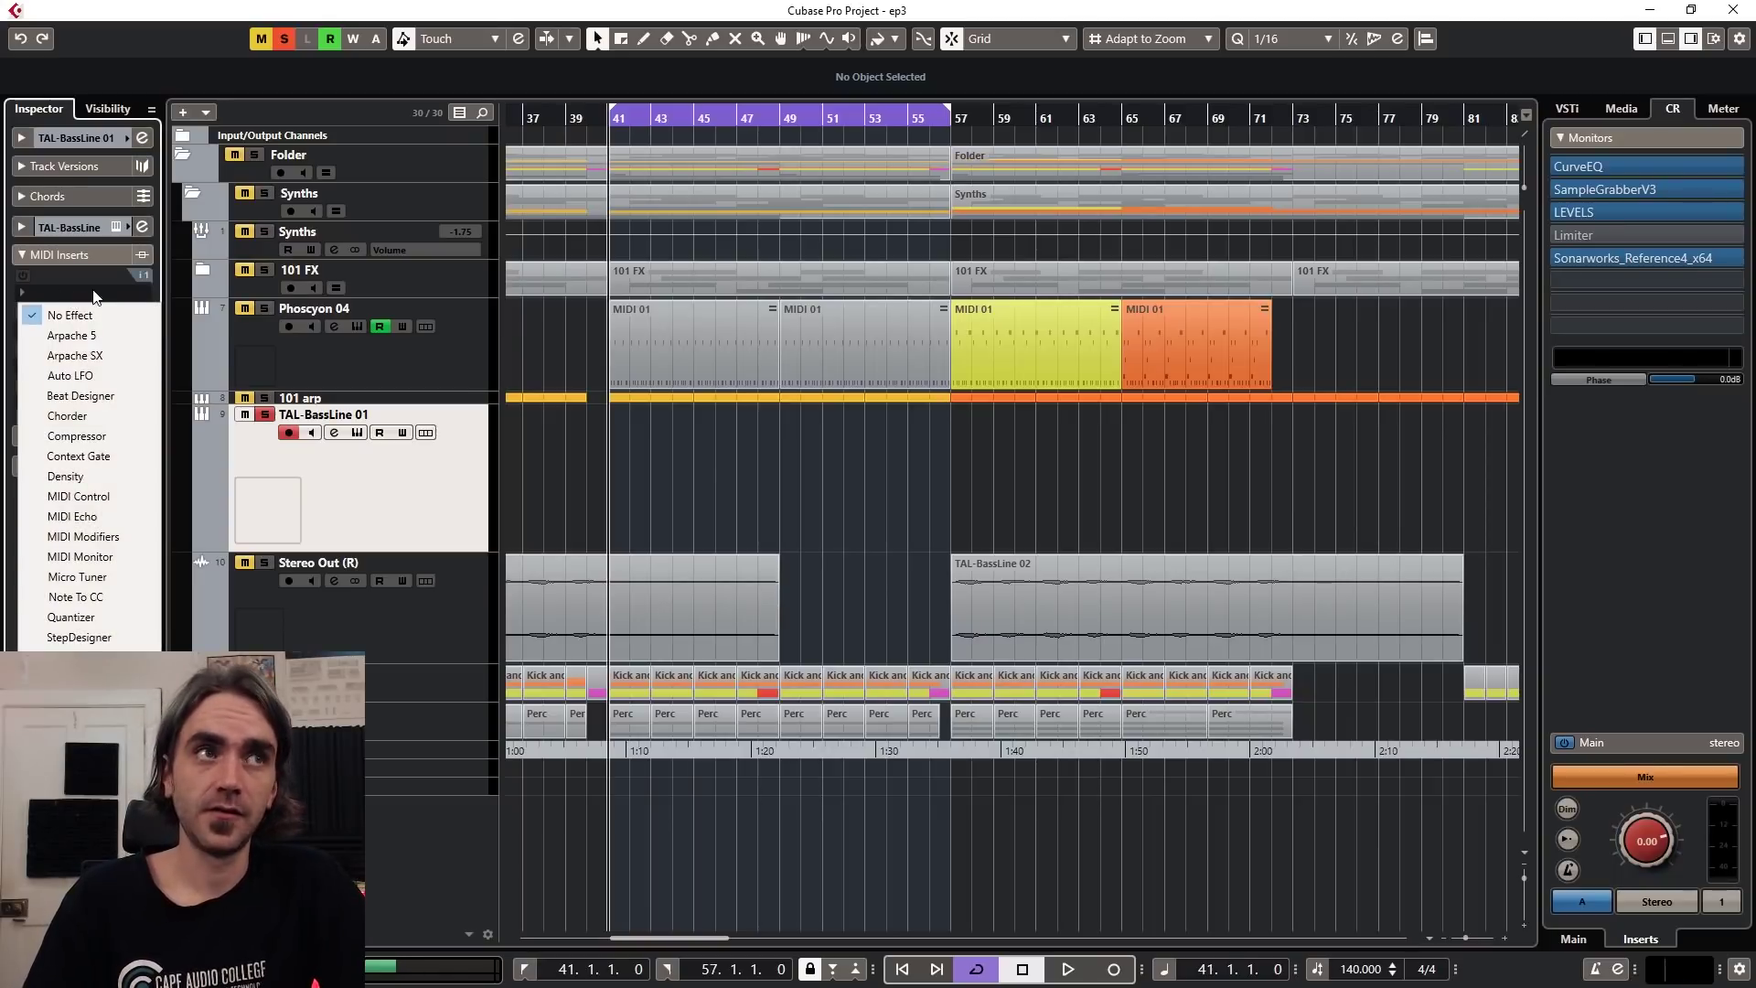
{"action": "left_click", "coordinate": [82, 636]}
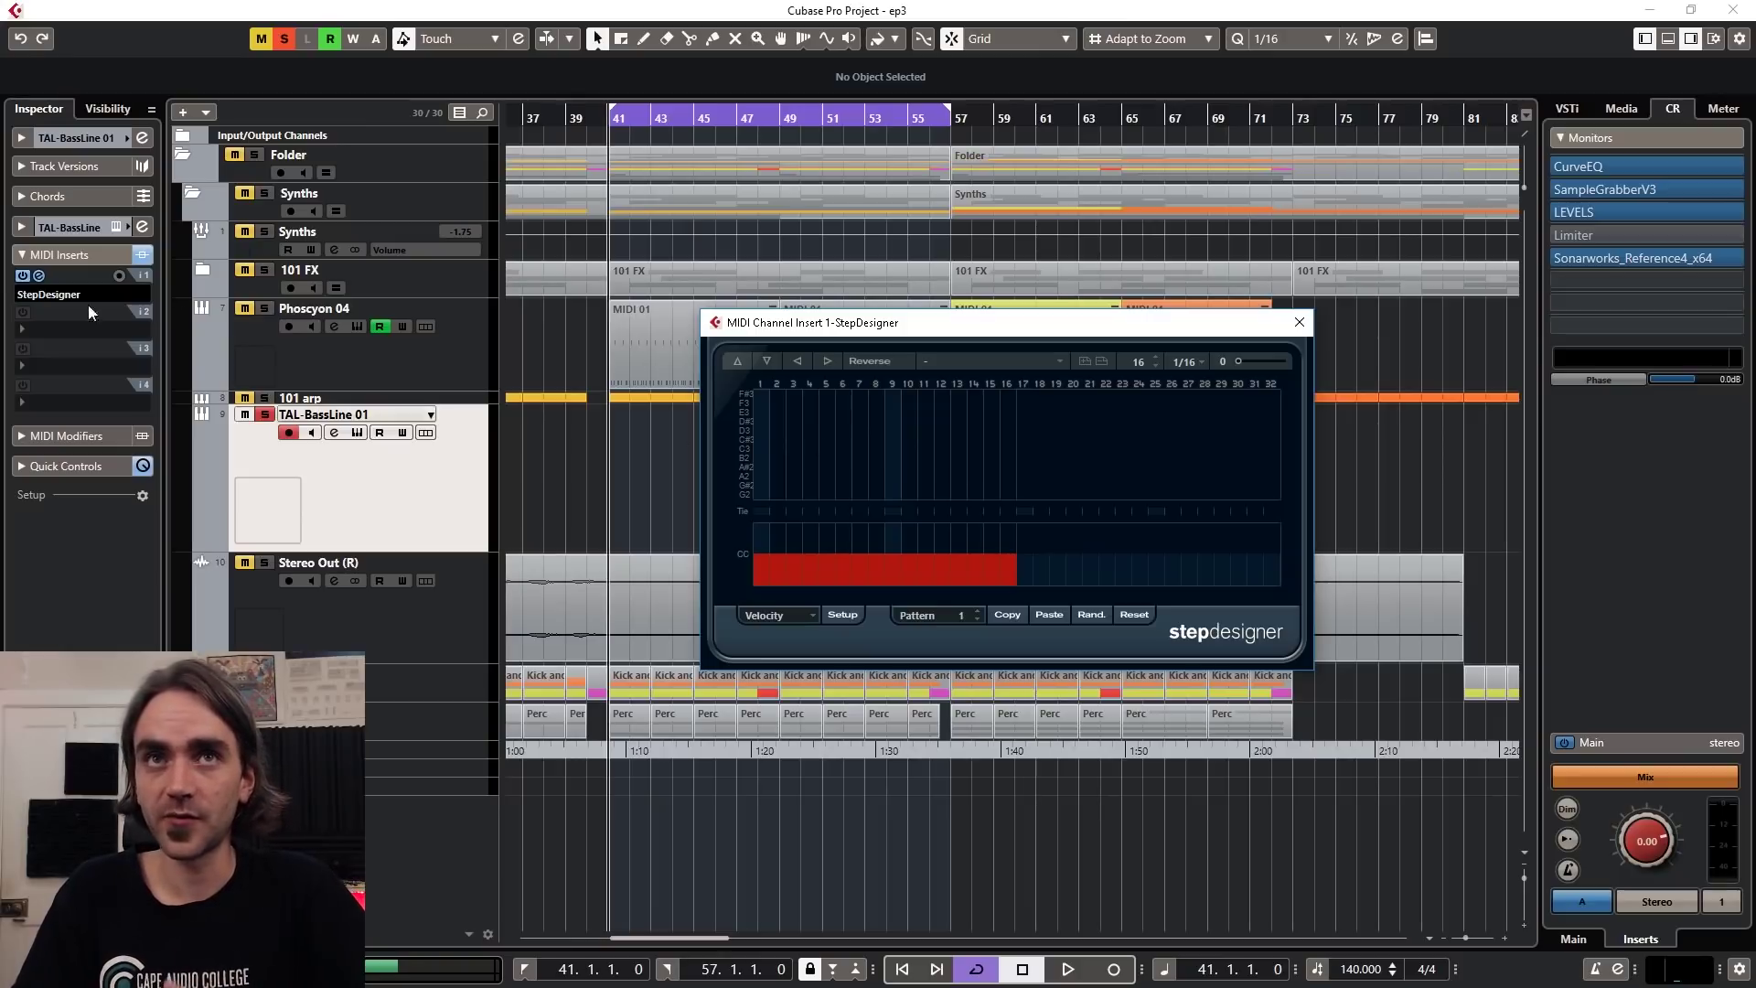
Step: Fill StepDesigner steps 1 to 16 with C3 notes
{"action": "scroll", "coordinate": [814, 444], "scroll_direction": "down", "scroll_amount": 6}
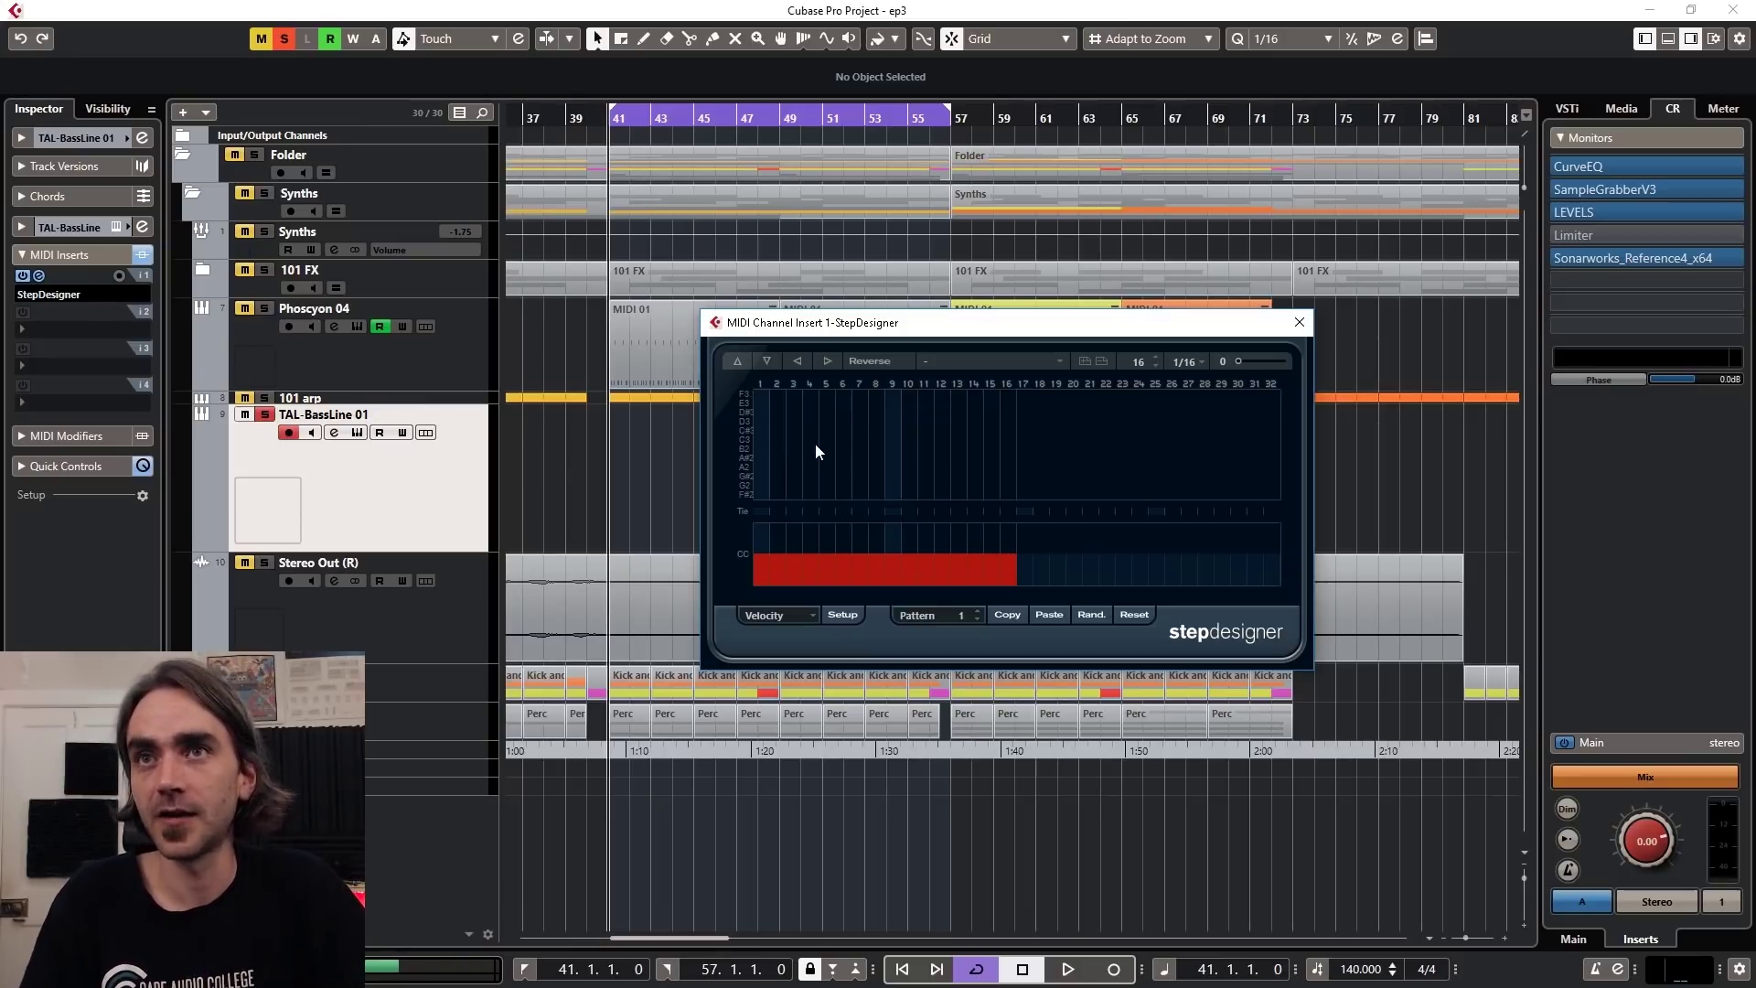
{"action": "scroll", "coordinate": [809, 448], "scroll_direction": "down", "scroll_amount": 2}
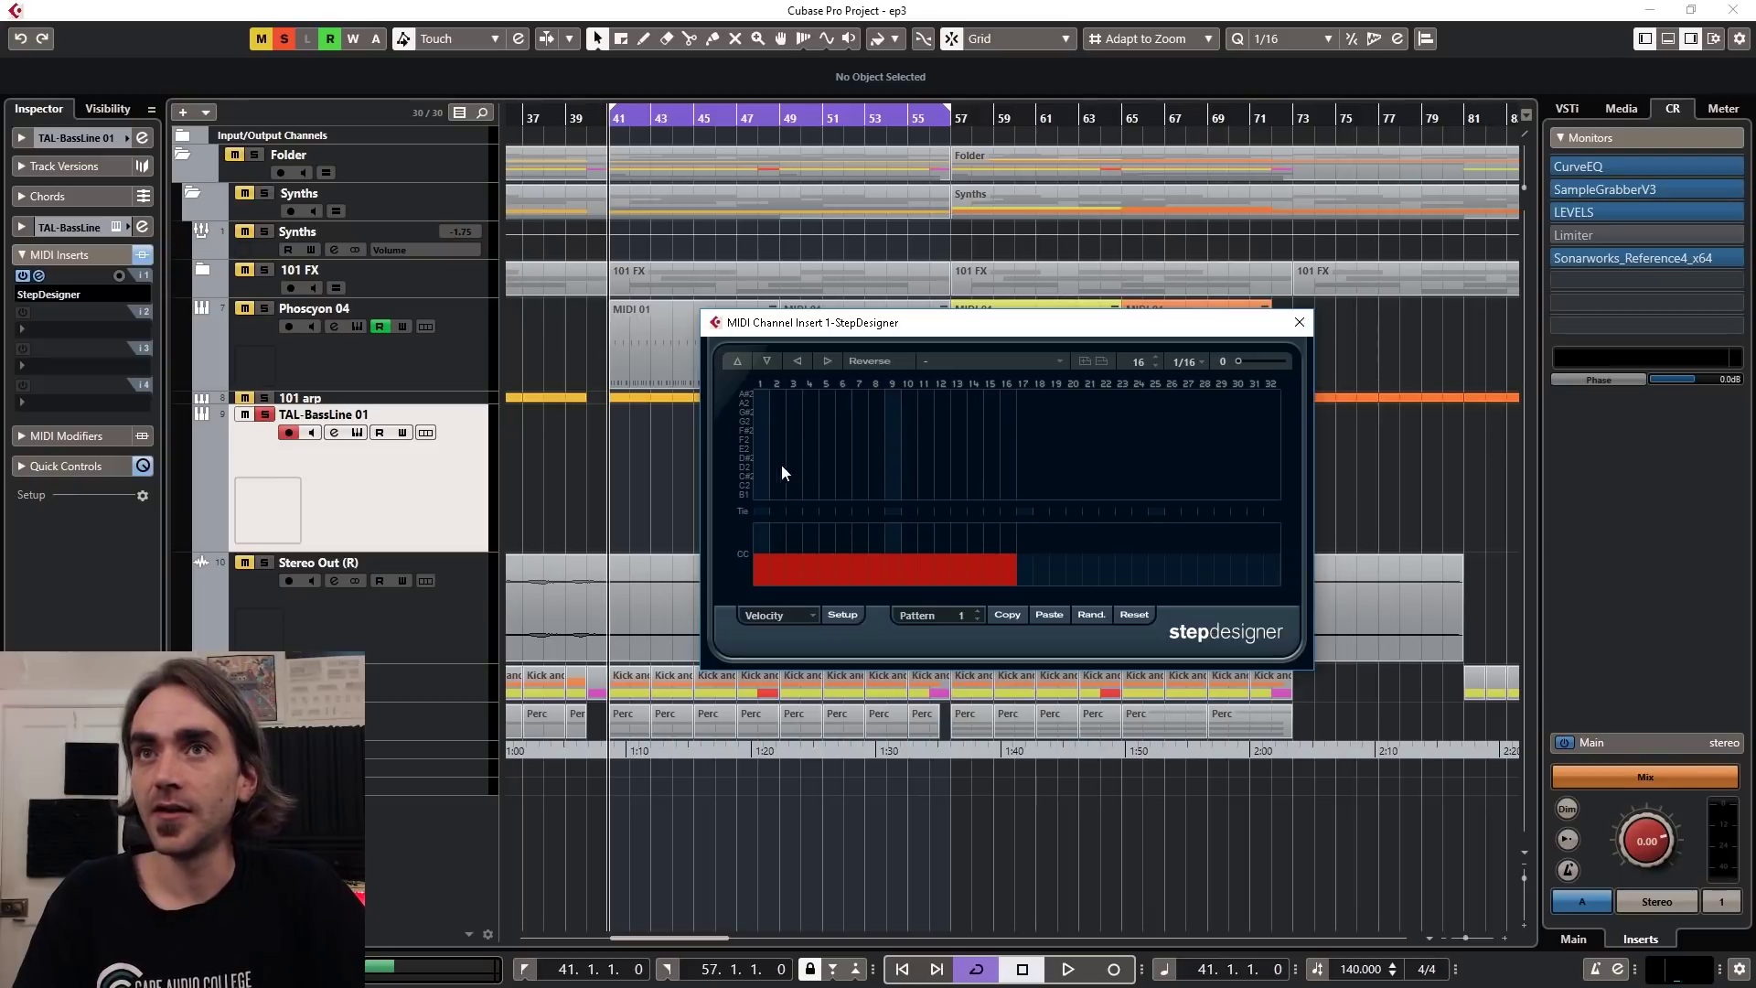
{"action": "scroll", "coordinate": [767, 467], "scroll_direction": "up", "scroll_amount": 4}
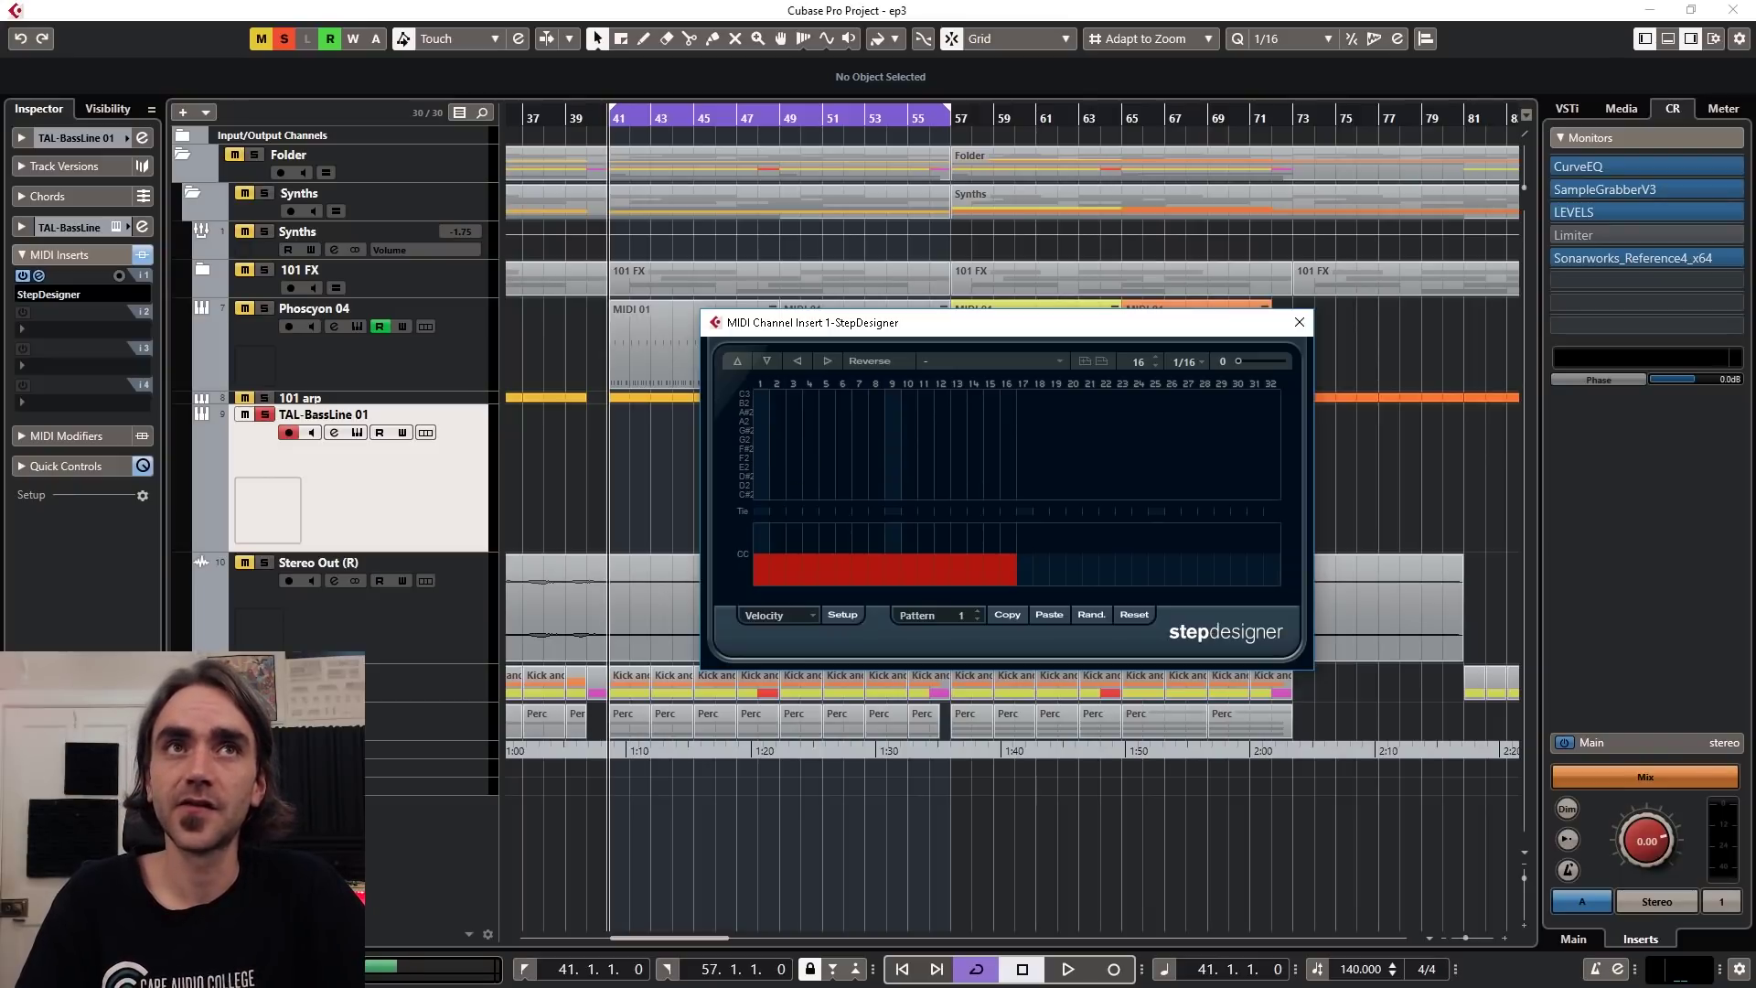
{"action": "left_click", "coordinate": [760, 413]}
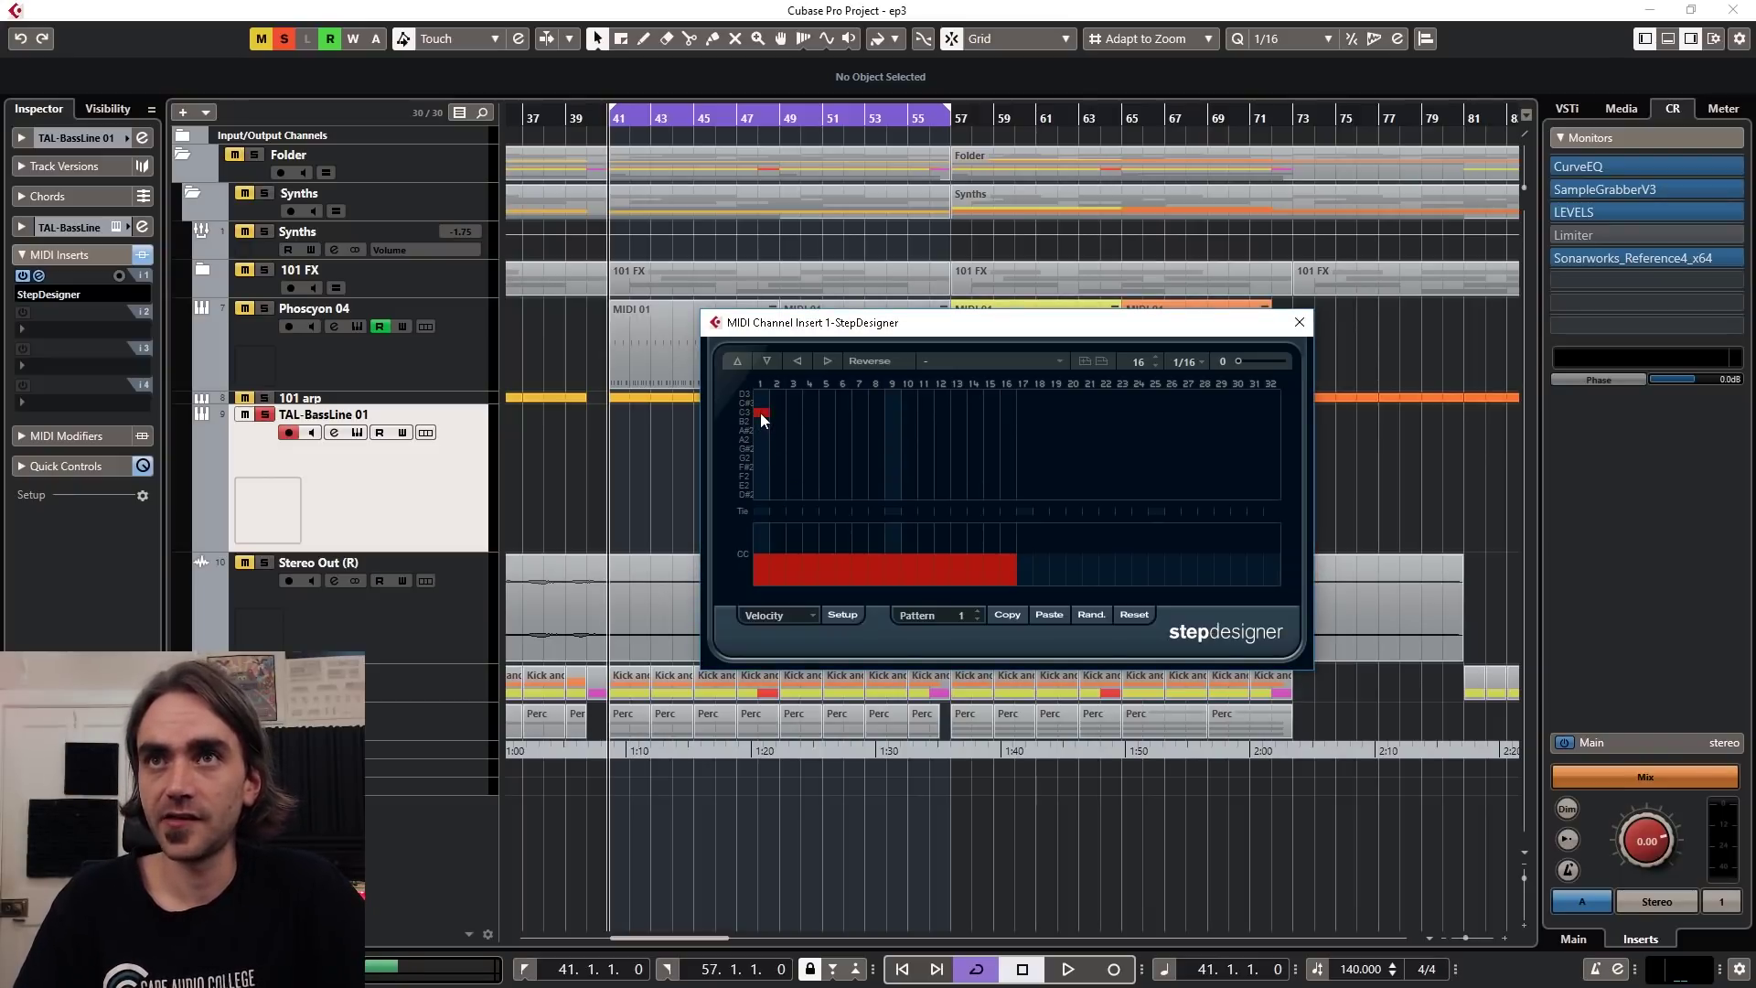
{"action": "left_click_drag", "start_coordinate": [792, 413], "coordinate": [1006, 414]}
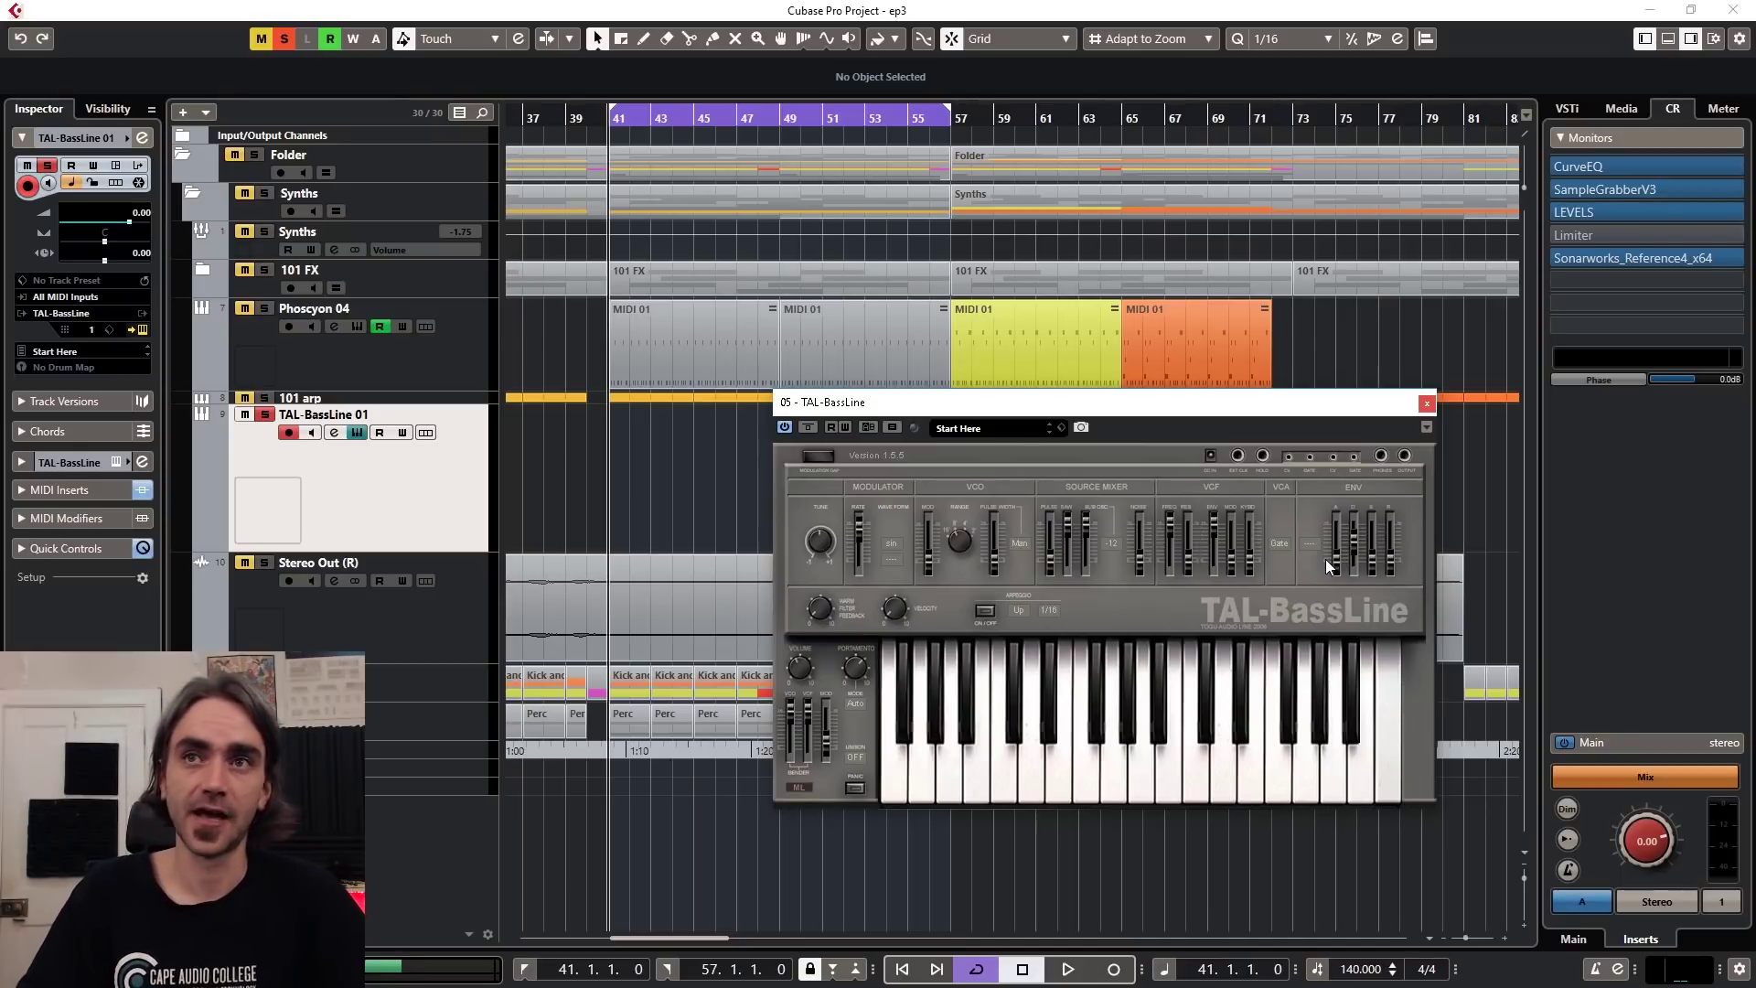
Step: Audition the looped C3 pattern and adjust the decay slider of TAL-BassLine's envelope during playback
{"action": "key", "text": "space"}
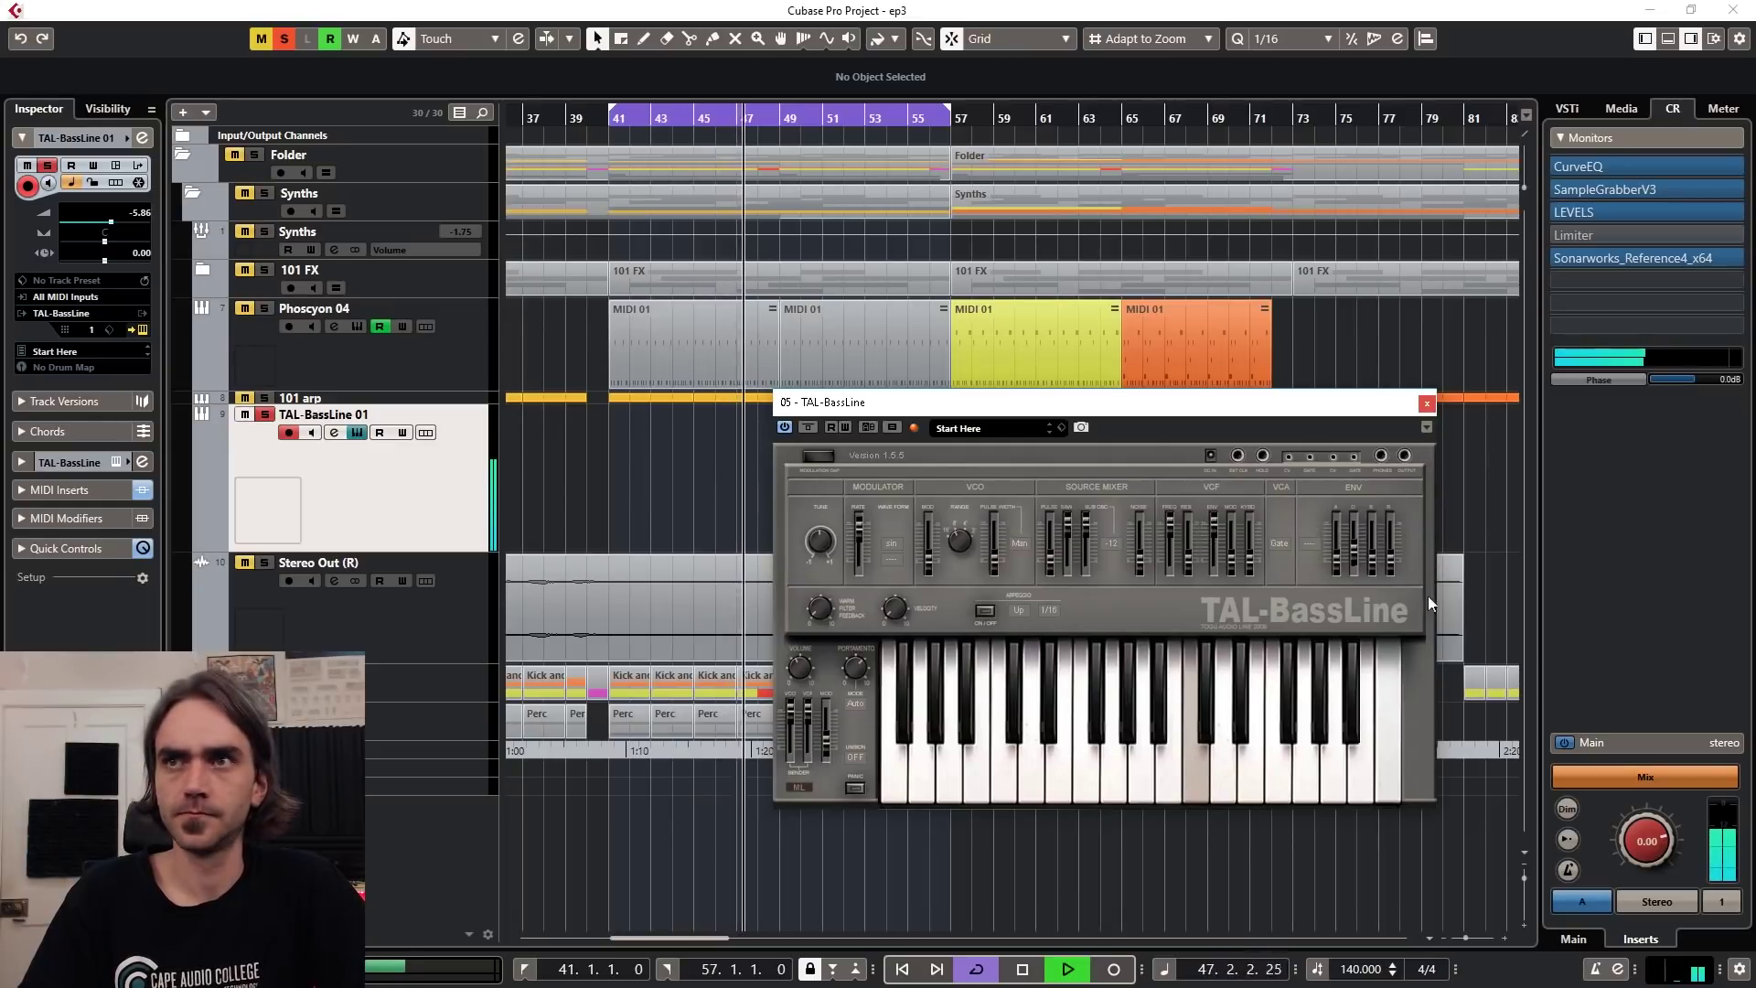
{"action": "key", "text": "space"}
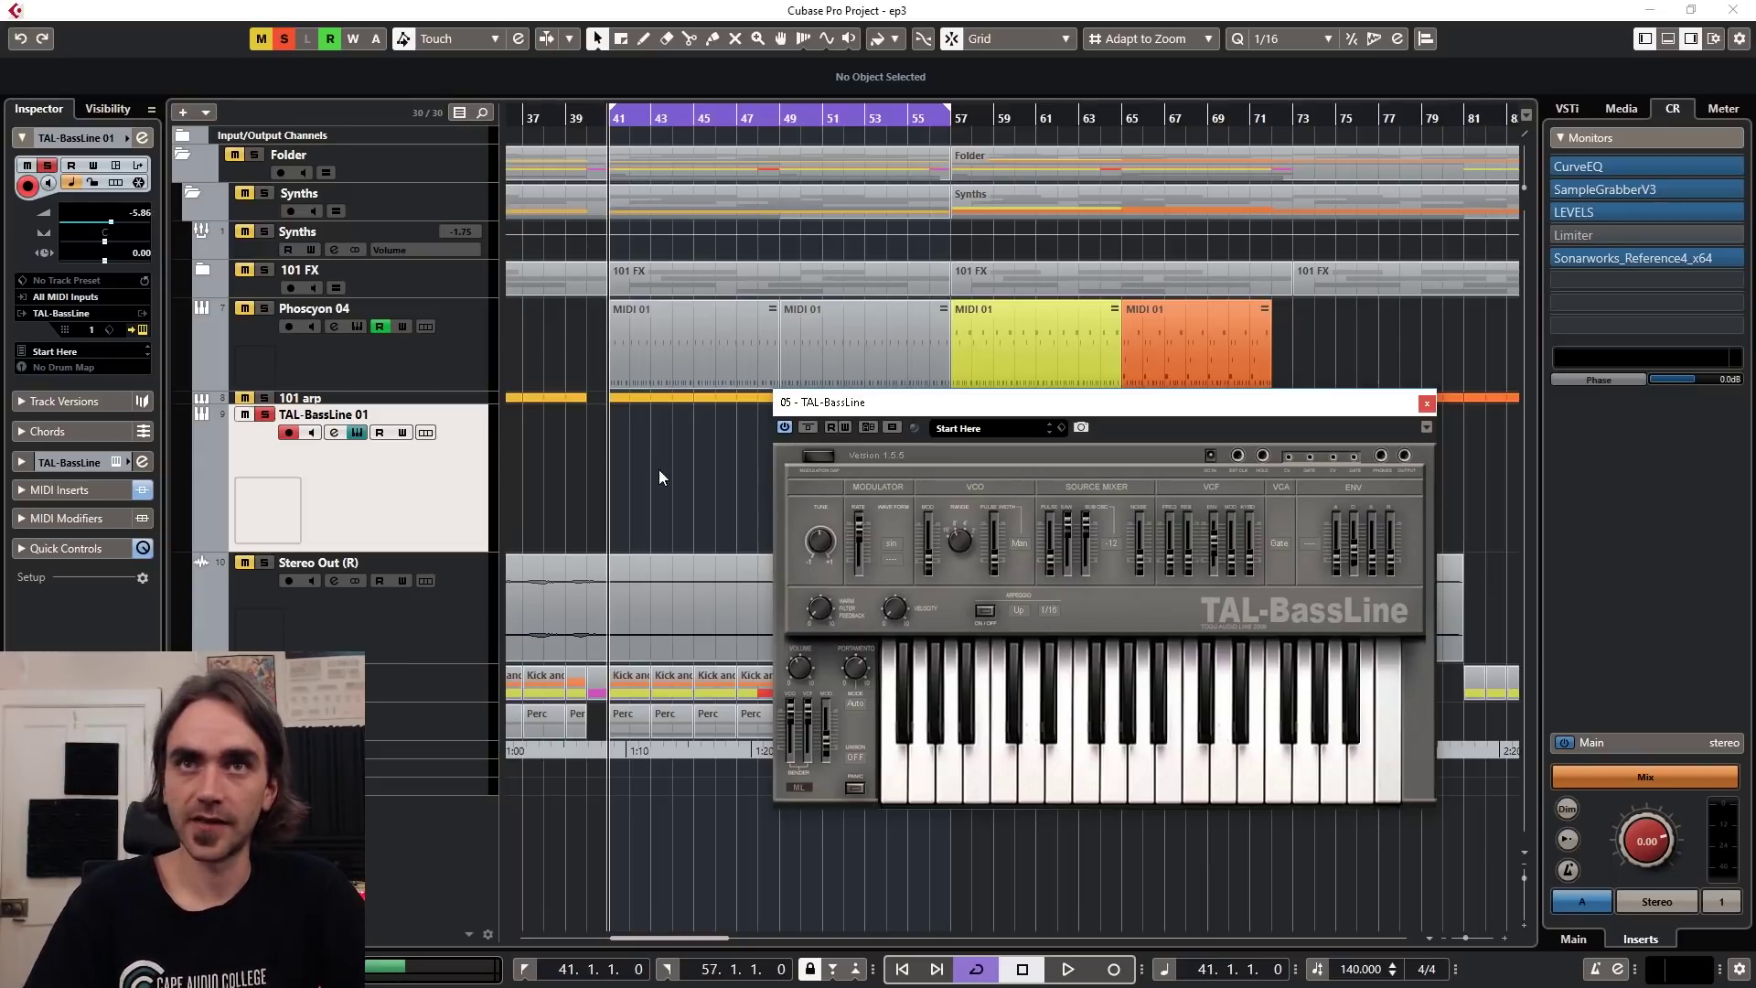
{"action": "left_click", "coordinate": [649, 492]}
{"action": "key", "text": "space"}
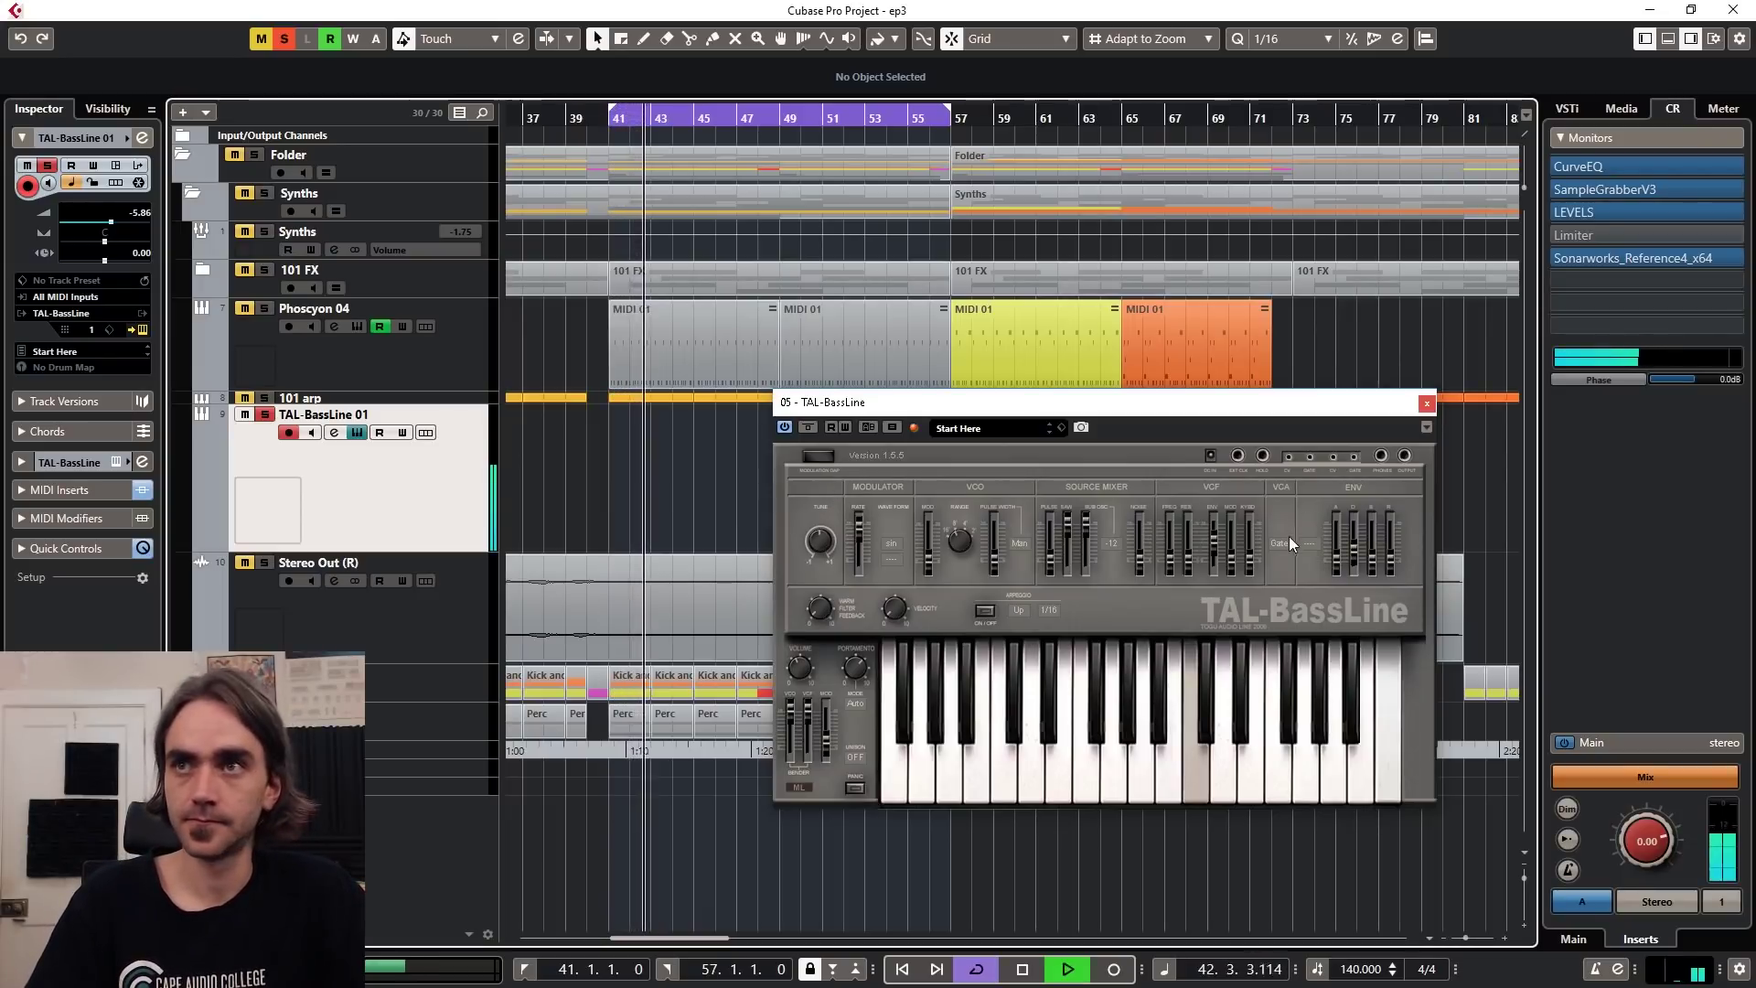
{"action": "left_click", "coordinate": [1354, 547]}
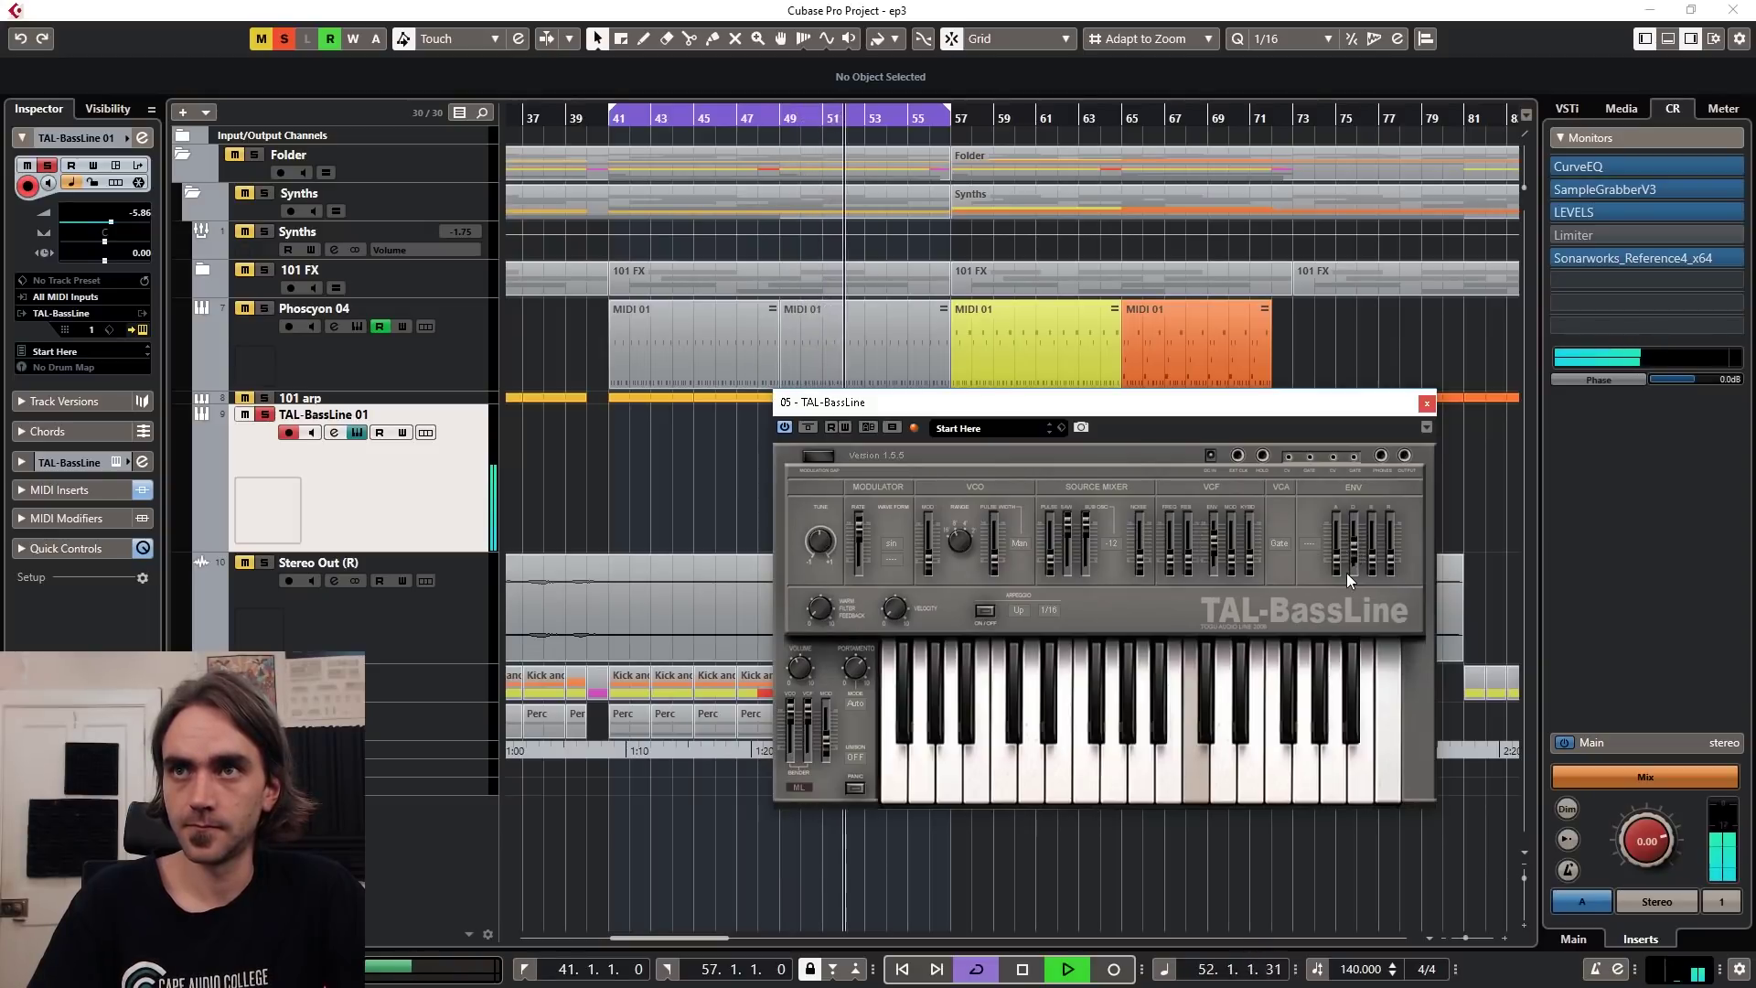
{"action": "key", "text": "space"}
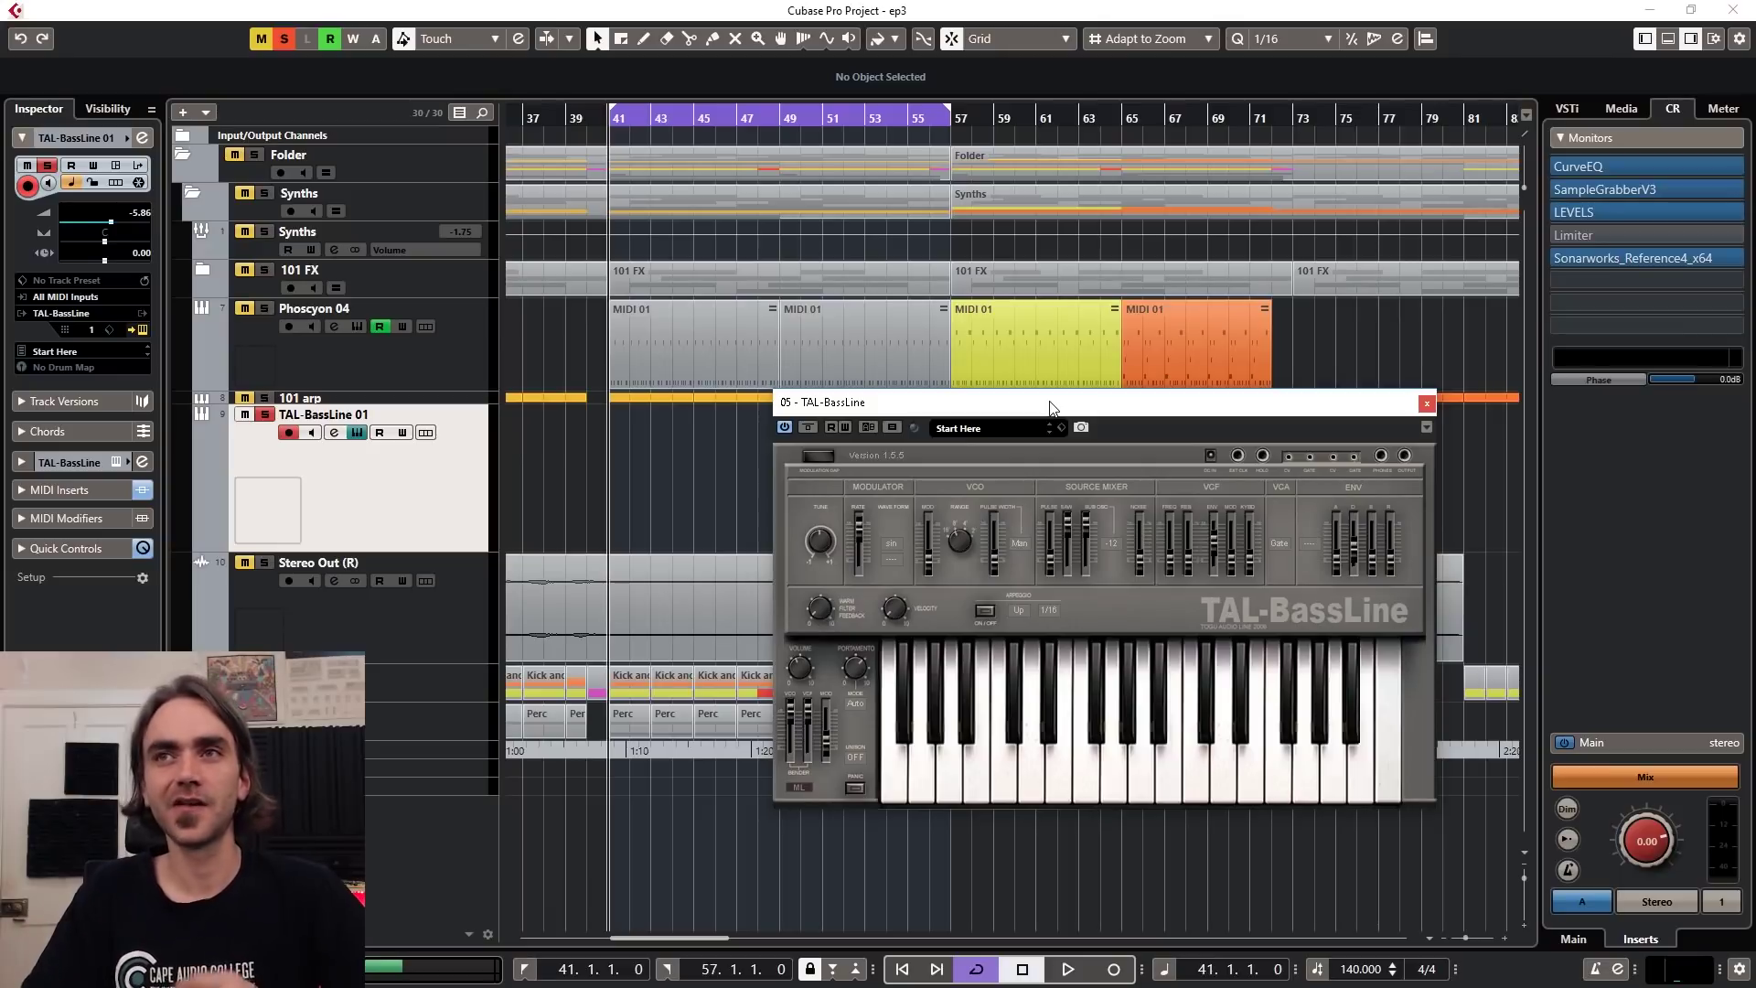
Step: Set TAL-BassLine's modulator waveform to S&H and its sync rate to 1/8
{"action": "left_click", "coordinate": [887, 545]}
{"action": "left_click", "coordinate": [908, 629]}
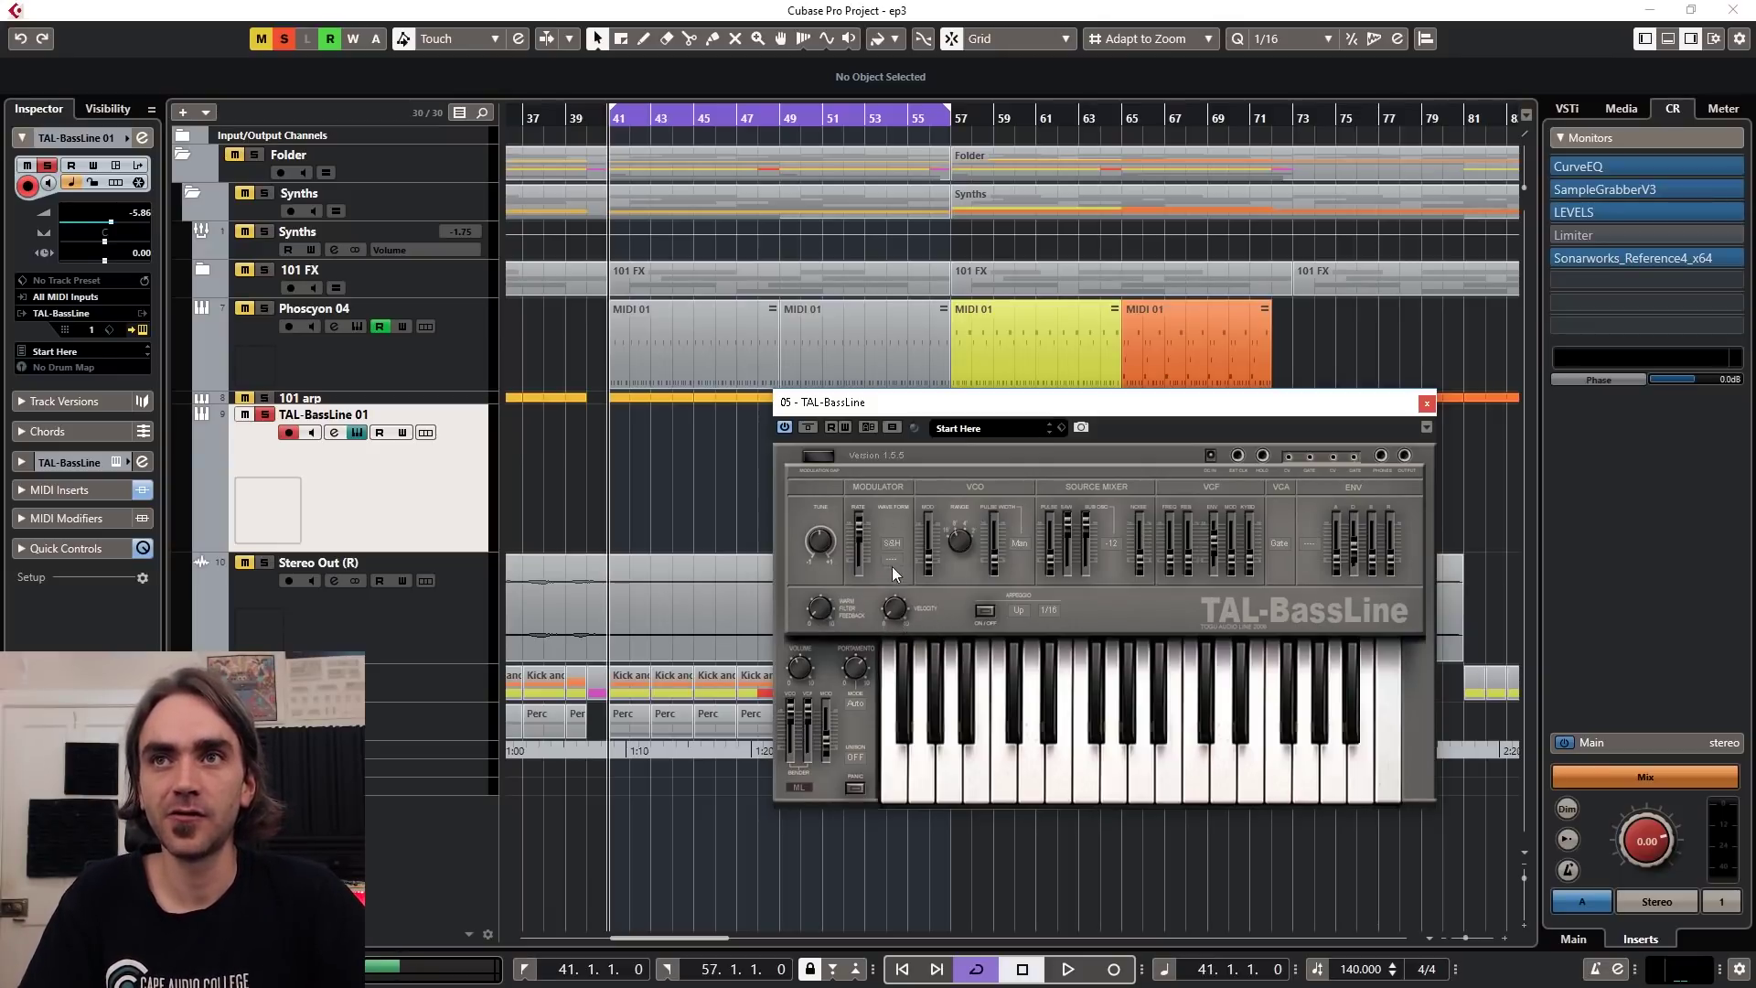
{"action": "left_click", "coordinate": [891, 560]}
{"action": "left_click", "coordinate": [910, 606]}
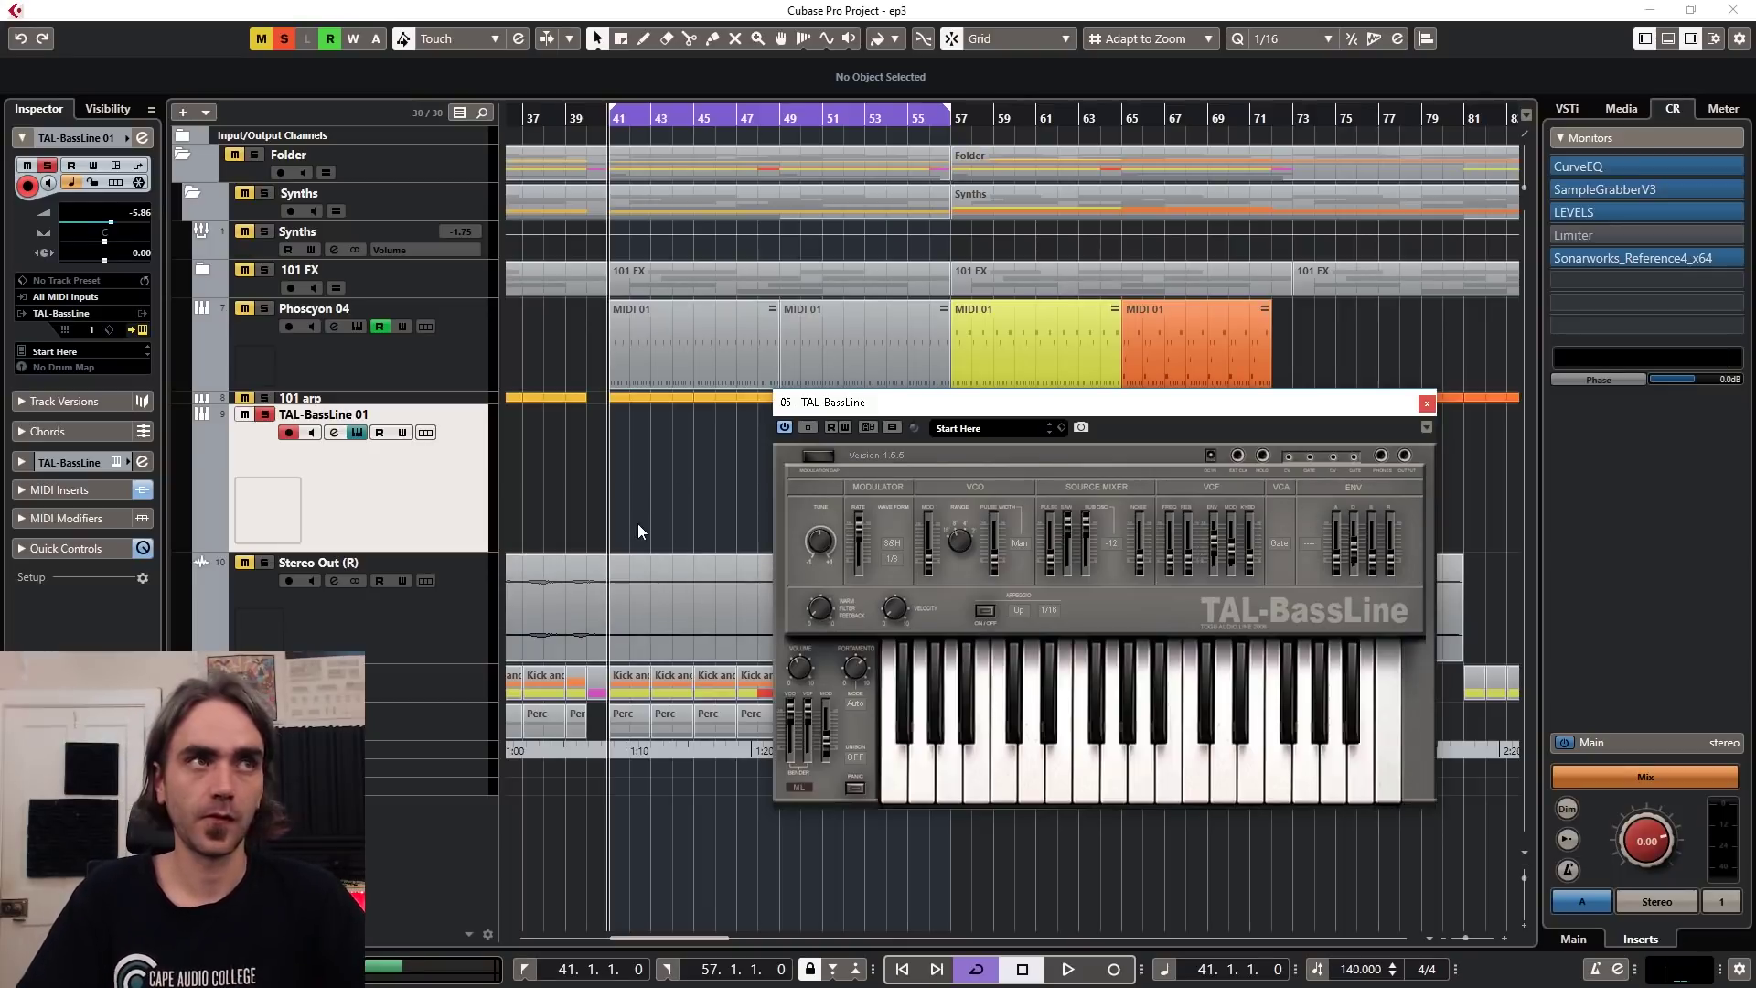
Step: Play the loop and lower the TAL-BassLine 01 track volume to about -6.89 dB
{"action": "key", "text": "space"}
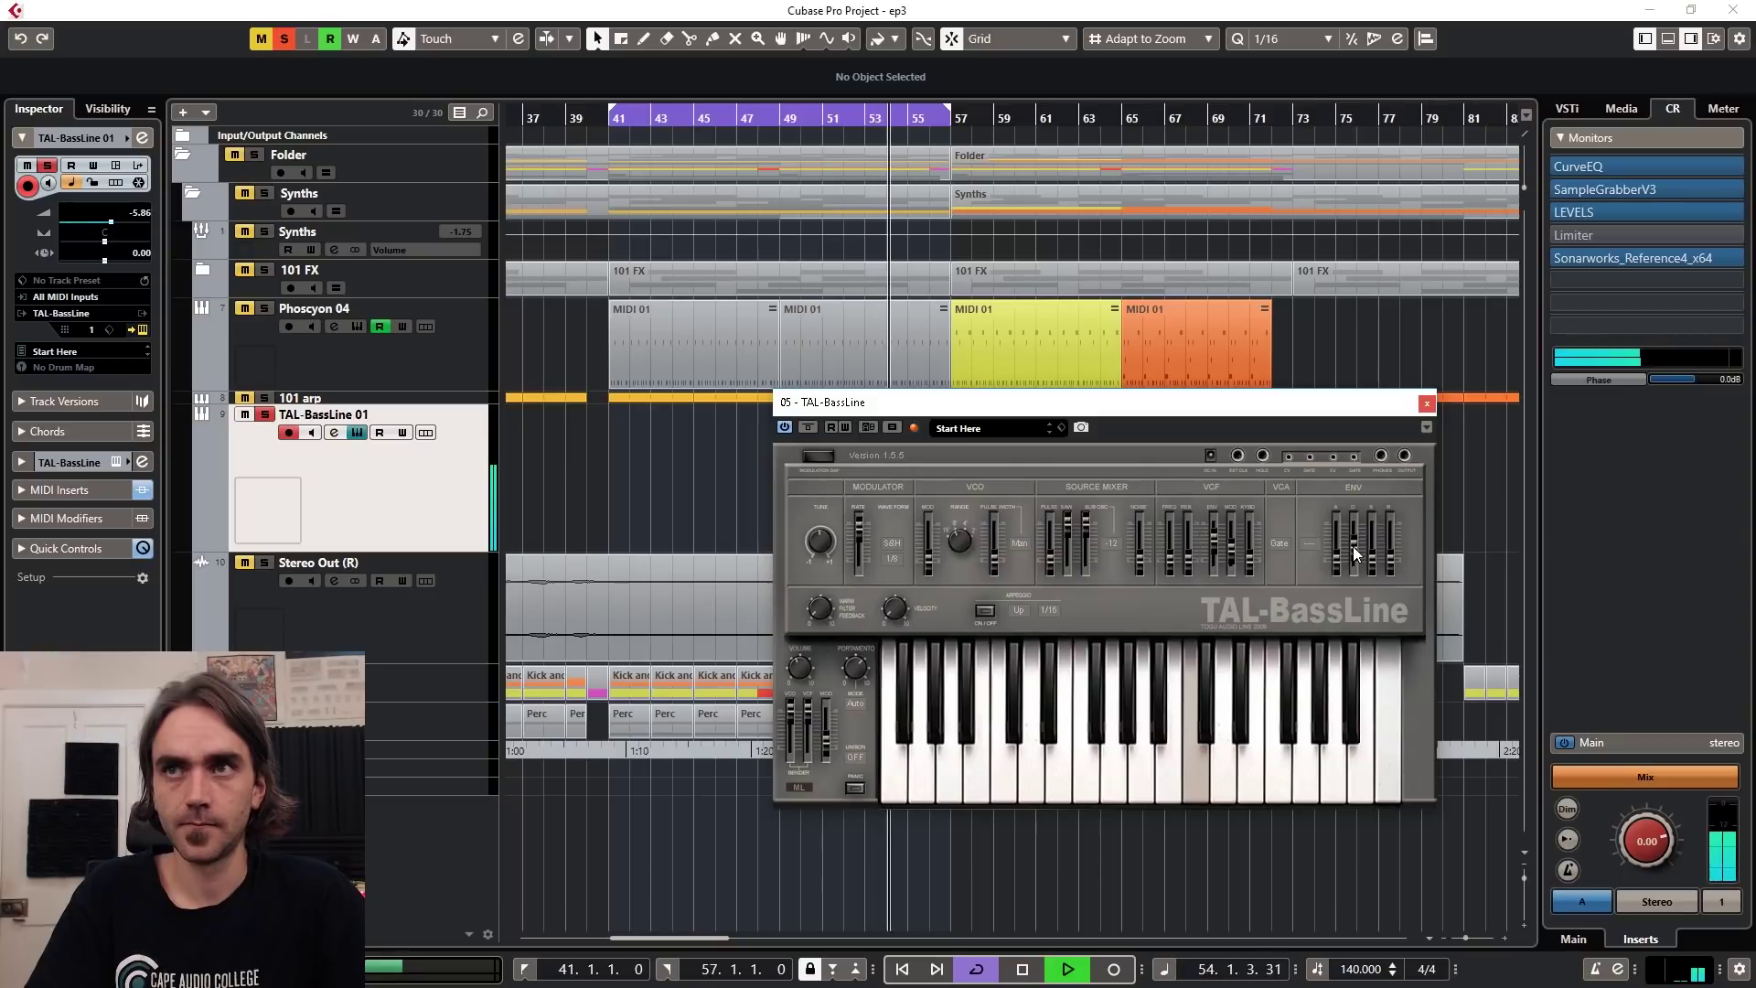
{"action": "left_click", "coordinate": [101, 217]}
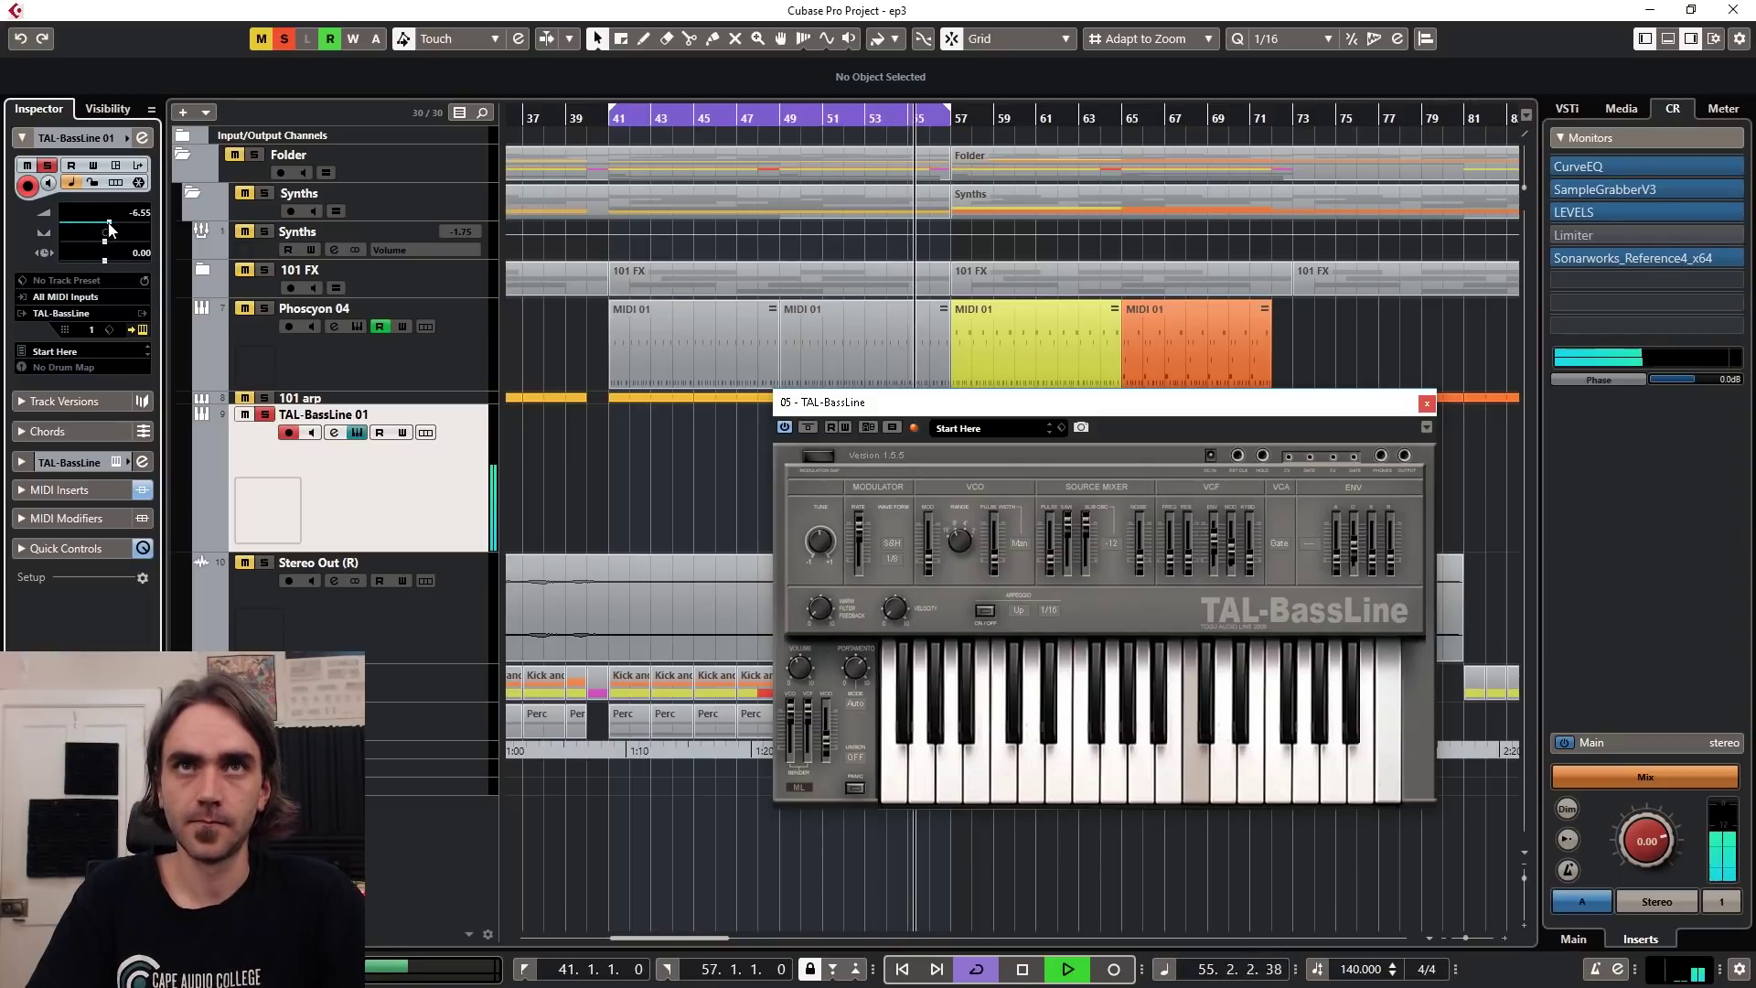
{"action": "left_click", "coordinate": [646, 496]}
{"action": "key", "text": "space"}
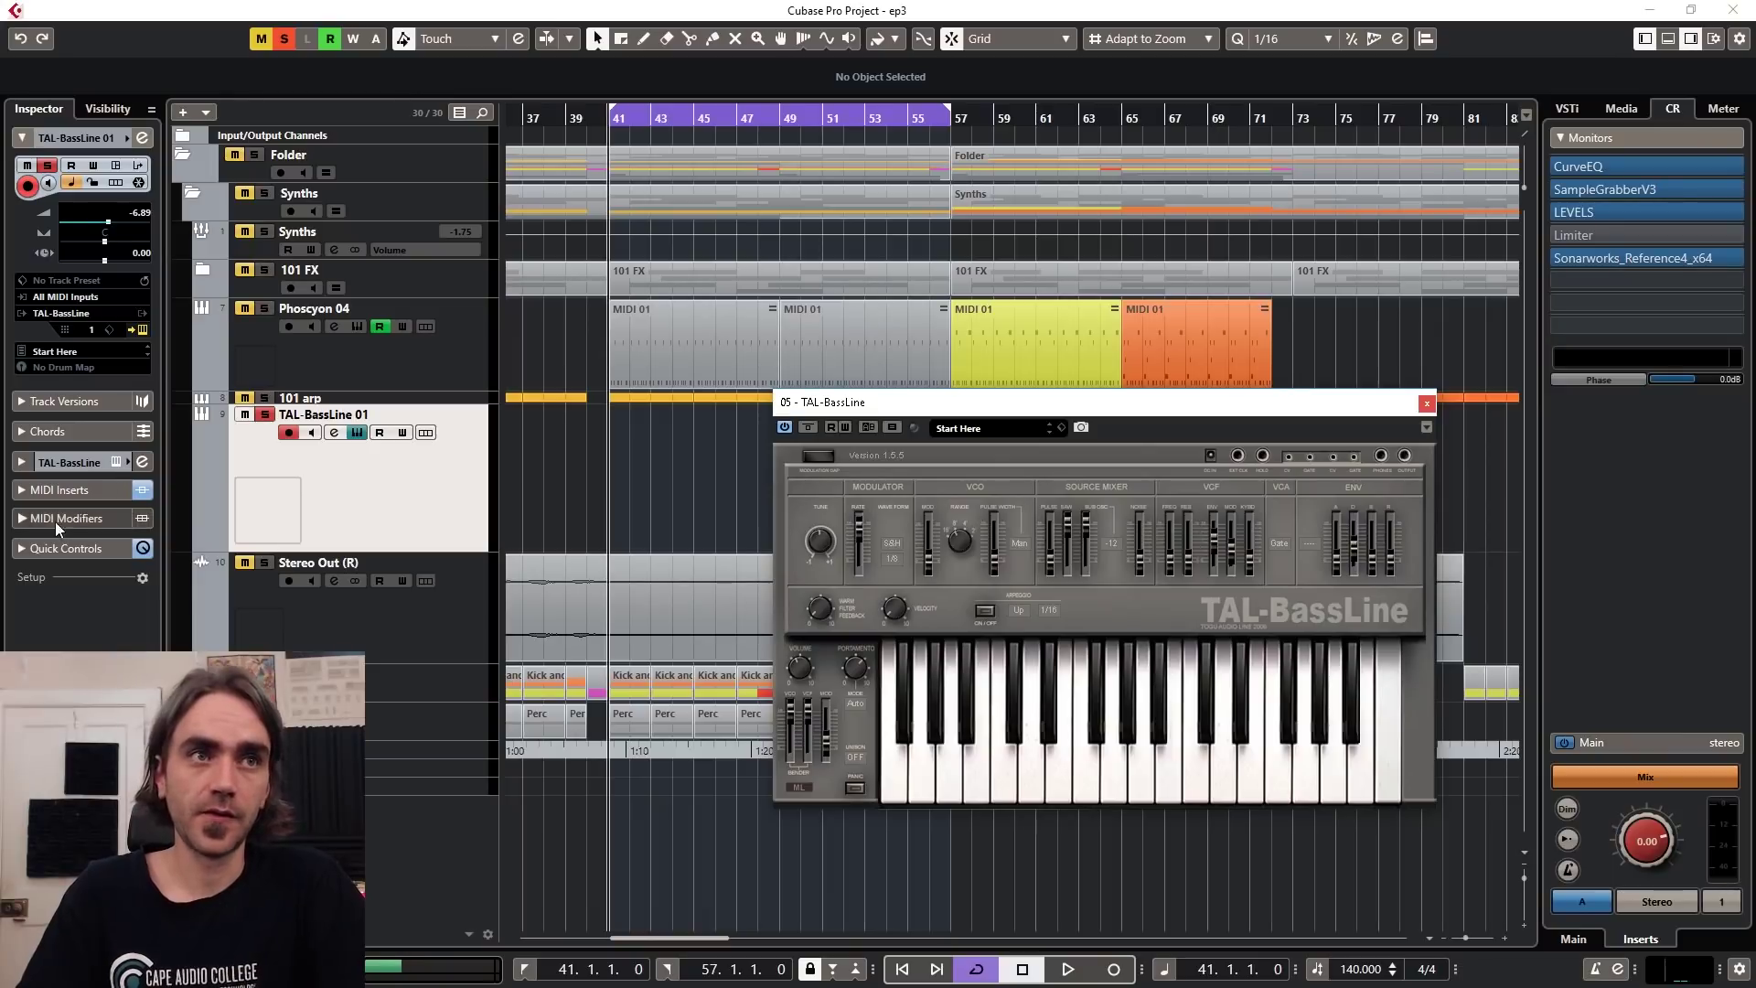
Step: Reopen the StepDesigner editor from the MIDI inserts and move the TAL-BassLine window below it
{"action": "left_click", "coordinate": [56, 489]}
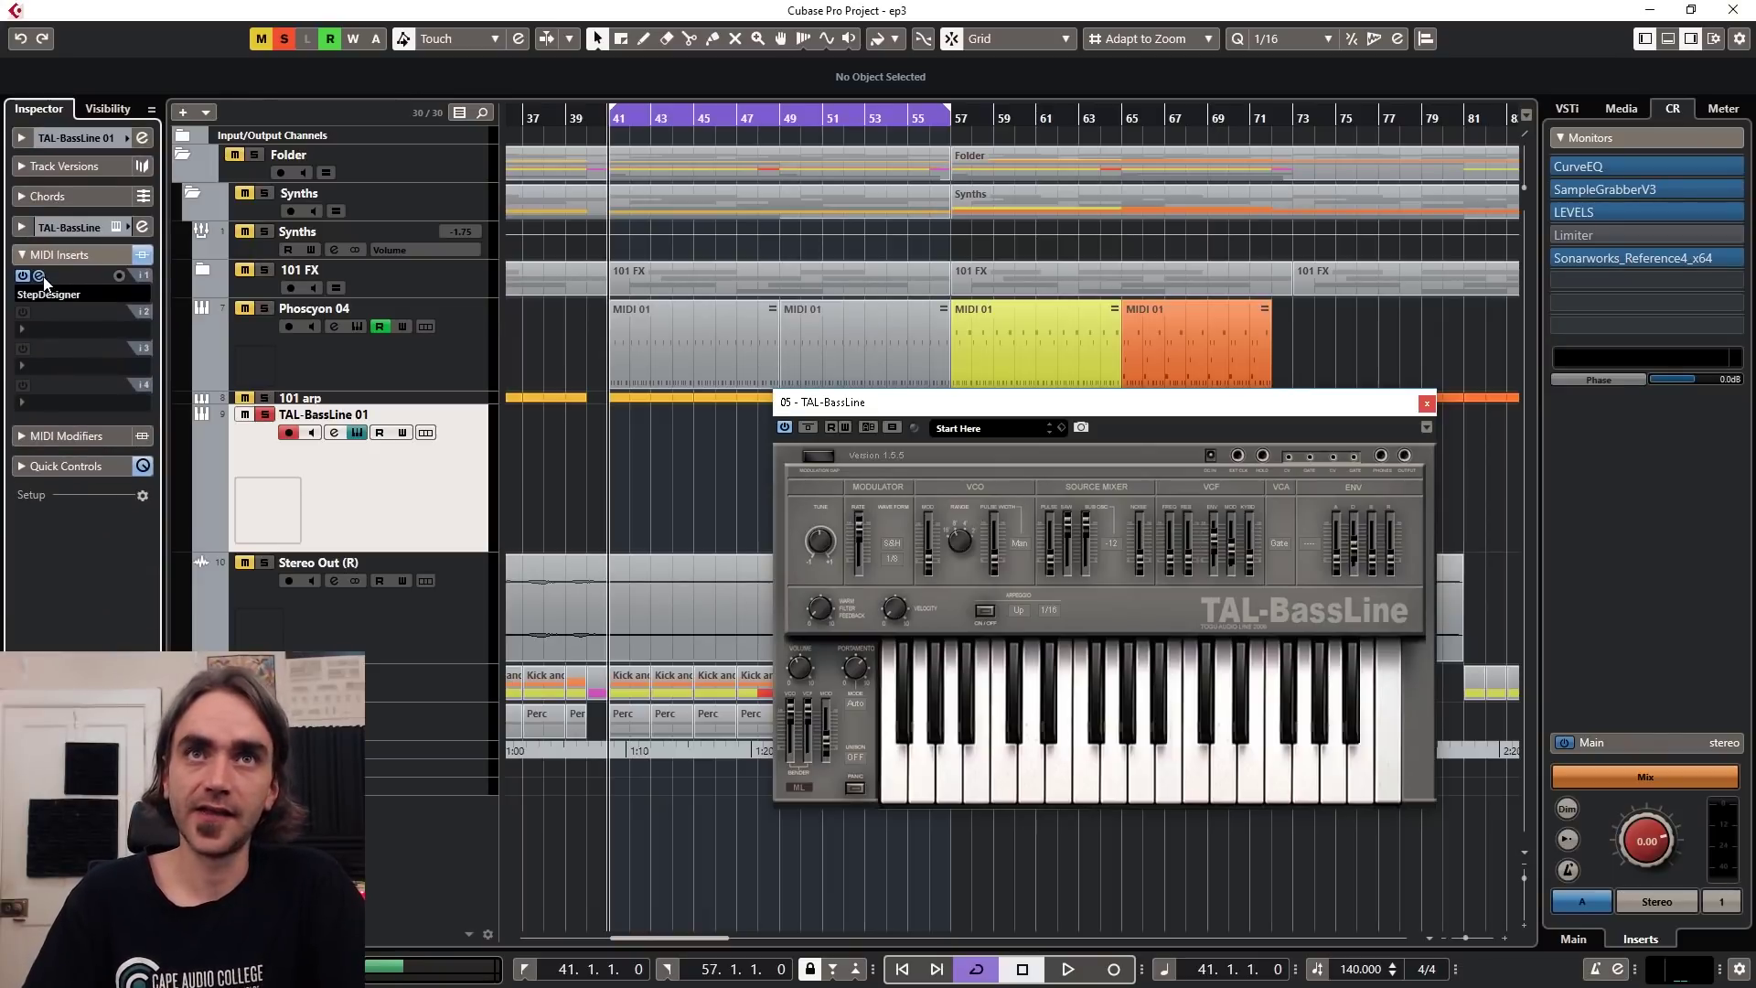
{"action": "left_click", "coordinate": [38, 275]}
{"action": "left_click_drag", "start_coordinate": [943, 407], "coordinate": [1003, 721]}
Step: Set StepDesigner step 3 to G3, step 6 to G#3, step 9 to A#3, step 12 to C4, step 15 to G#3 and step 16 to F3
{"action": "scroll", "coordinate": [1080, 455], "scroll_direction": "up", "scroll_amount": 12}
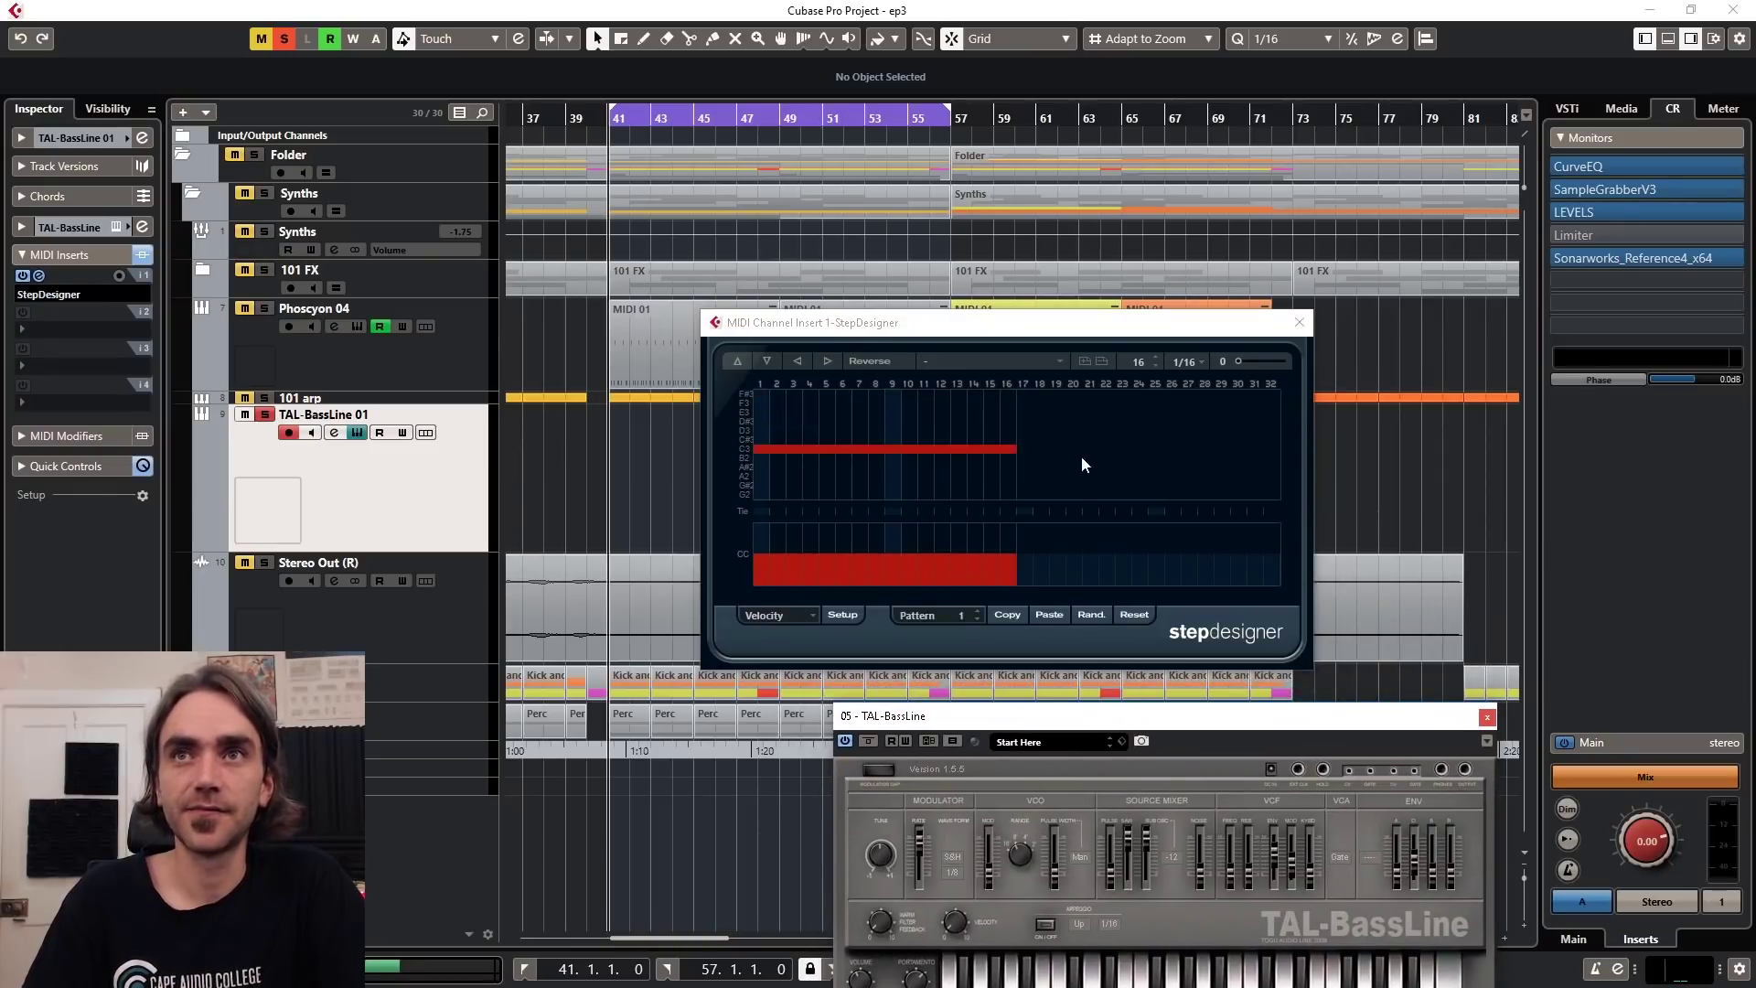
{"action": "scroll", "coordinate": [1074, 459], "scroll_direction": "down", "scroll_amount": 1}
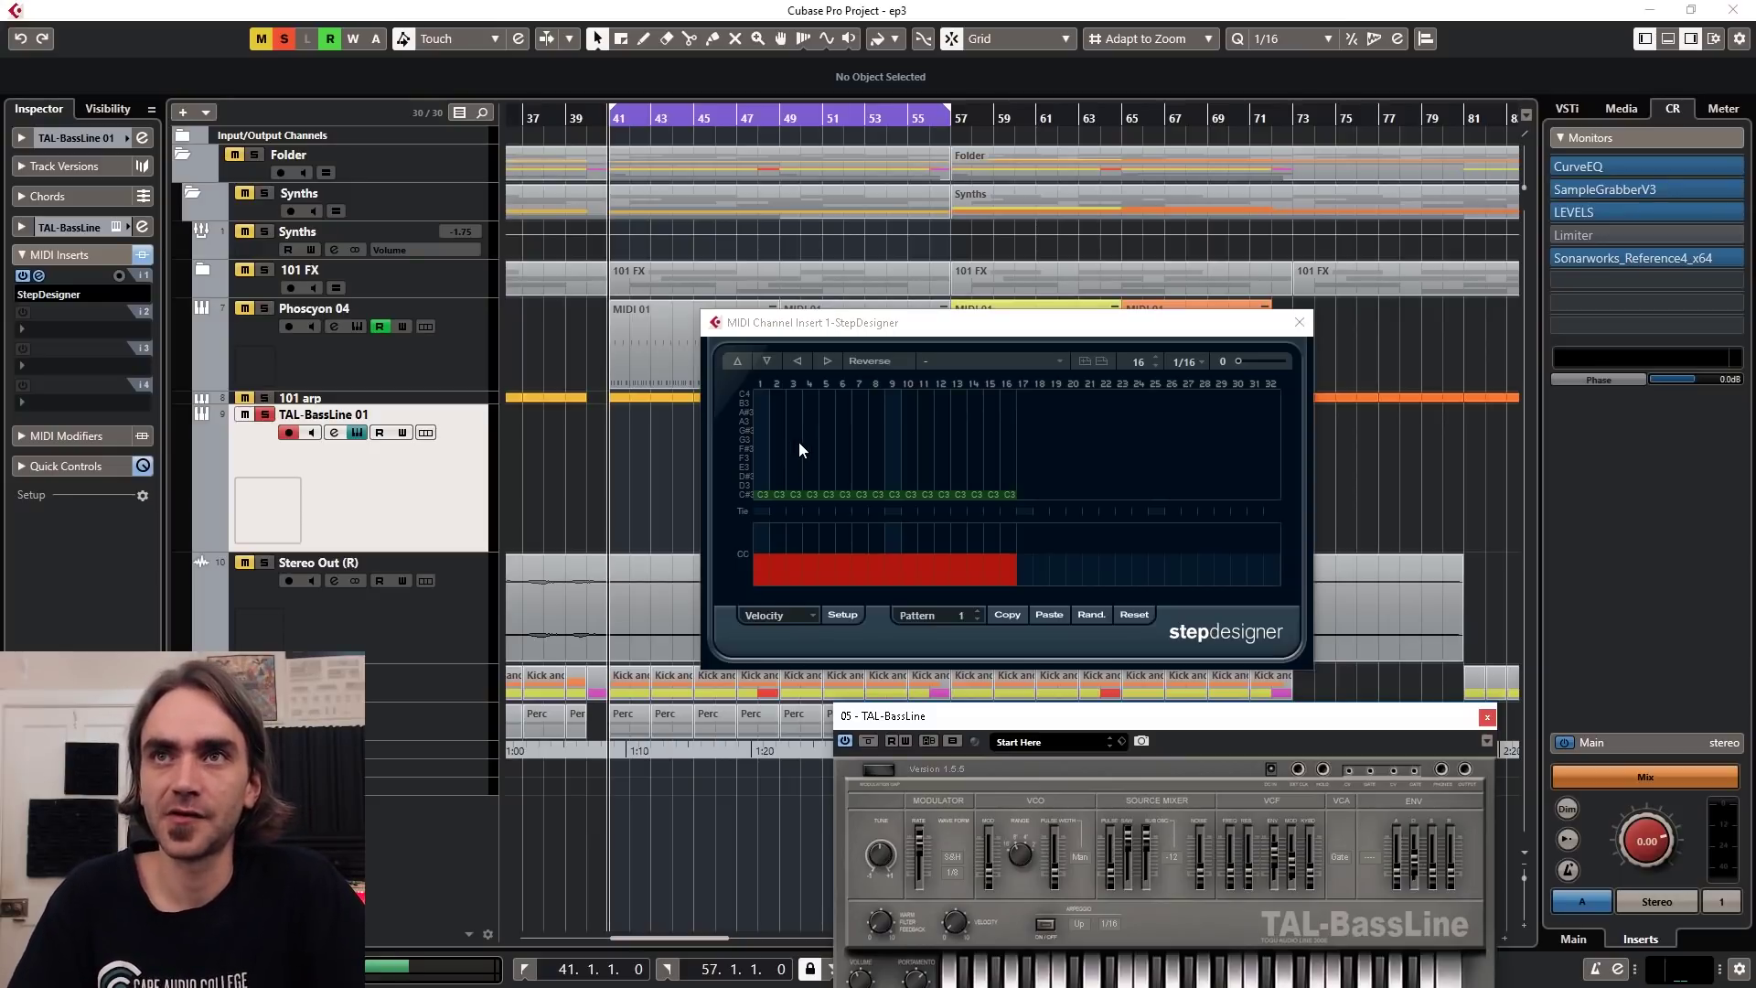
{"action": "left_click", "coordinate": [793, 440]}
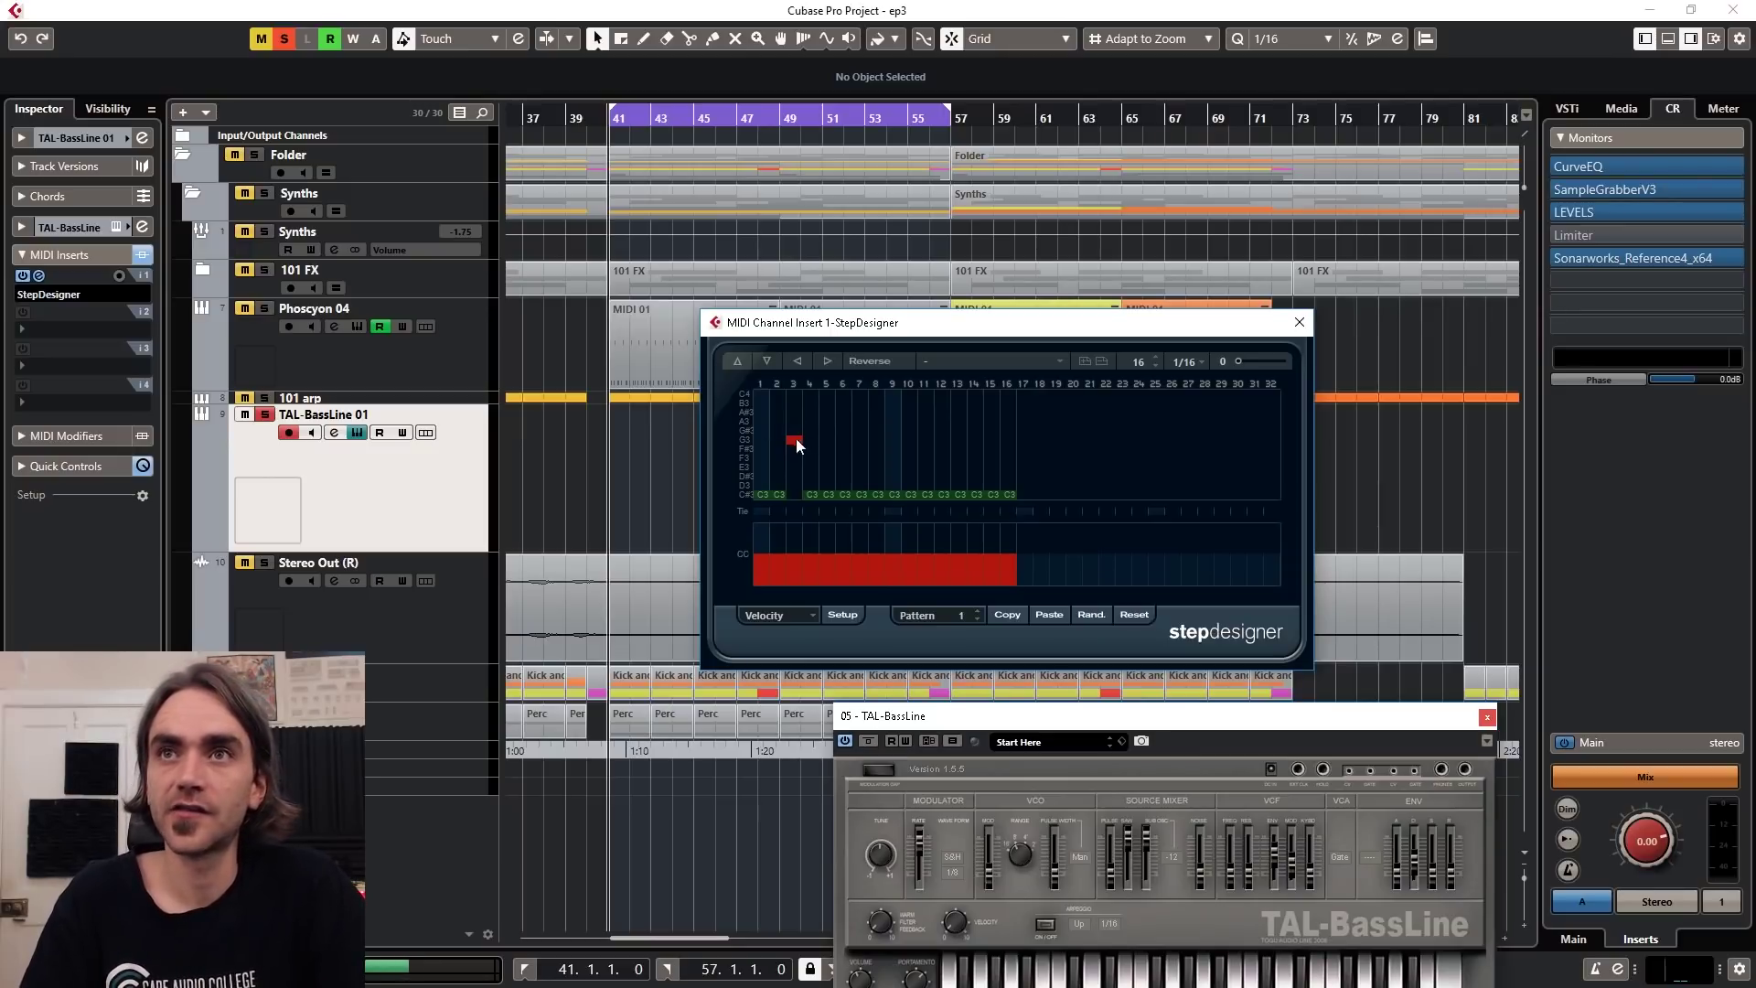
{"action": "left_click", "coordinate": [843, 431]}
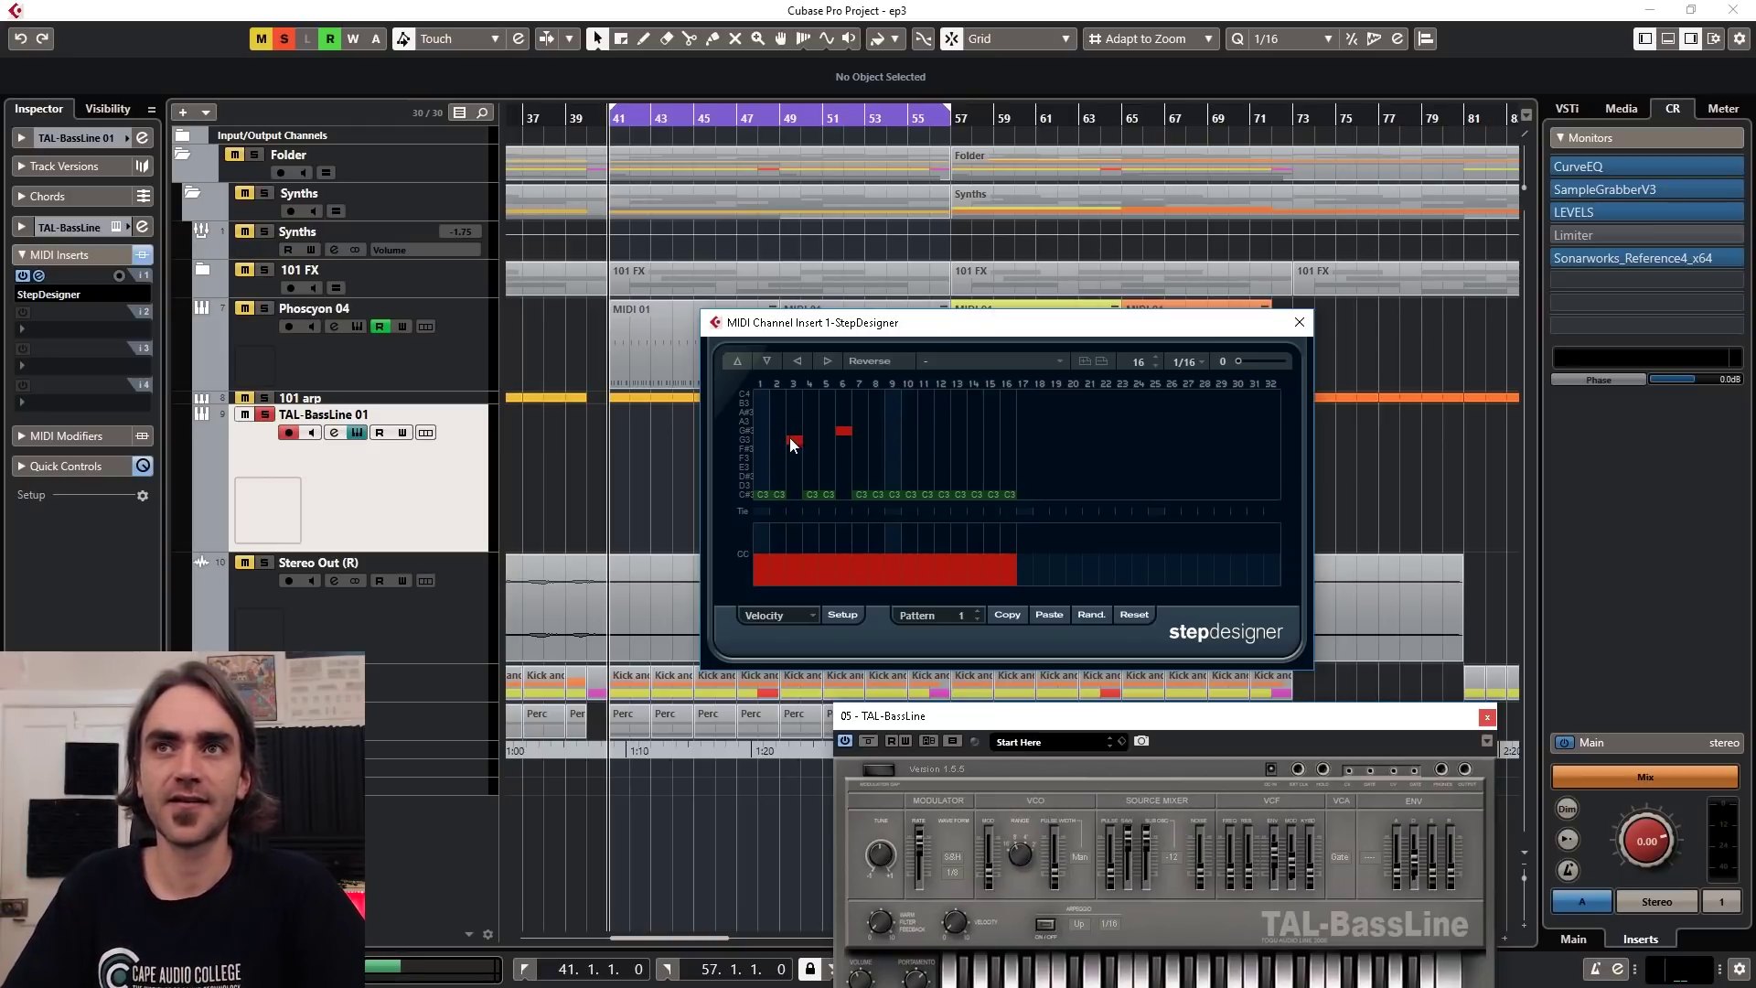
{"action": "left_click", "coordinate": [892, 412]}
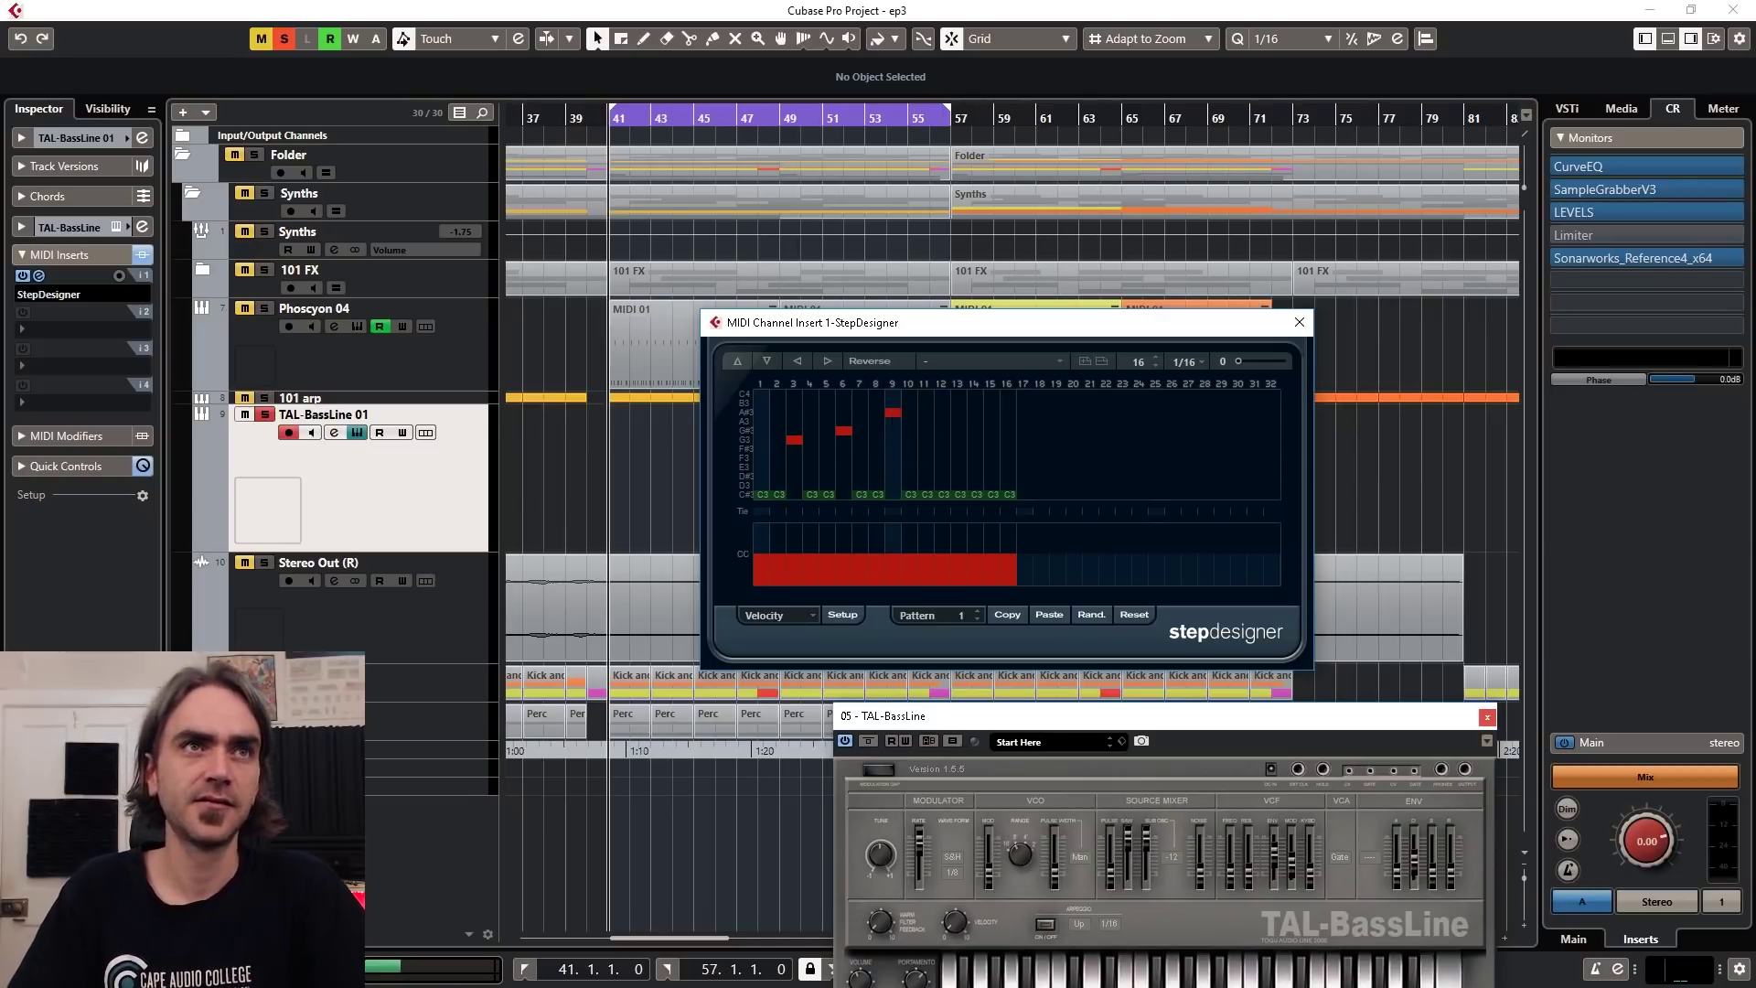
{"action": "left_click", "coordinate": [939, 395]}
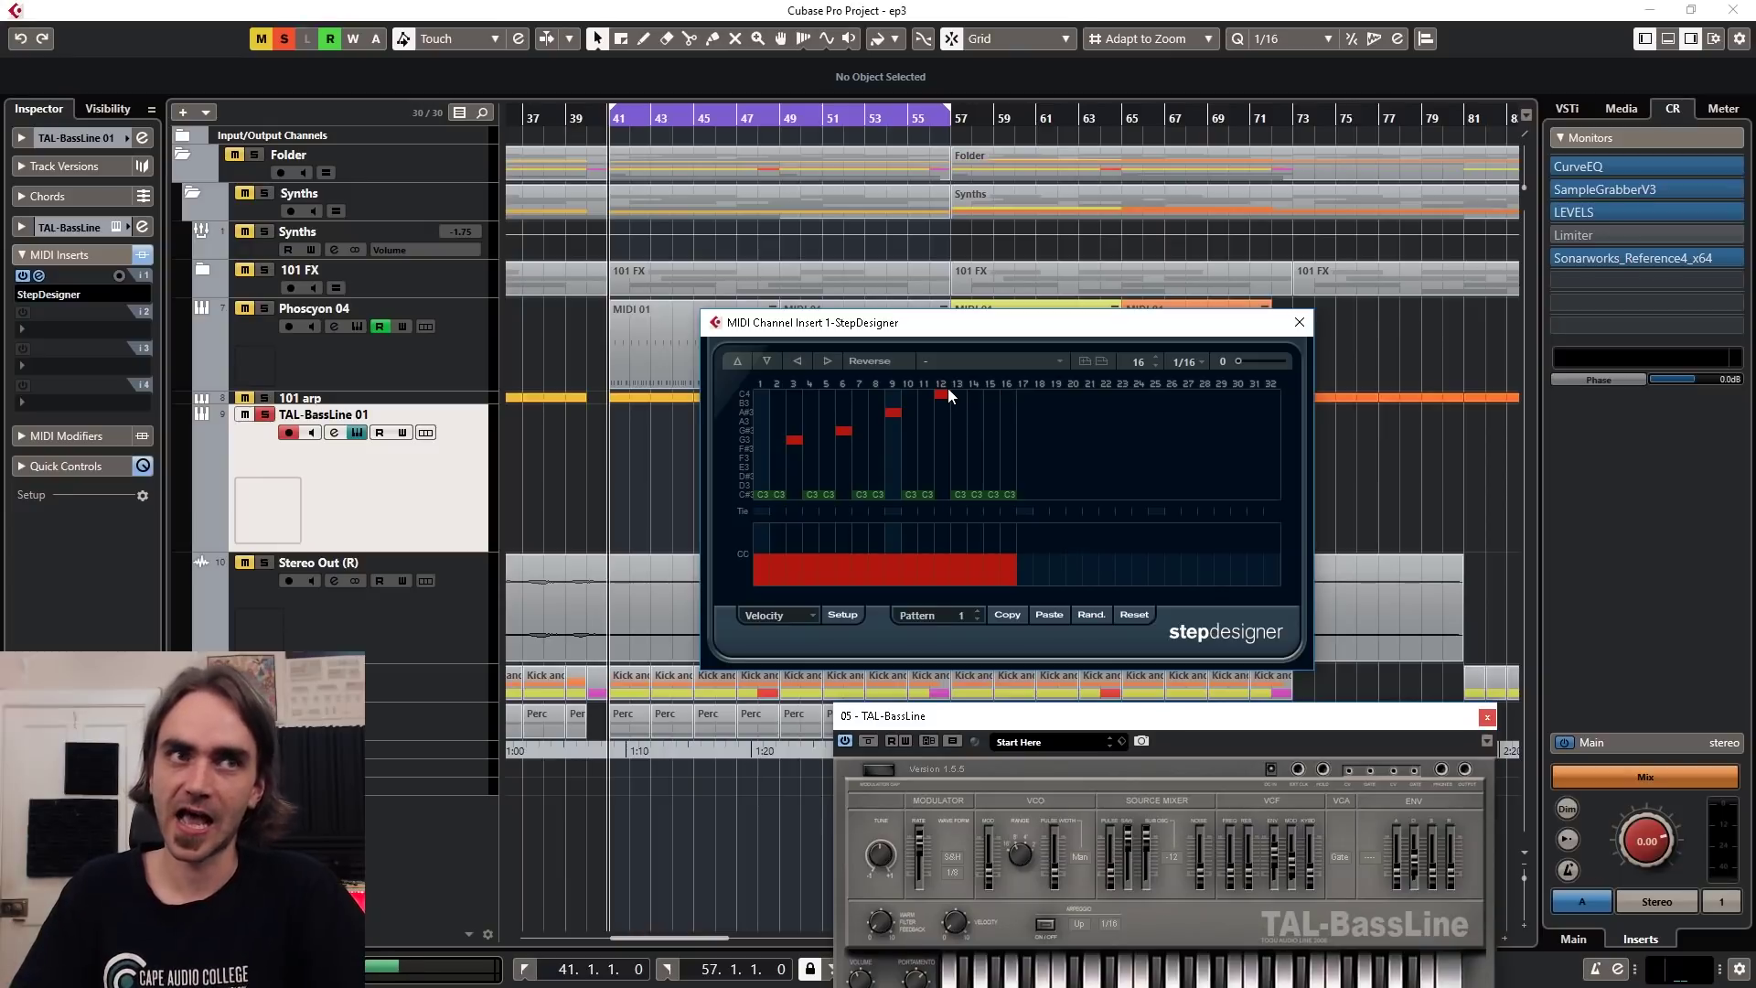
{"action": "left_click", "coordinate": [992, 431]}
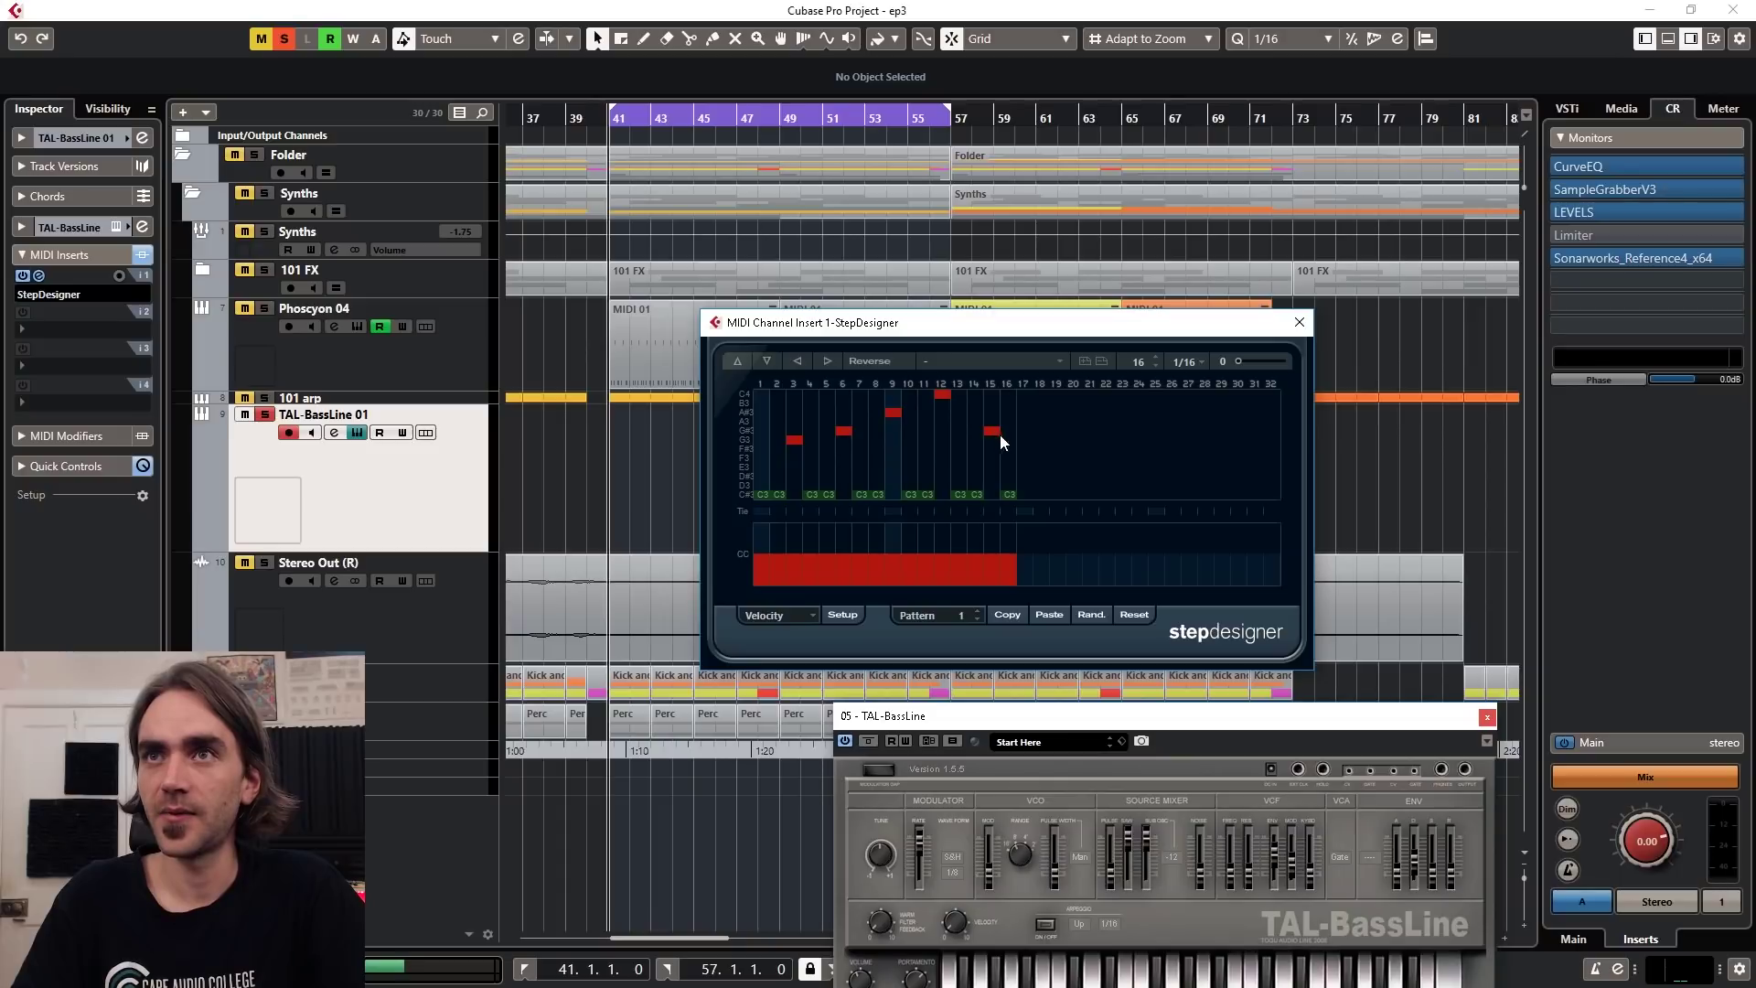
{"action": "left_click", "coordinate": [1009, 458]}
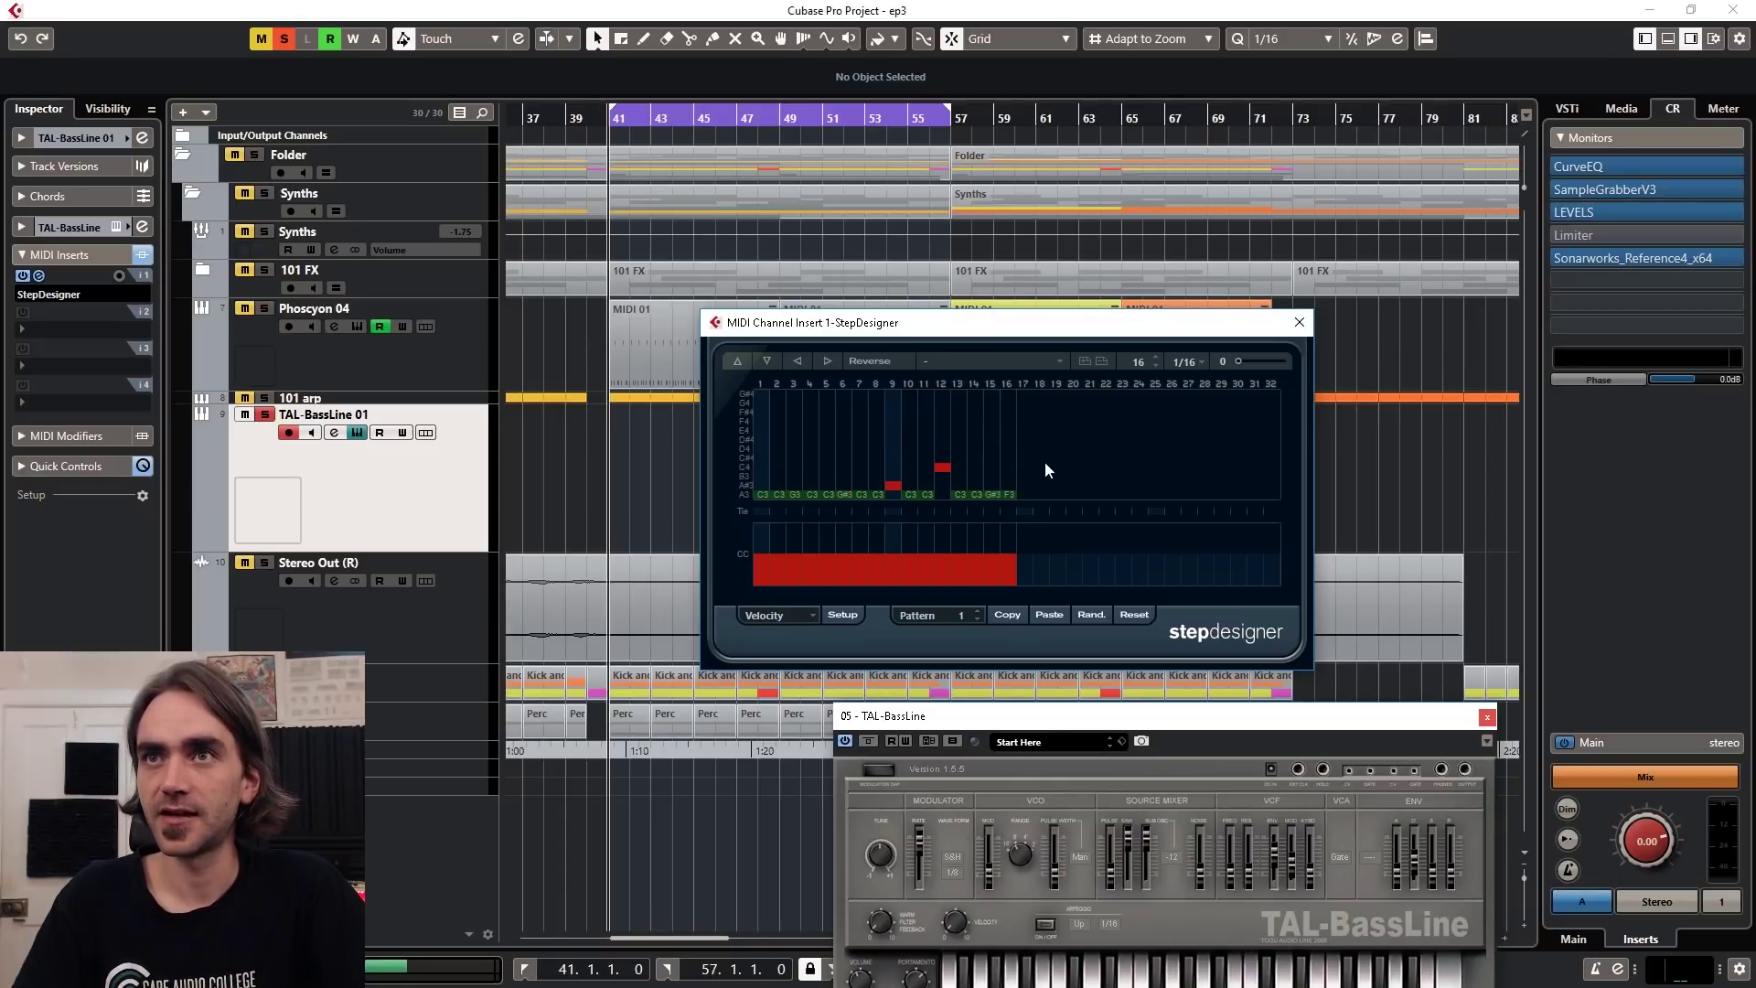
{"action": "scroll", "coordinate": [1043, 461], "scroll_direction": "down", "scroll_amount": 1}
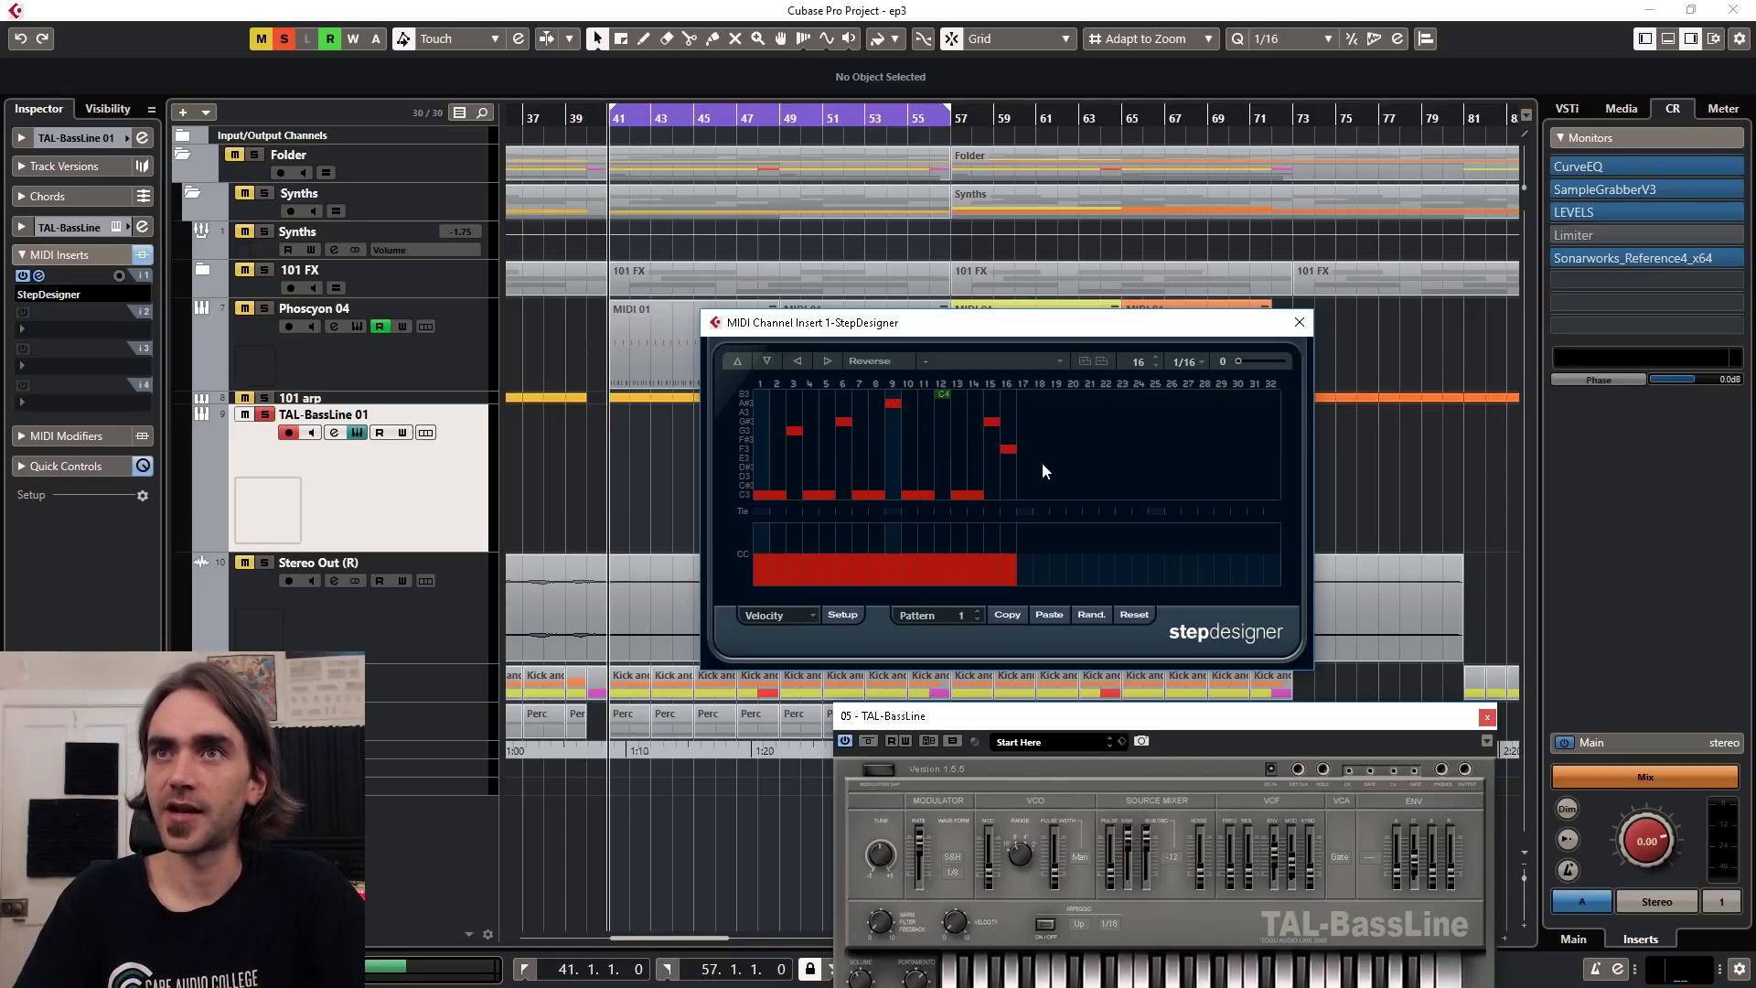
Step: Play back the edited melody loop and reopen the StepDesigner editor while it runs
{"action": "left_click", "coordinate": [1300, 321]}
{"action": "key", "text": "space"}
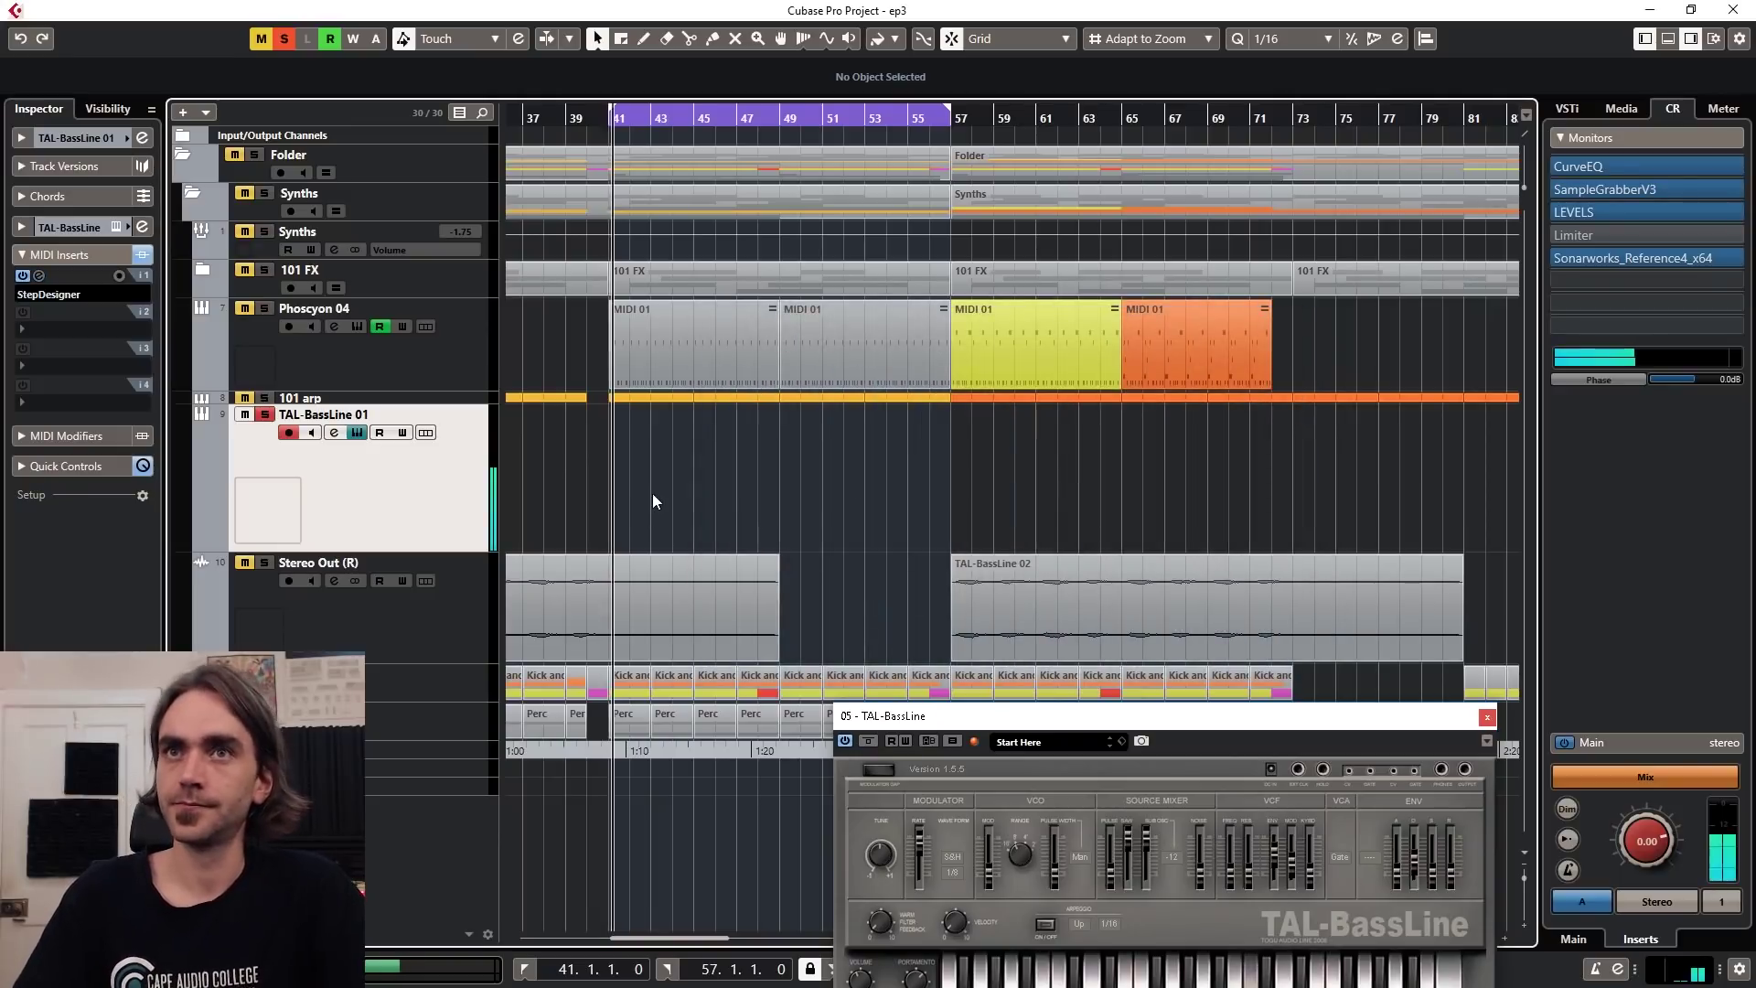
{"action": "left_click", "coordinate": [39, 275]}
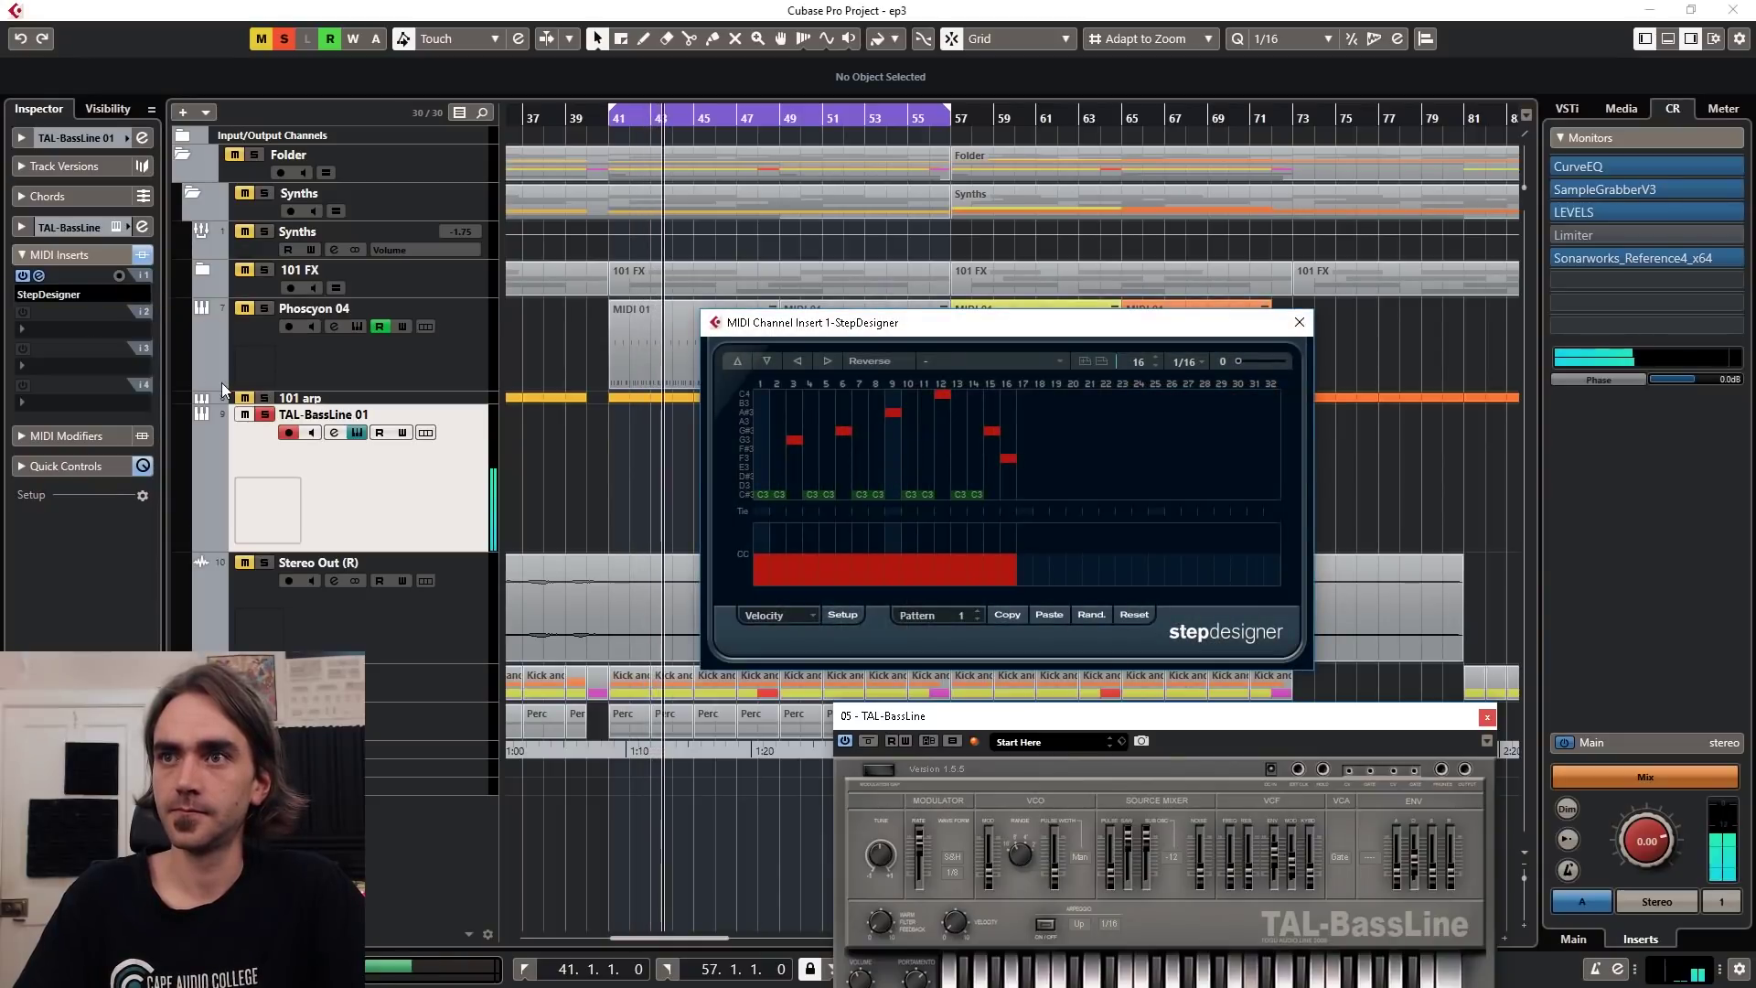
Step: Reposition the StepDesigner and TAL-BassLine windows, raise the synth's next-to-last VCF slider during playback, and close the TAL-BassLine window
{"action": "left_click_drag", "start_coordinate": [1020, 325], "coordinate": [1058, 210]}
{"action": "left_click_drag", "start_coordinate": [1283, 716], "coordinate": [1244, 504]}
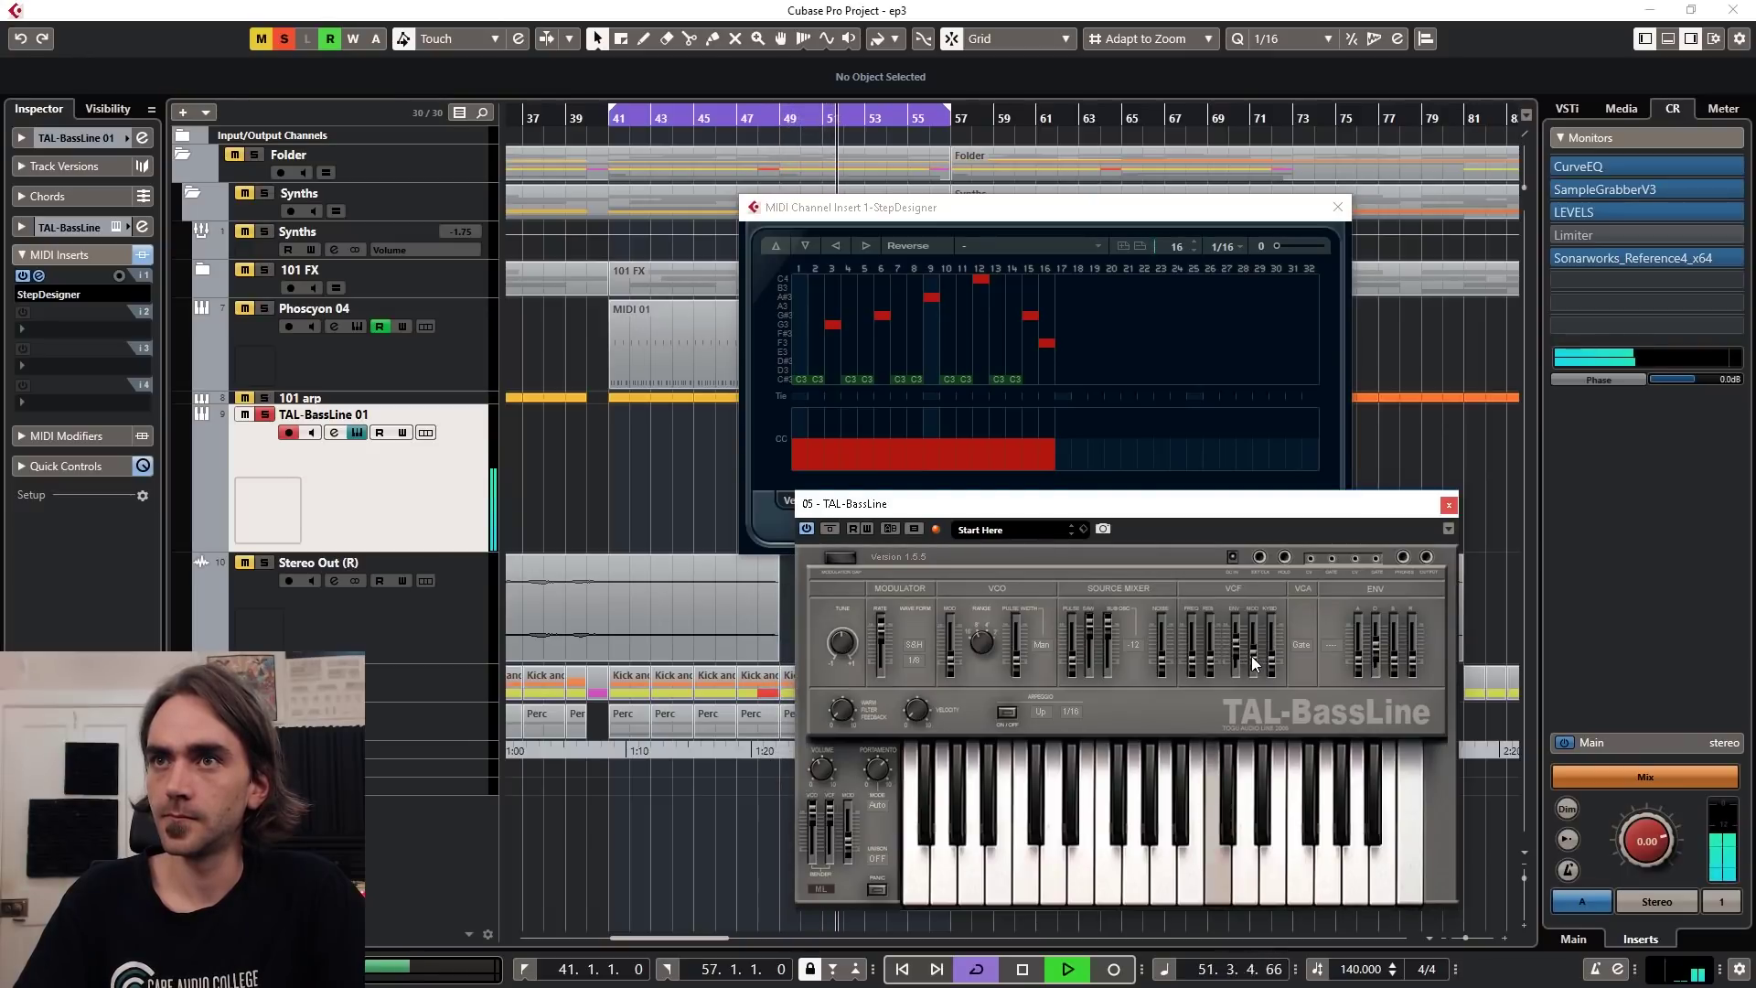
{"action": "left_click_drag", "start_coordinate": [1255, 665], "coordinate": [1253, 634]}
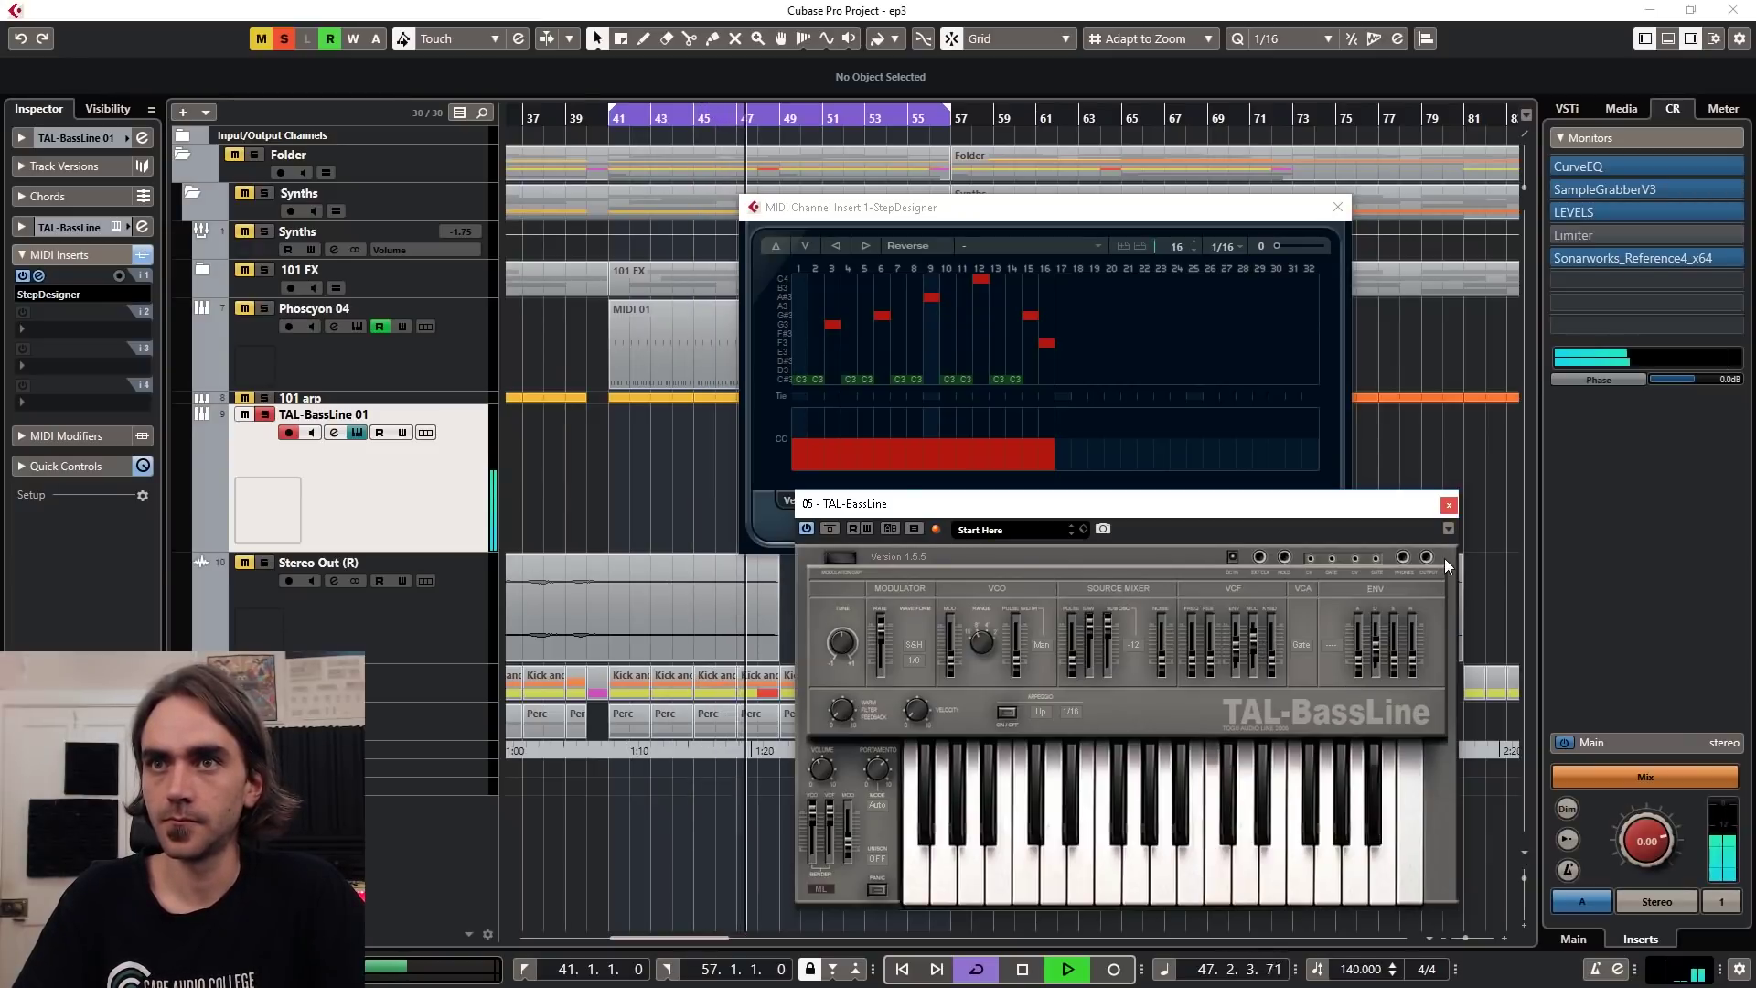
{"action": "left_click", "coordinate": [1448, 507]}
Step: Move StepDesigner out of the way and close it, and raise the TAL-BassLine 01 track volume to -5.18 dB
{"action": "left_click_drag", "start_coordinate": [1151, 210], "coordinate": [1288, 587]}
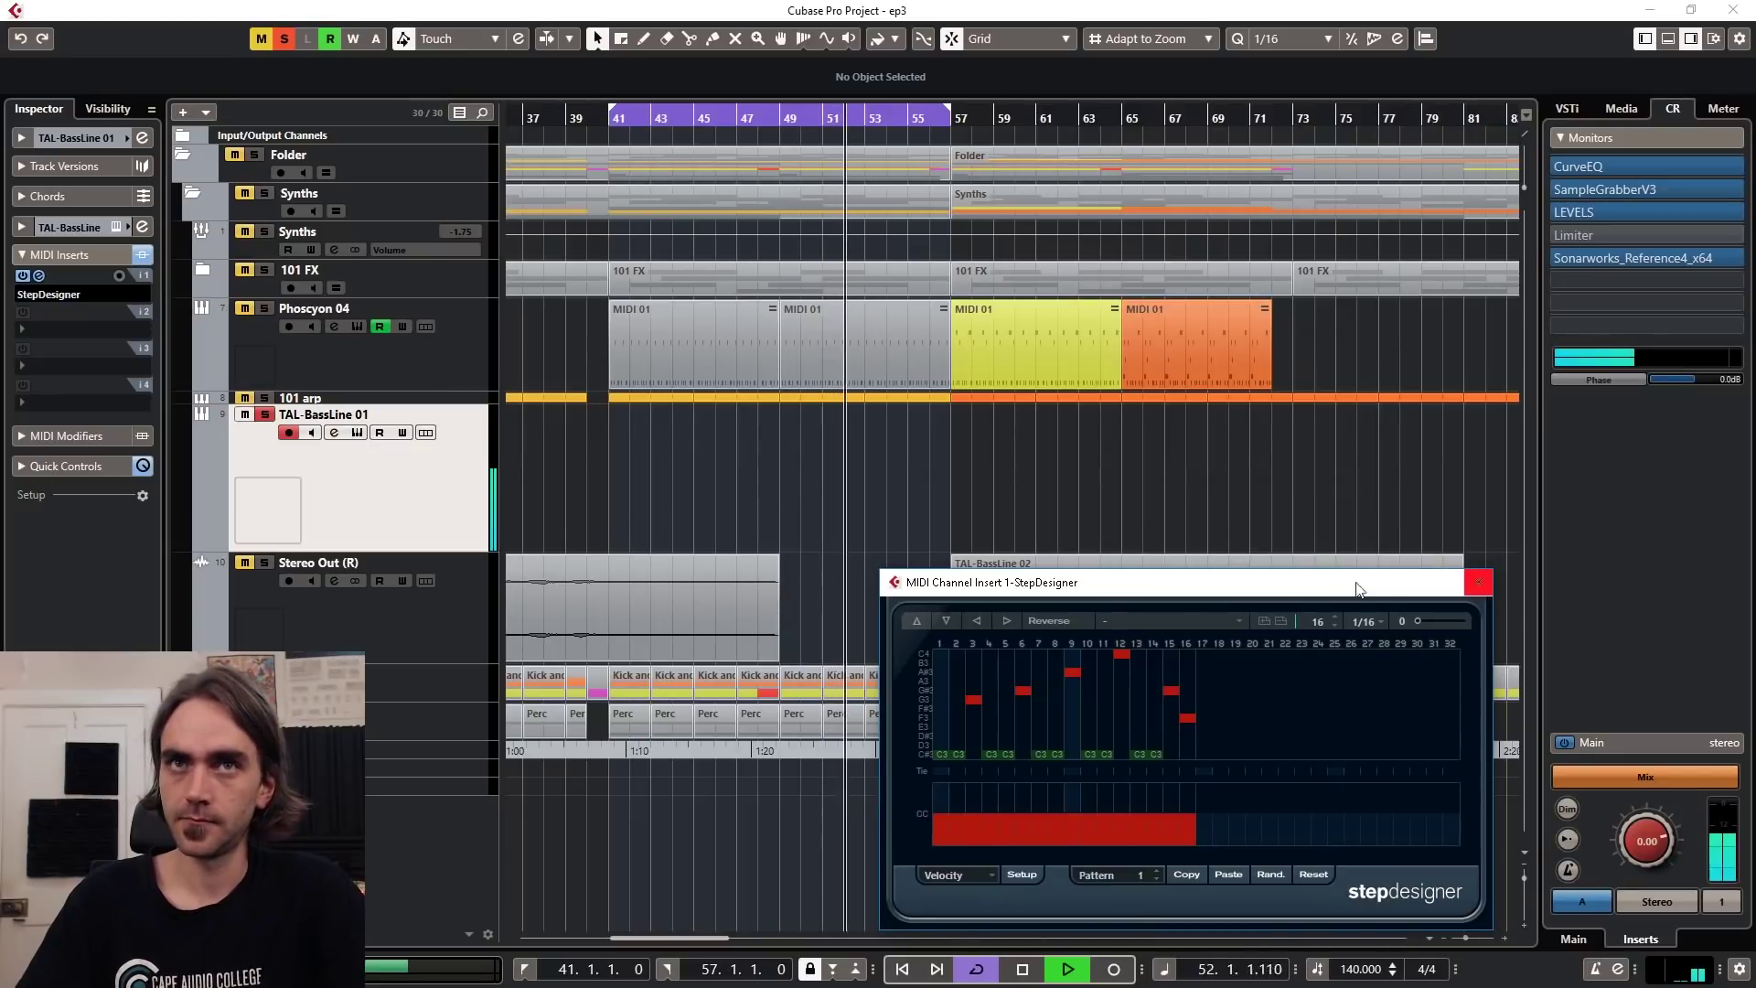
{"action": "left_click", "coordinate": [73, 138]}
{"action": "left_click_drag", "start_coordinate": [119, 222], "coordinate": [122, 212]}
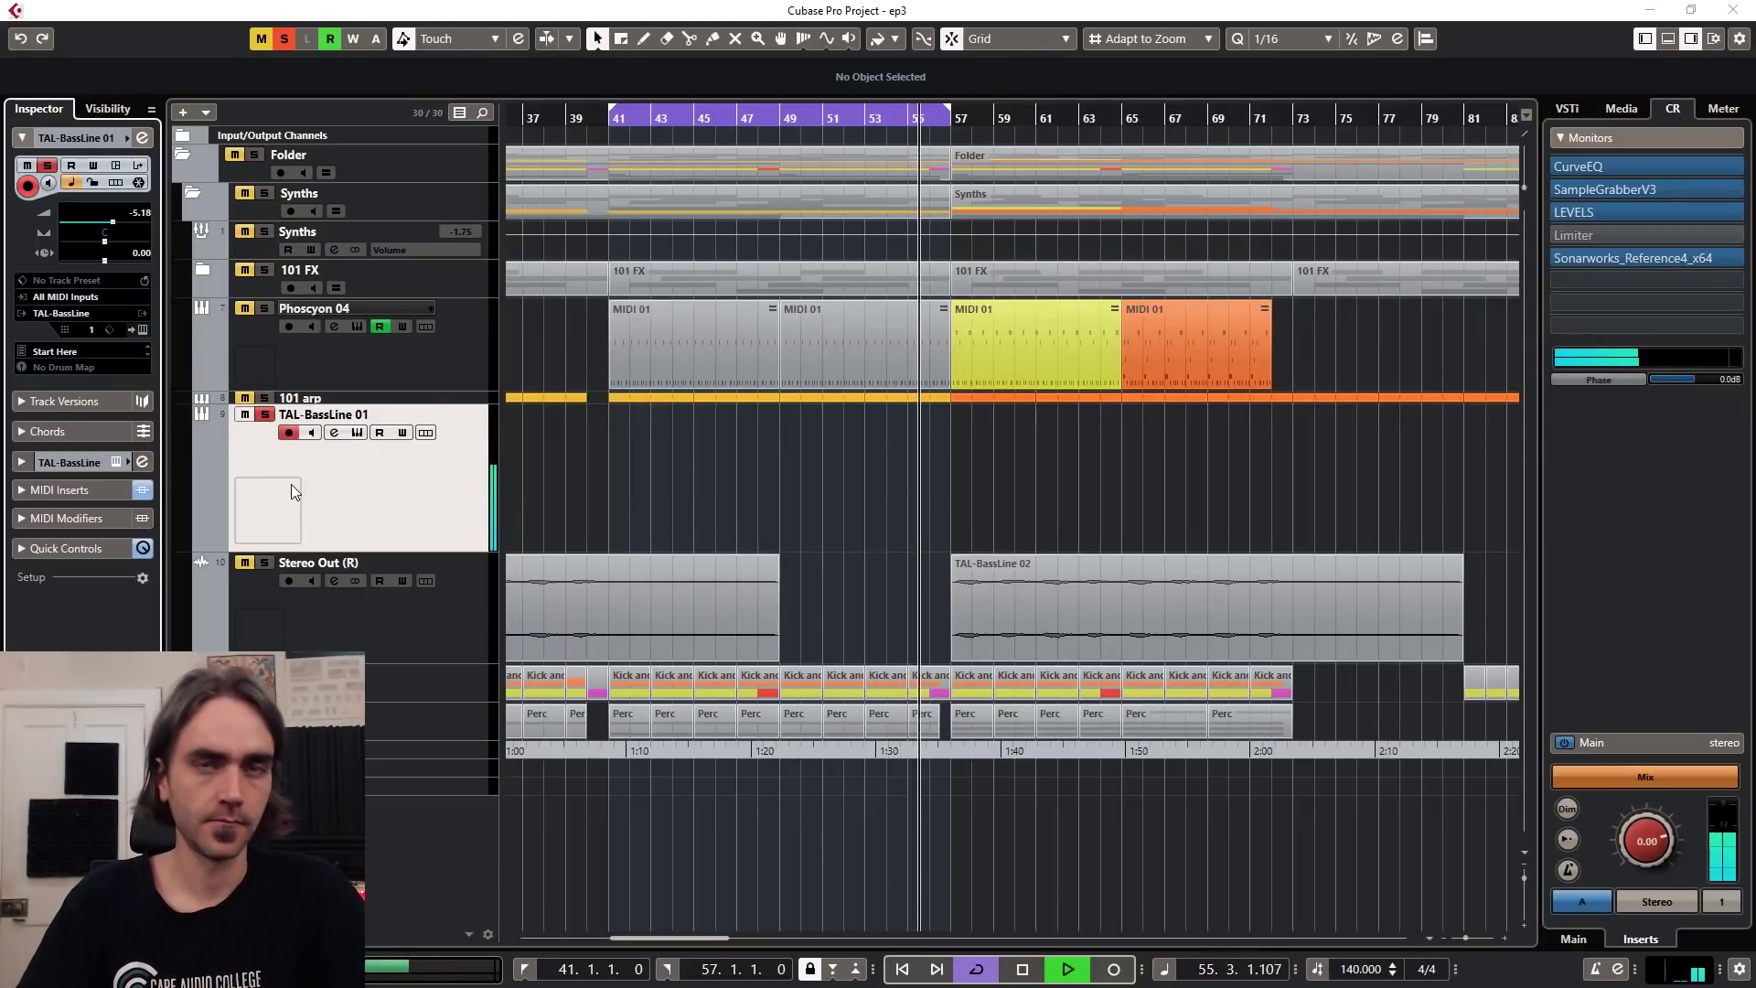
Step: Check the channels in the MixConsole, close it, reselect the TAL-BassLine 01 track and stop playback
{"action": "key", "text": "F3"}
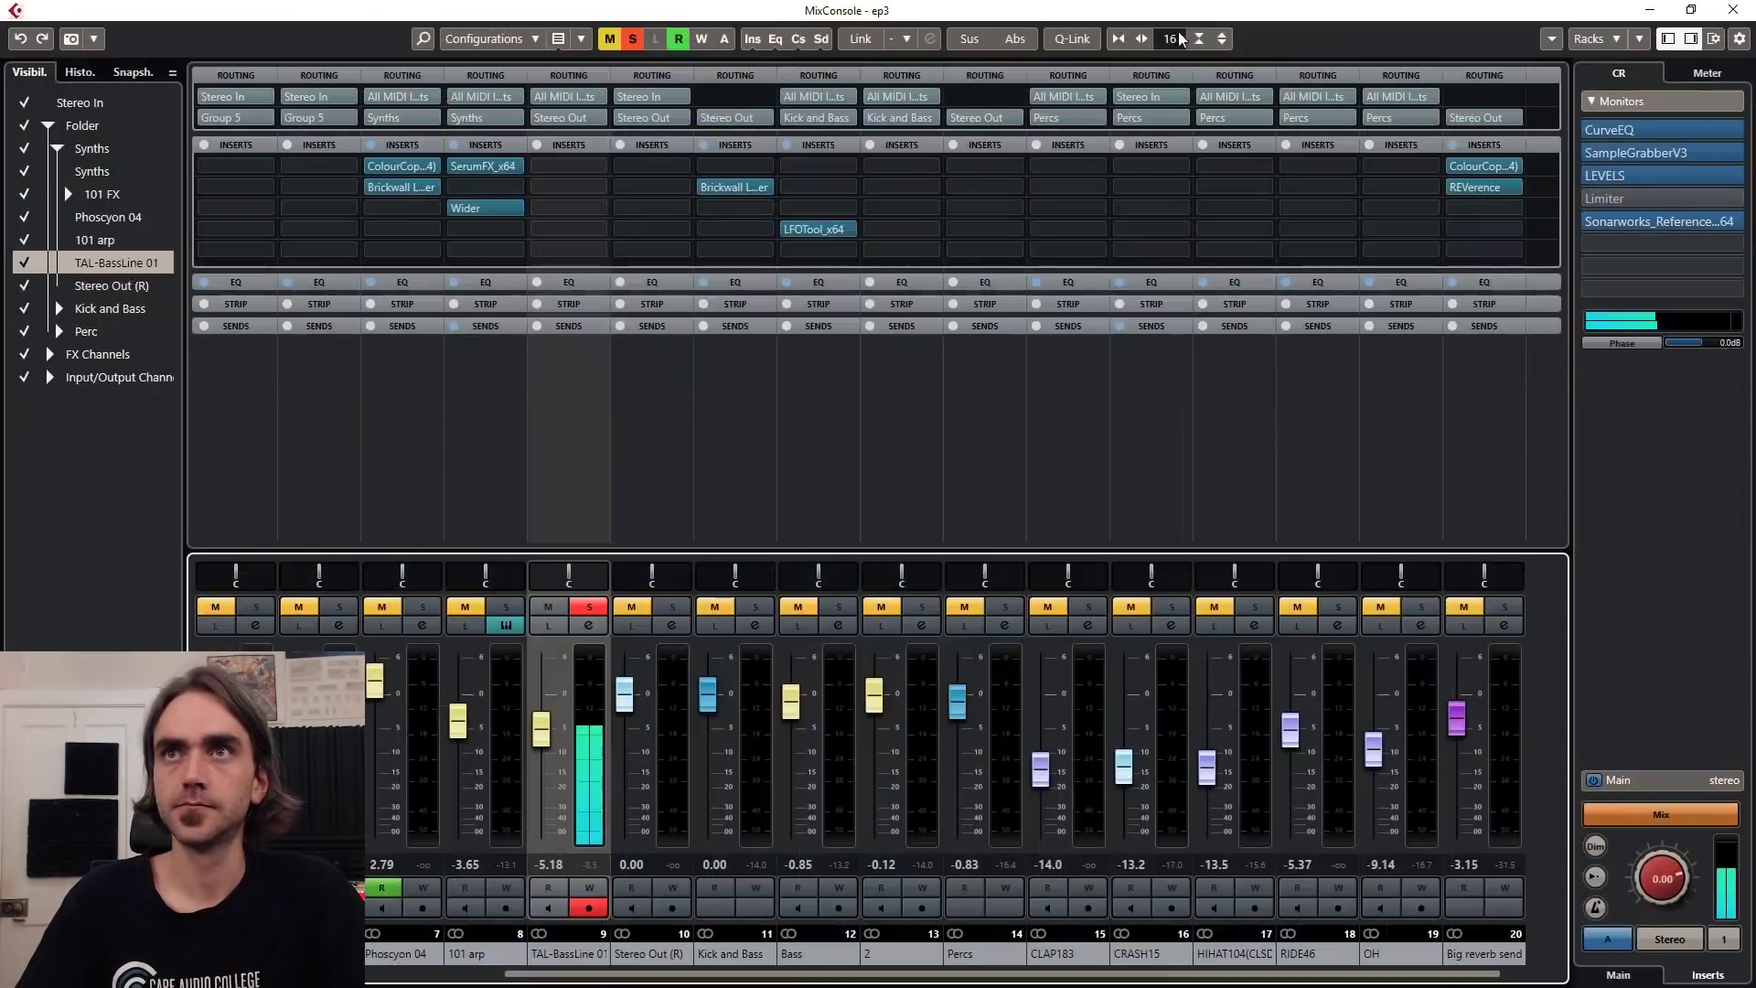
{"action": "double_click", "coordinate": [1229, 11]}
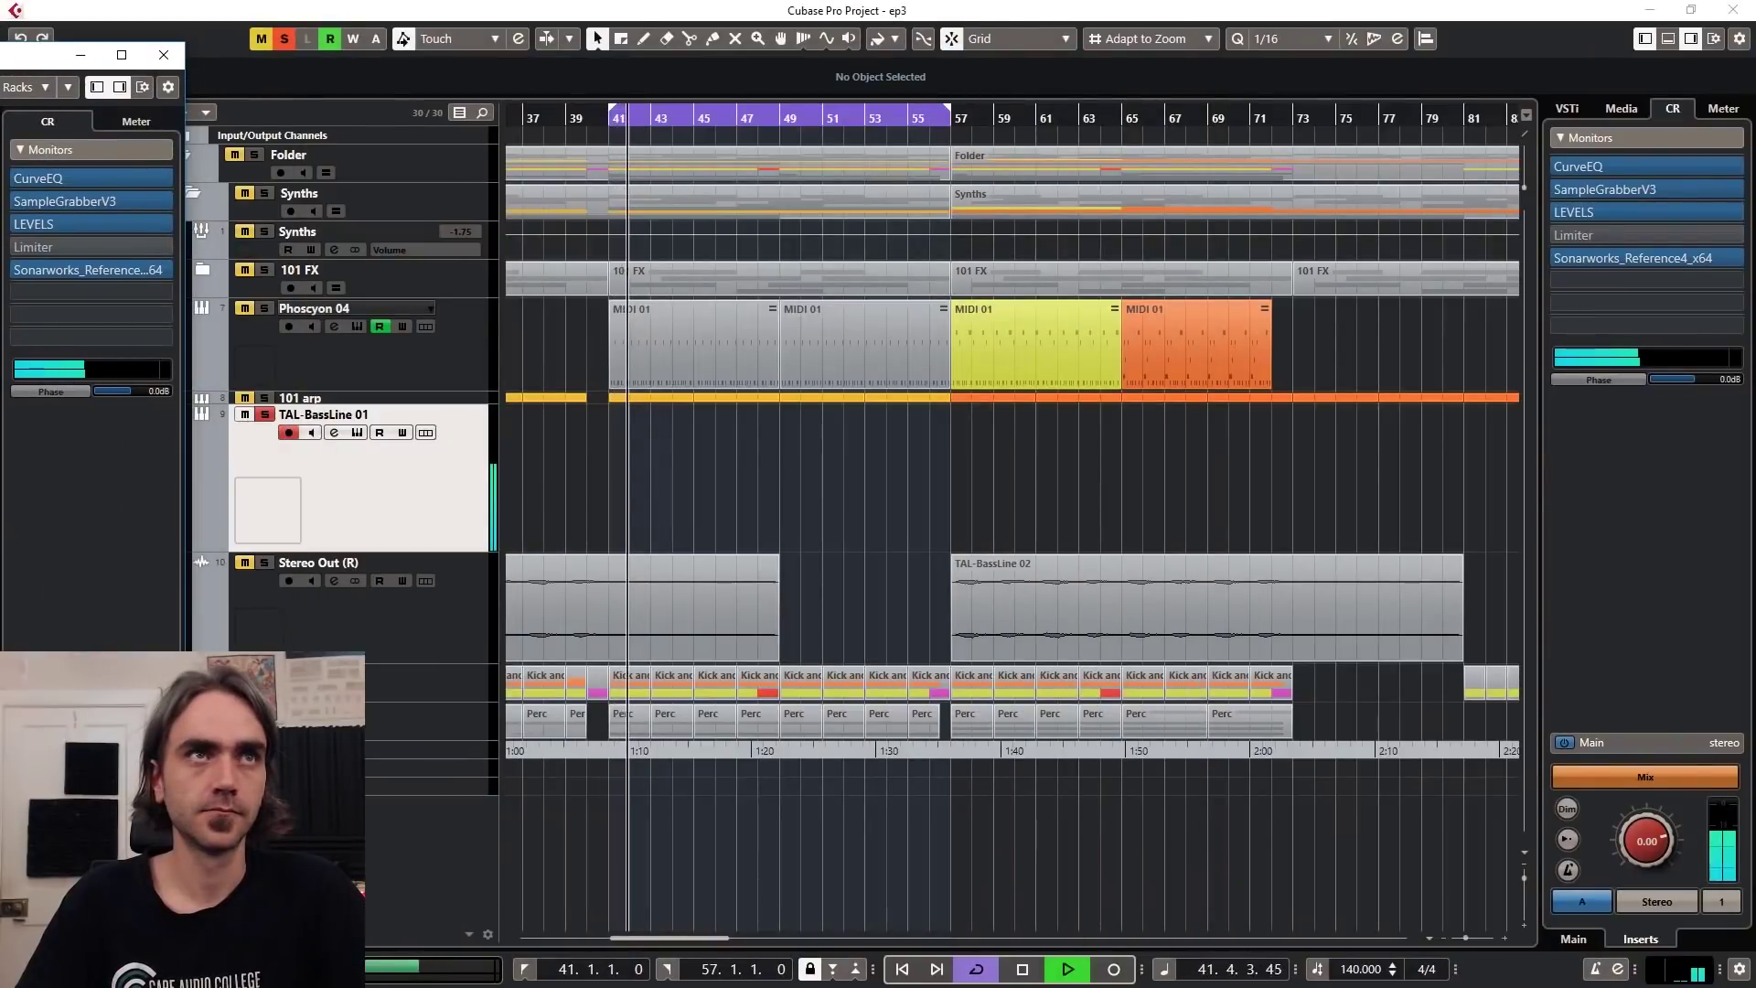
{"action": "key", "text": "F3"}
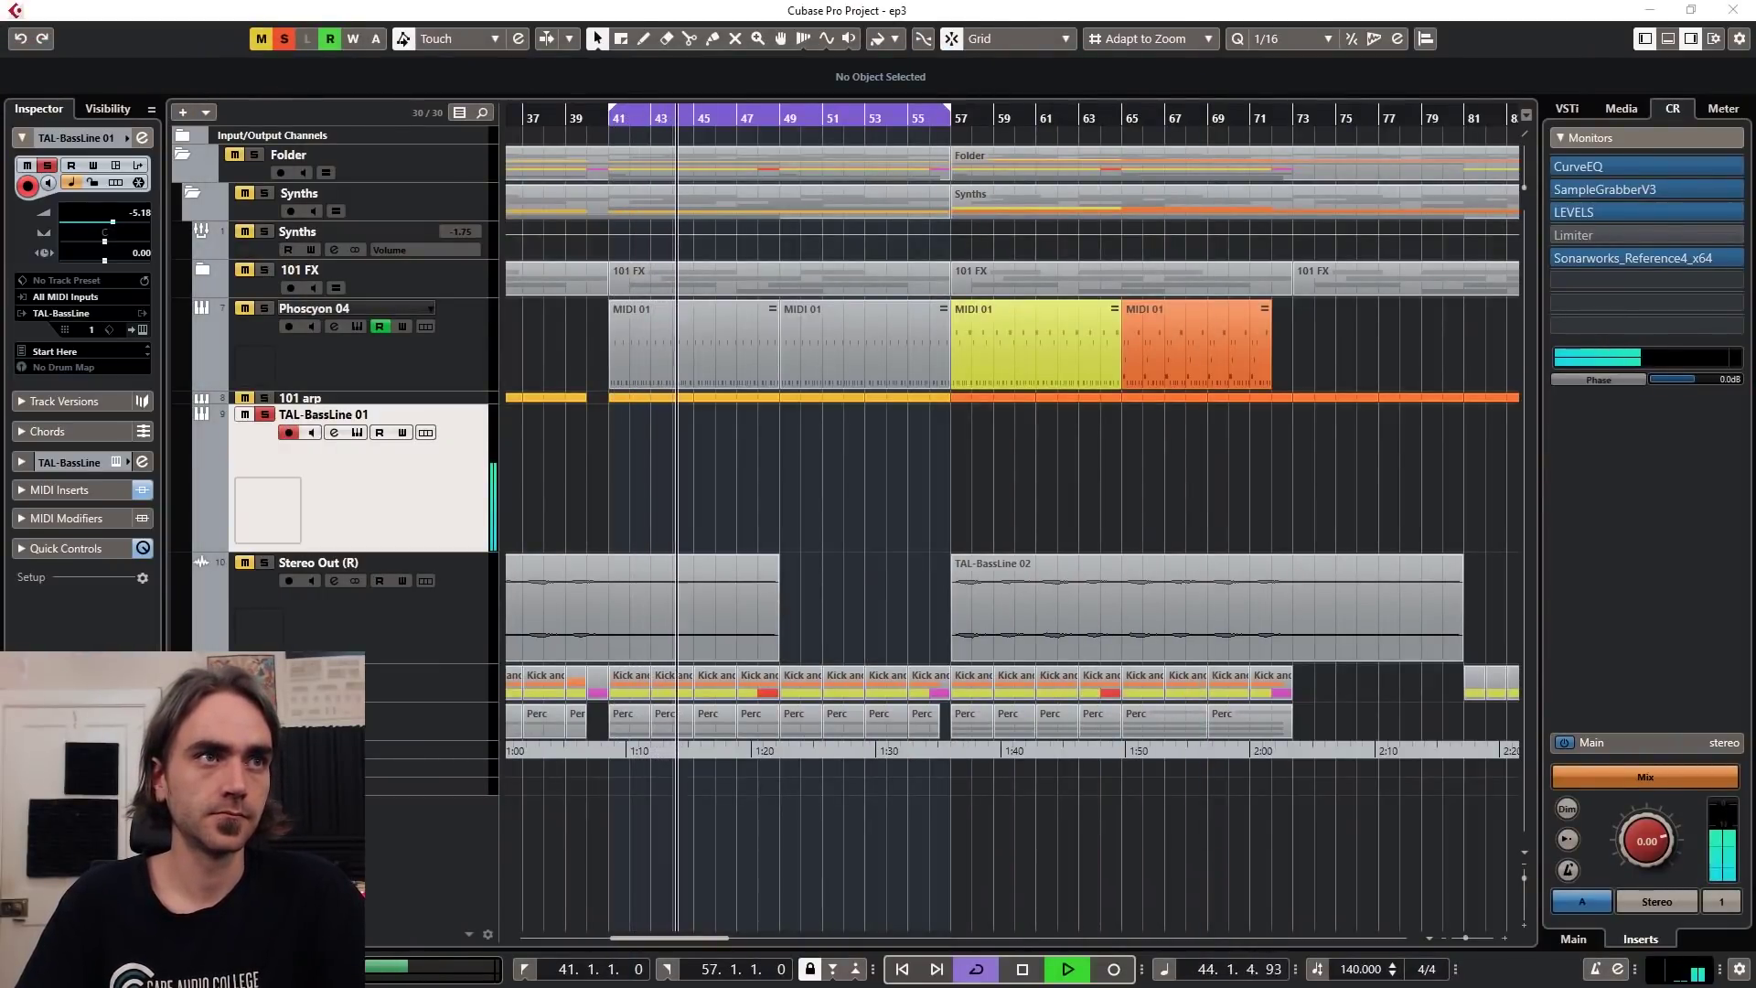
{"action": "key", "text": "Up"}
{"action": "left_click", "coordinate": [406, 508]}
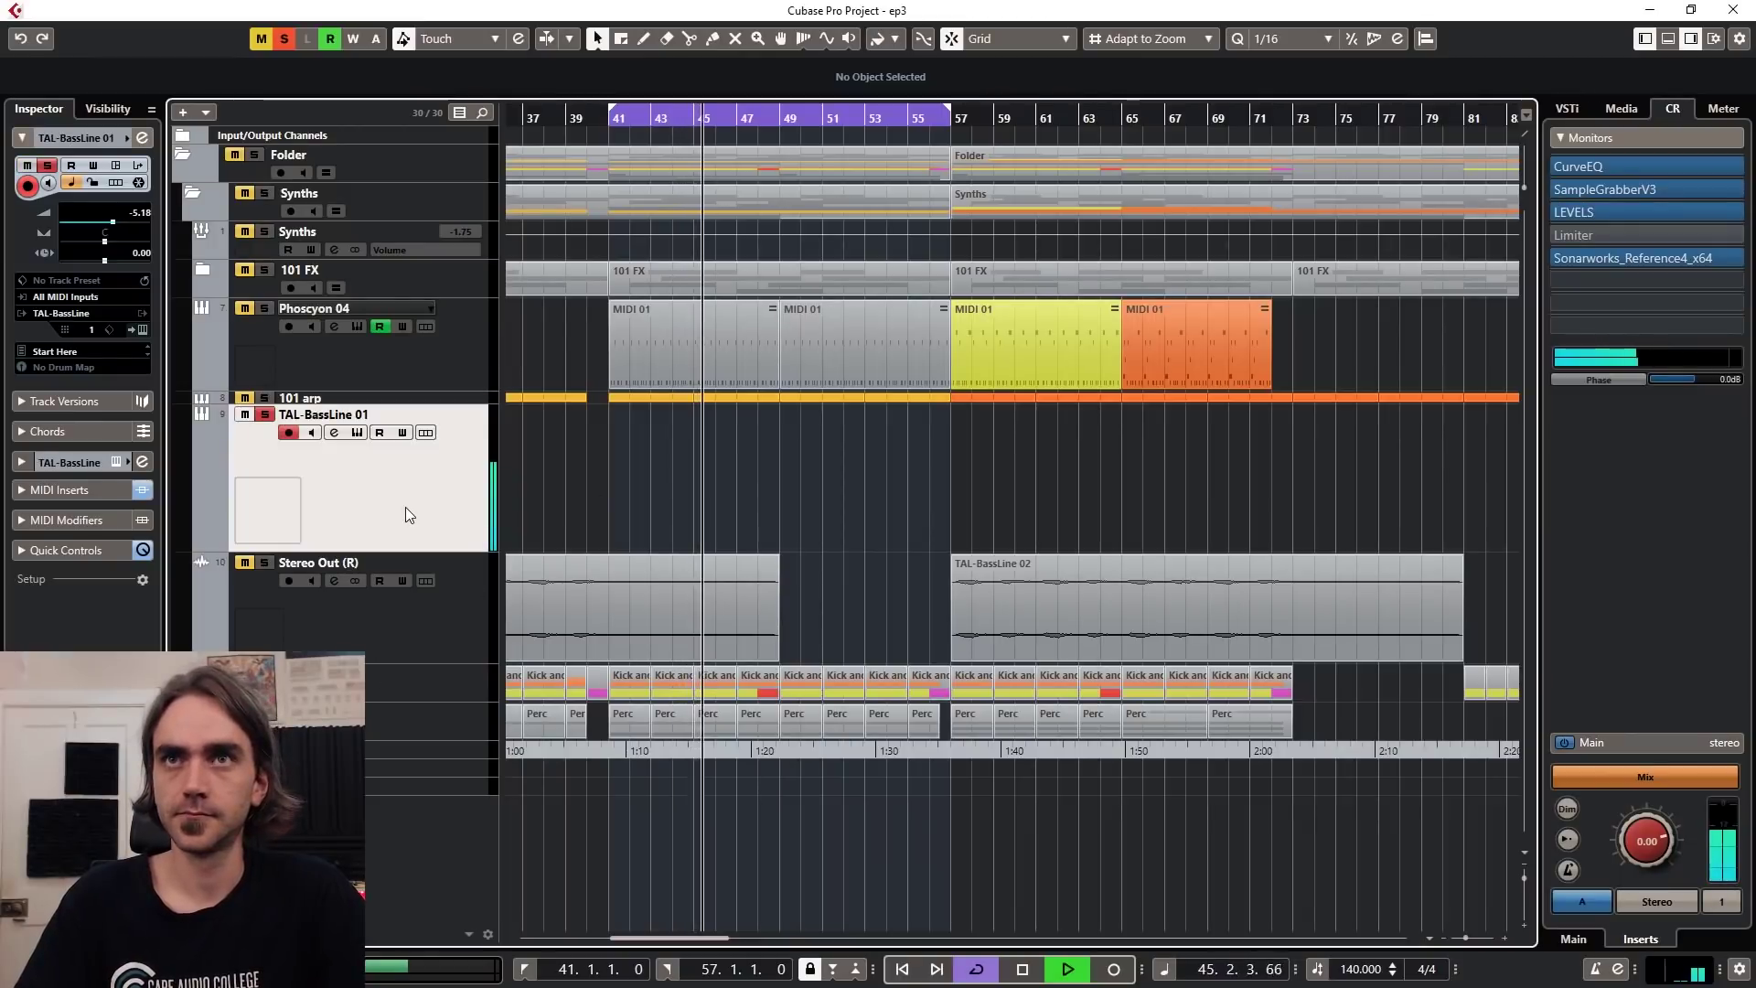
{"action": "key", "text": "space"}
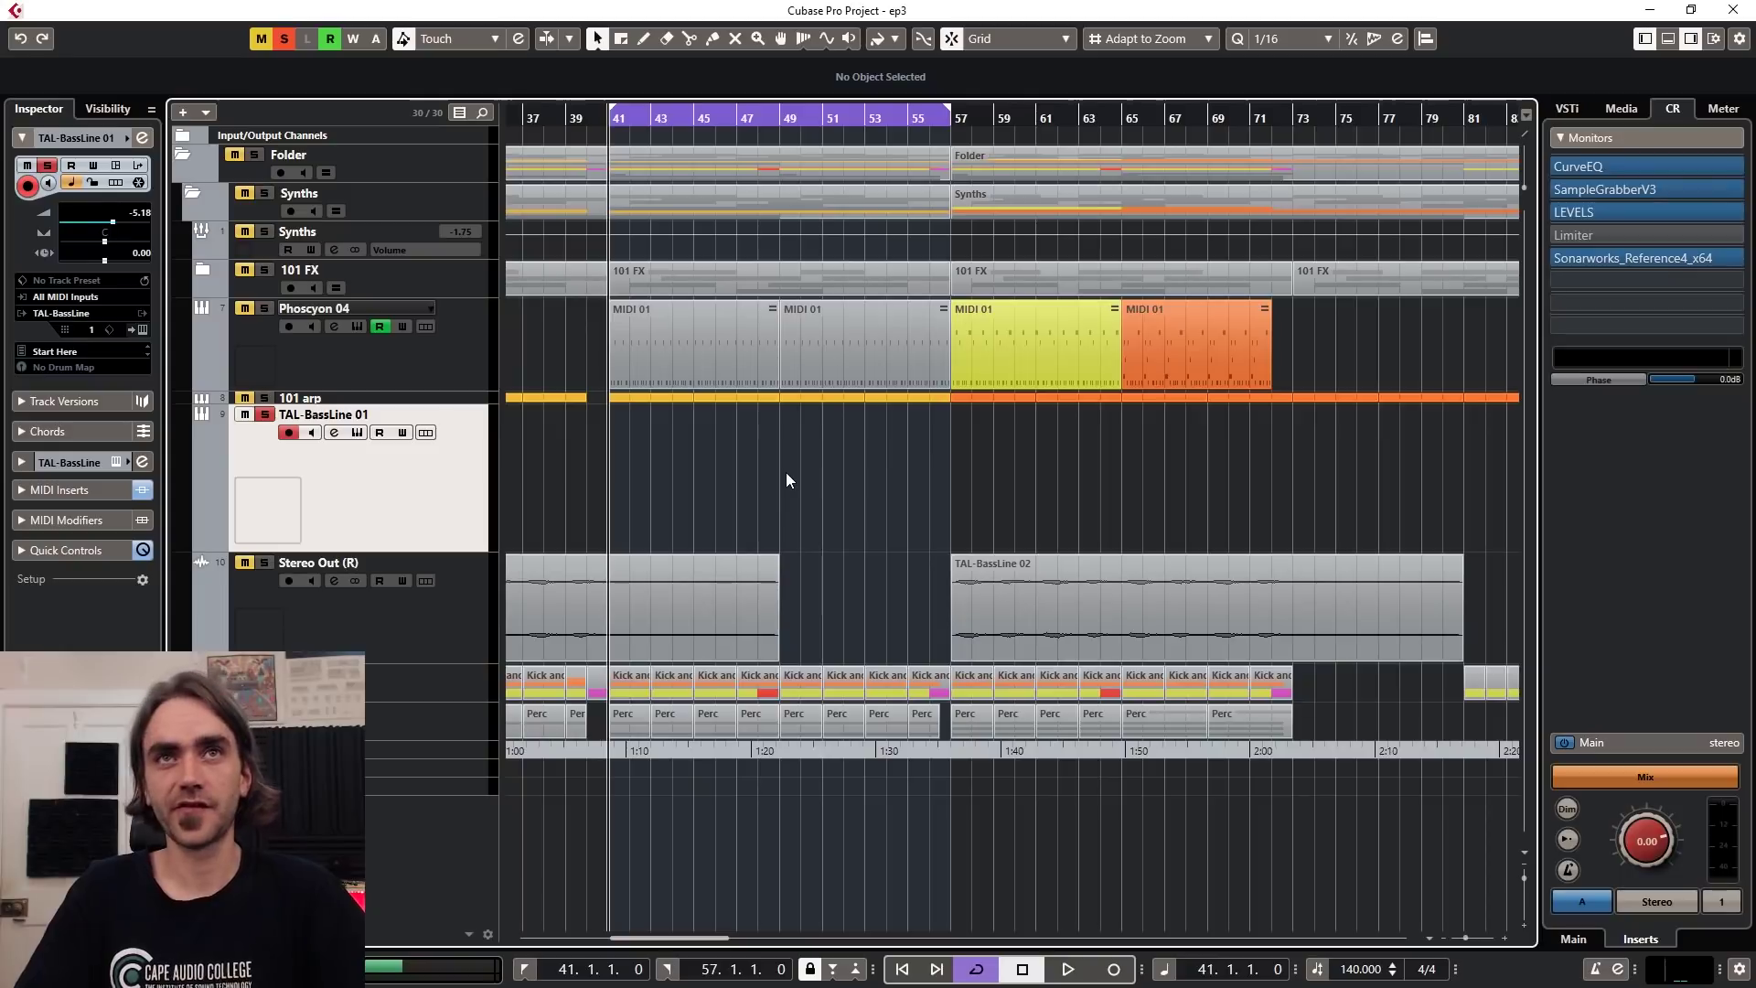
Step: Open the TAL-BassLine 01 channel settings and load SerumFX_x64 into its second insert slot
{"action": "left_click", "coordinate": [144, 135]}
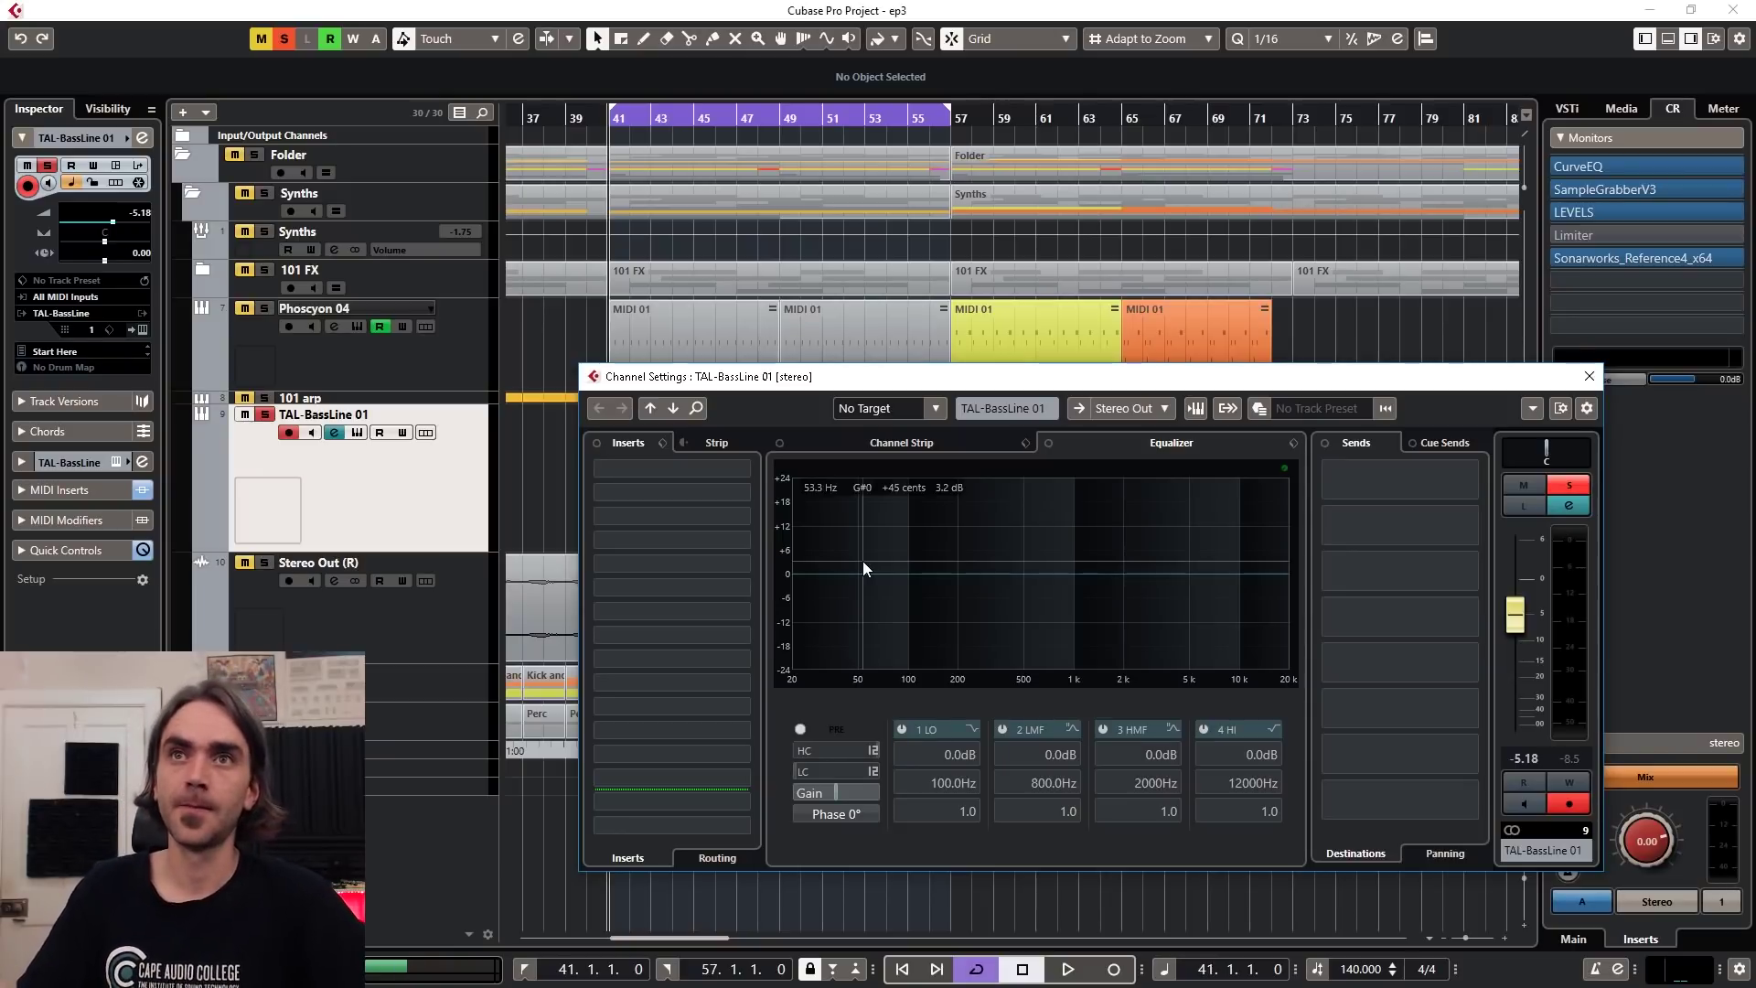
{"action": "left_click", "coordinate": [646, 498]}
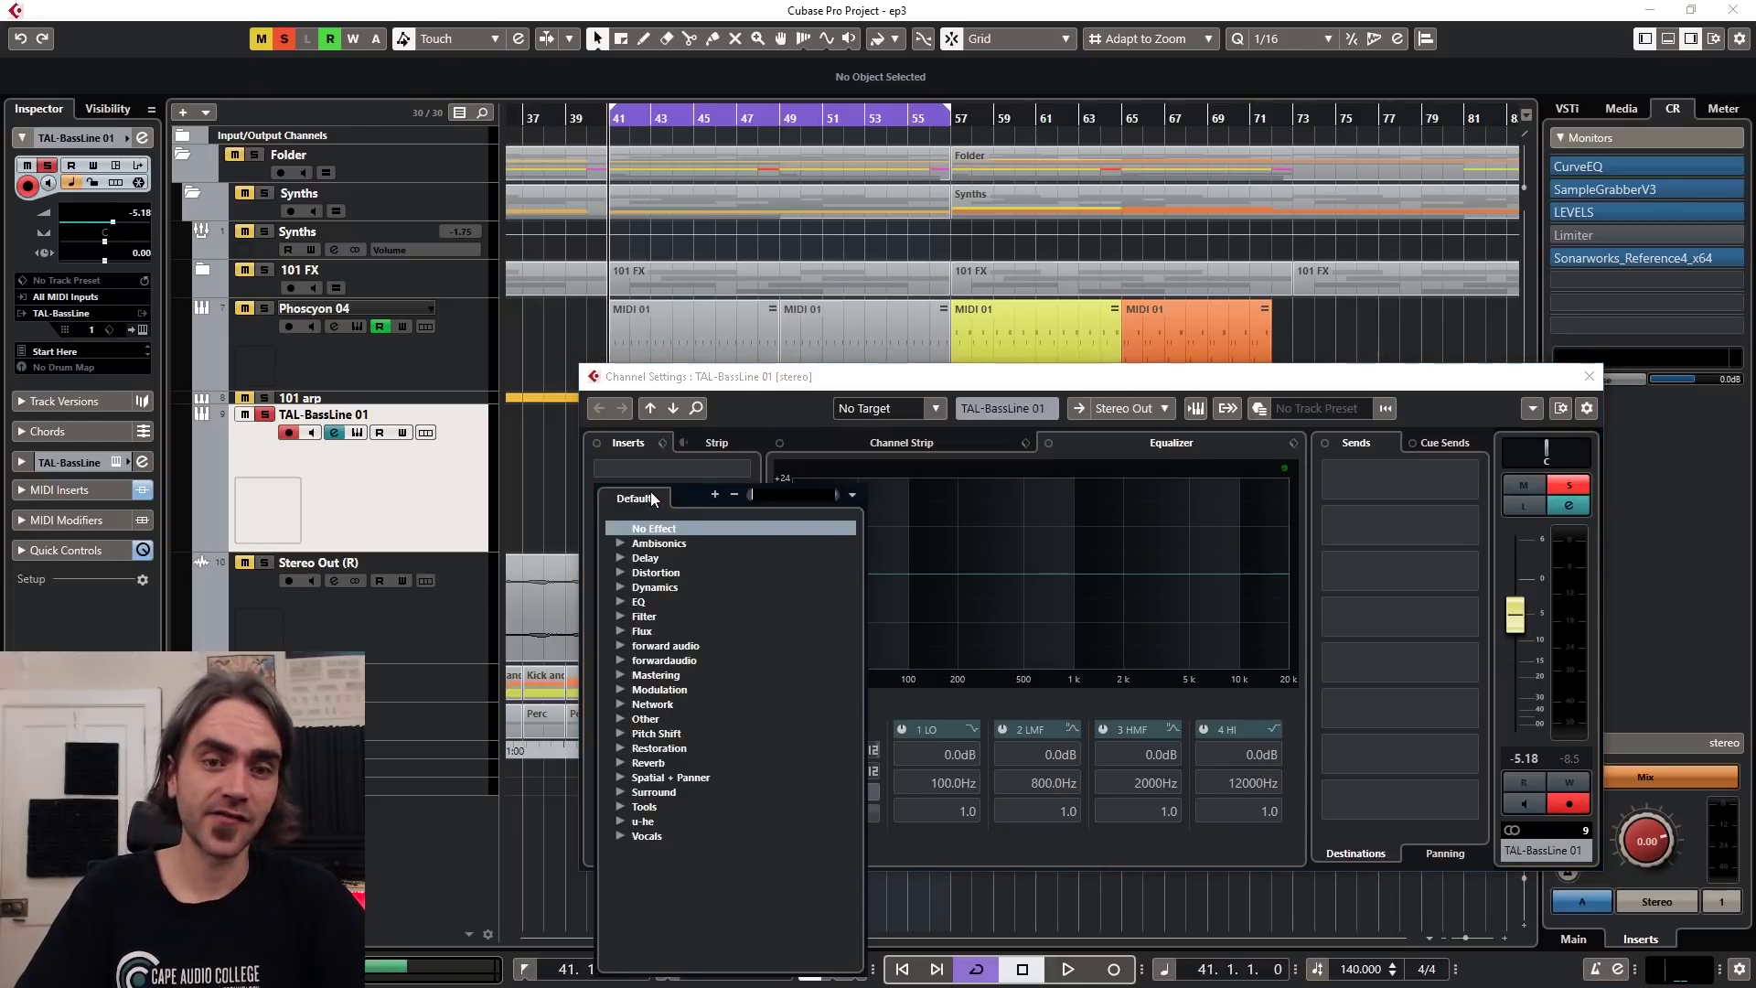
{"action": "type", "text": "serum"}
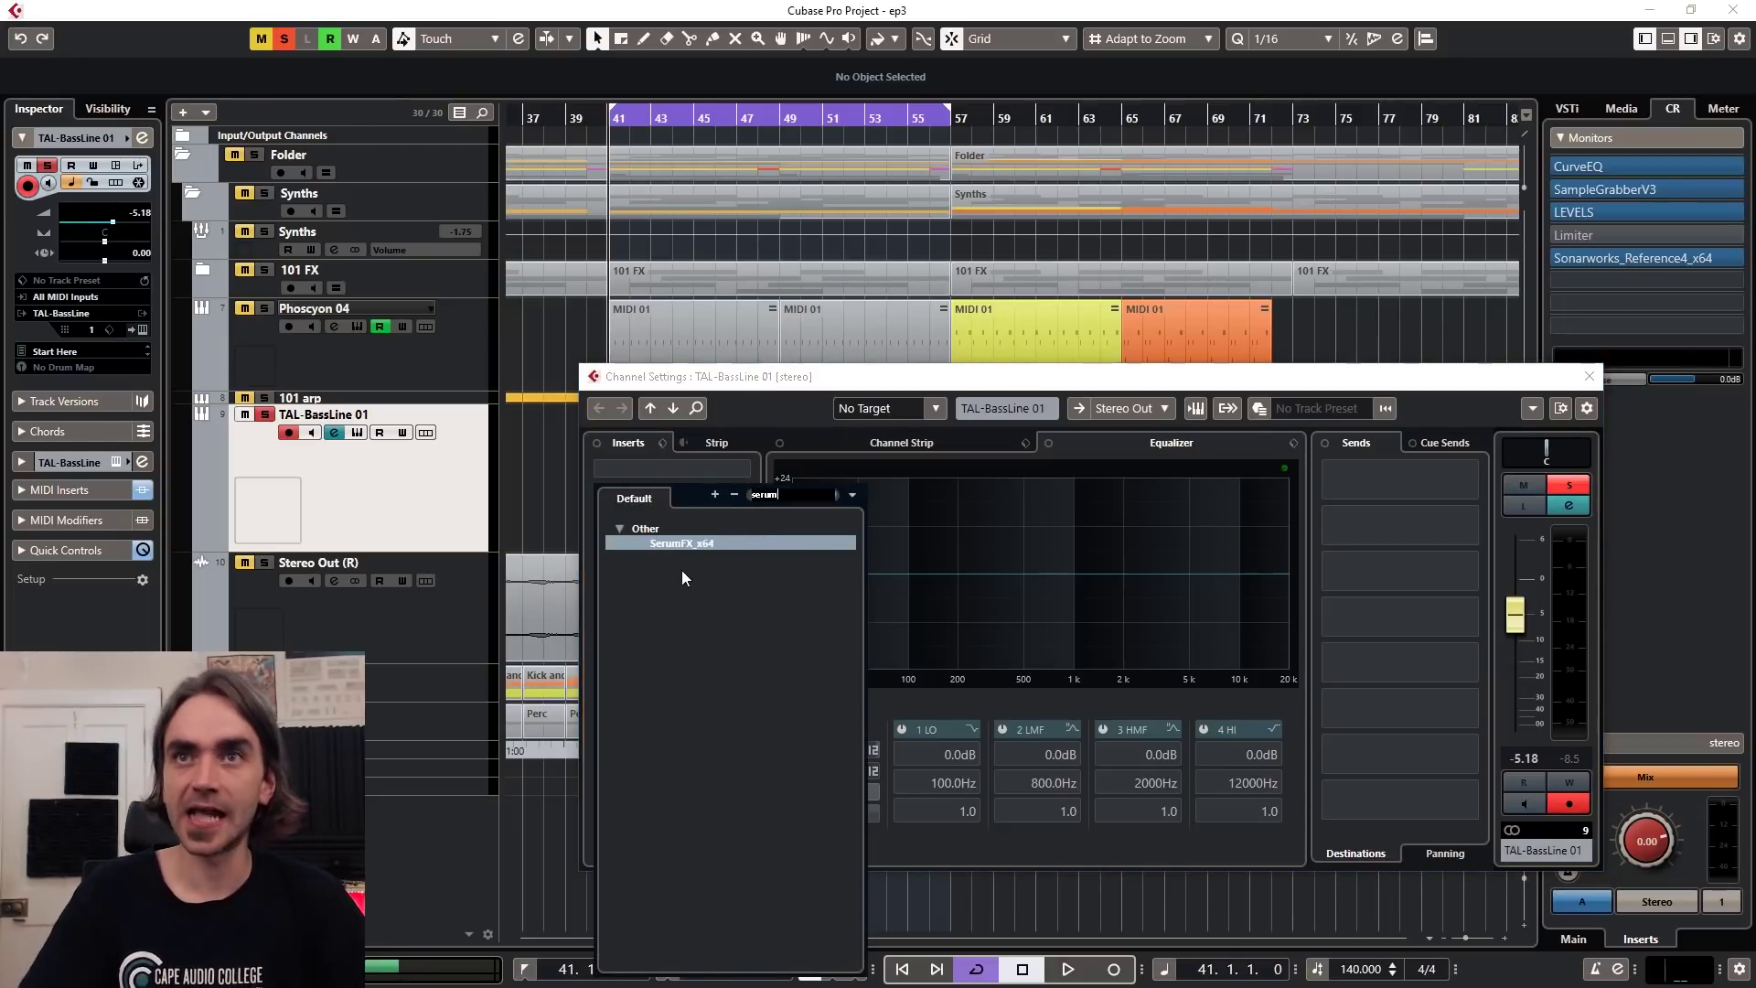
{"action": "left_click", "coordinate": [695, 543]}
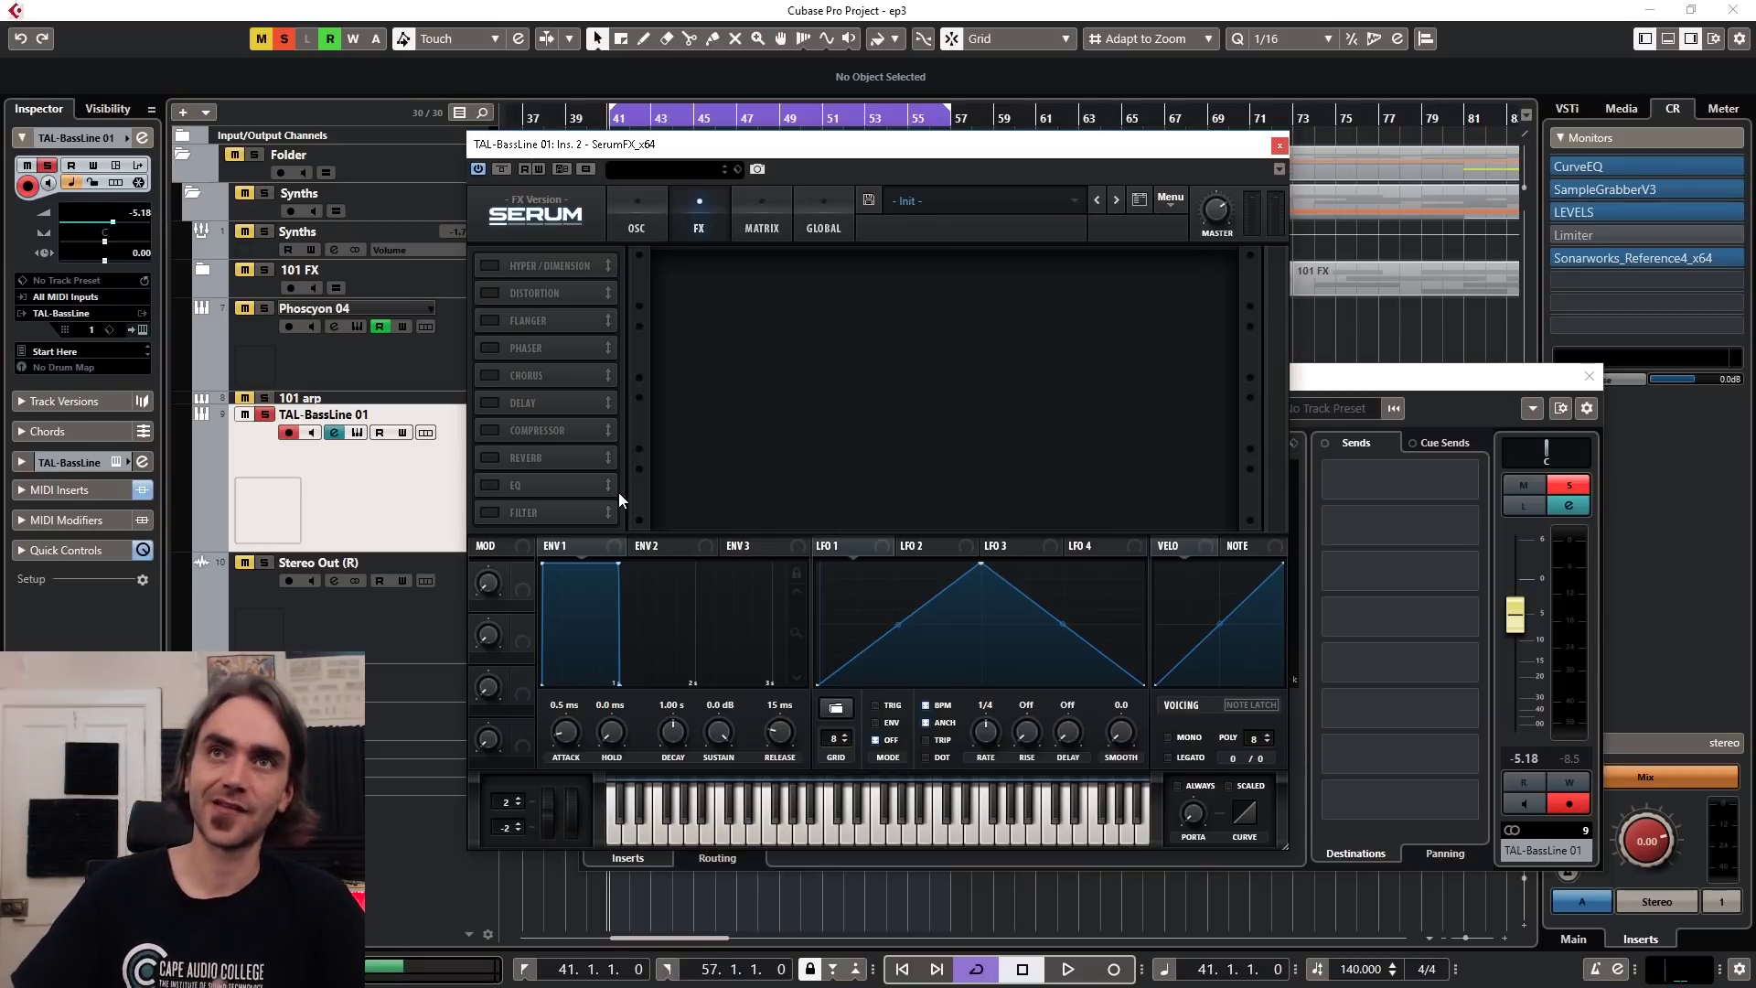
Step: Enable the Flanger in SerumFX, move its window clear of the track list, and start loop playback
{"action": "left_click", "coordinate": [489, 320]}
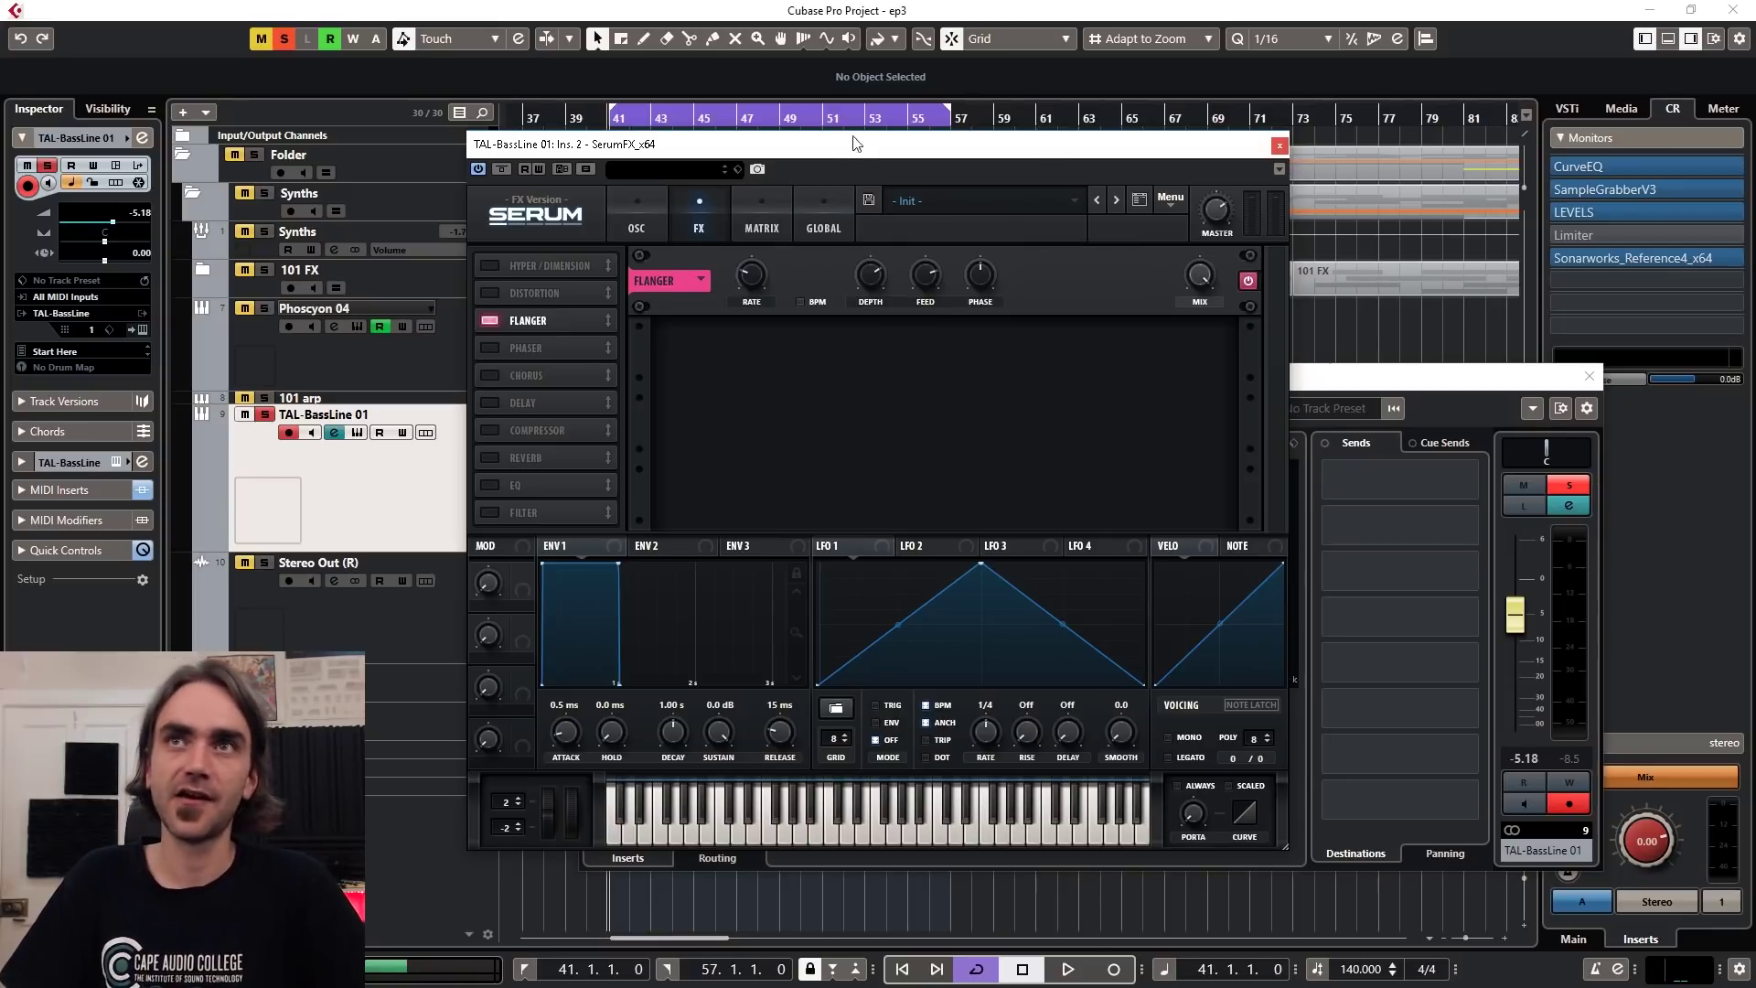
{"action": "left_click_drag", "start_coordinate": [855, 144], "coordinate": [1069, 183]}
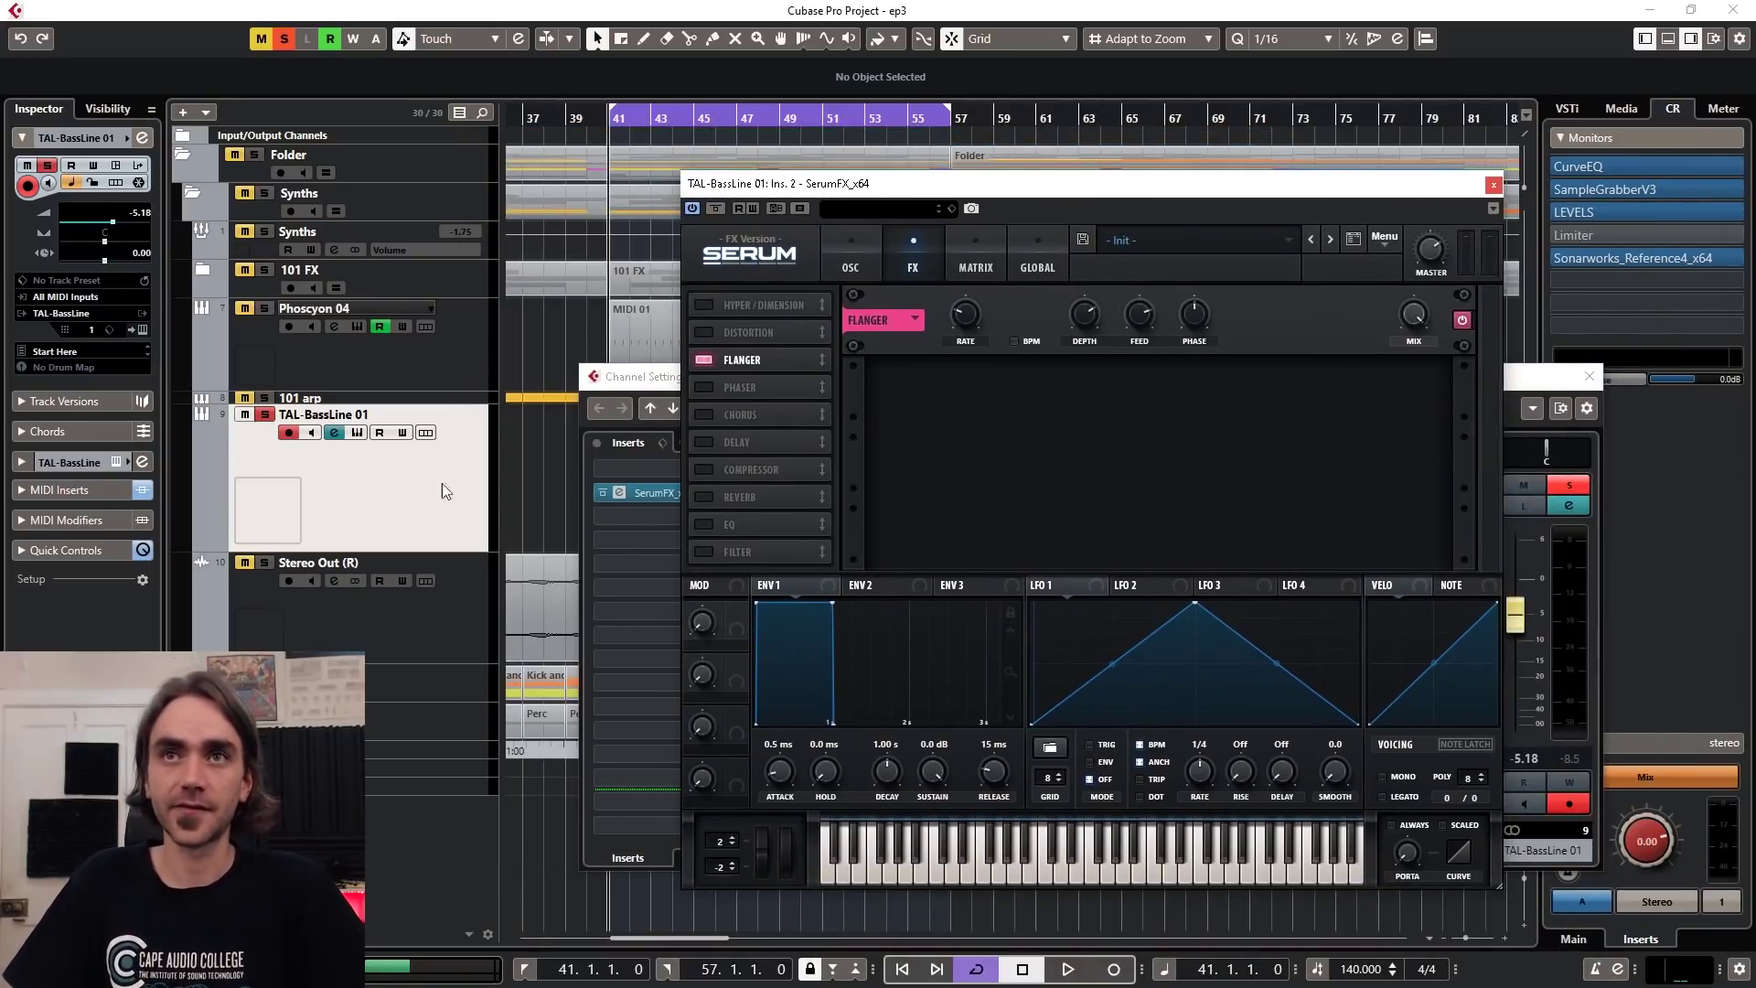
{"action": "left_click", "coordinate": [527, 506]}
{"action": "key", "text": "space"}
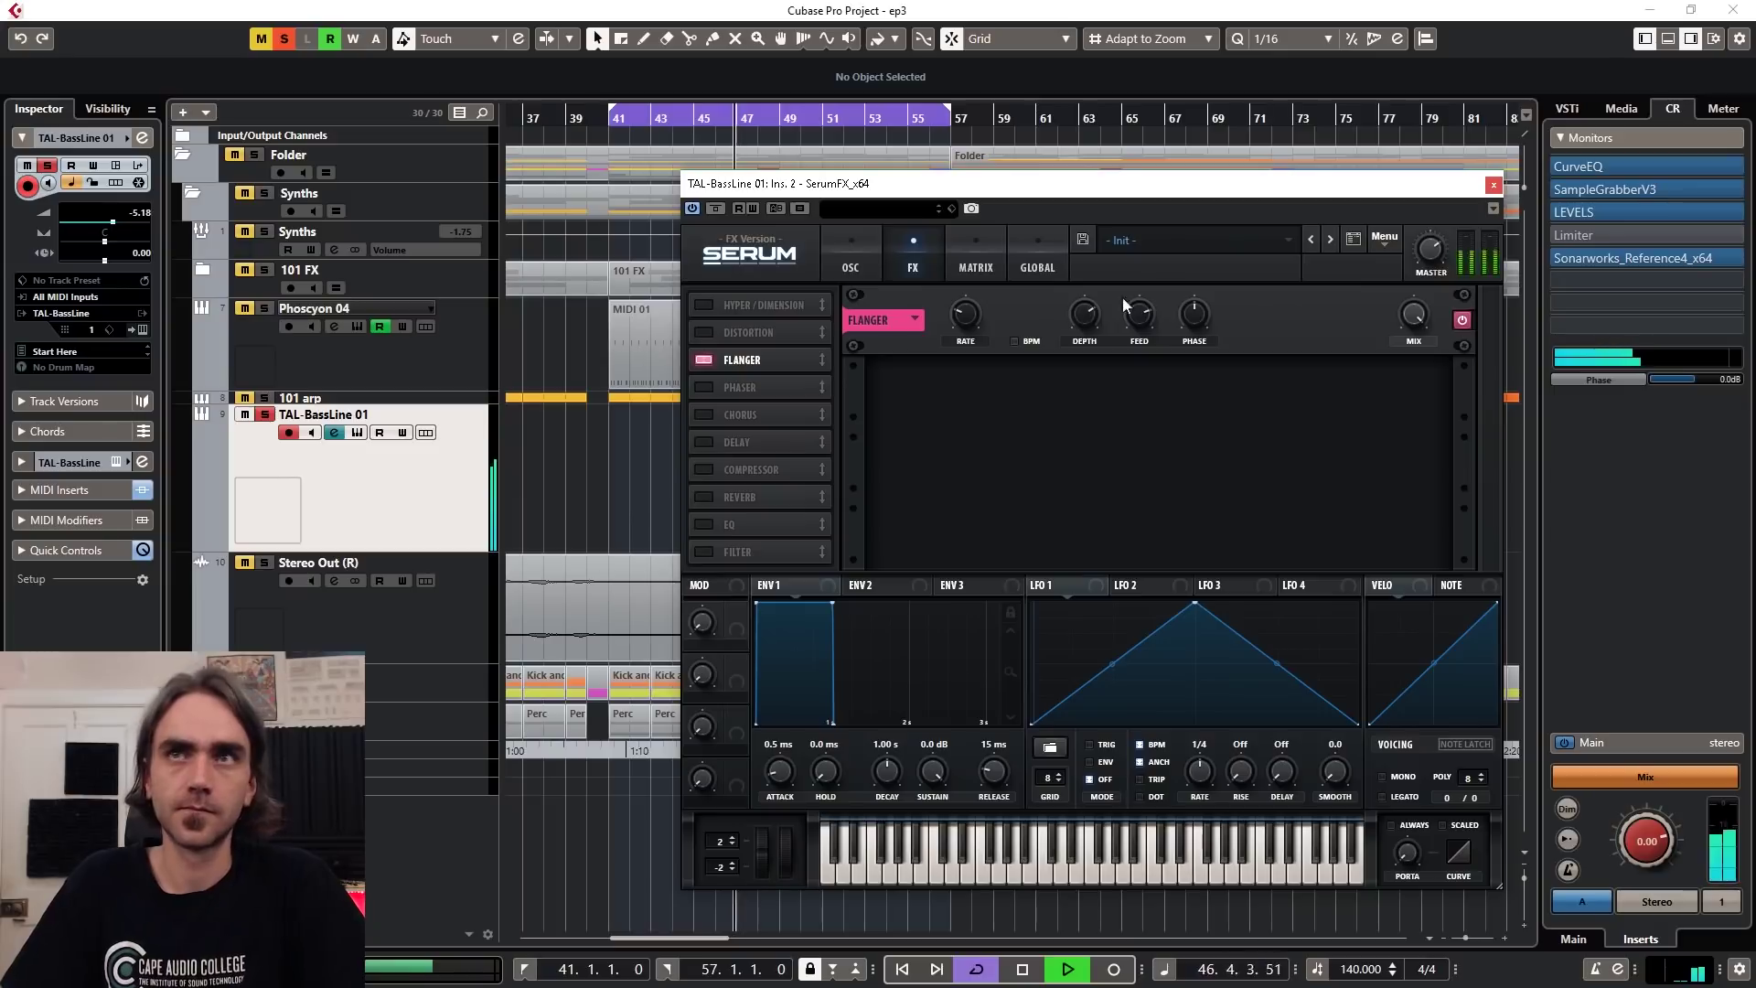
Step: Adjust the flanger's depth, feedback and mix while the loop plays, and stop playback
{"action": "mouse_move", "coordinate": [1086, 320]}
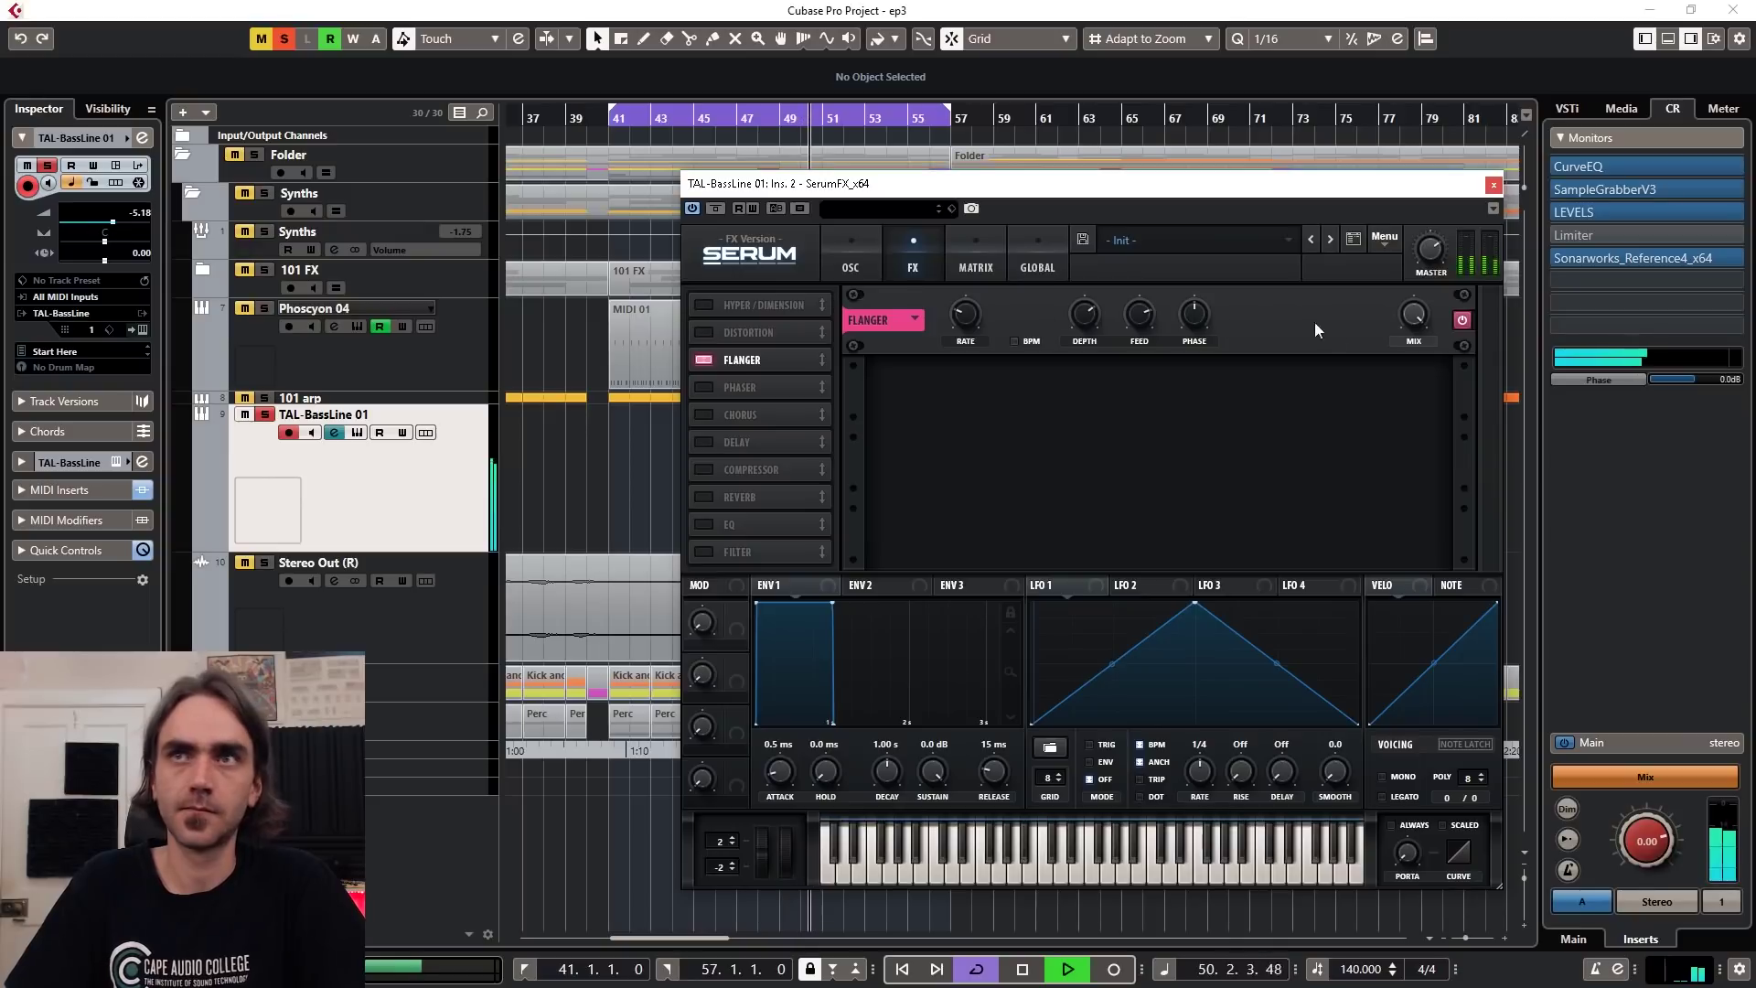
{"action": "mouse_move", "coordinate": [1401, 363]}
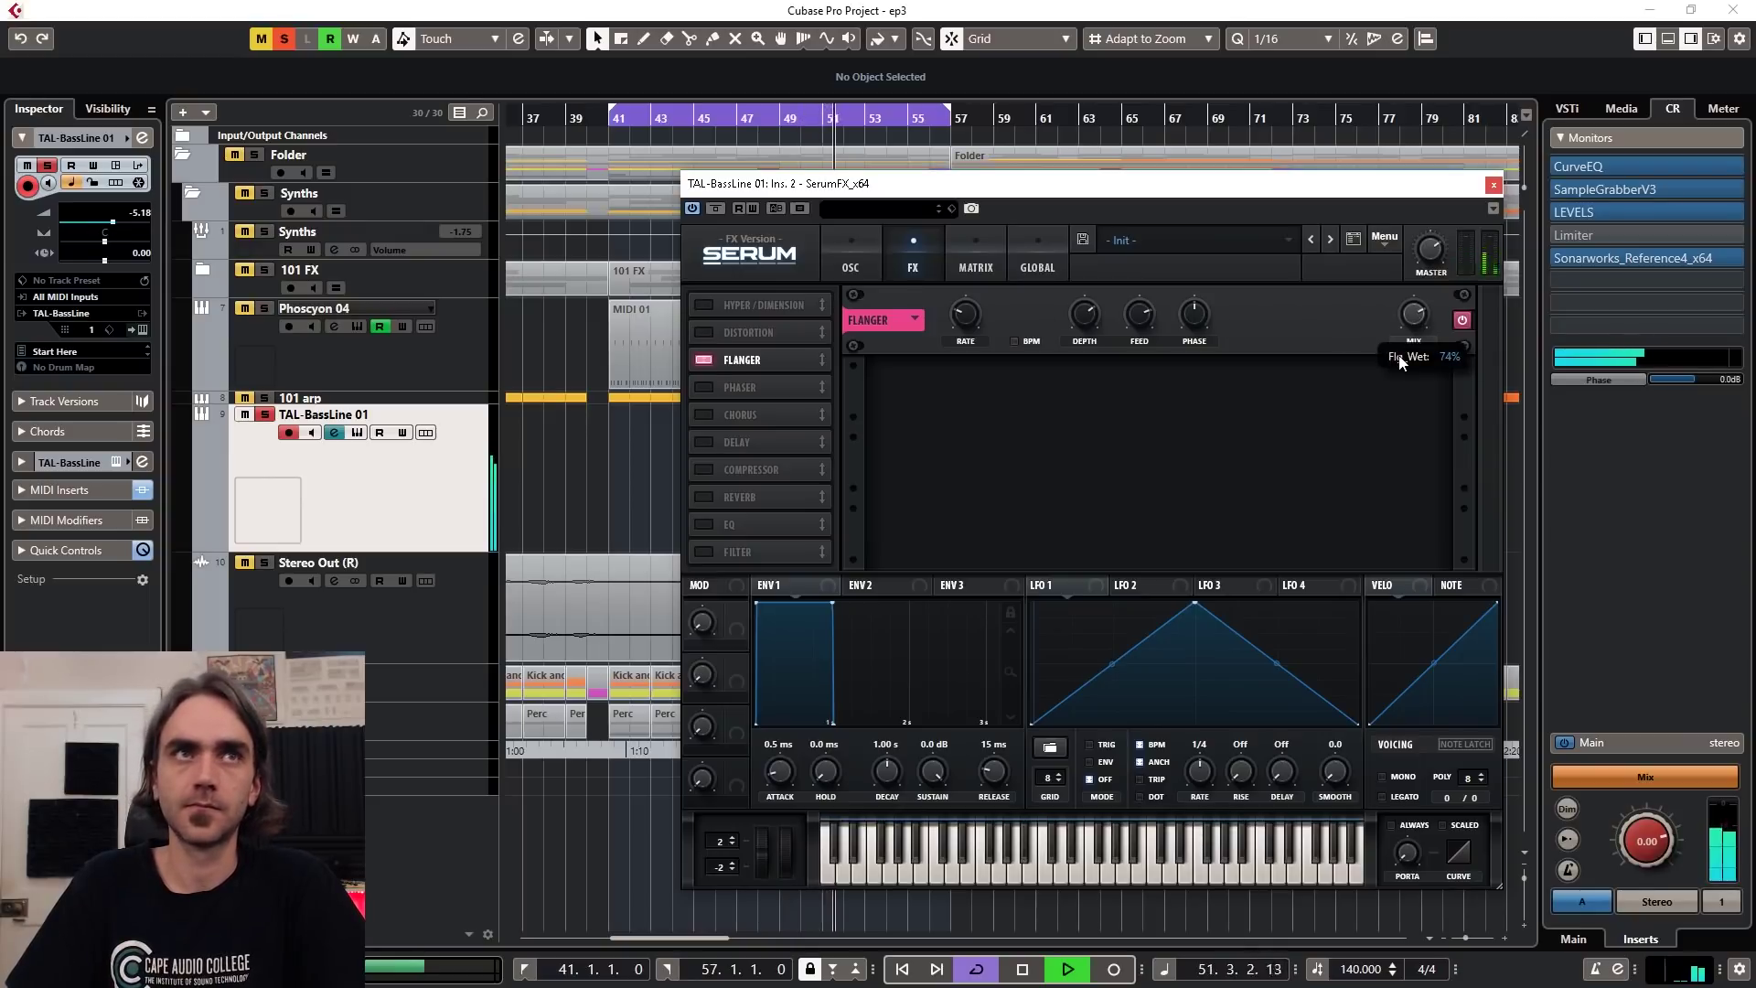
{"action": "mouse_move", "coordinate": [1189, 328]}
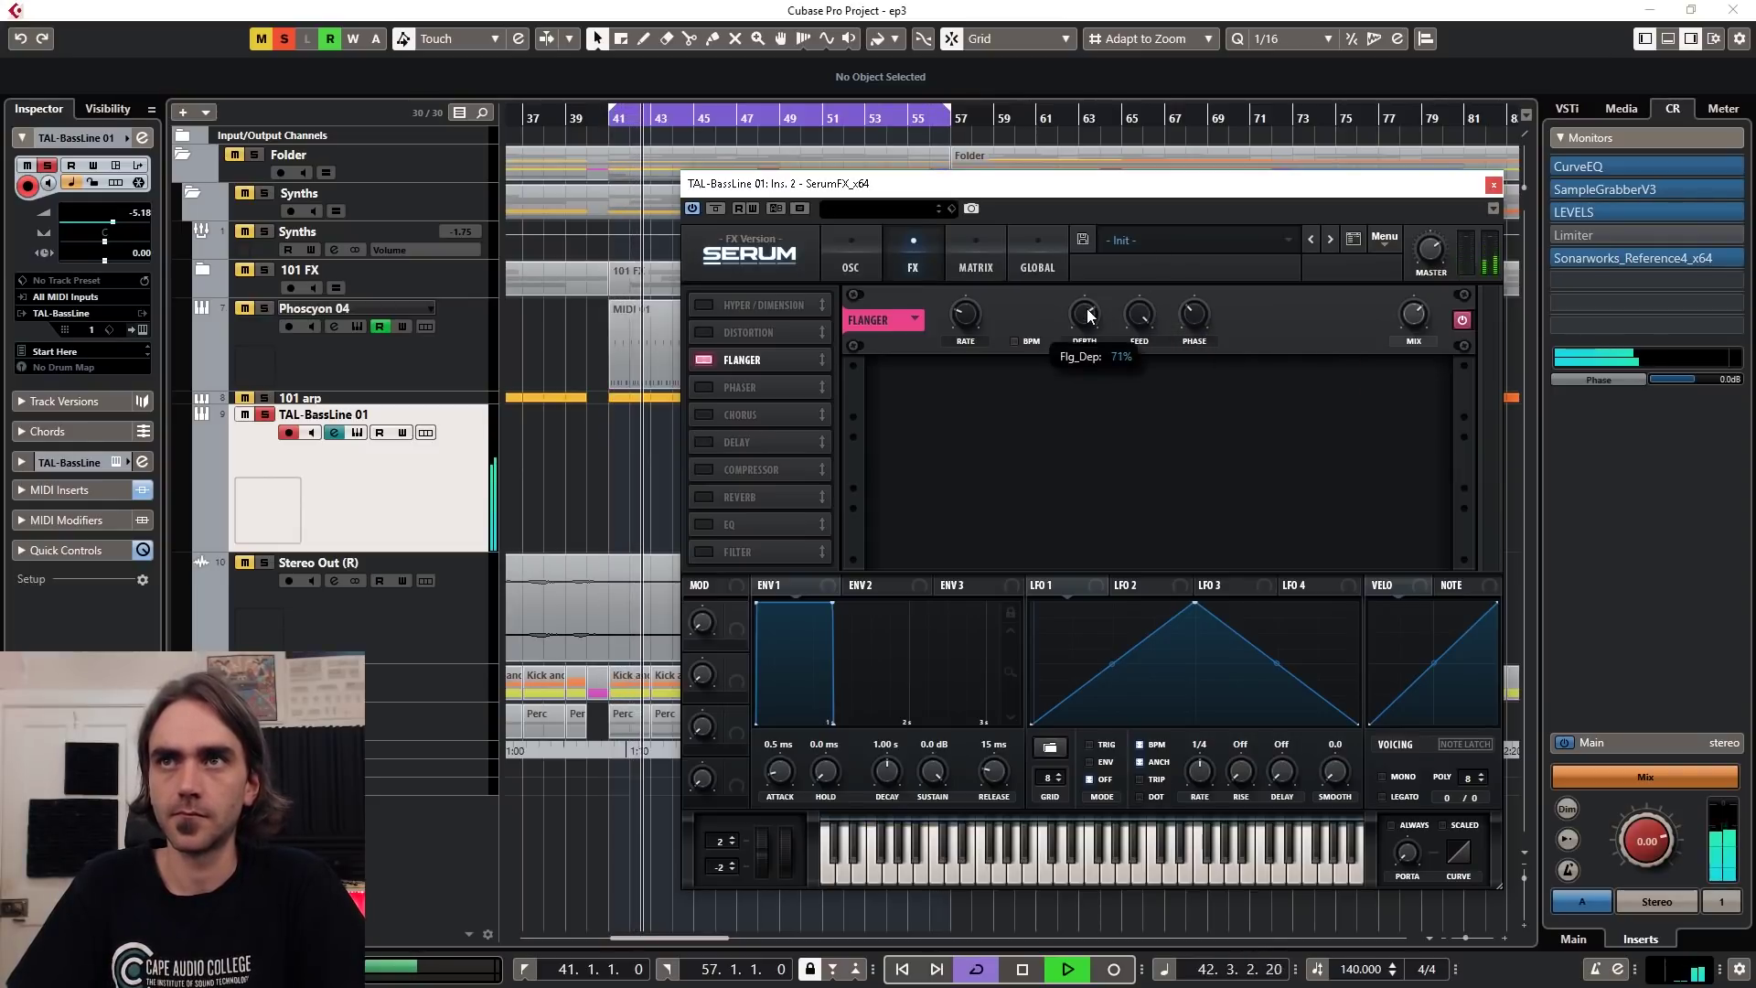
{"action": "left_click_drag", "start_coordinate": [1081, 393], "coordinate": [1056, 228]}
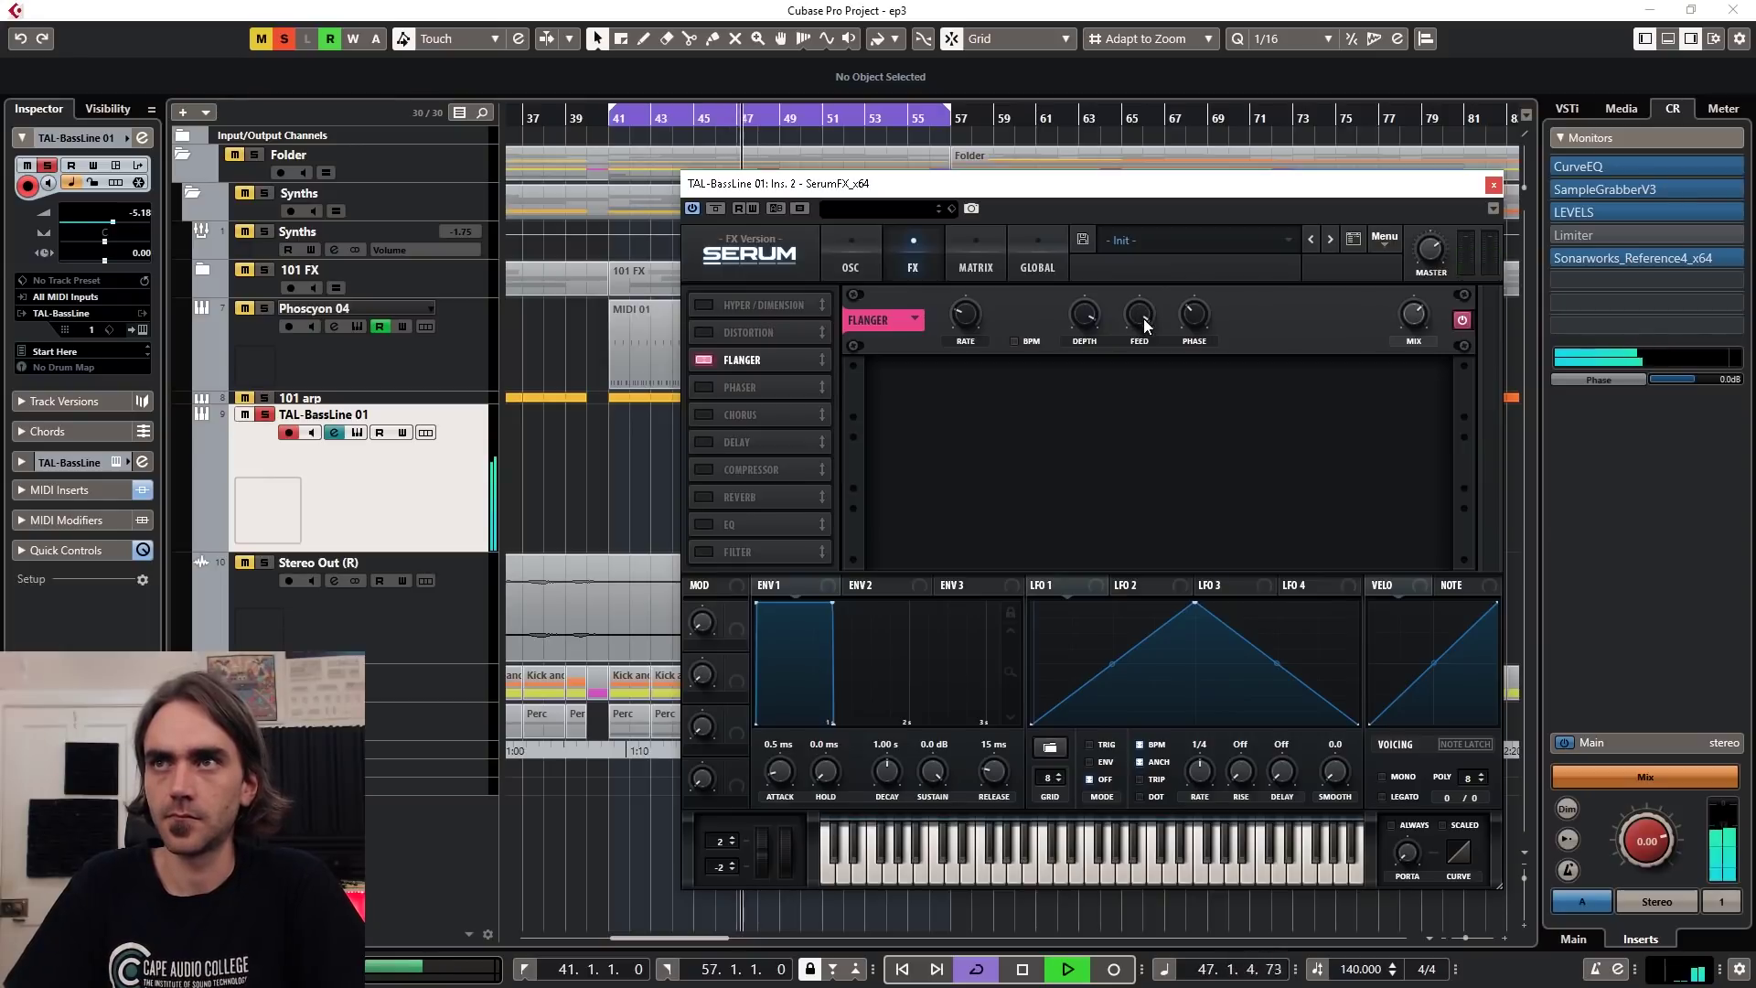
{"action": "mouse_move", "coordinate": [1415, 300]}
{"action": "left_click_drag", "start_coordinate": [1416, 299], "coordinate": [1403, 310]}
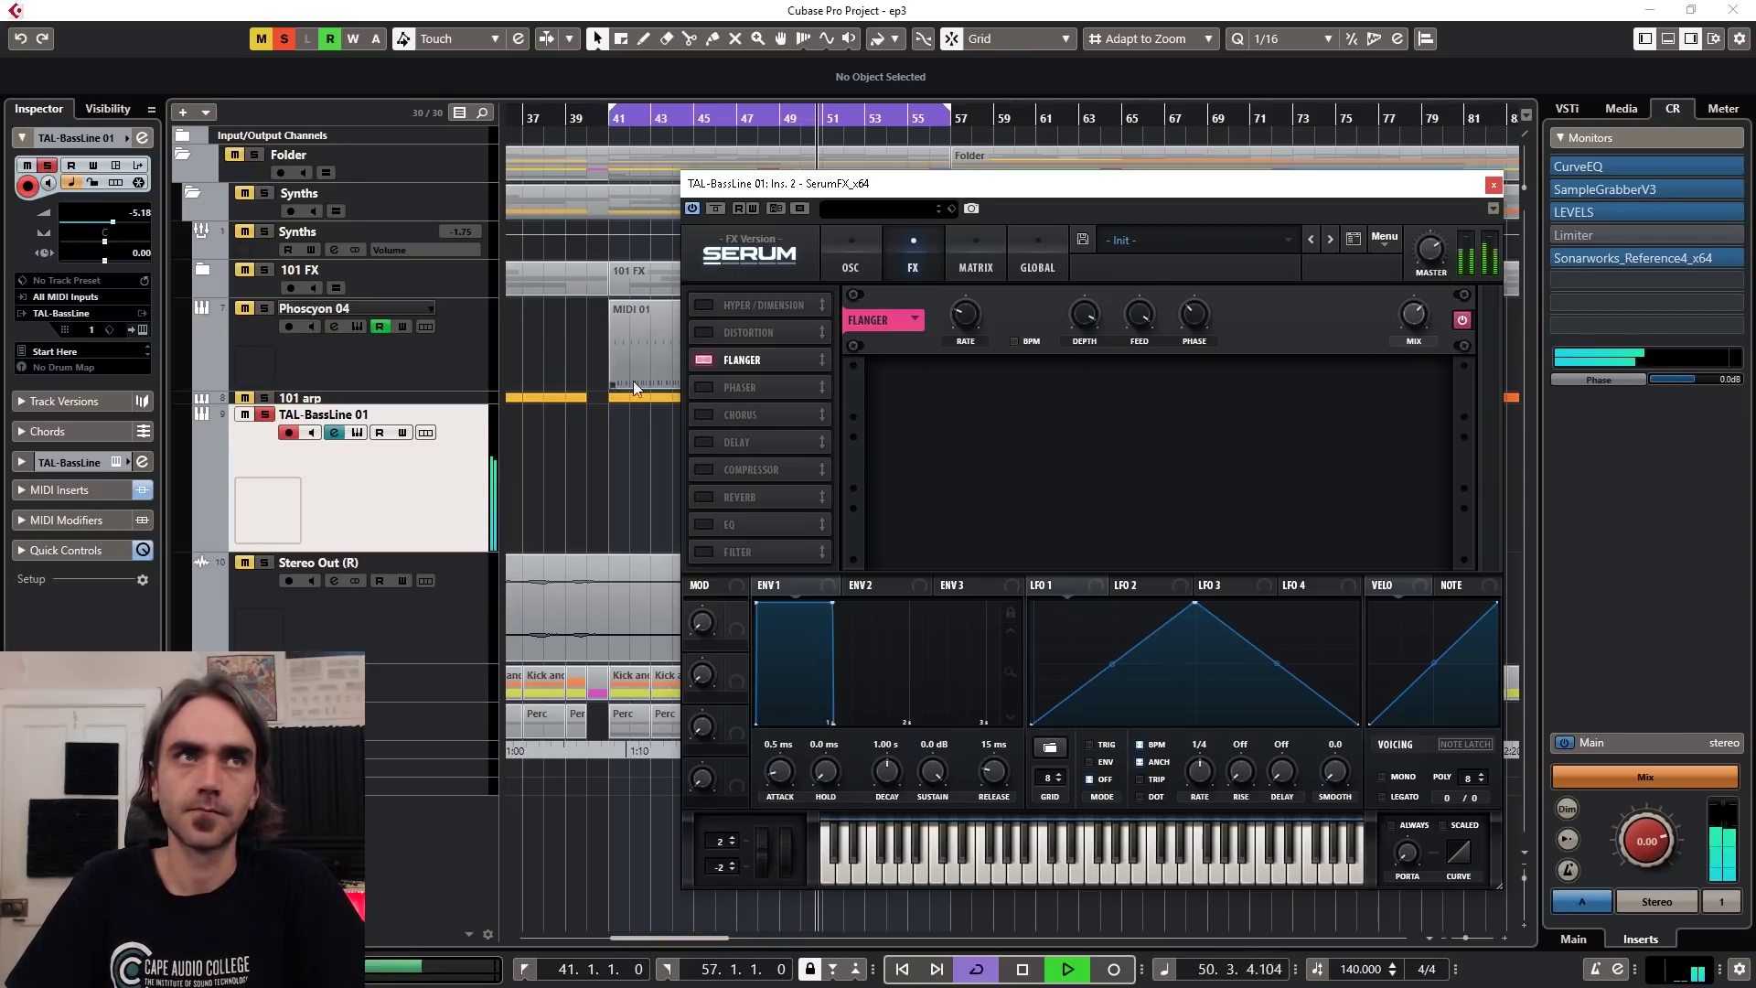
{"action": "left_click_drag", "start_coordinate": [1090, 338], "coordinate": [1090, 361]}
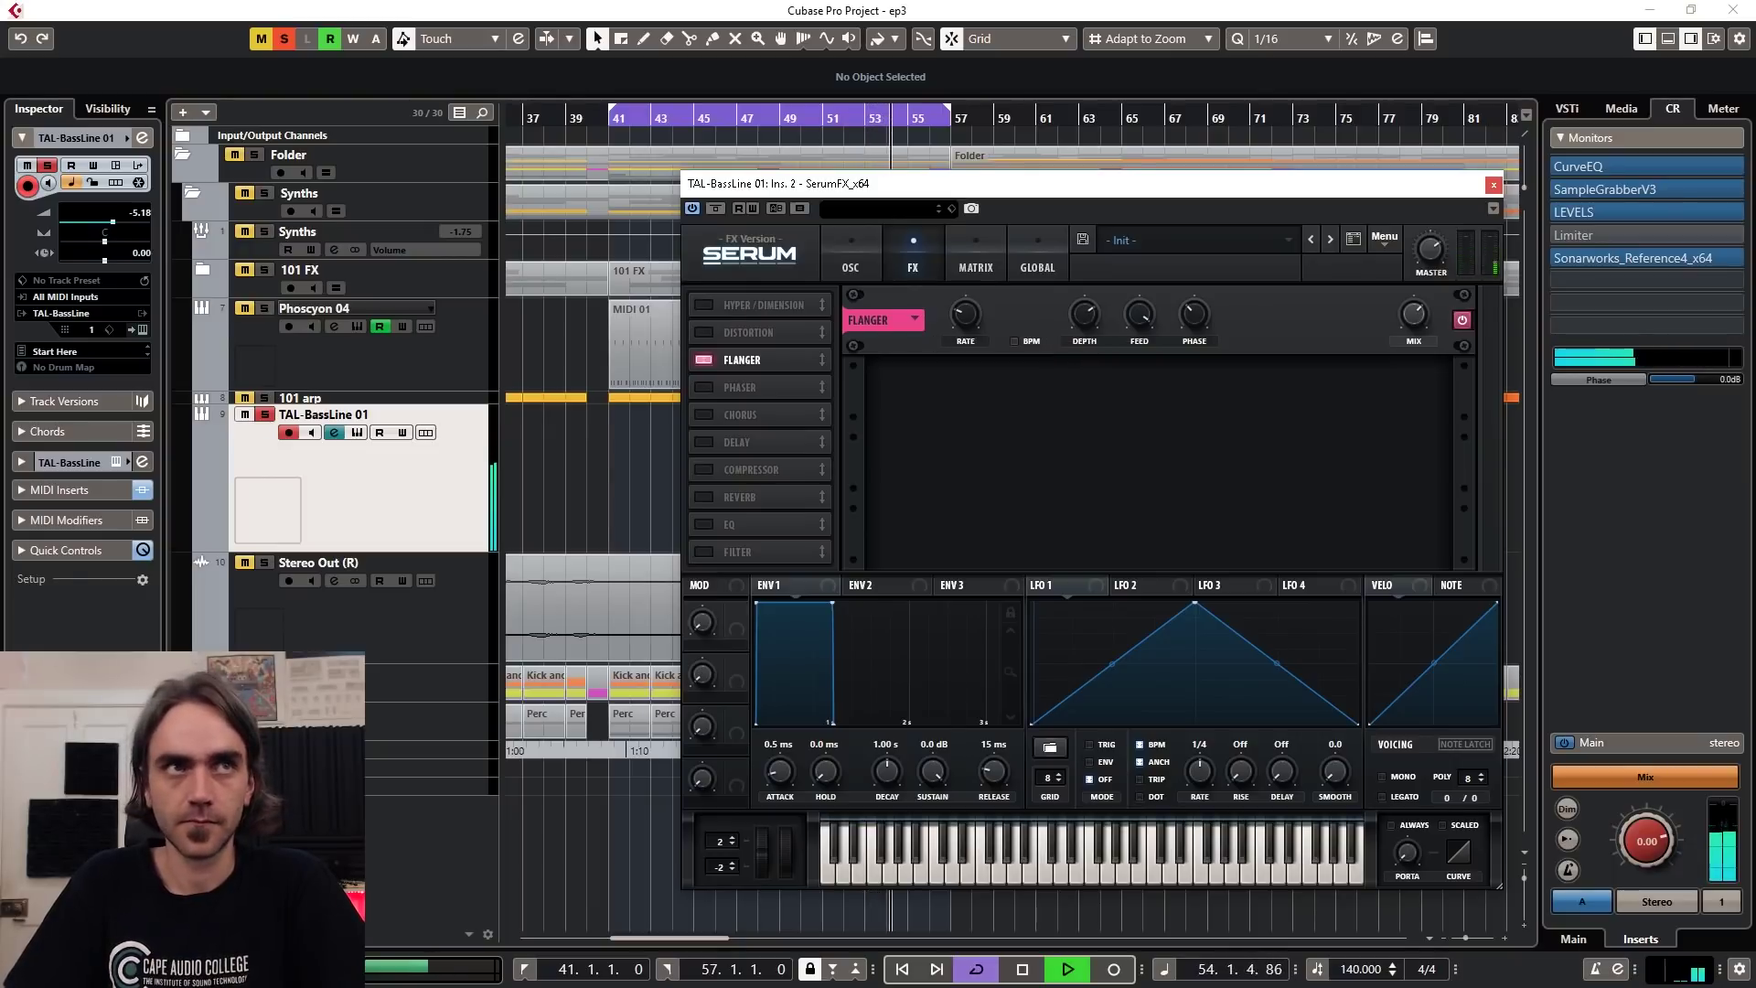
{"action": "mouse_move", "coordinate": [1121, 311]}
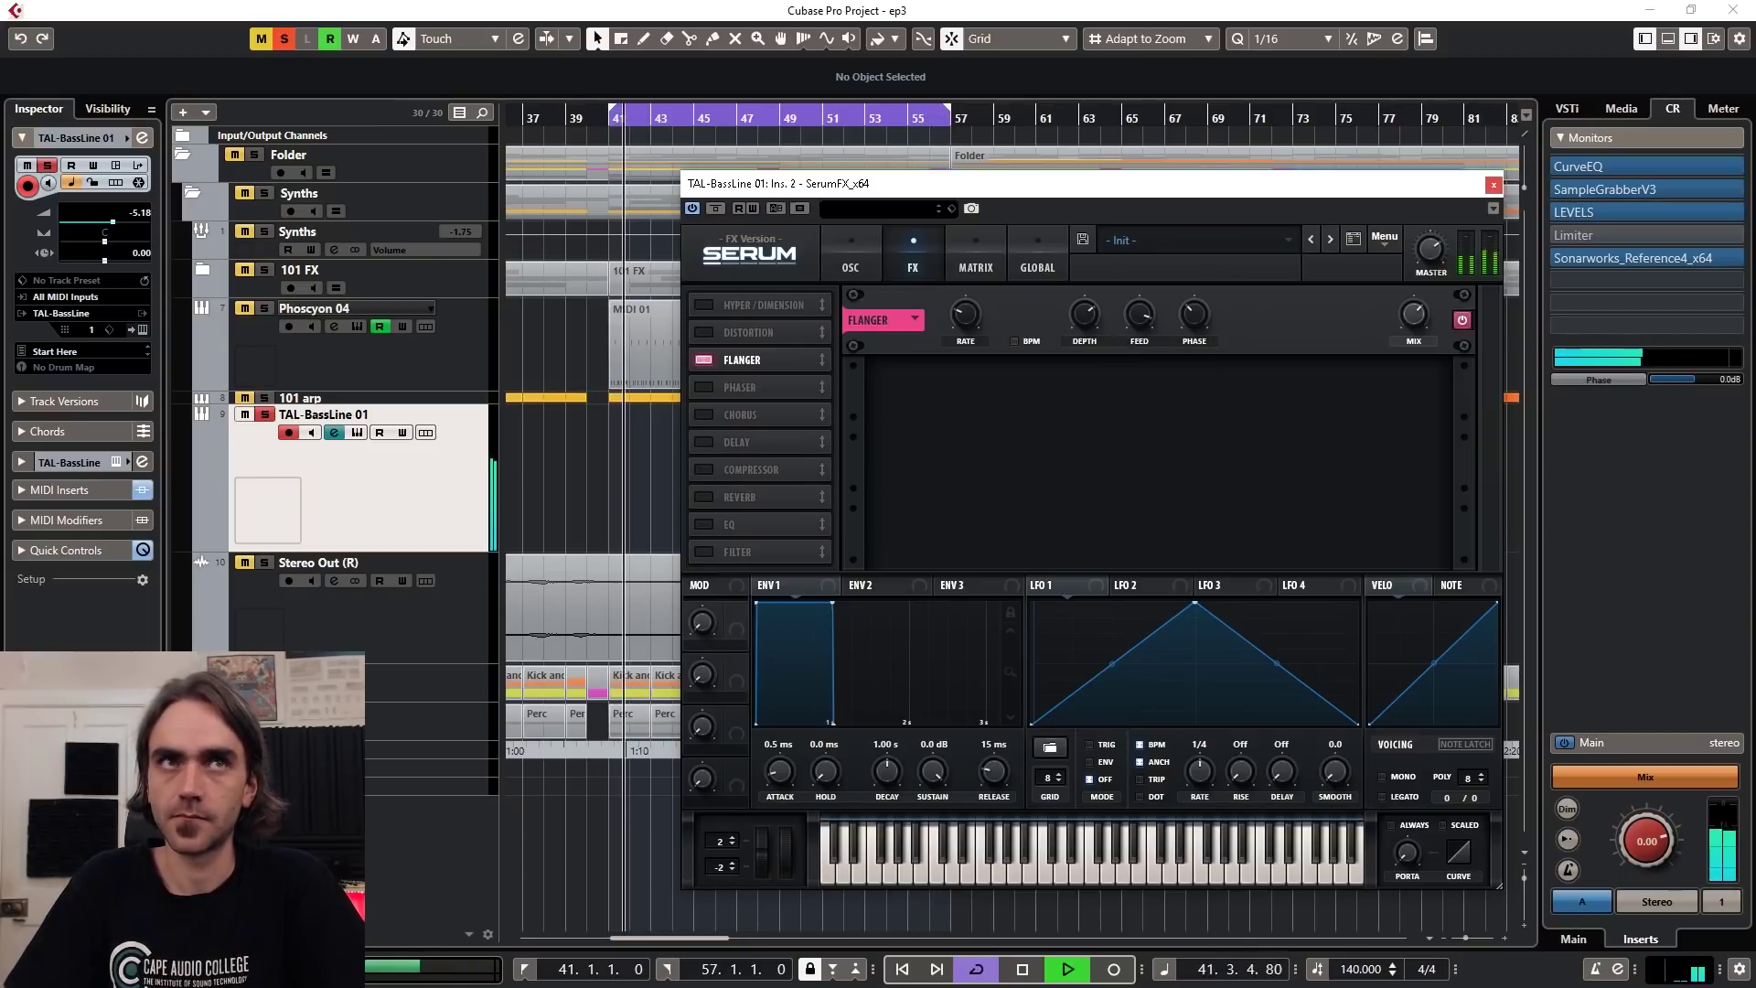
{"action": "mouse_move", "coordinate": [1418, 318]}
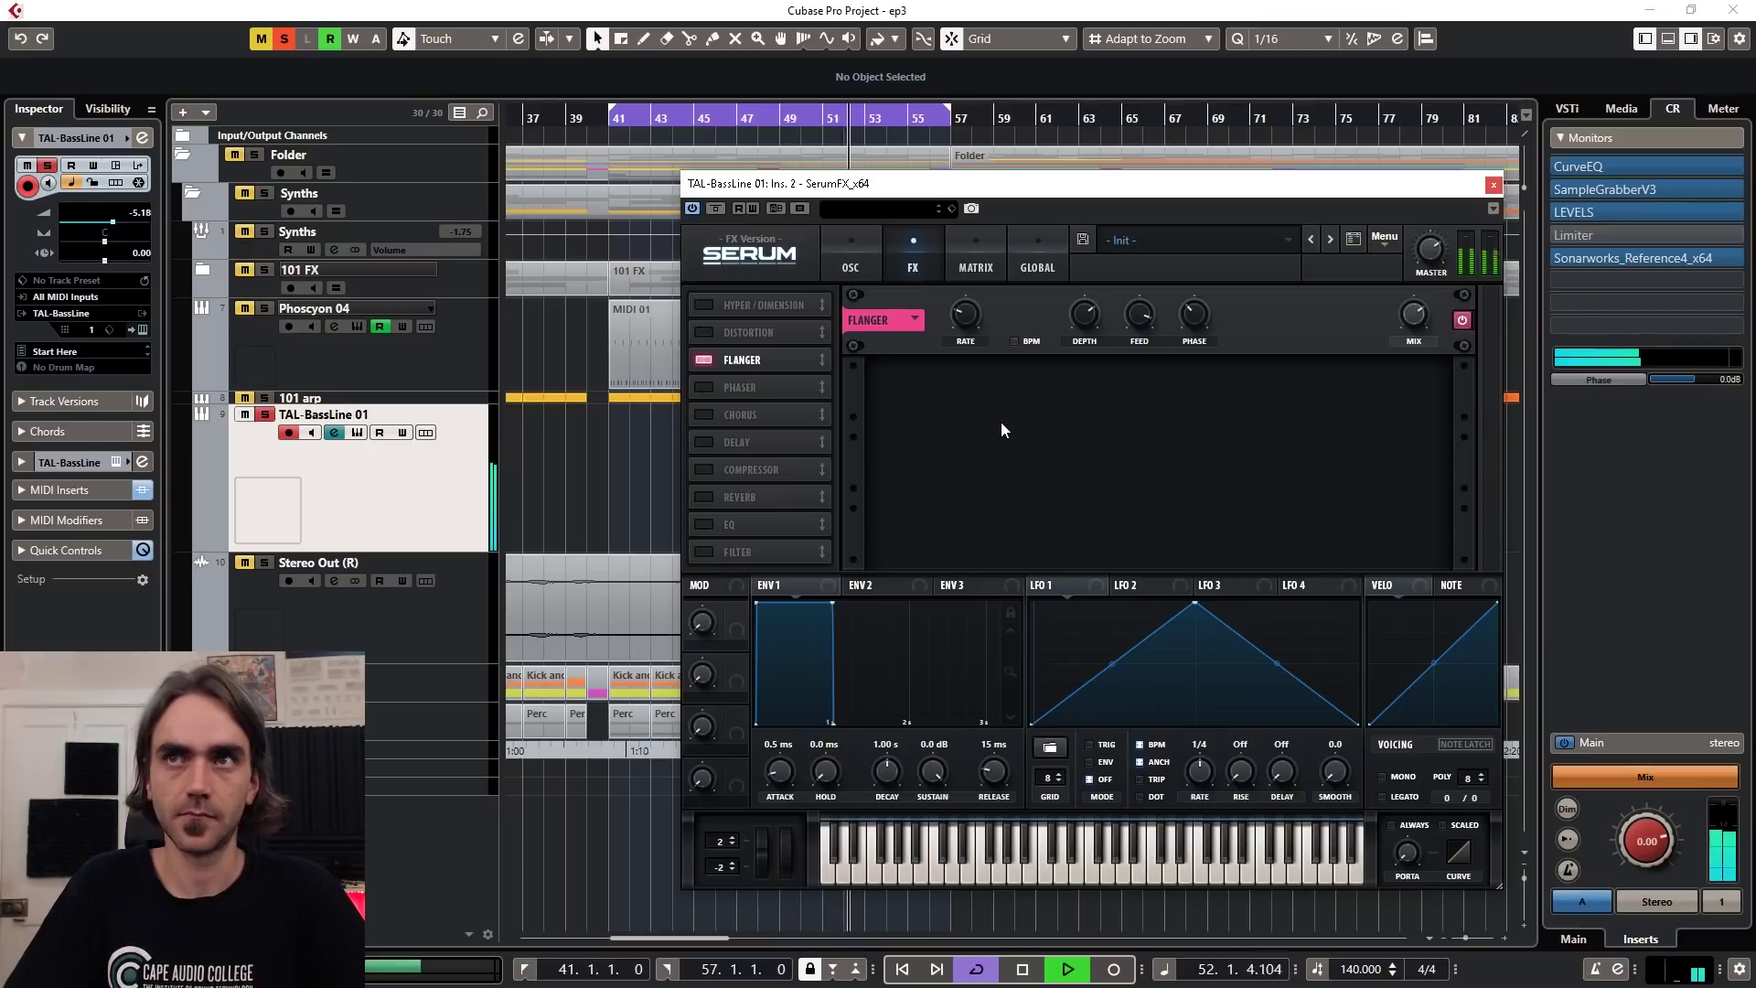
{"action": "key", "text": "space"}
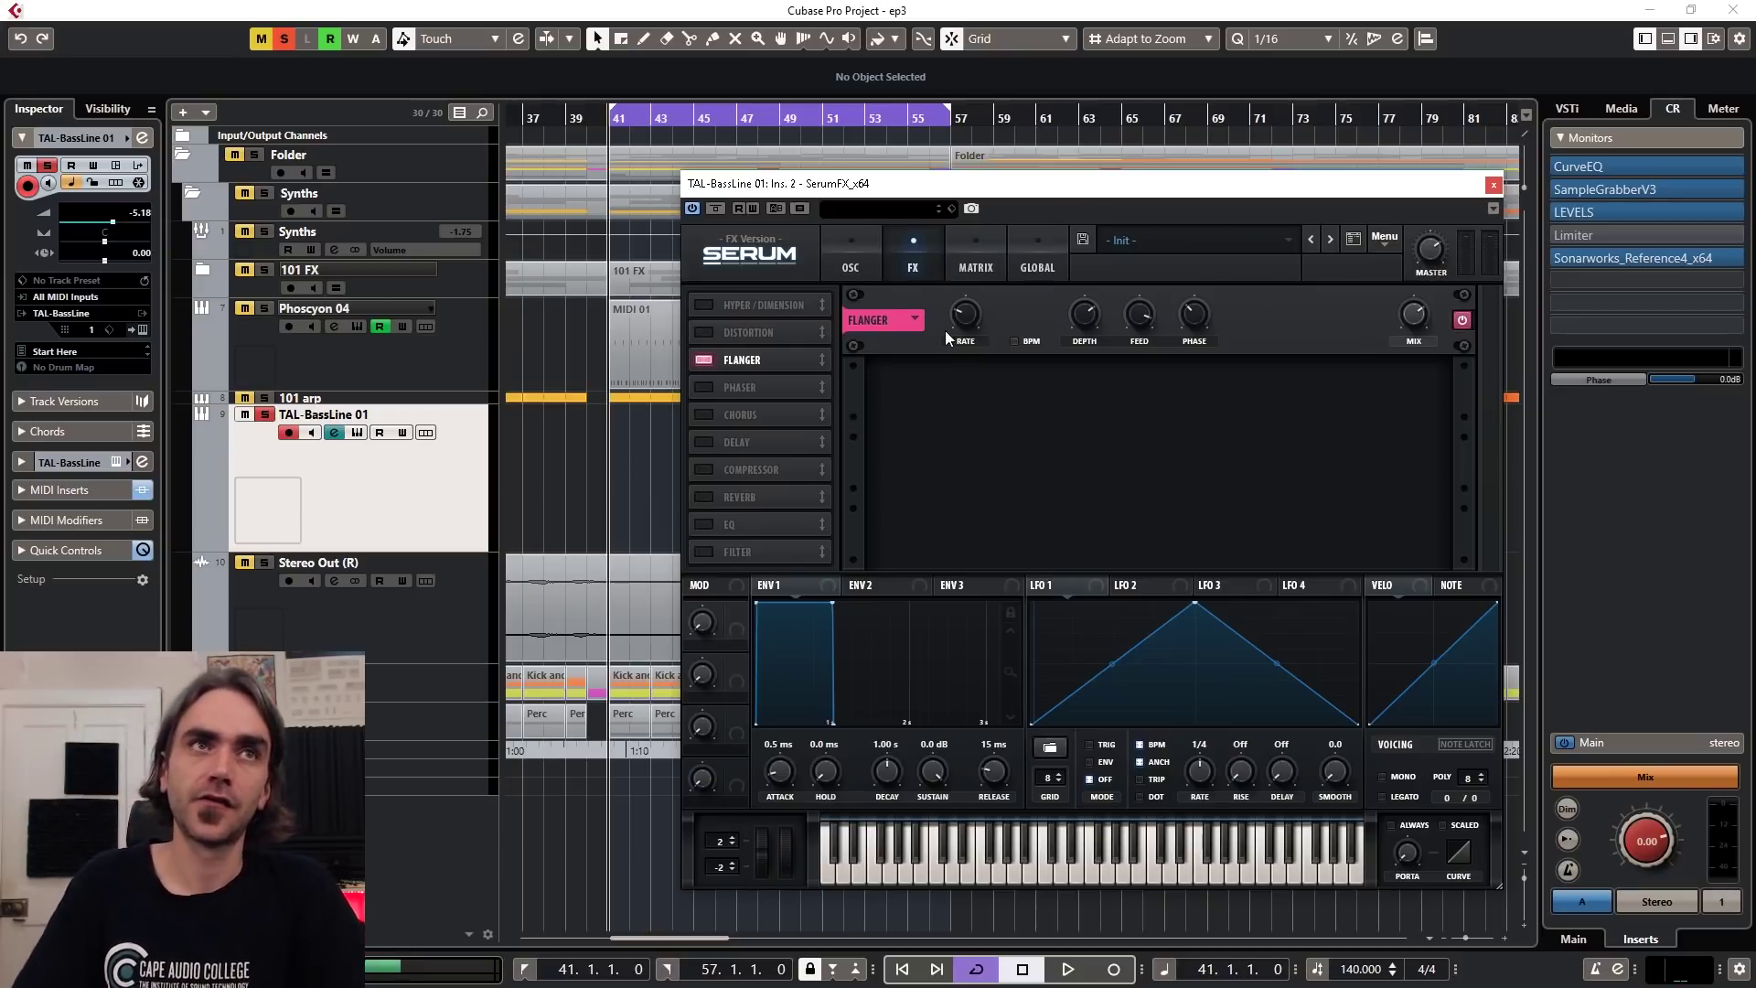
Step: Enable the SerumFX Delay with linked dotted 1/4 times, ping-pong mode and its filter at 1166 with width 3.7
{"action": "left_click", "coordinate": [703, 442]}
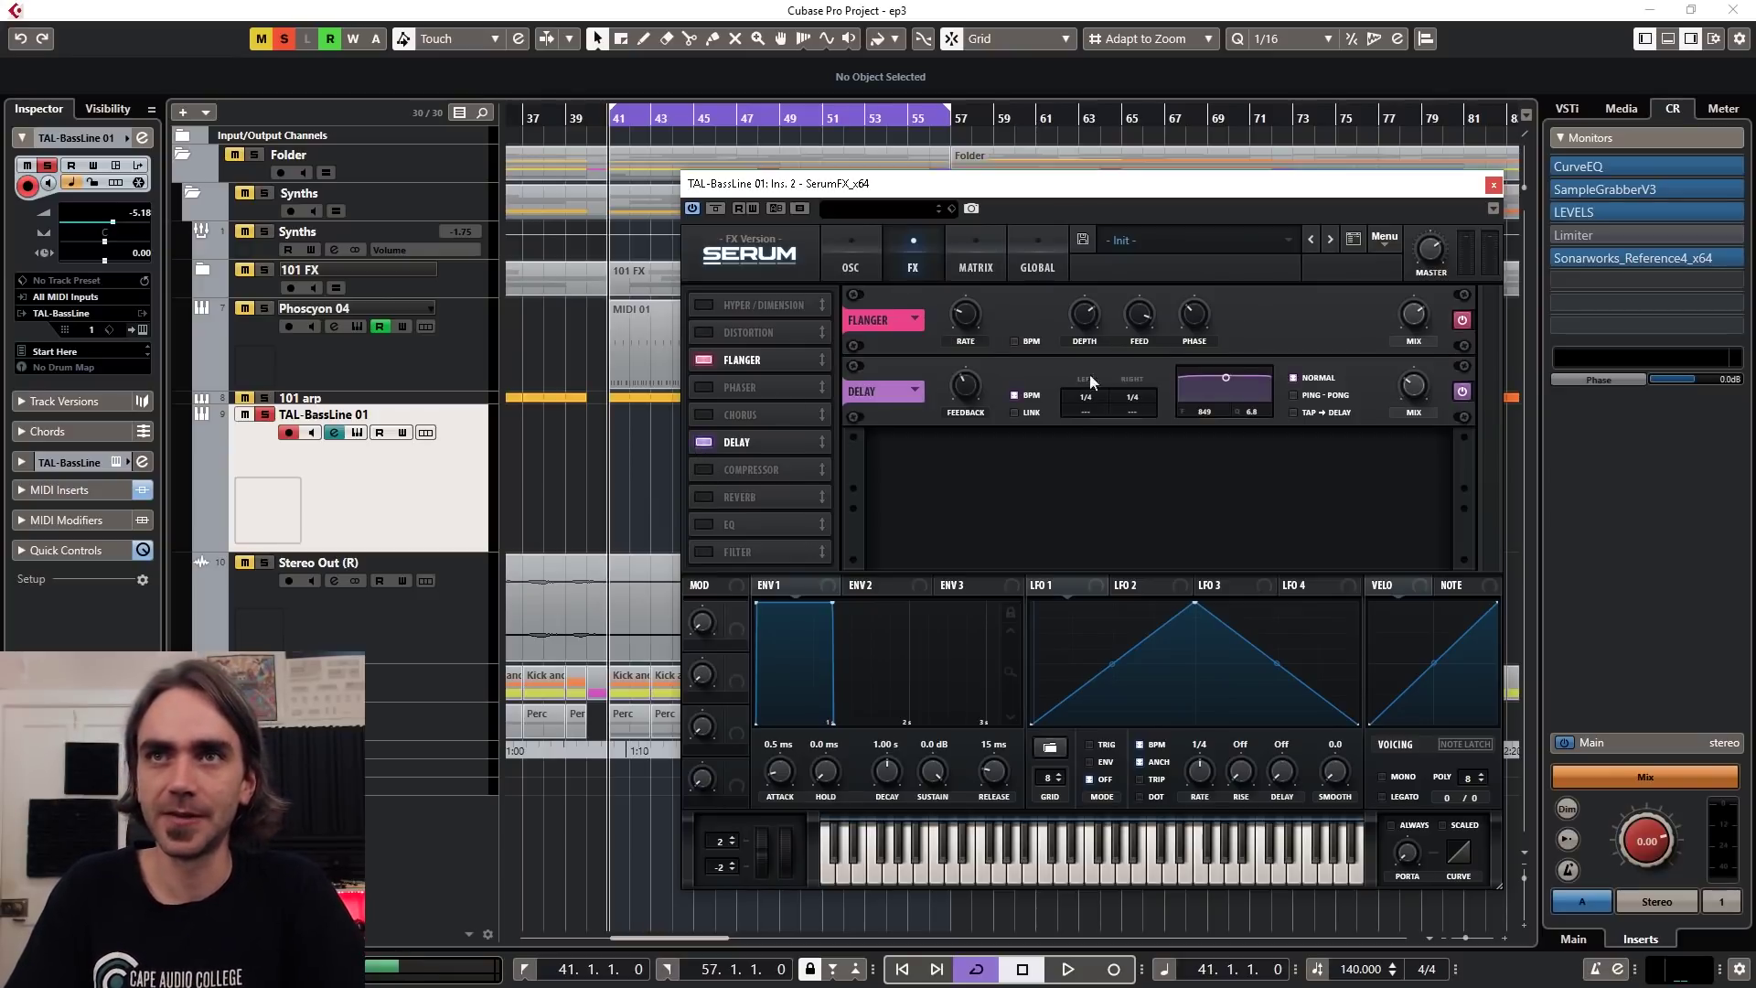
{"action": "left_click_drag", "start_coordinate": [1096, 413], "coordinate": [1088, 423]}
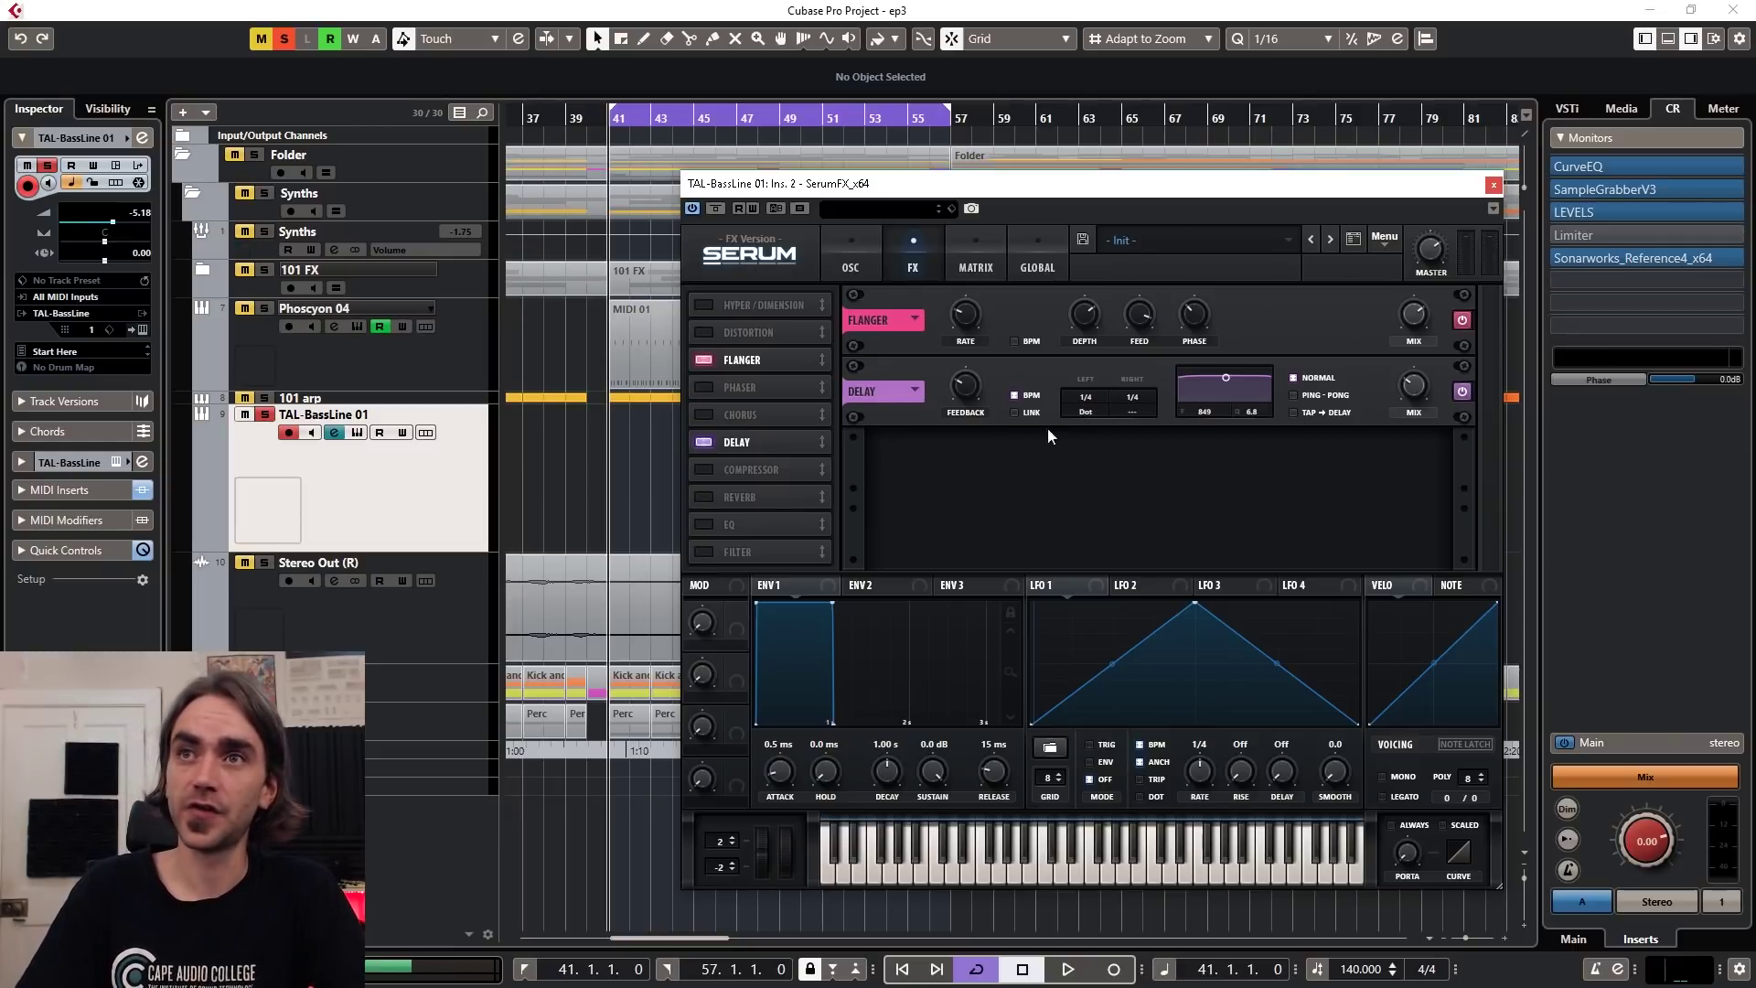
{"action": "left_click", "coordinate": [1030, 410]}
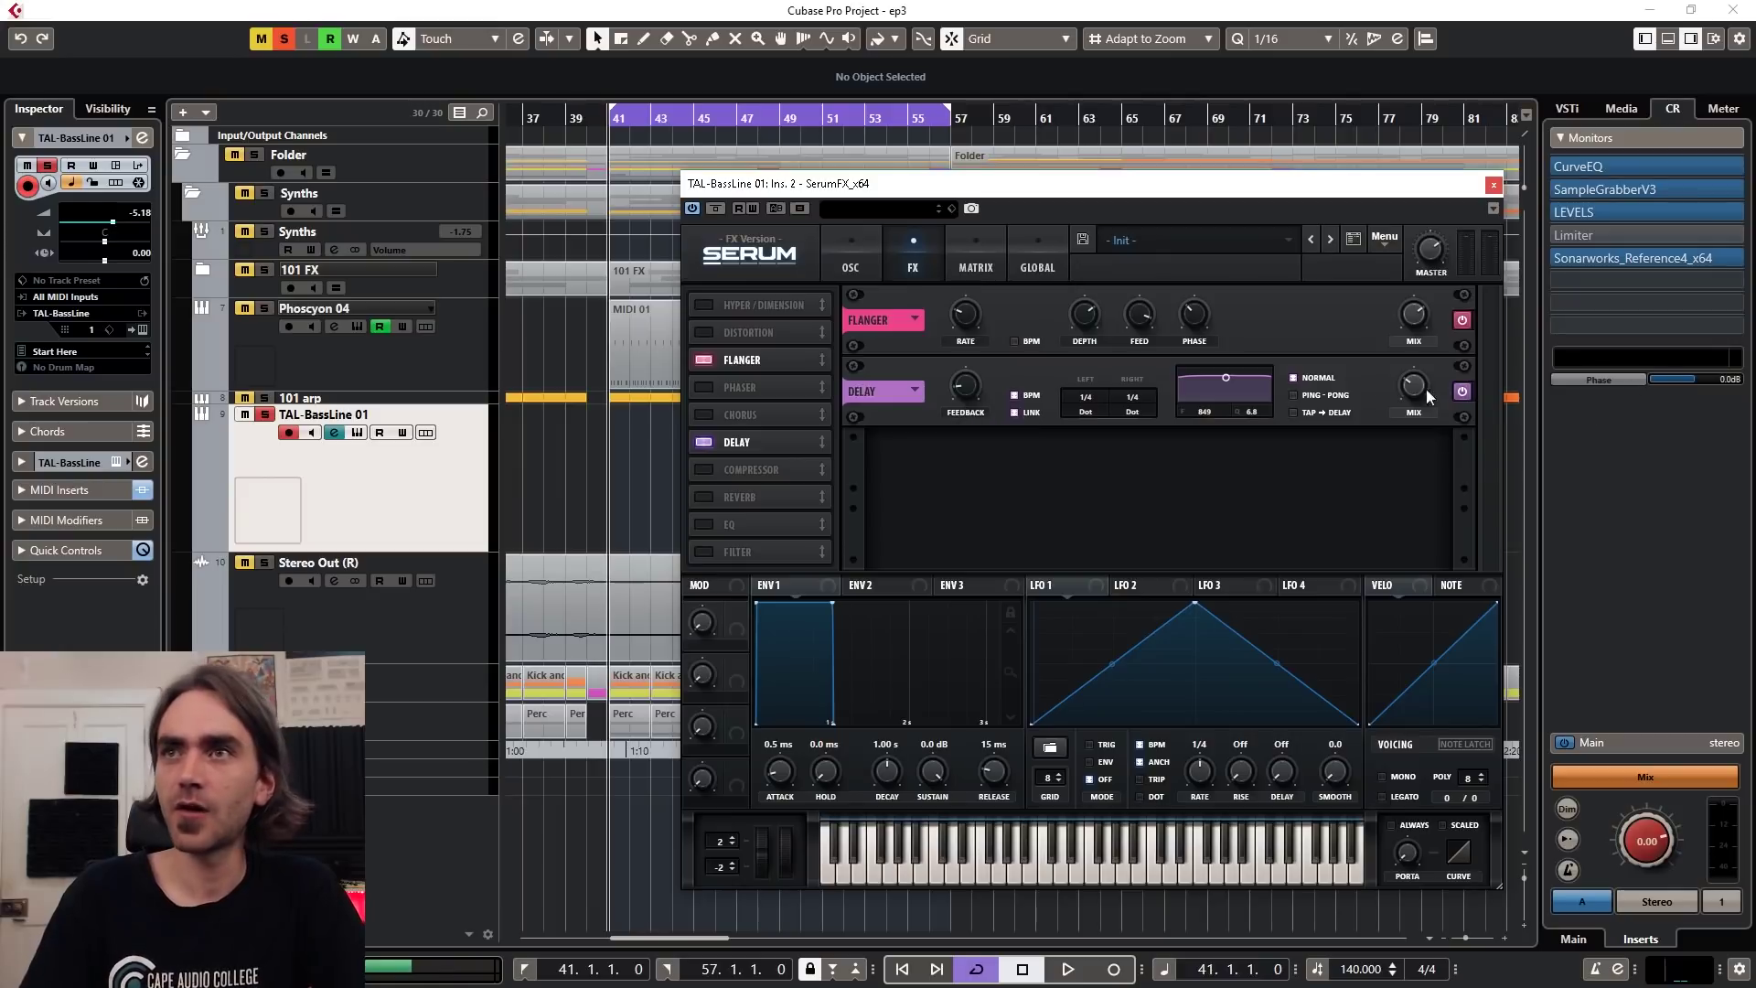
{"action": "mouse_move", "coordinate": [1418, 375]}
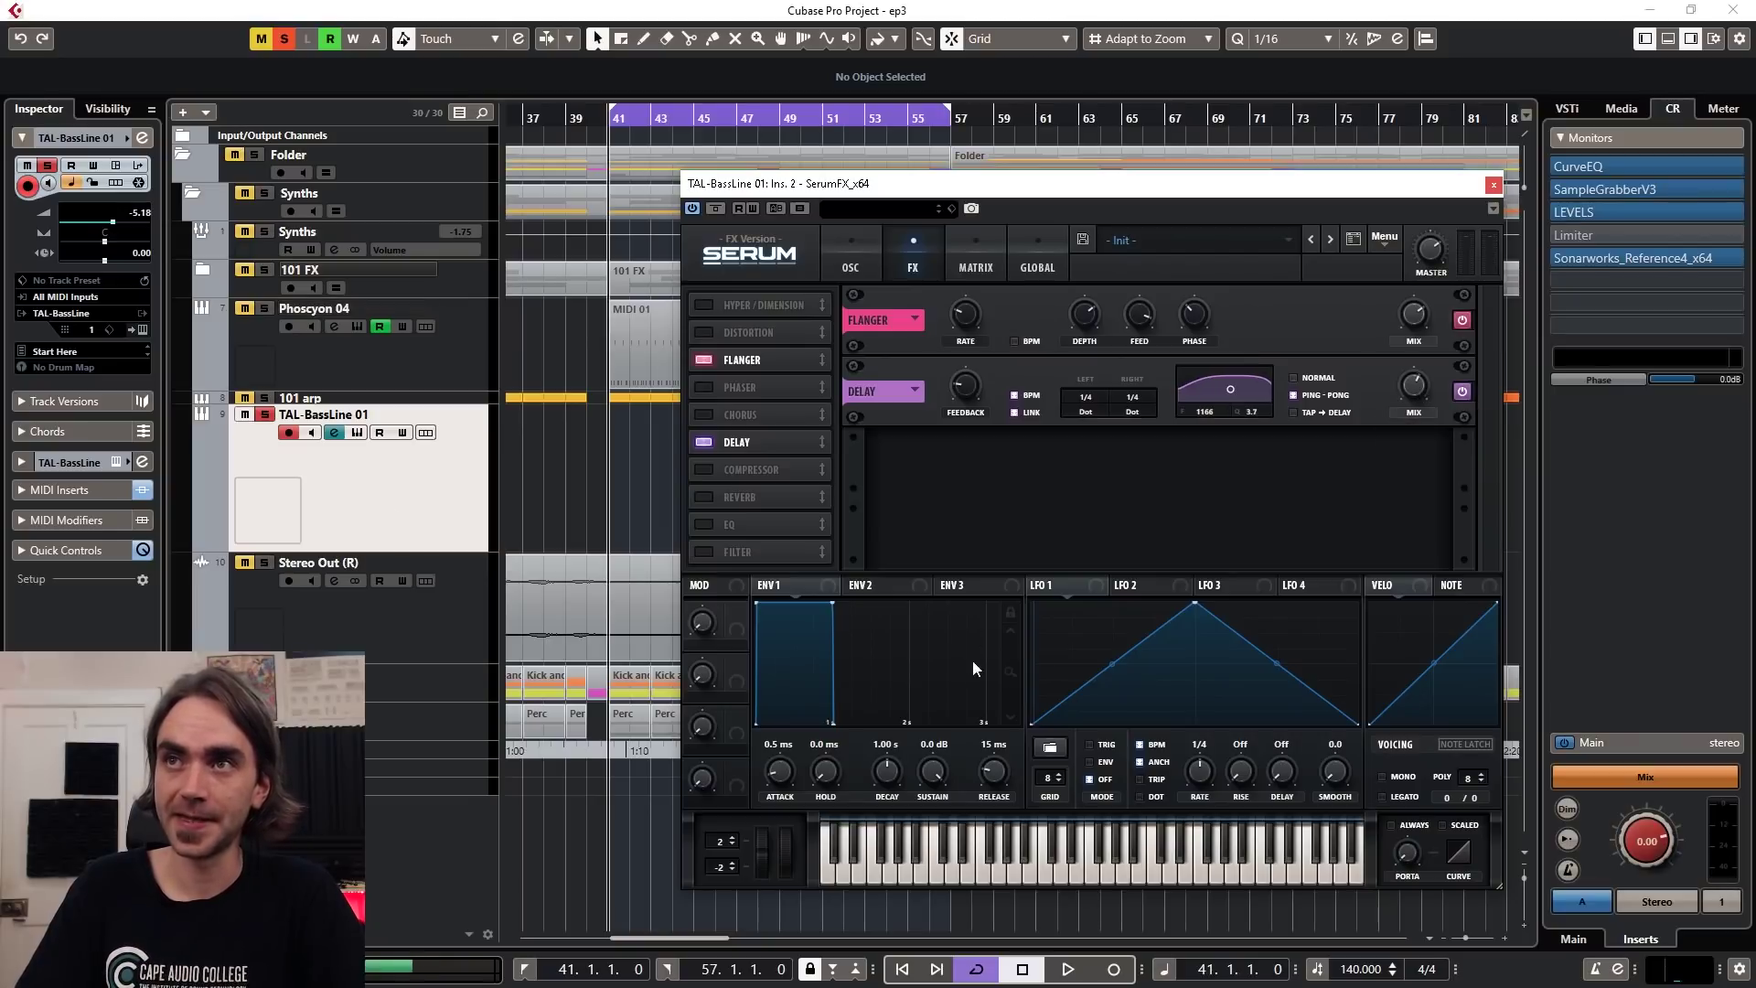
Step: Play the loop, set the delay filter to 1412 with width 2.7, fine-tune the delay mix and close the effect windows
{"action": "key", "text": "space"}
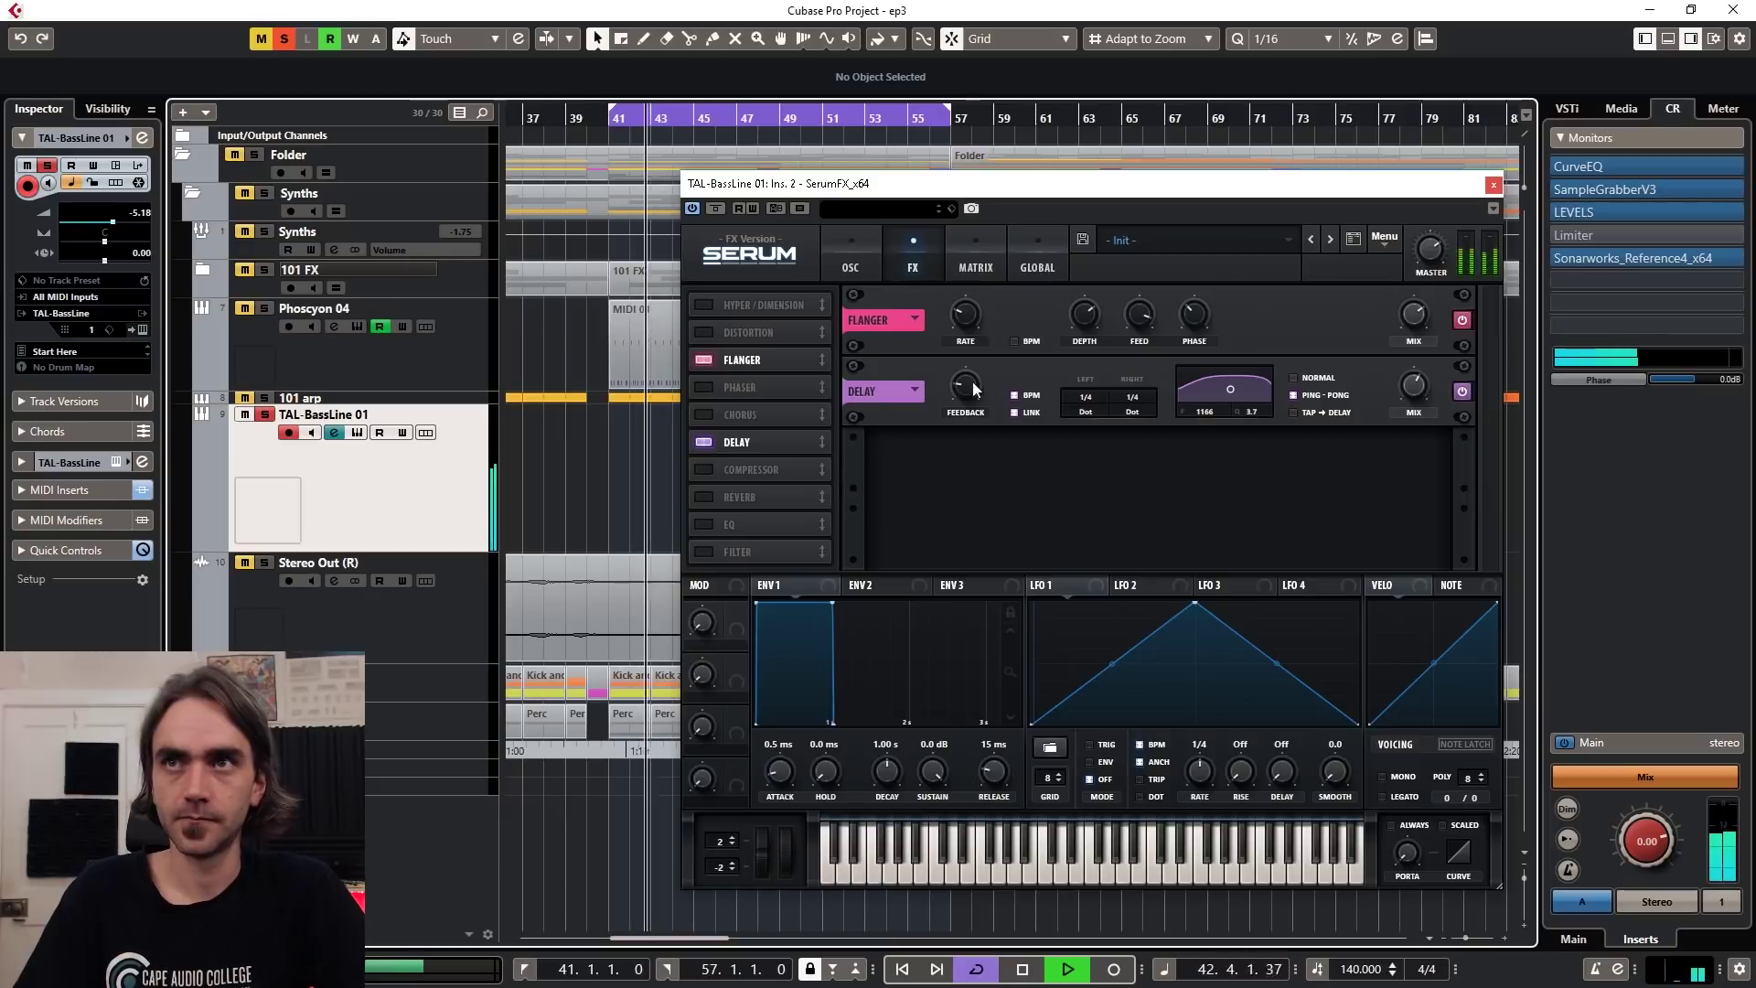
{"action": "left_click_drag", "start_coordinate": [1229, 393], "coordinate": [1235, 395]}
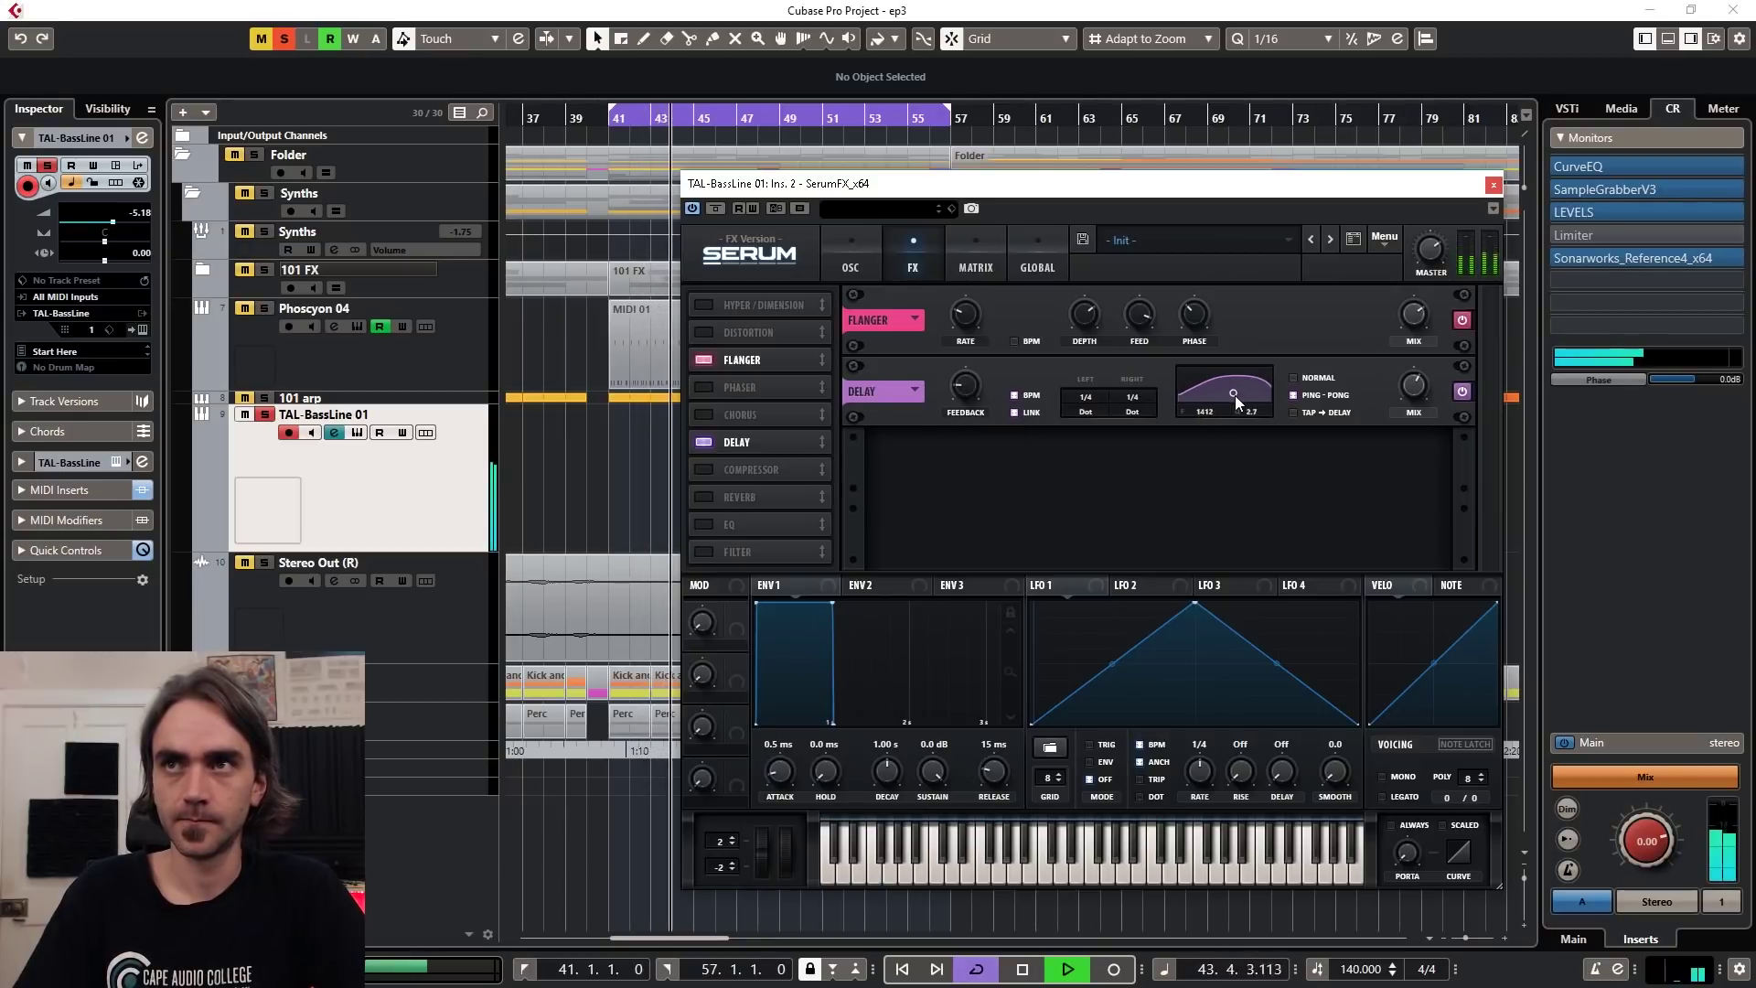
{"action": "left_click_drag", "start_coordinate": [1417, 392], "coordinate": [1413, 395]}
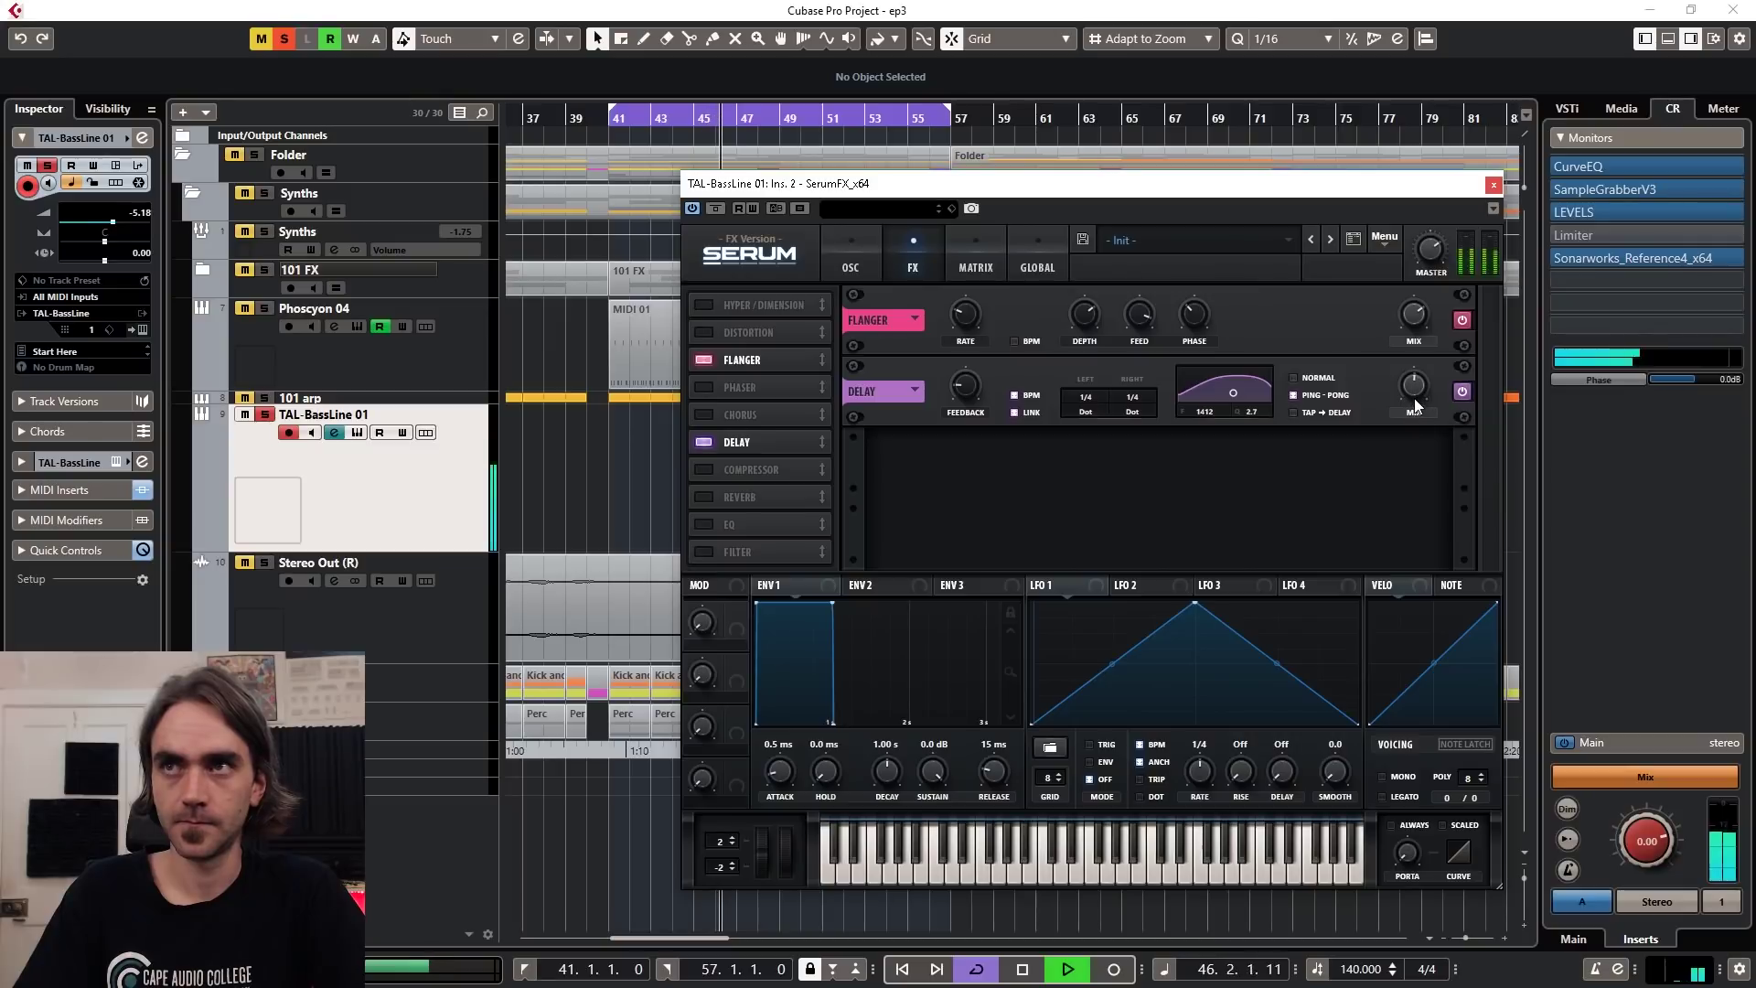
{"action": "left_click", "coordinate": [1490, 187]}
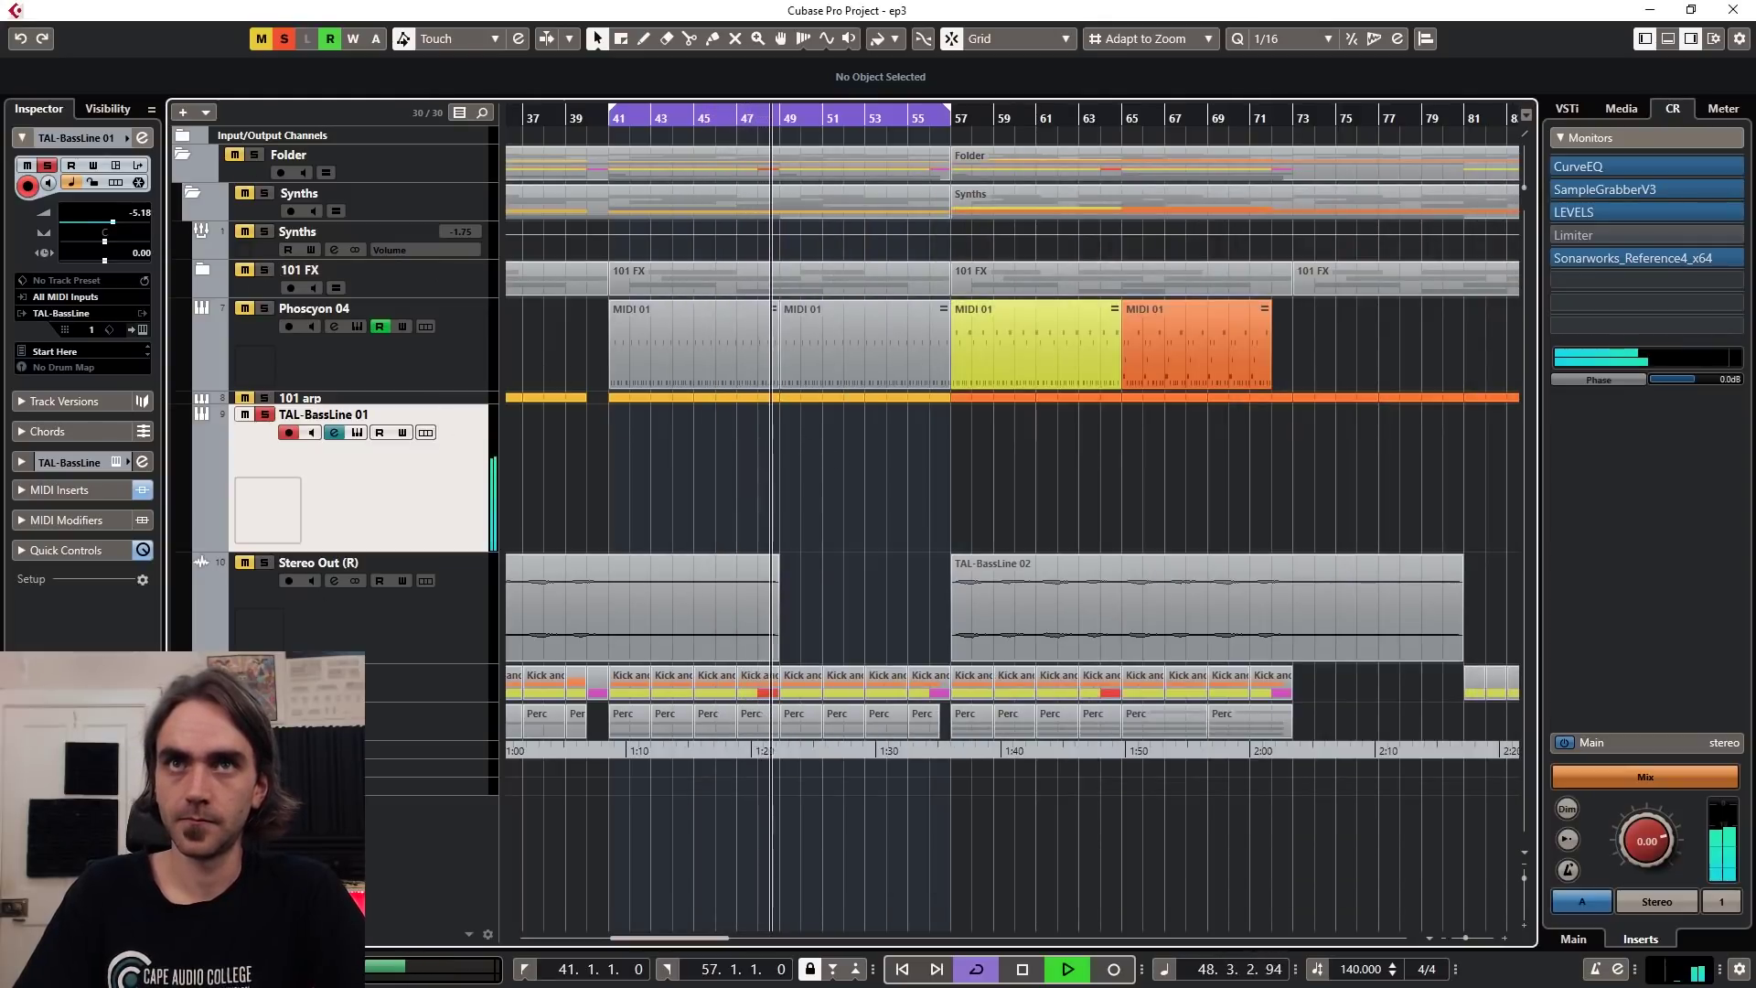
Step: Zoom out the project timeline to show the arrangement from bar 1 to beyond bar 121
{"action": "left_click_drag", "start_coordinate": [777, 557], "coordinate": [738, 558]}
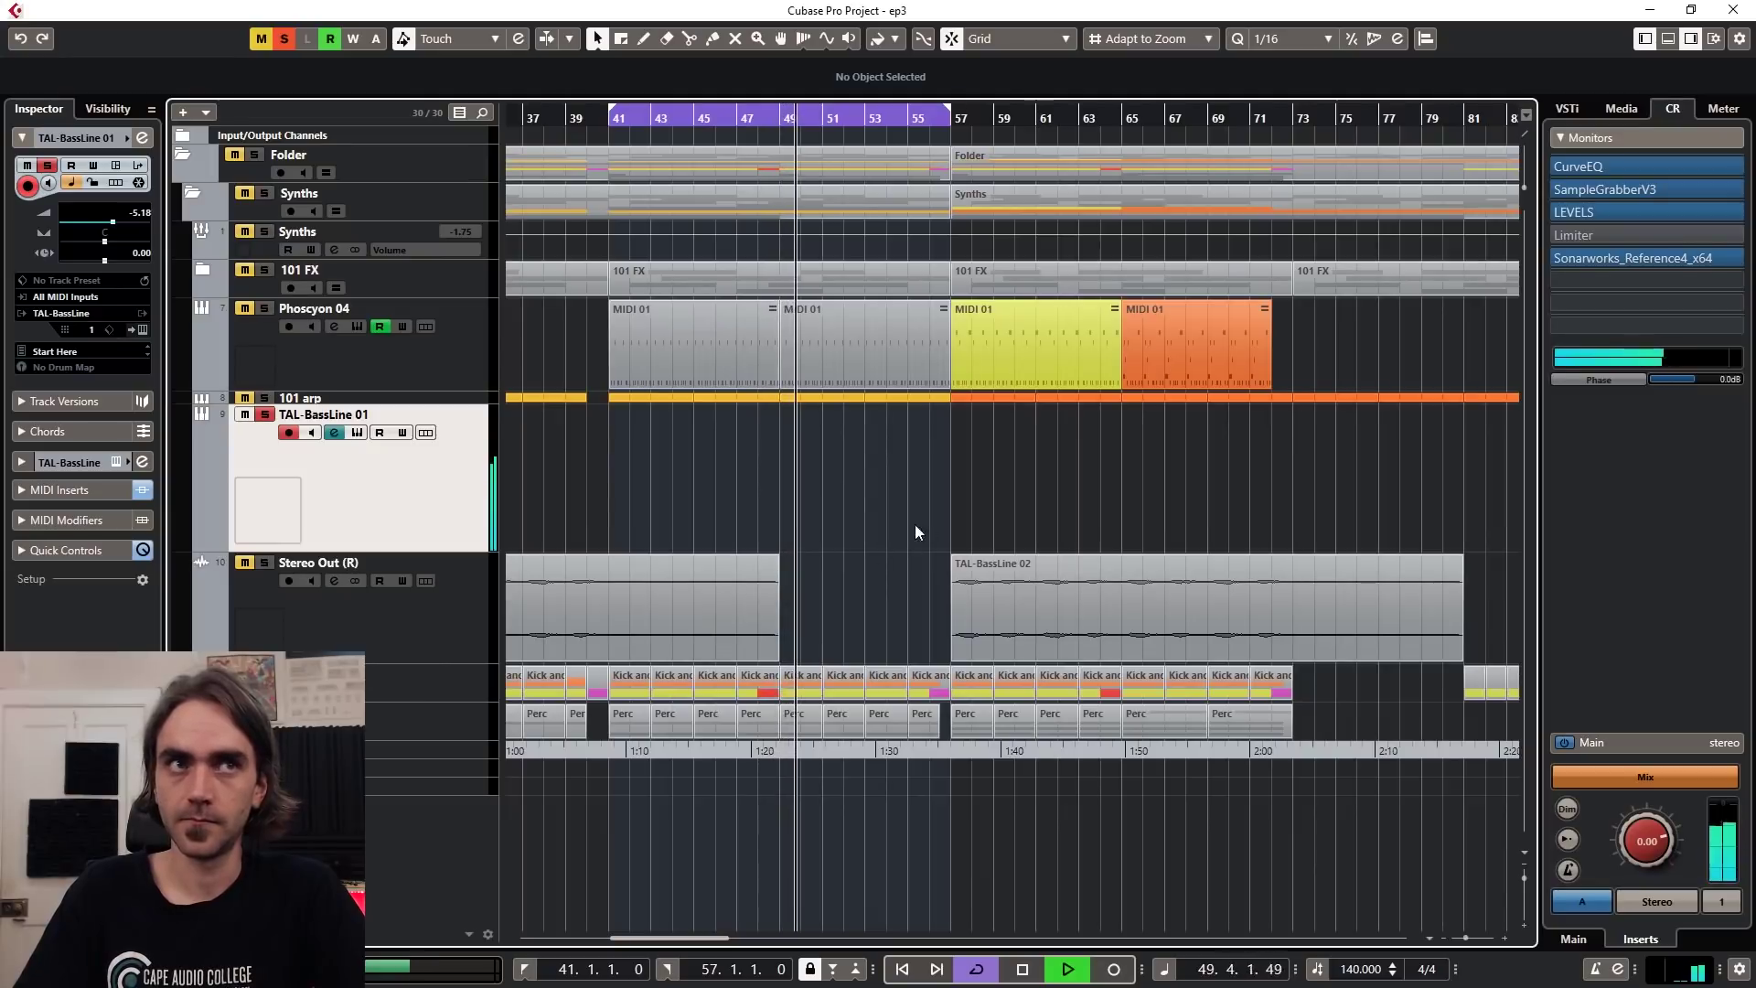
{"action": "key", "text": "g"}
{"action": "key", "text": "g"}
{"action": "key", "text": "g"}
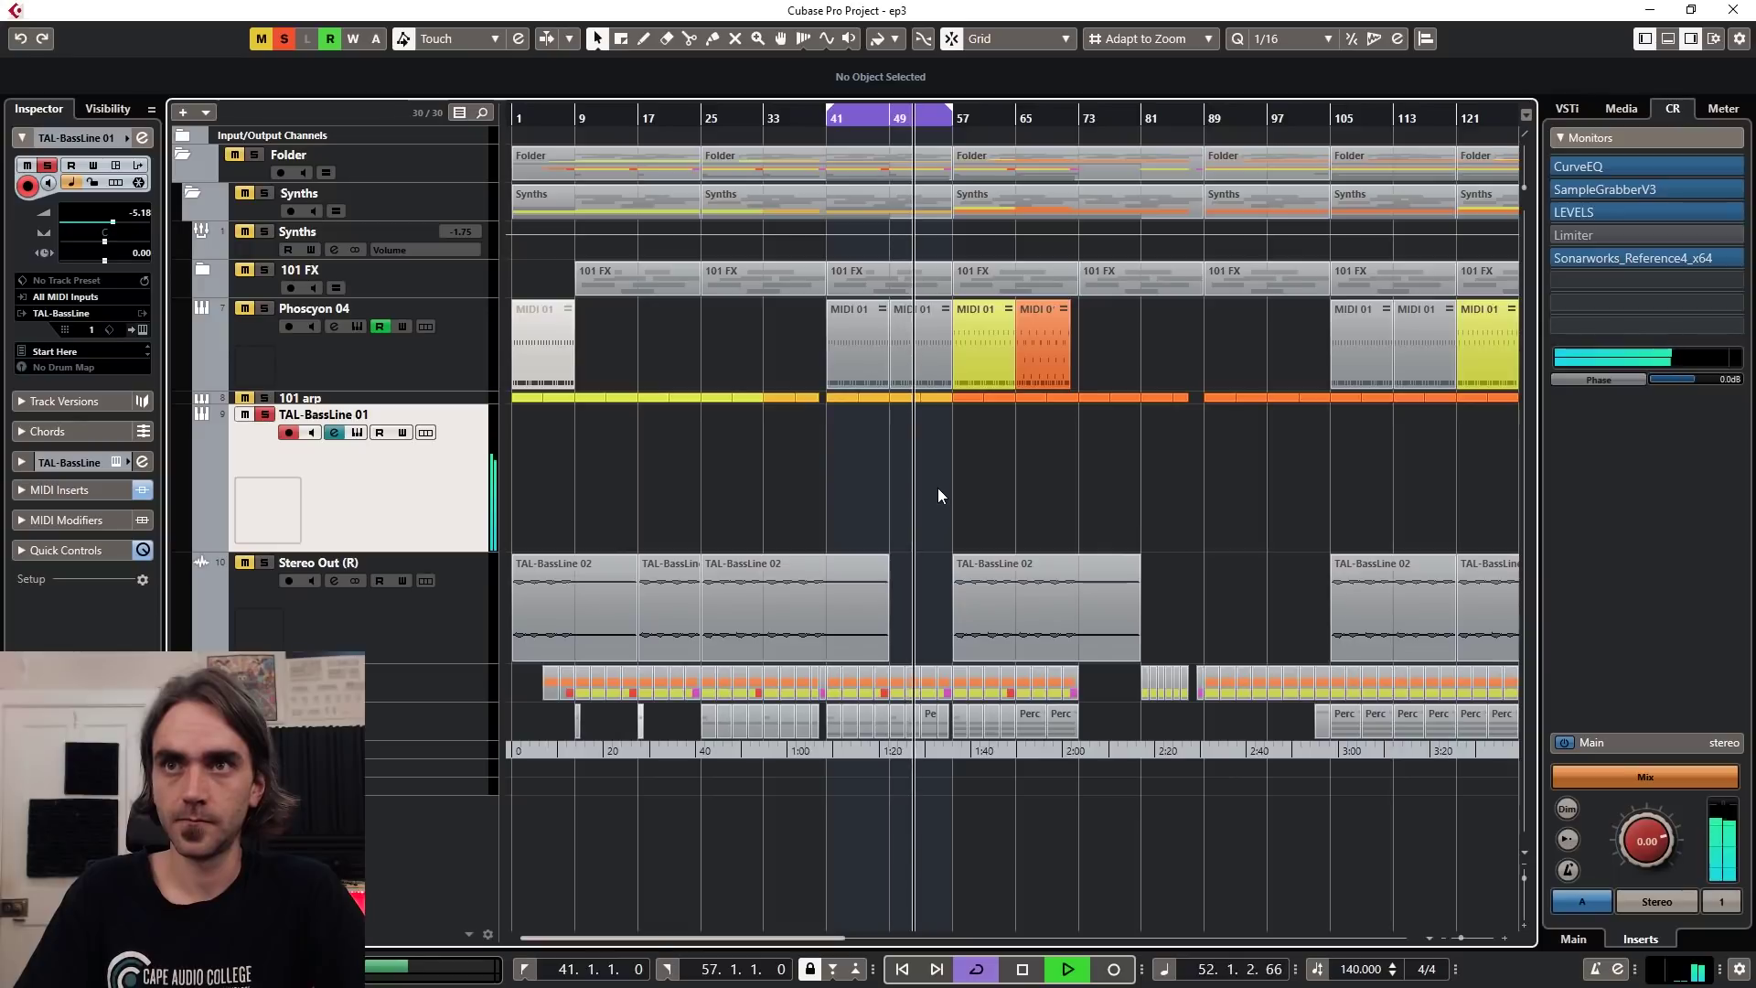
Step: Enable EQ band 1 on the TAL-BassLine 01 channel as a High Pass I filter at 320.7 Hz, with playback stopped
{"action": "key", "text": "g"}
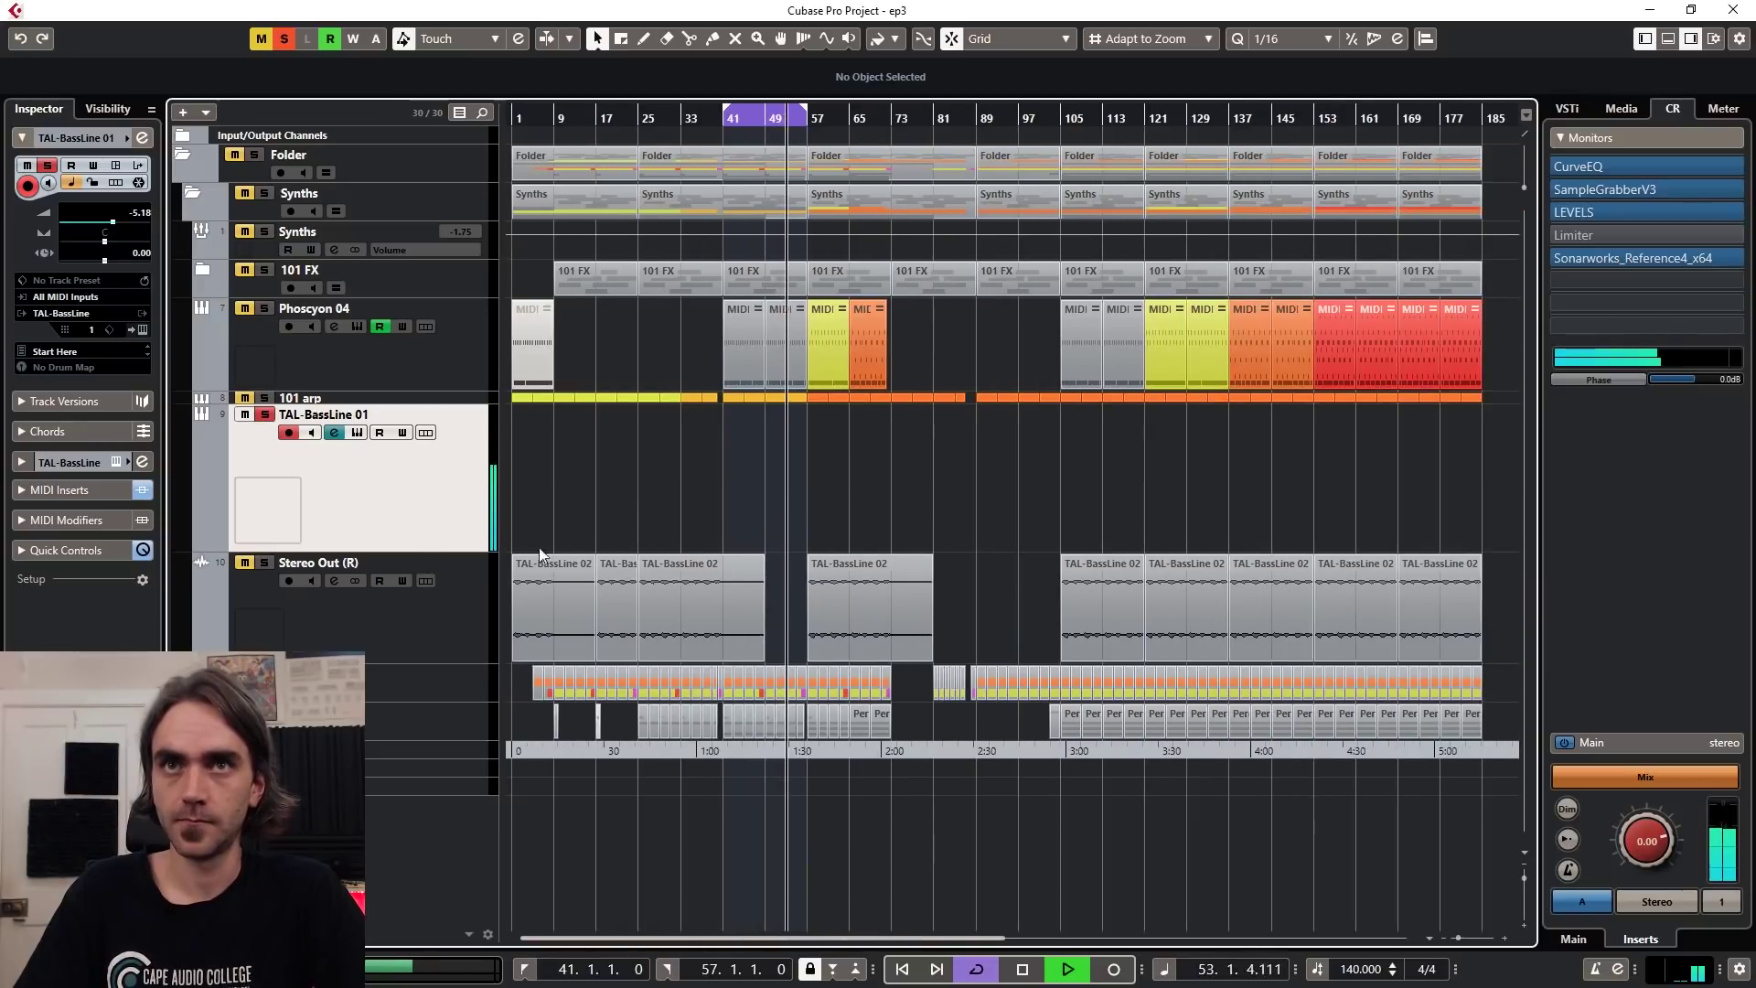
{"action": "left_click", "coordinate": [142, 134]}
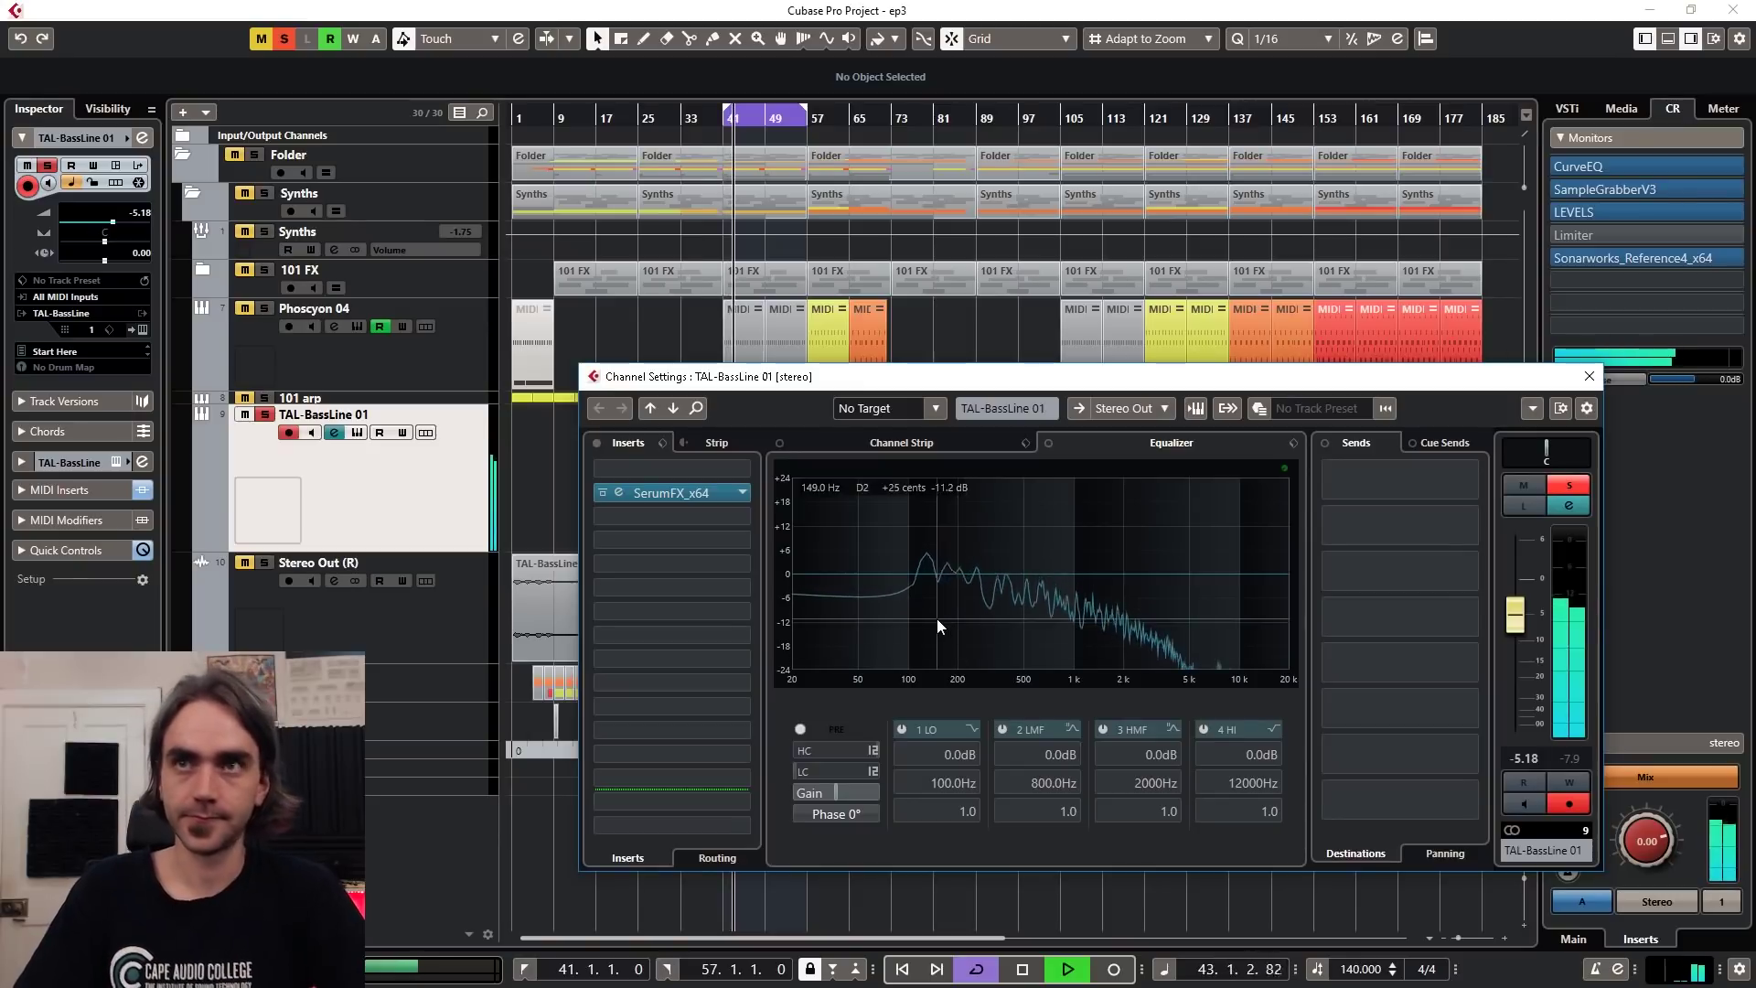
{"action": "key", "text": "space"}
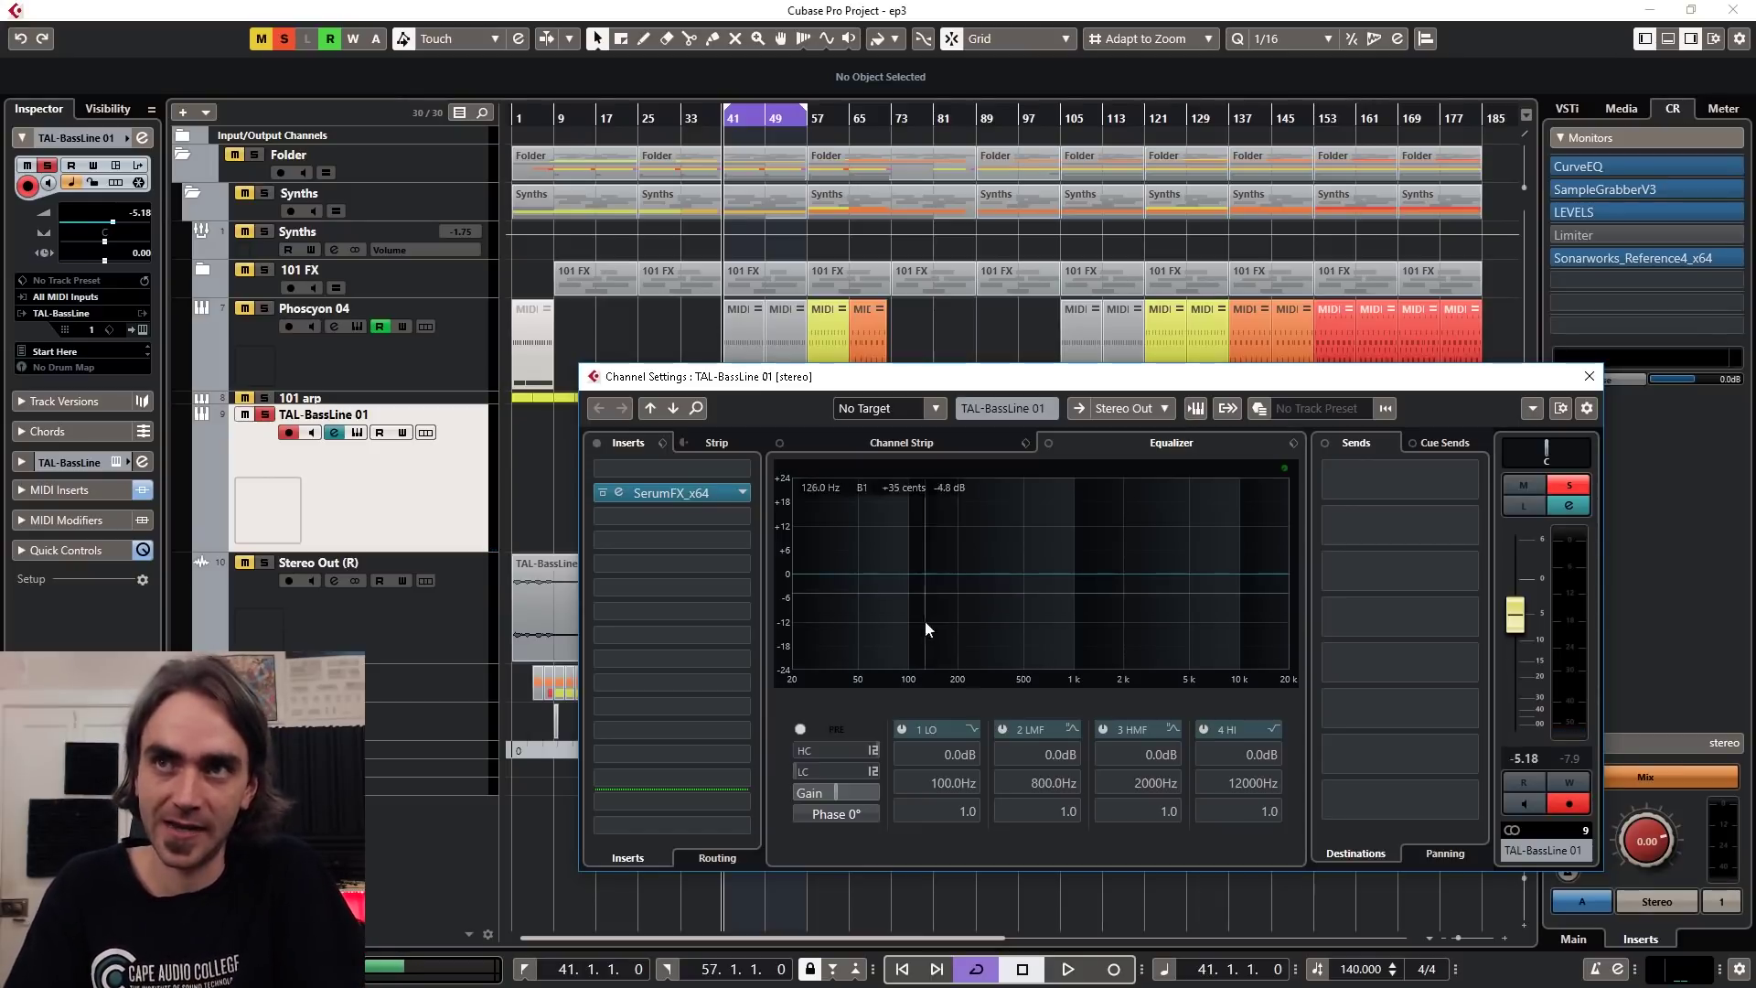
{"action": "mouse_move", "coordinate": [867, 773]}
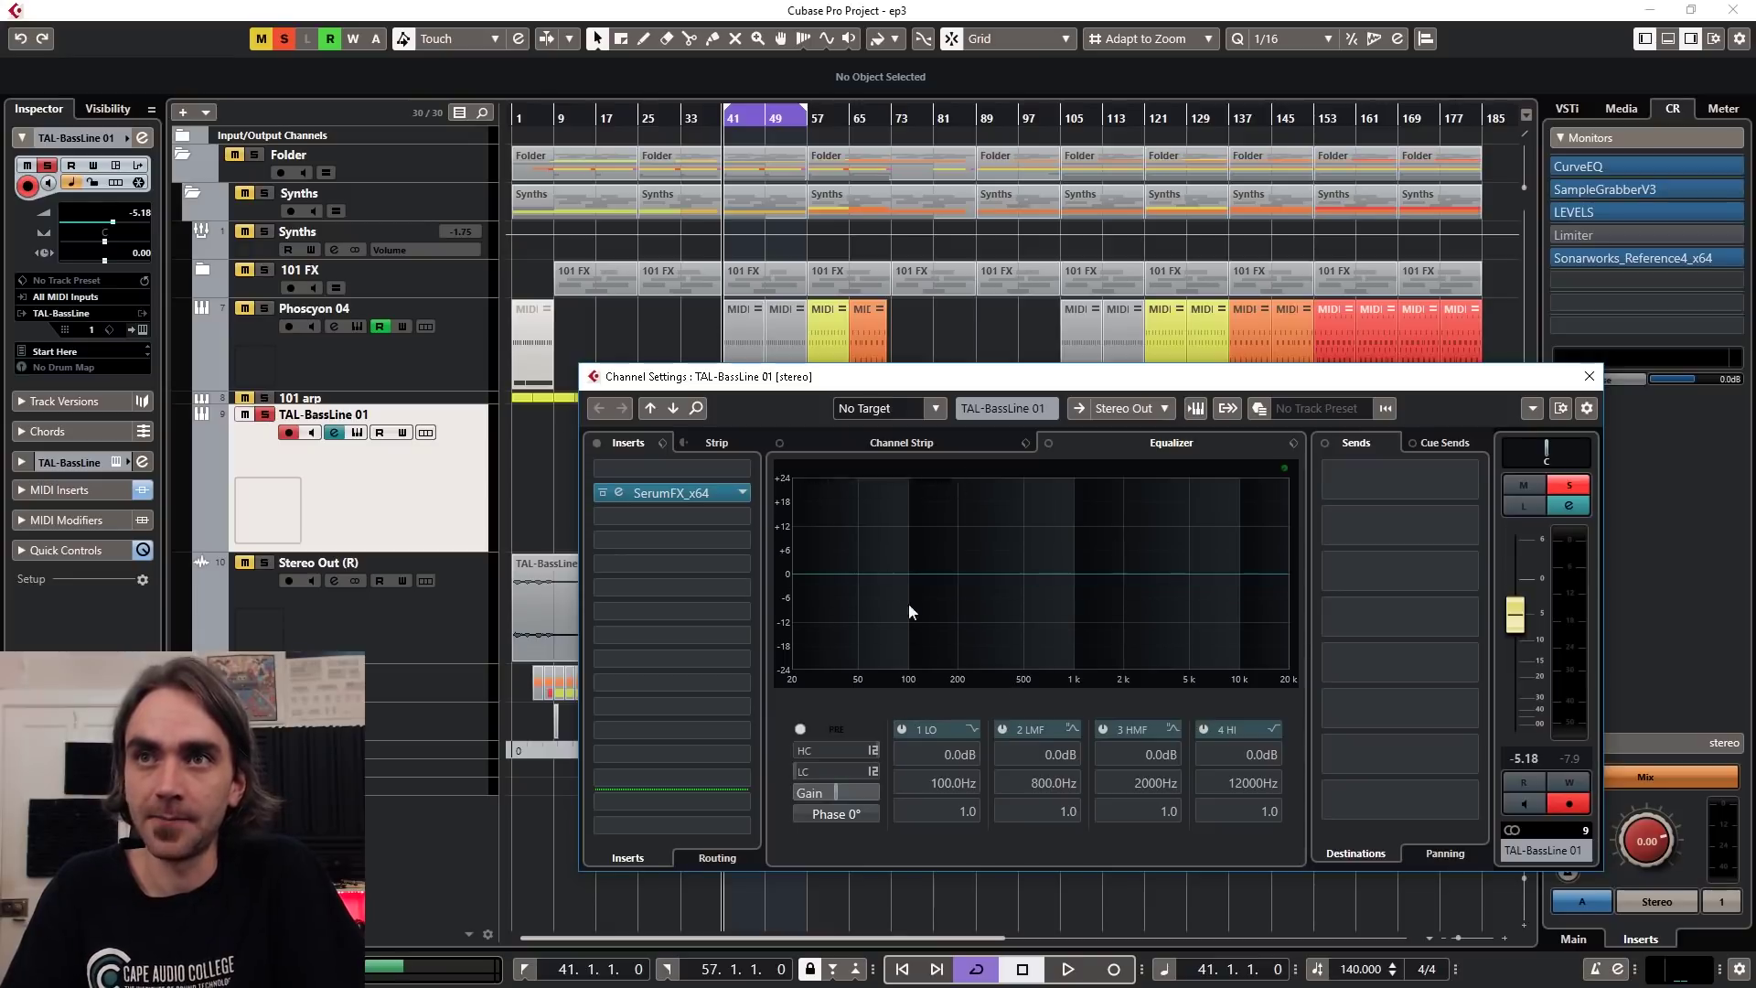
{"action": "left_click", "coordinate": [968, 729]}
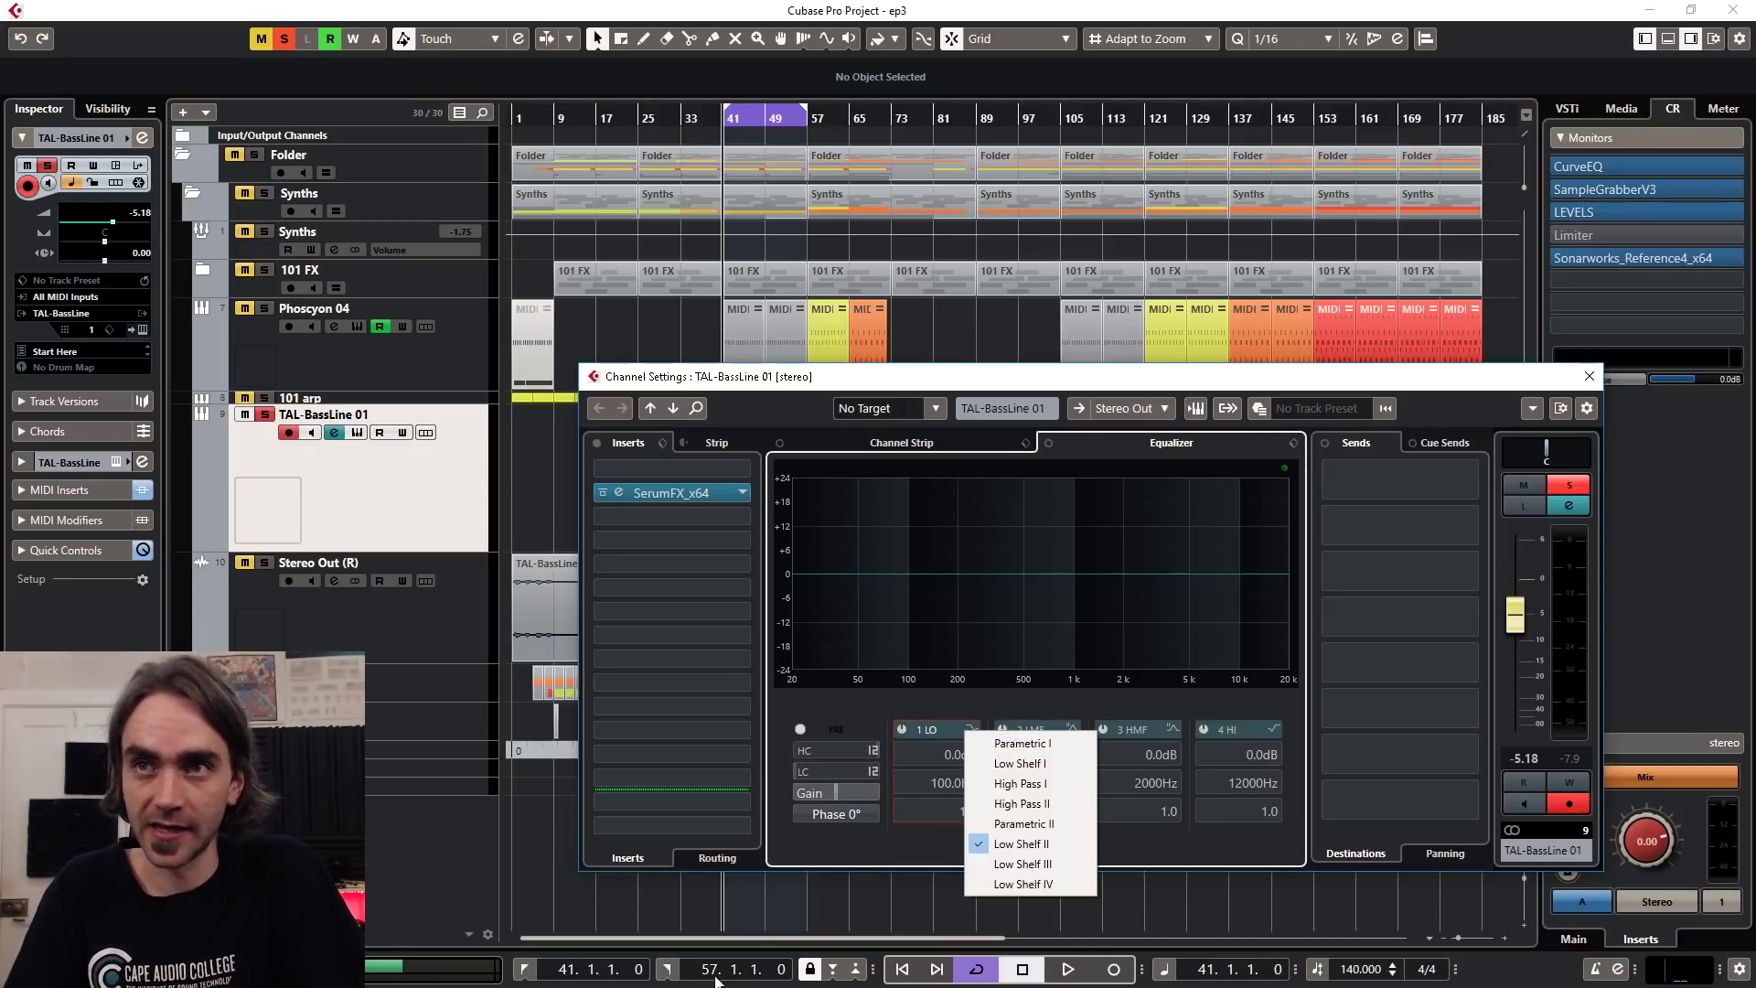
{"action": "left_click", "coordinate": [1017, 787]}
{"action": "left_click", "coordinate": [902, 729]}
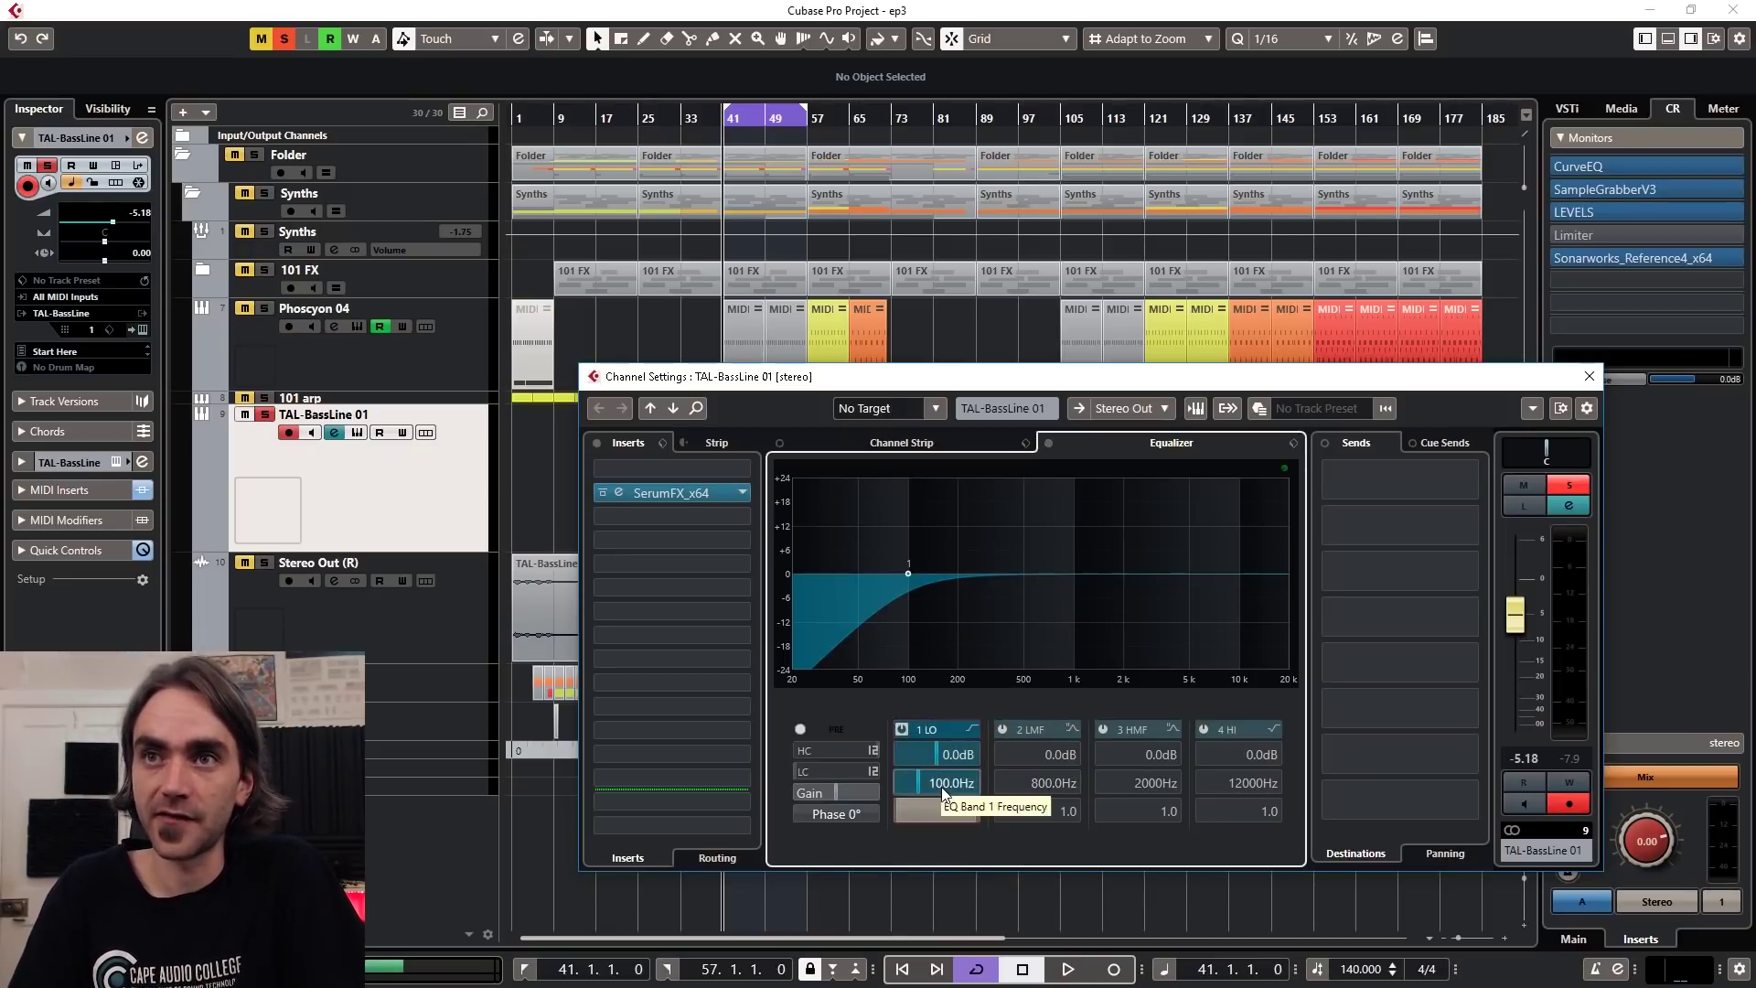
{"action": "scroll", "coordinate": [942, 786], "scroll_direction": "up", "scroll_amount": 10}
{"action": "scroll", "coordinate": [942, 787], "scroll_direction": "down", "scroll_amount": 2}
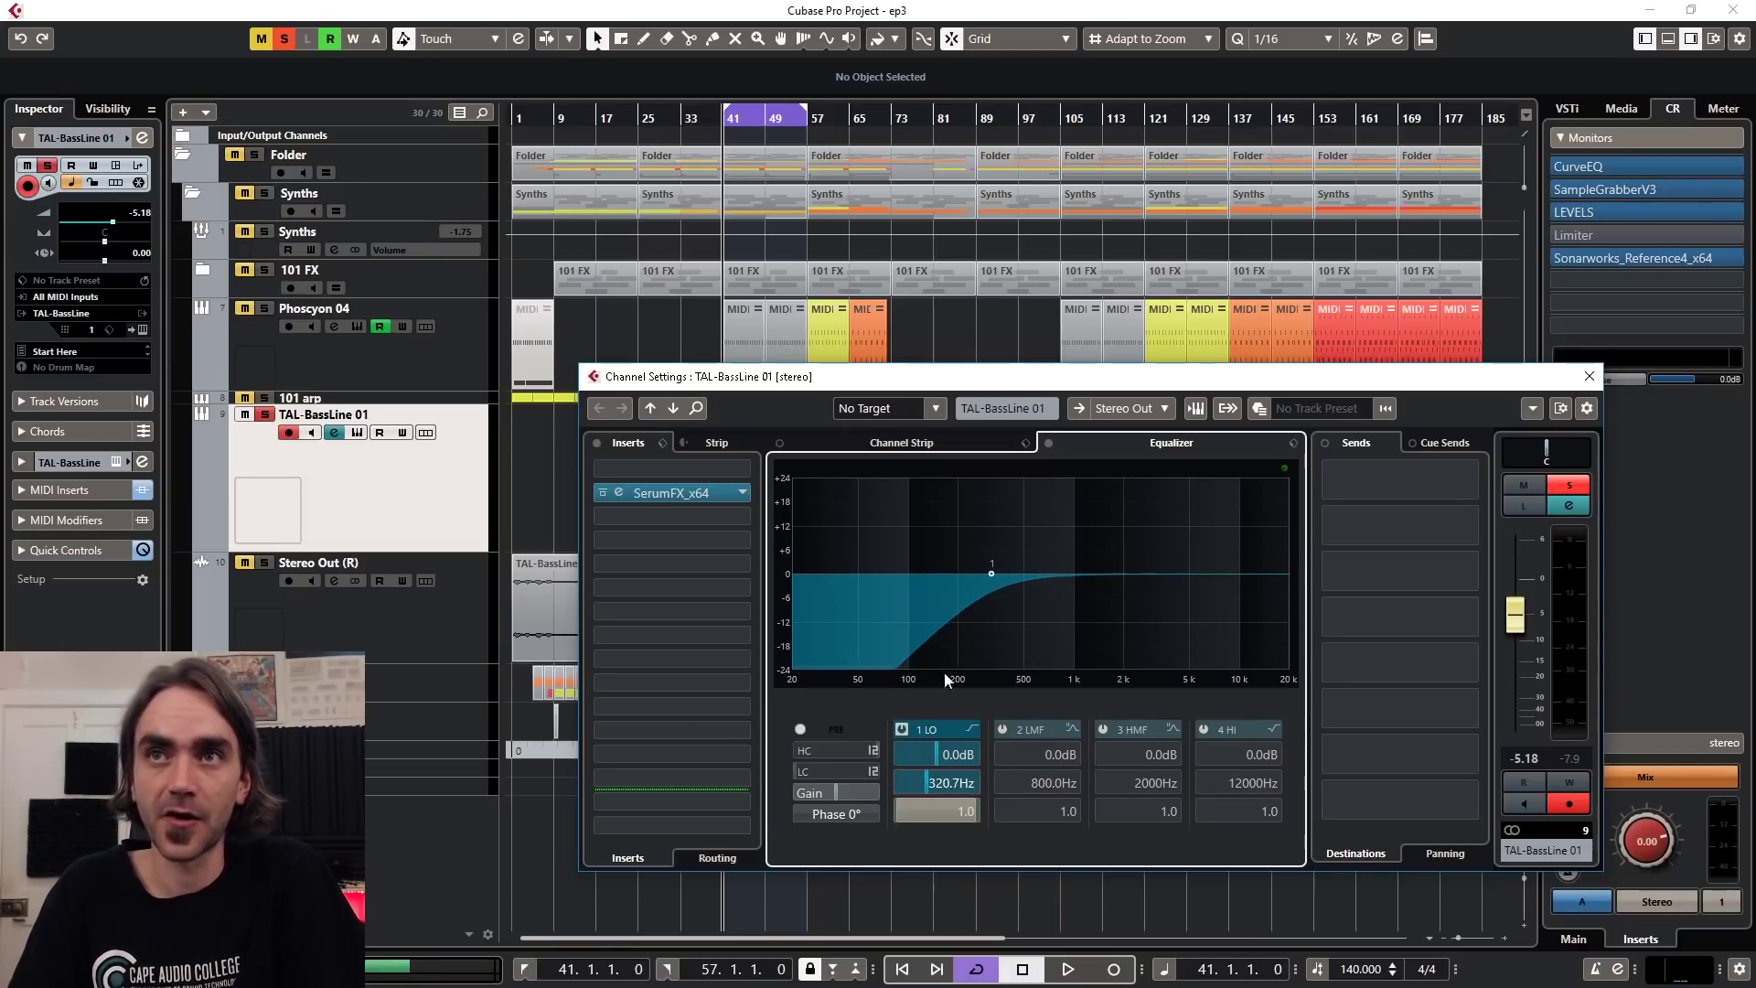
Step: Add the Wider plug-in to the channel's insert slot 4 and set its width to 113%
{"action": "left_click", "coordinate": [660, 536]}
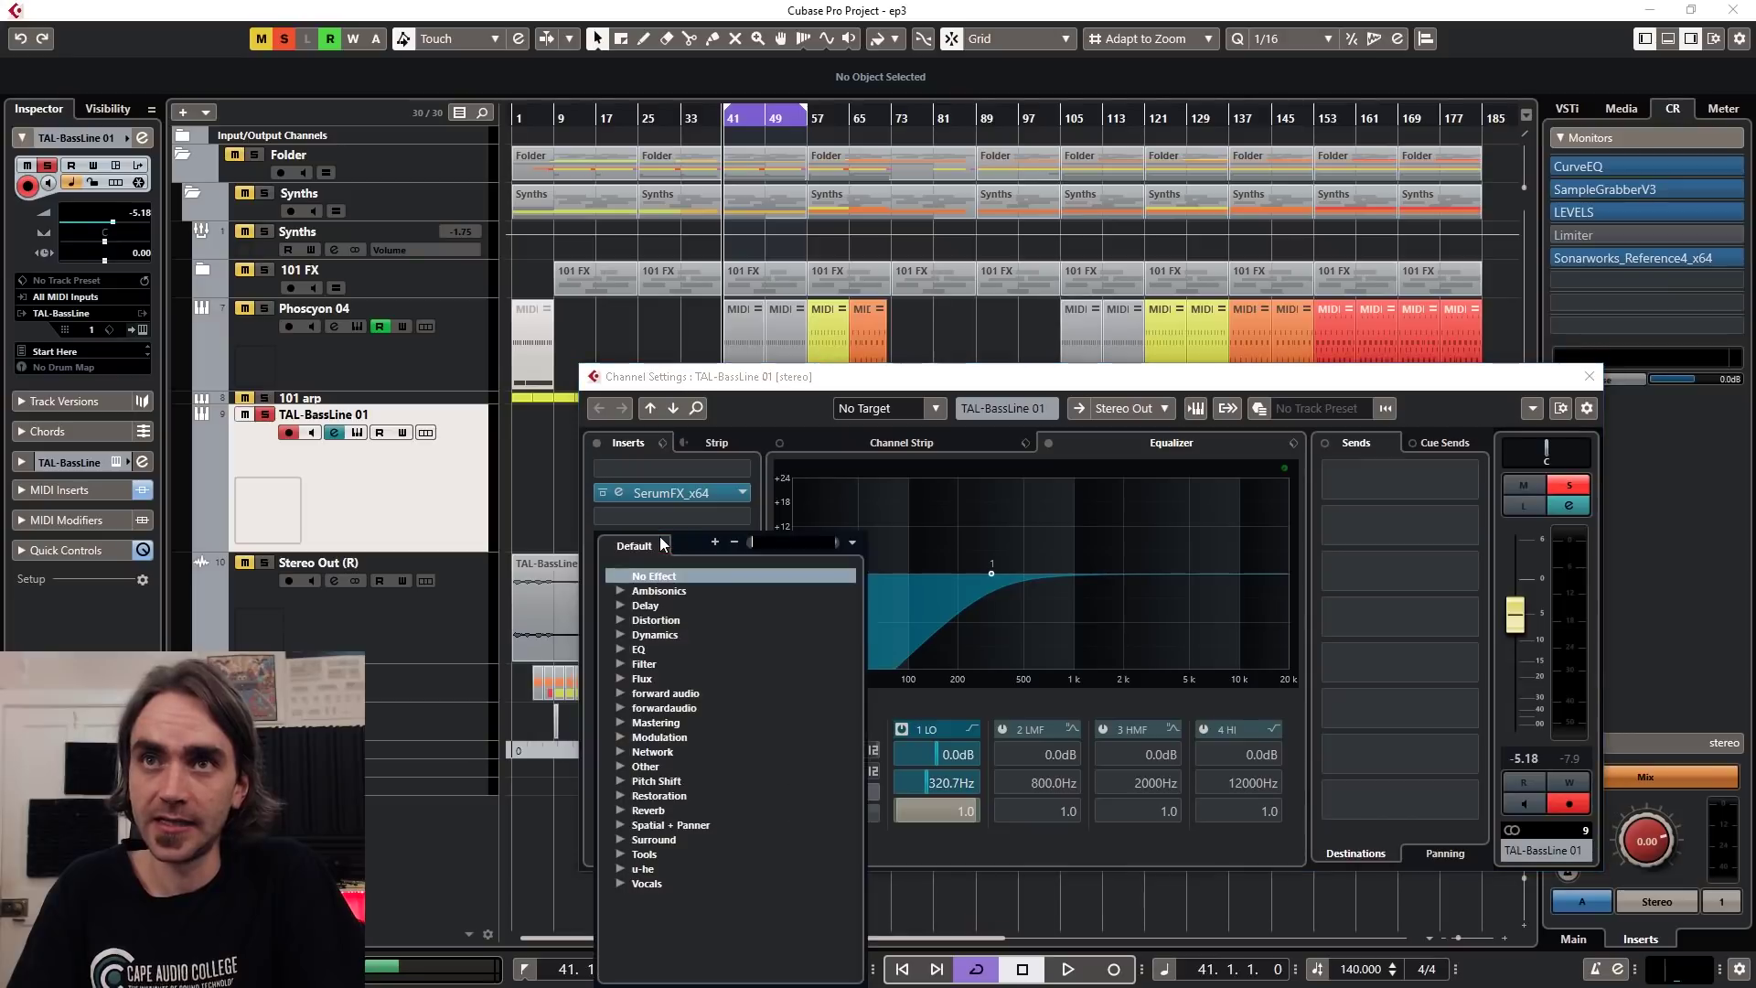
{"action": "type", "text": "wider"}
{"action": "key", "text": "Return"}
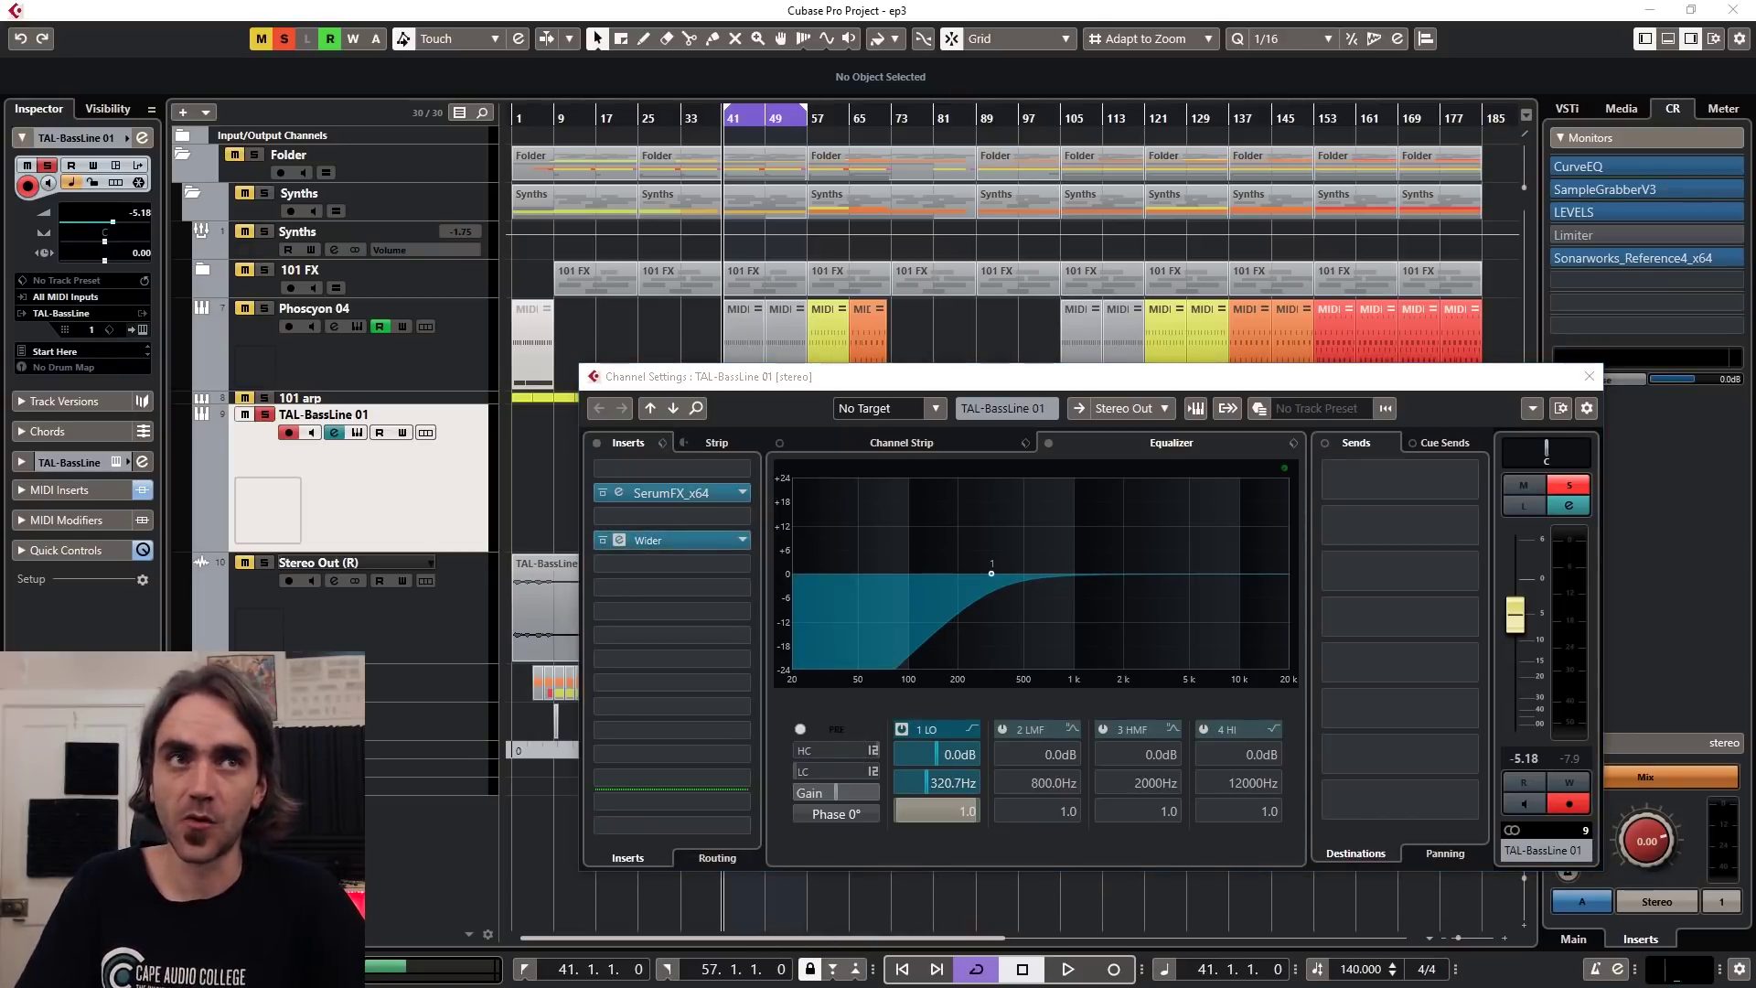
{"action": "left_click_drag", "start_coordinate": [530, 393], "coordinate": [855, 388]}
{"action": "left_click_drag", "start_coordinate": [867, 602], "coordinate": [997, 572]}
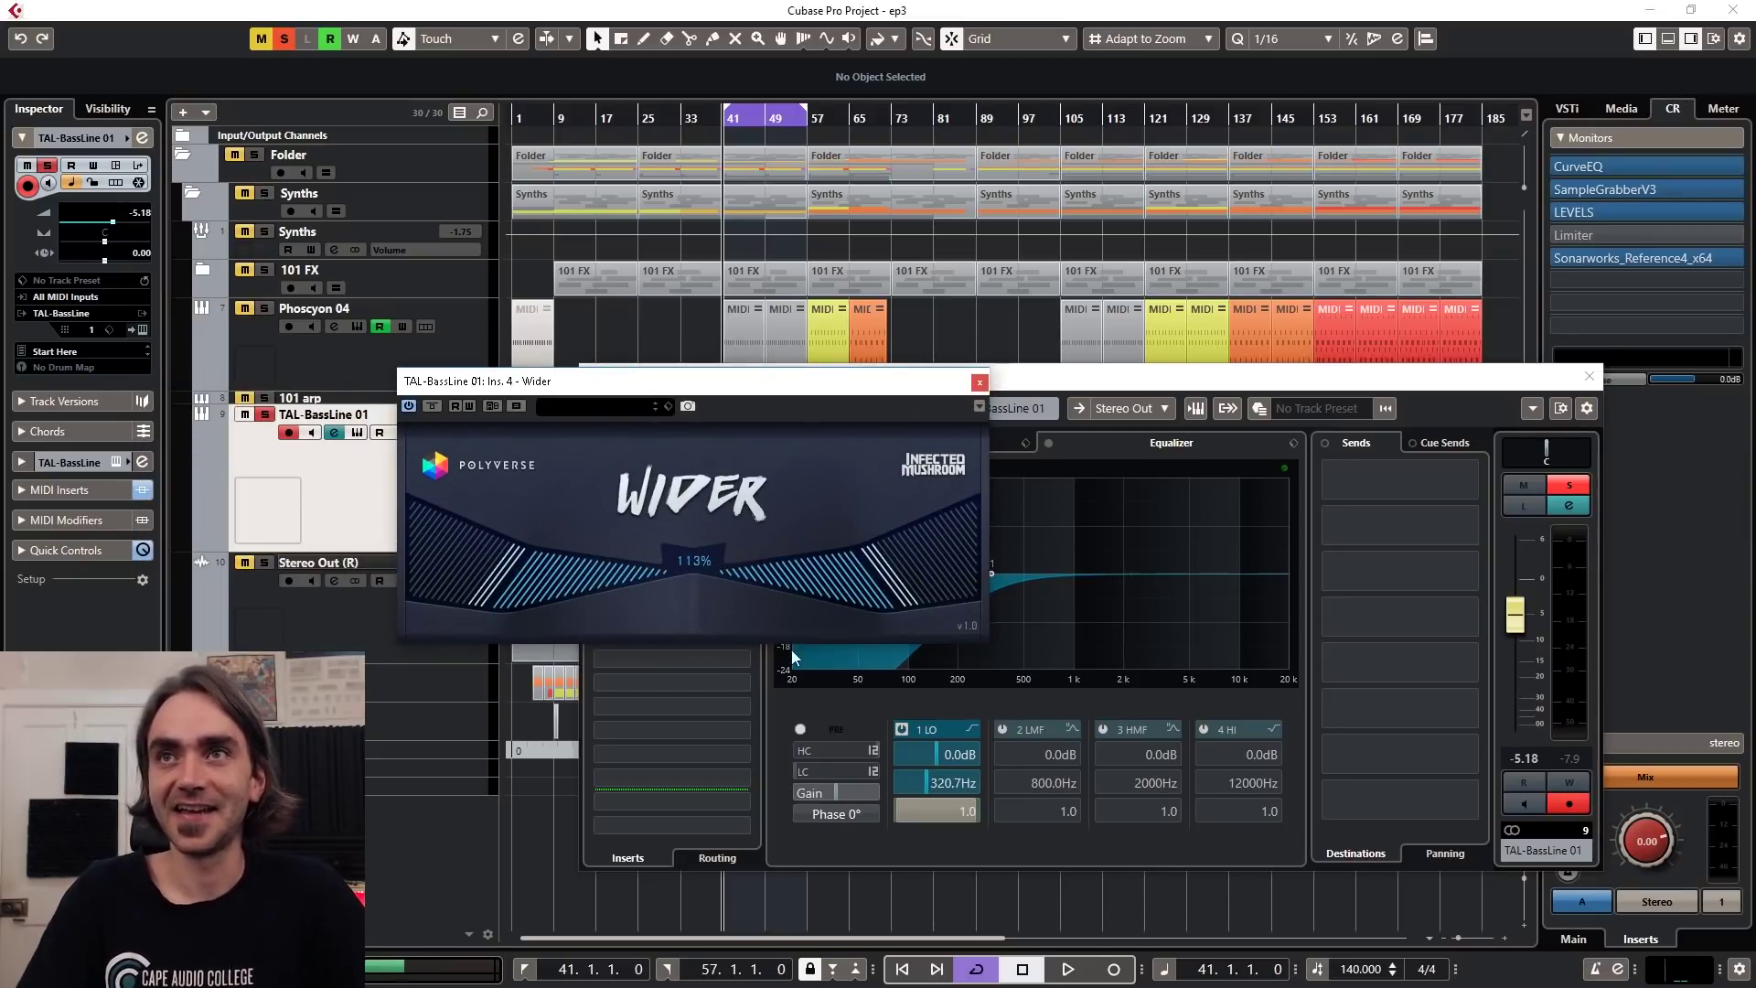
{"action": "left_click_drag", "start_coordinate": [881, 391], "coordinate": [1429, 574]}
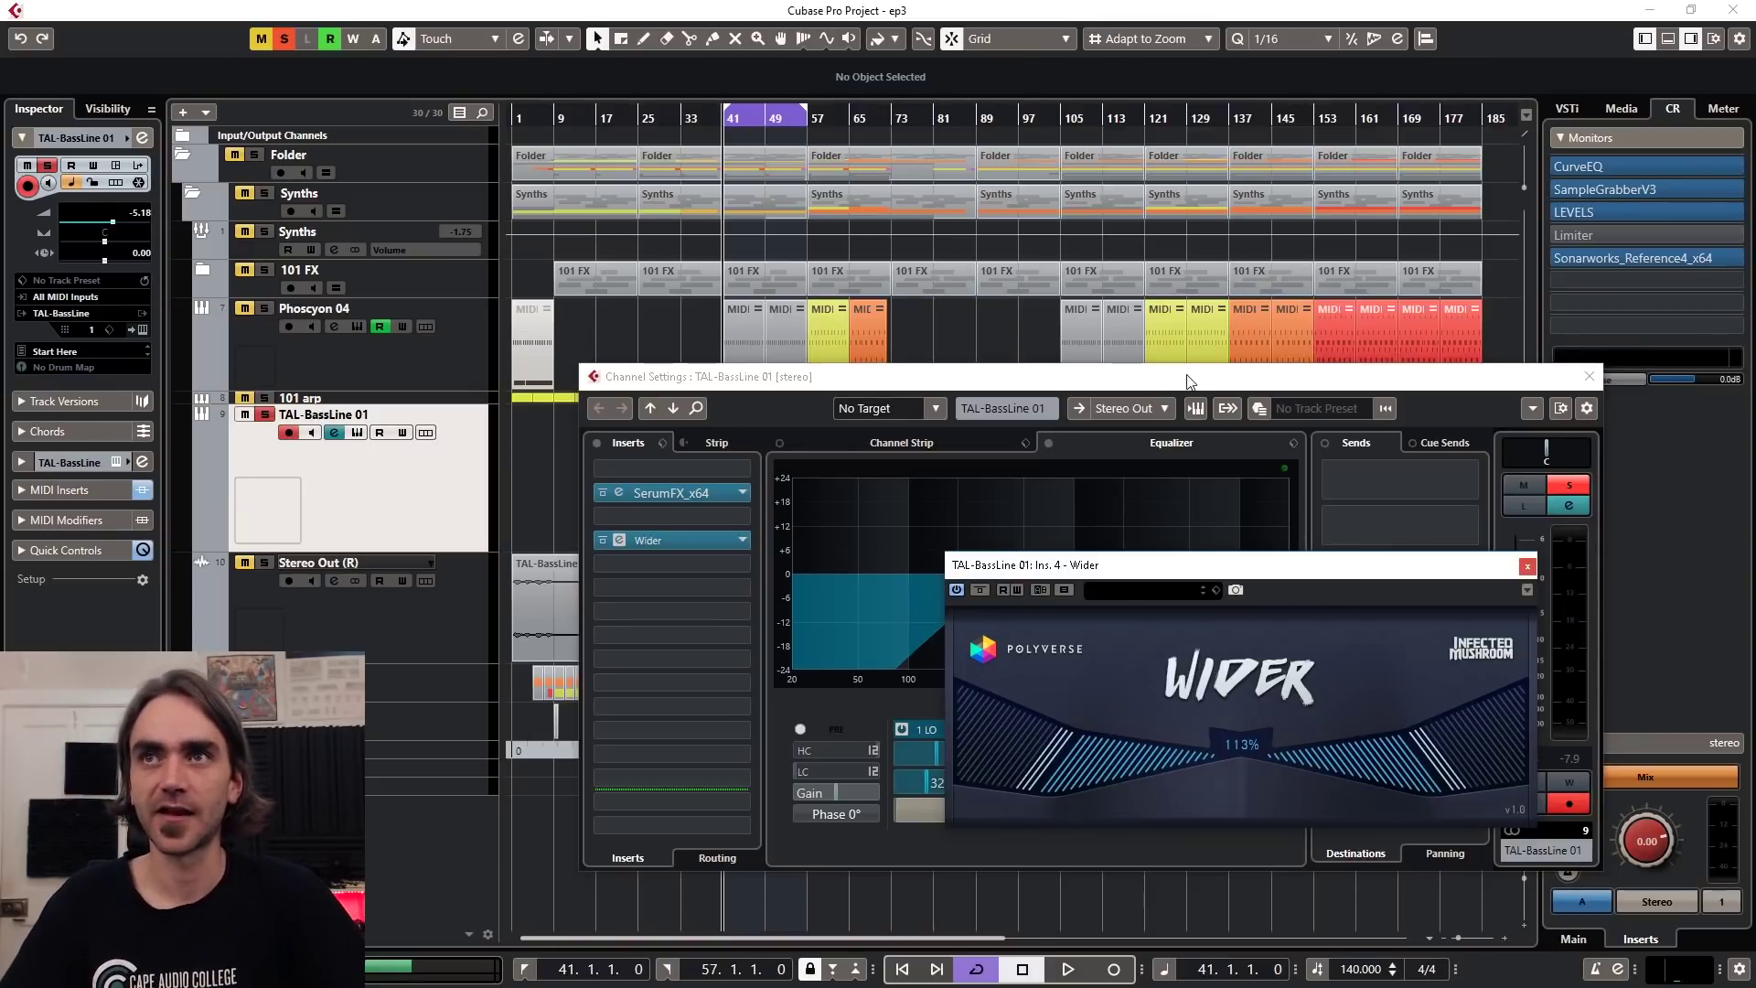
Step: While the loop plays, reduce Wider's width to 102% and set the TAL-BassLine 01 track volume to -6.26
{"action": "left_click", "coordinate": [772, 832]}
{"action": "key", "text": "space"}
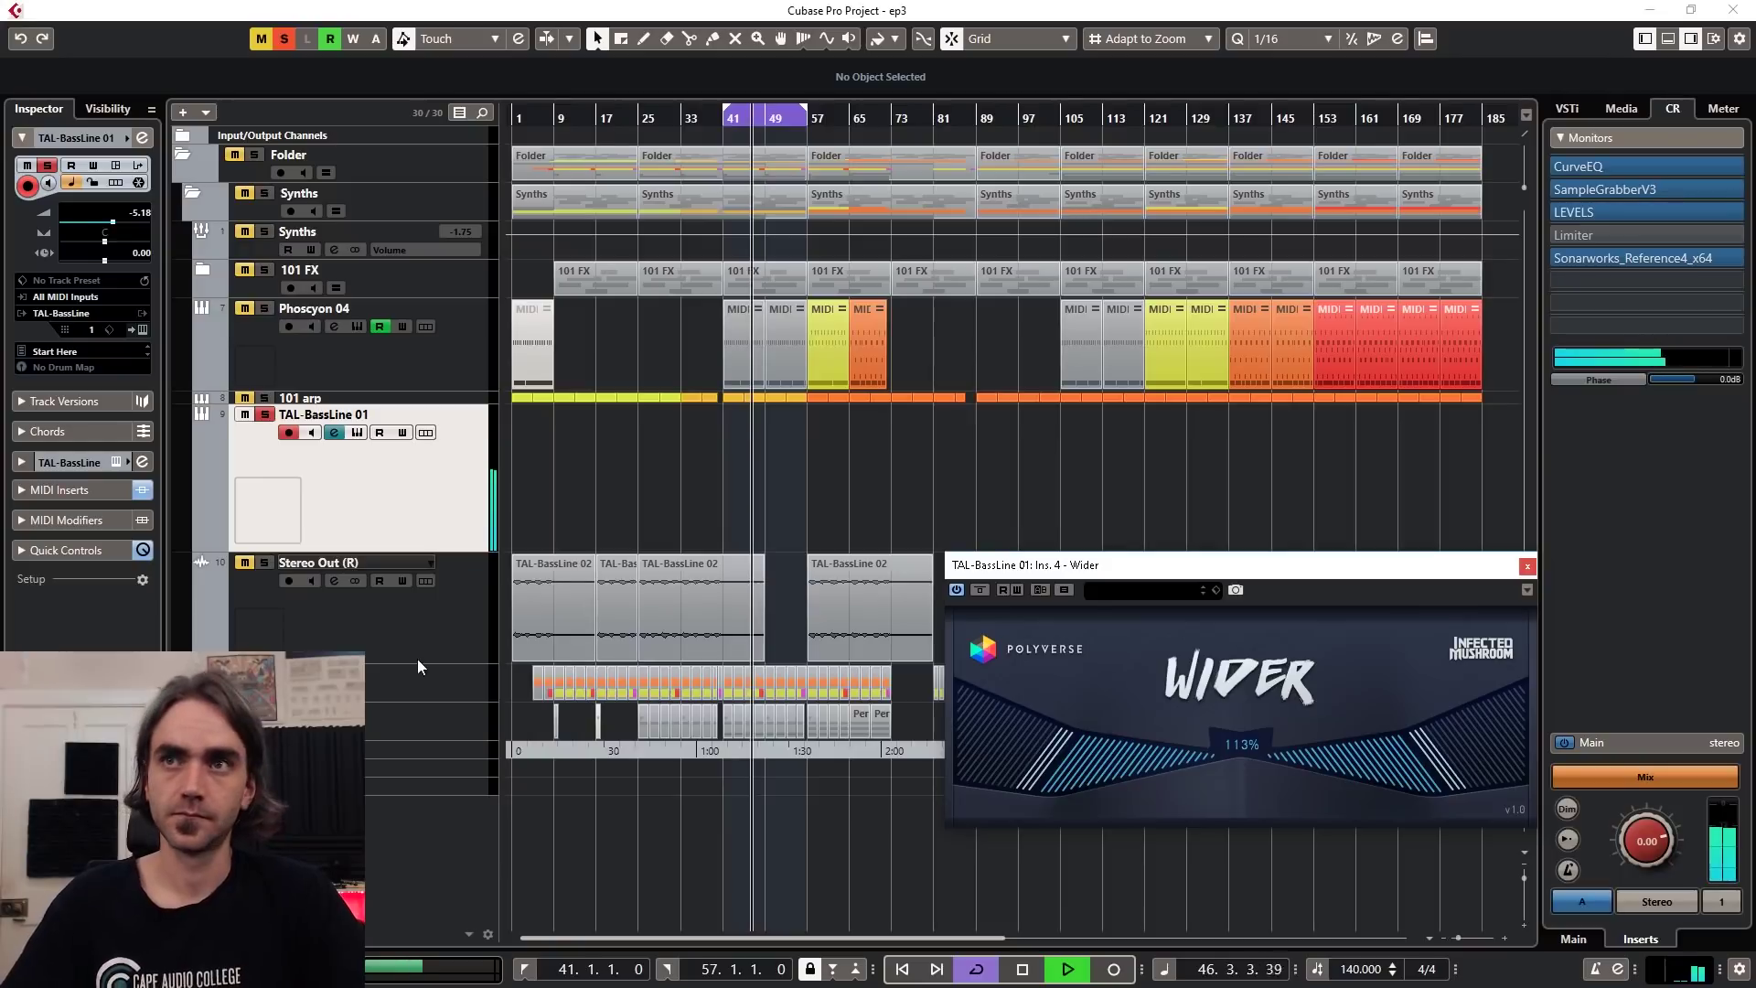
{"action": "mouse_move", "coordinate": [1496, 759]}
{"action": "left_mouse_down"}
{"action": "mouse_move", "coordinate": [1458, 778]}
{"action": "mouse_move", "coordinate": [1467, 761]}
{"action": "left_mouse_up"}
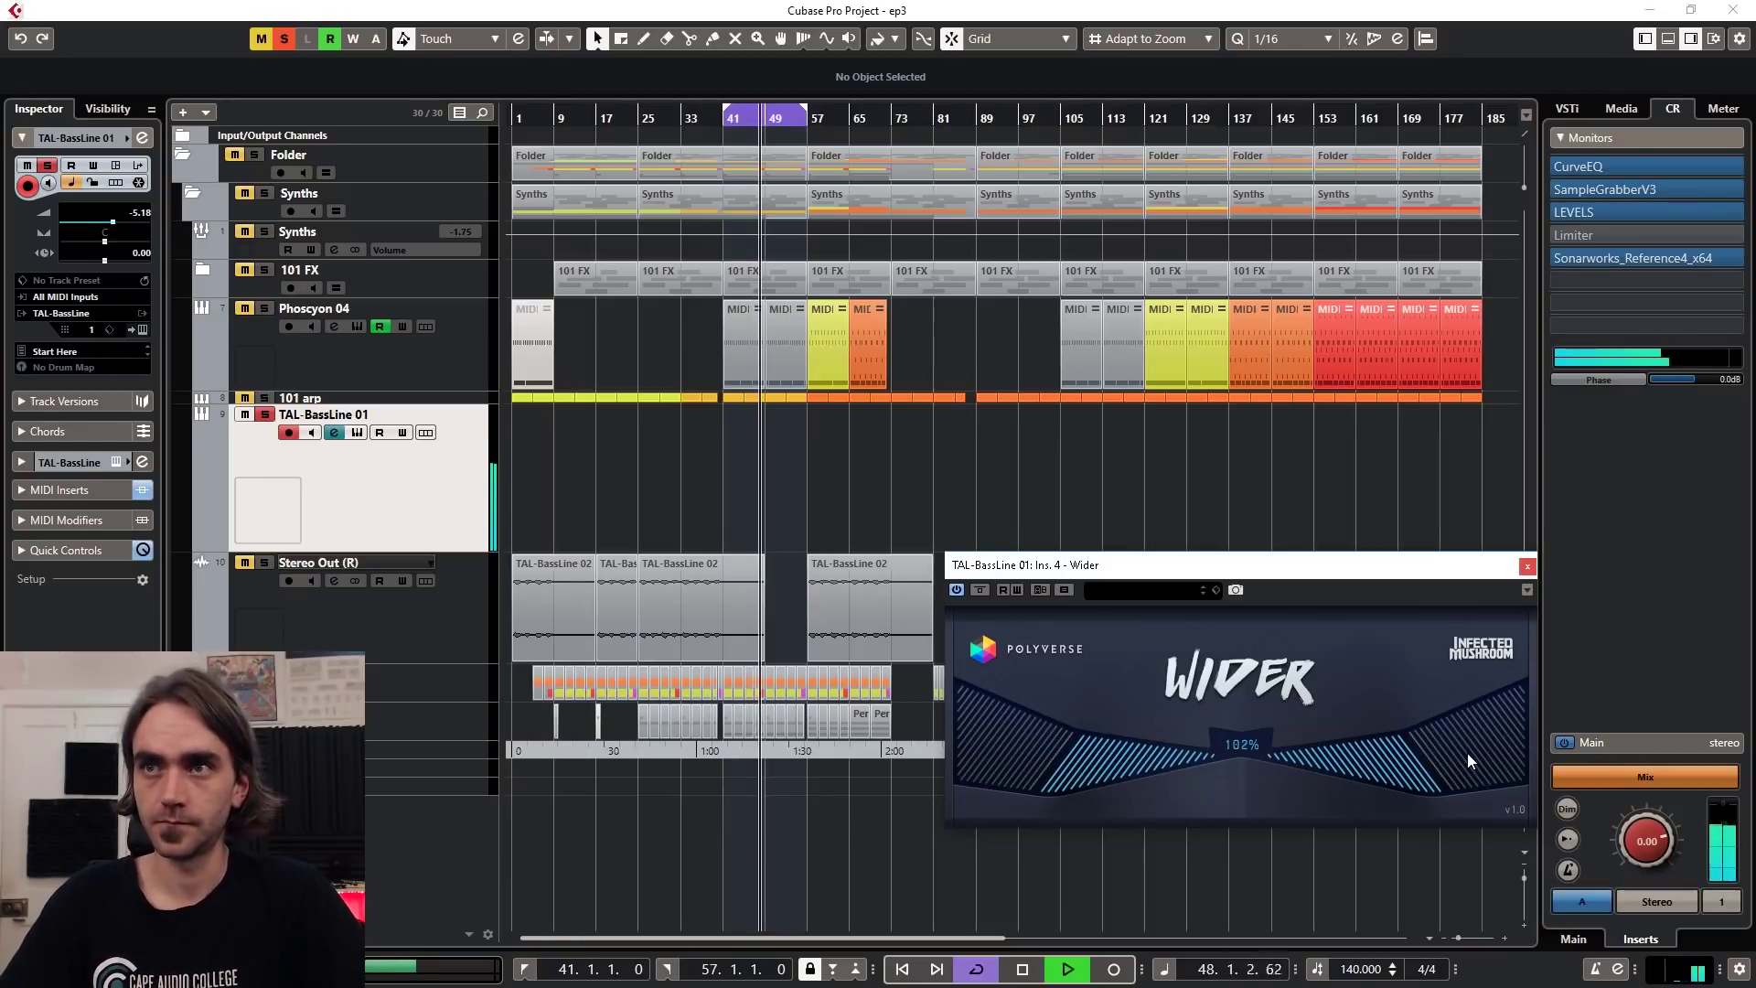
{"action": "left_click", "coordinate": [1527, 565]}
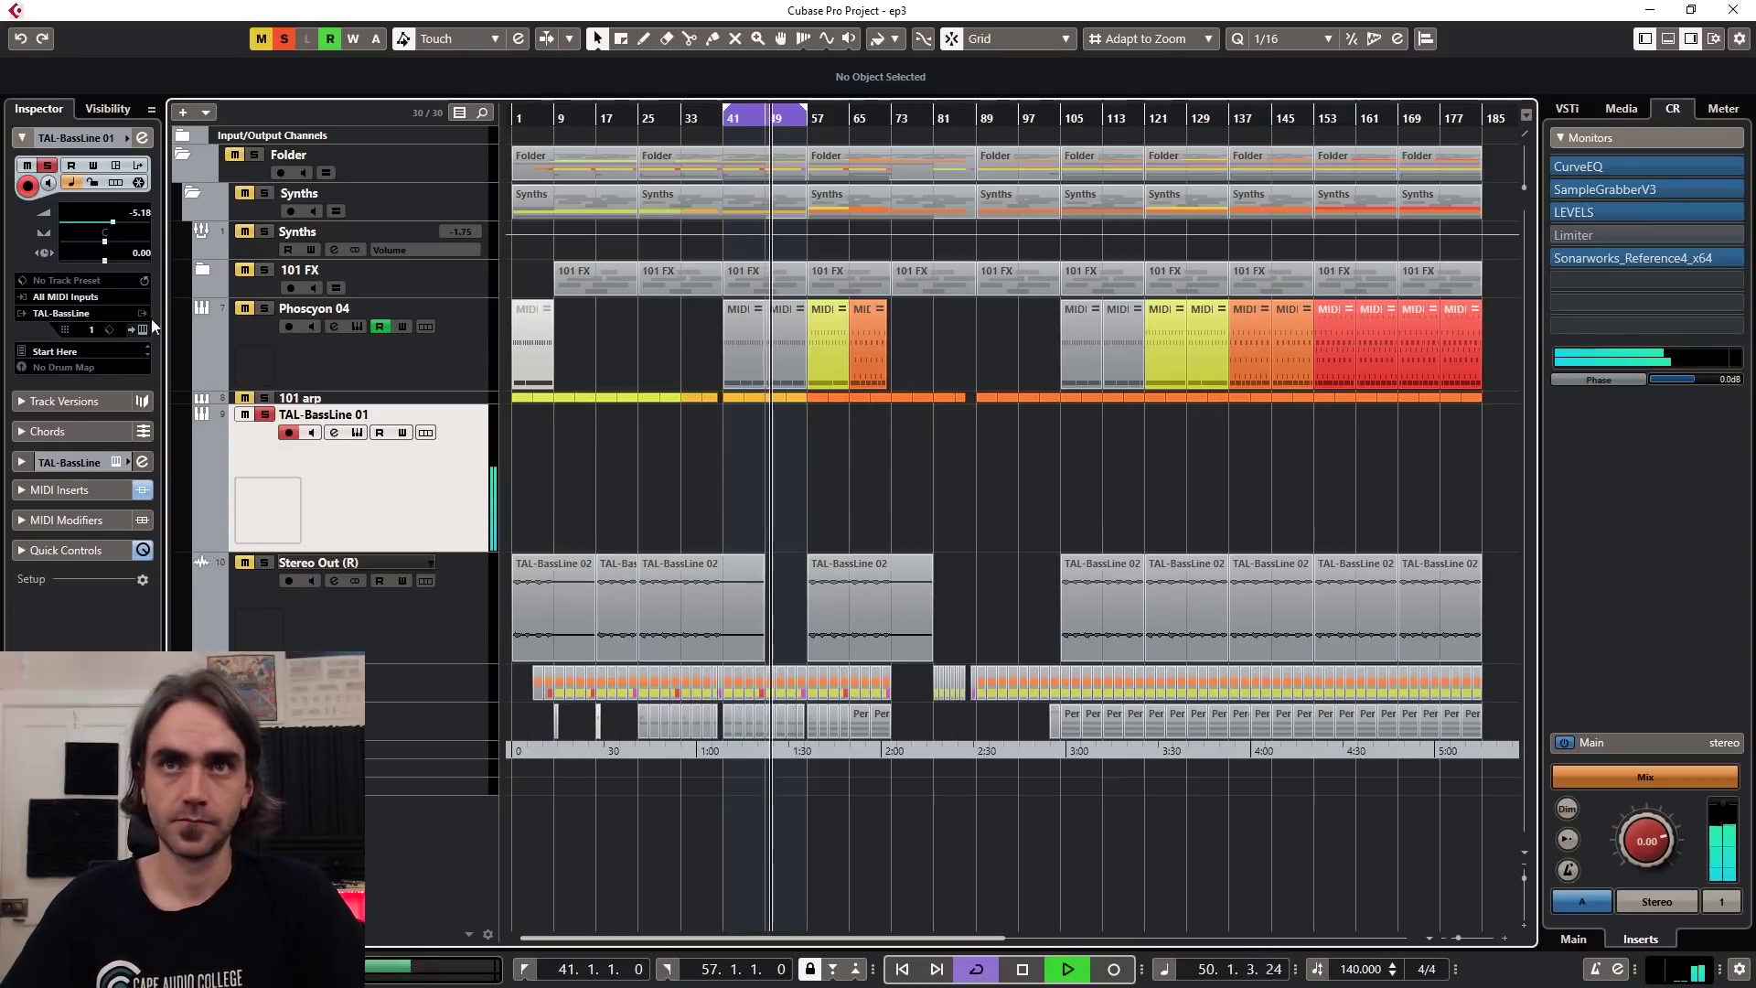
{"action": "left_click_drag", "start_coordinate": [134, 216], "coordinate": [131, 216]}
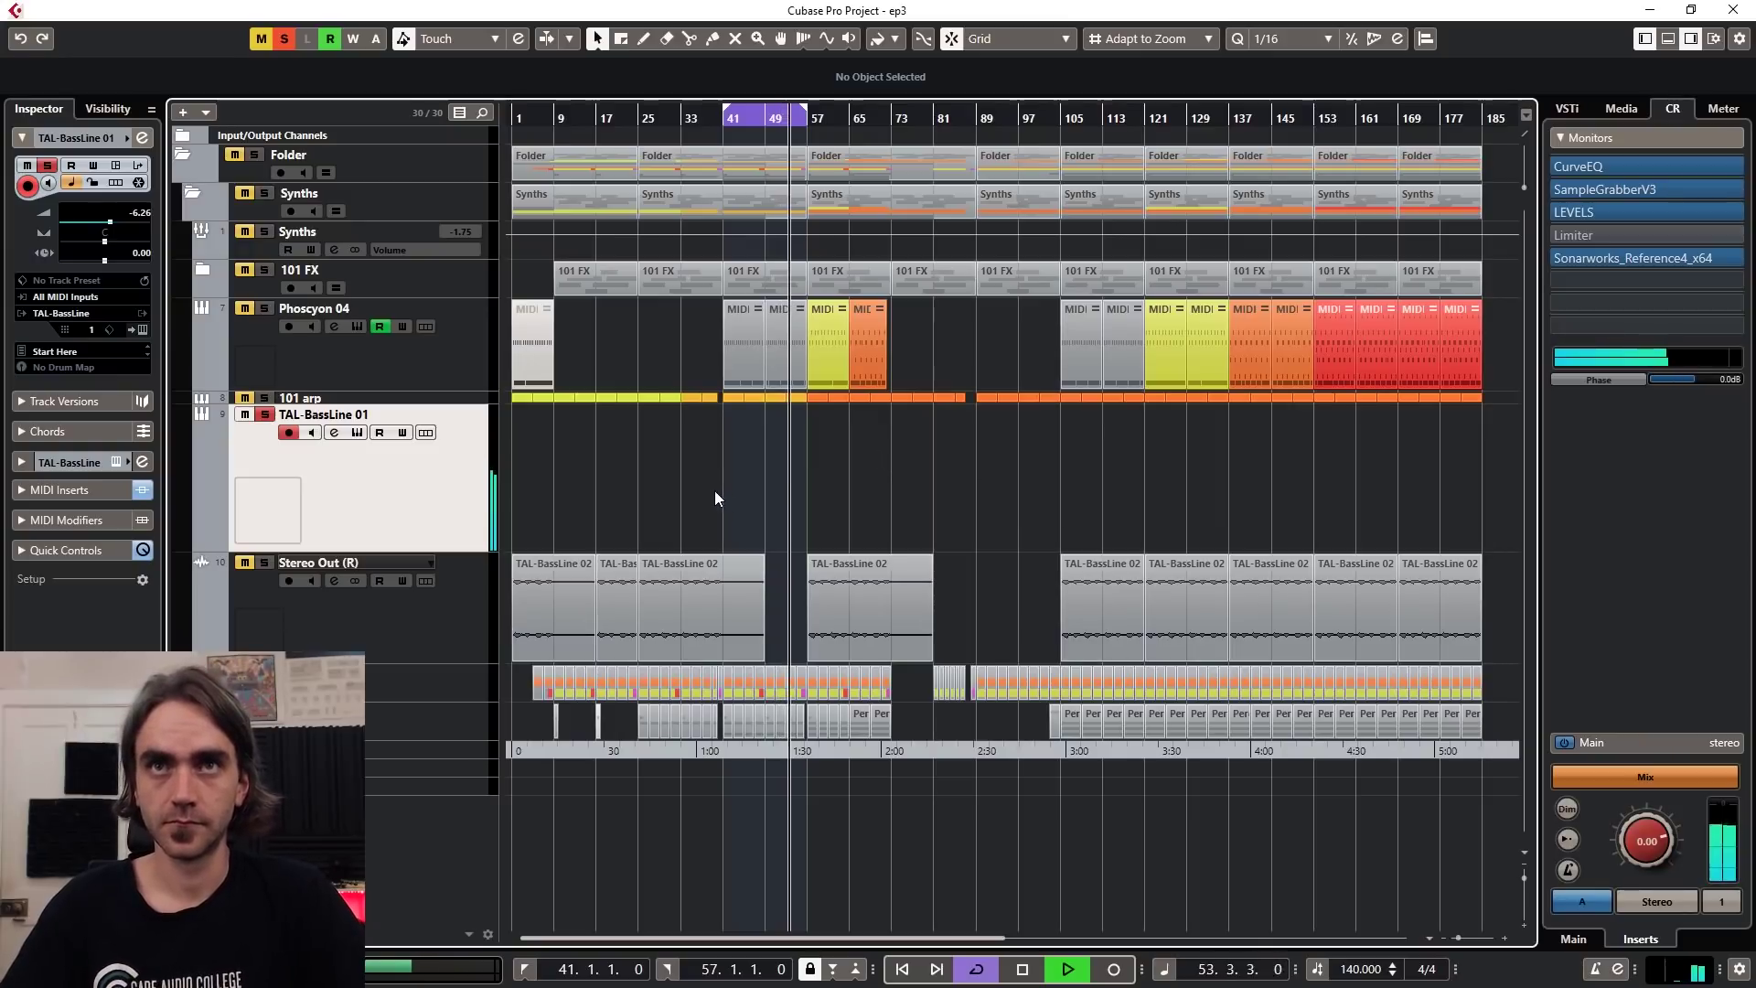
Step: Stop playback and enable recording of the StepDesigner MIDI insert's output on the TAL-BassLine 01 track
{"action": "scroll", "coordinate": [716, 492], "scroll_direction": "up", "scroll_amount": 4}
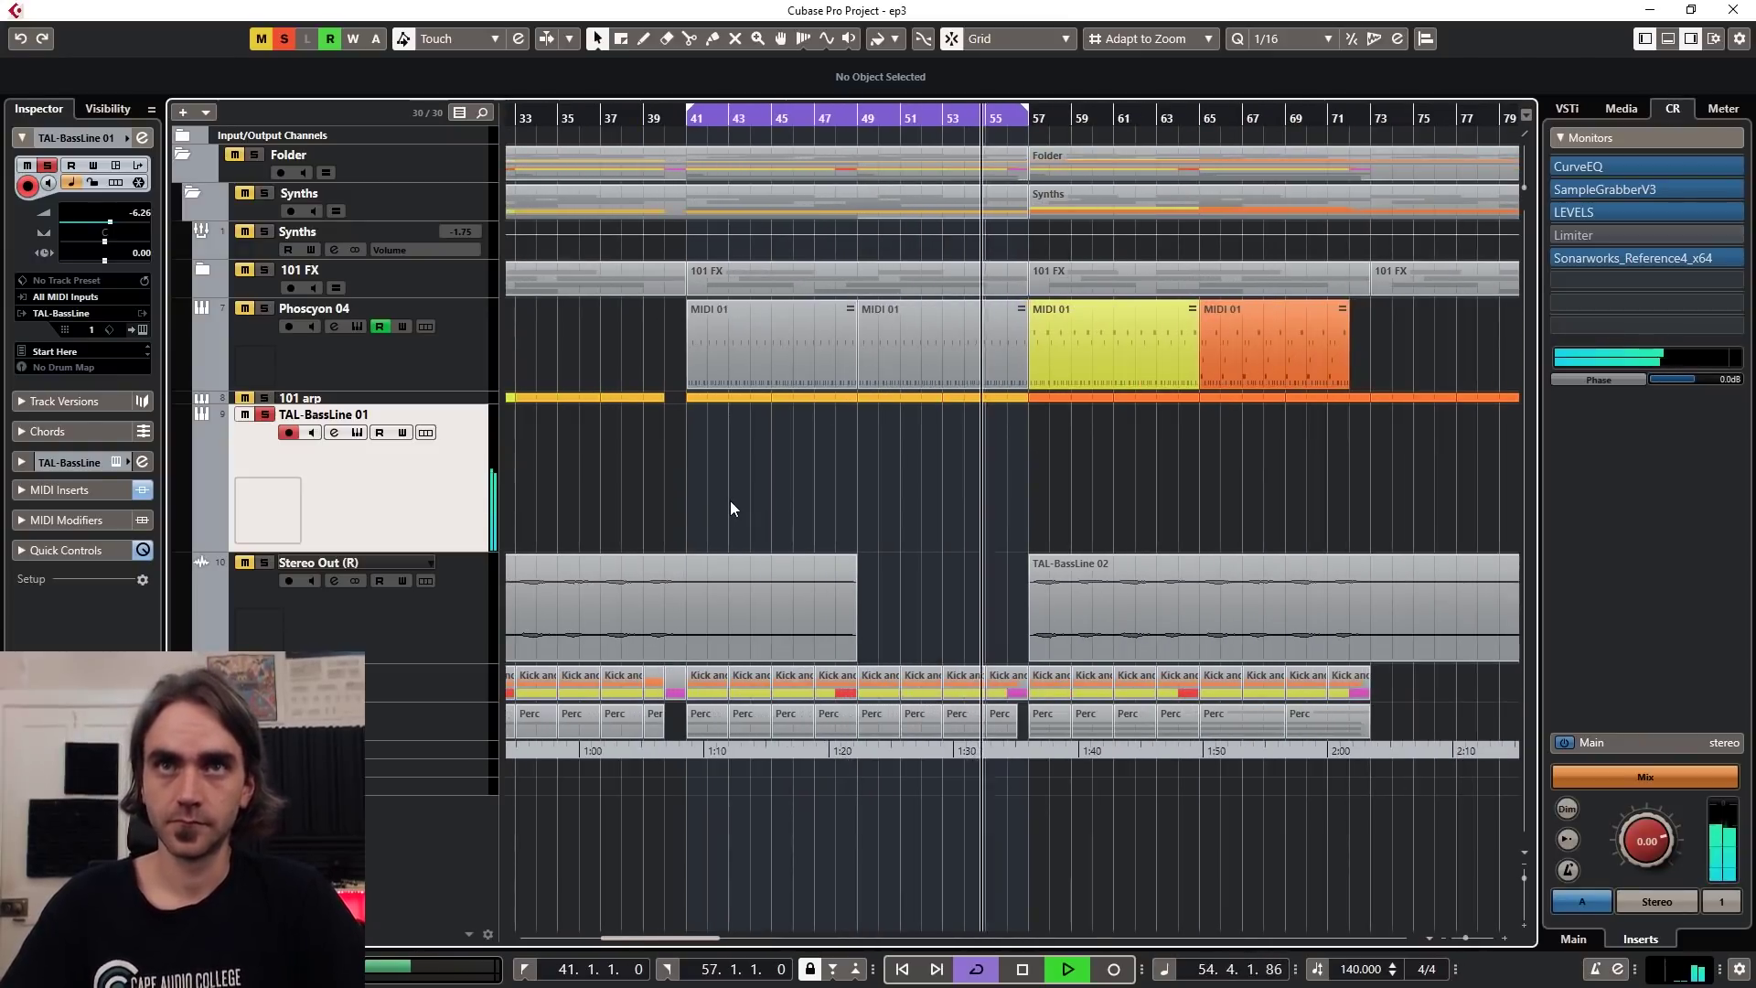
{"action": "scroll", "coordinate": [710, 490], "scroll_direction": "up", "scroll_amount": 1}
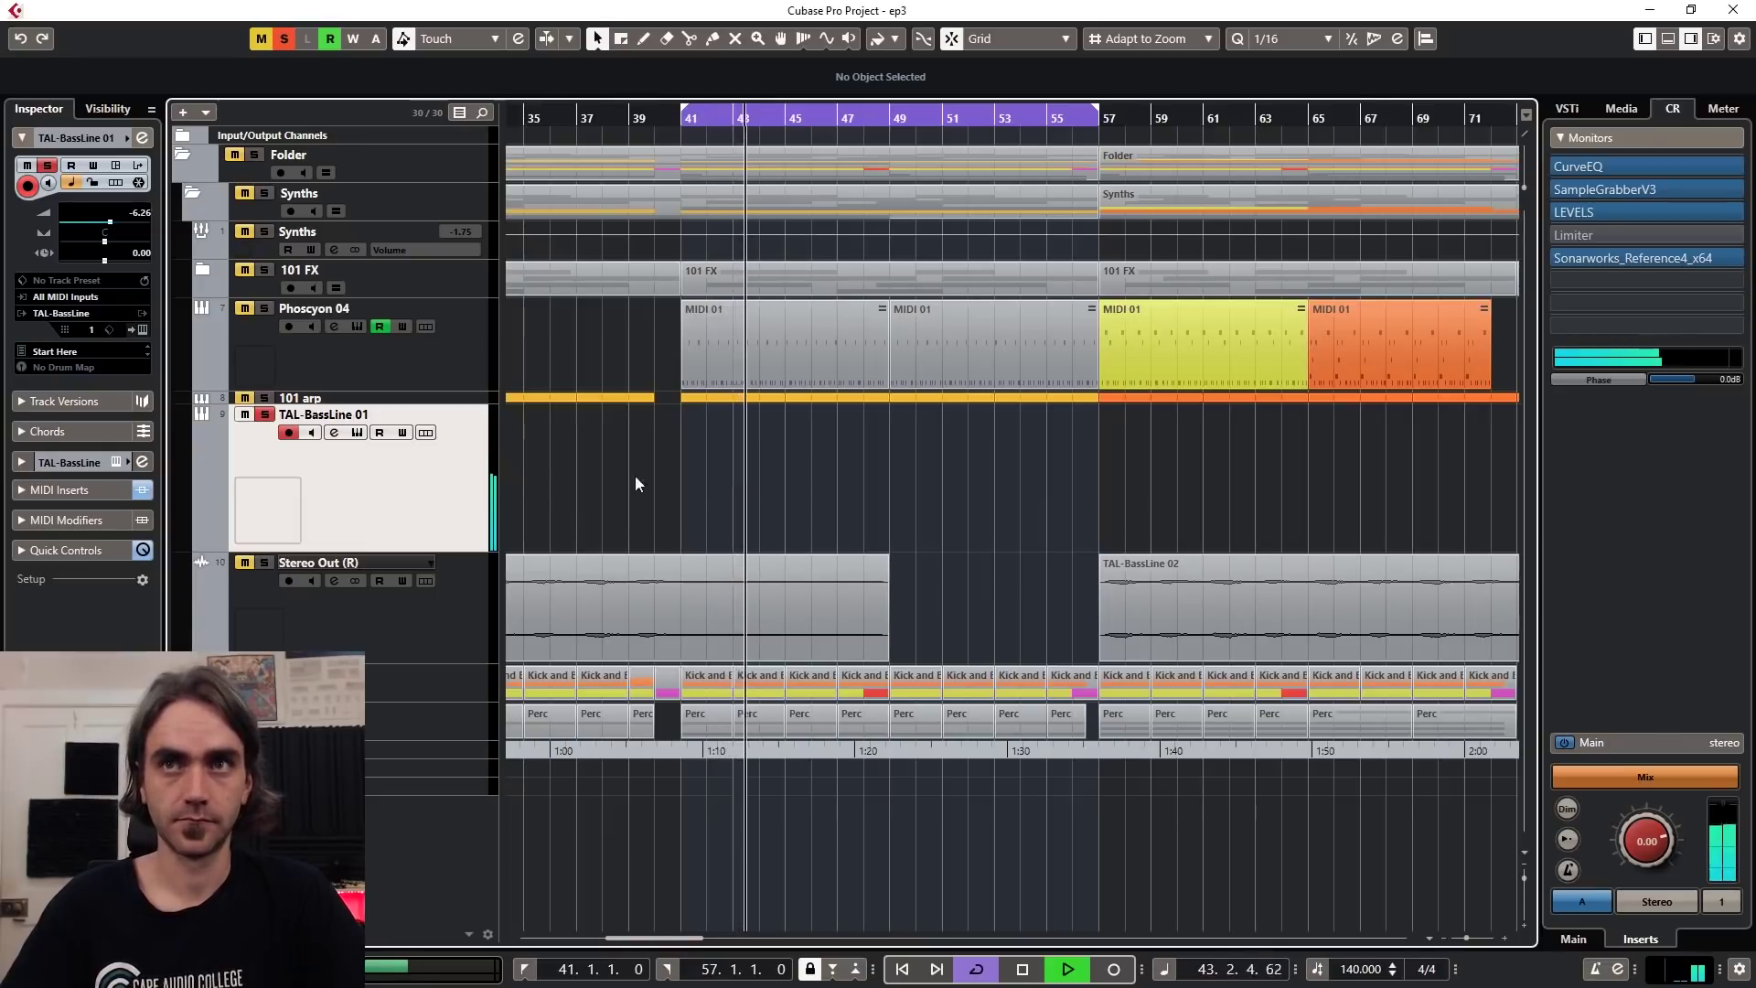
{"action": "left_click", "coordinate": [29, 459]}
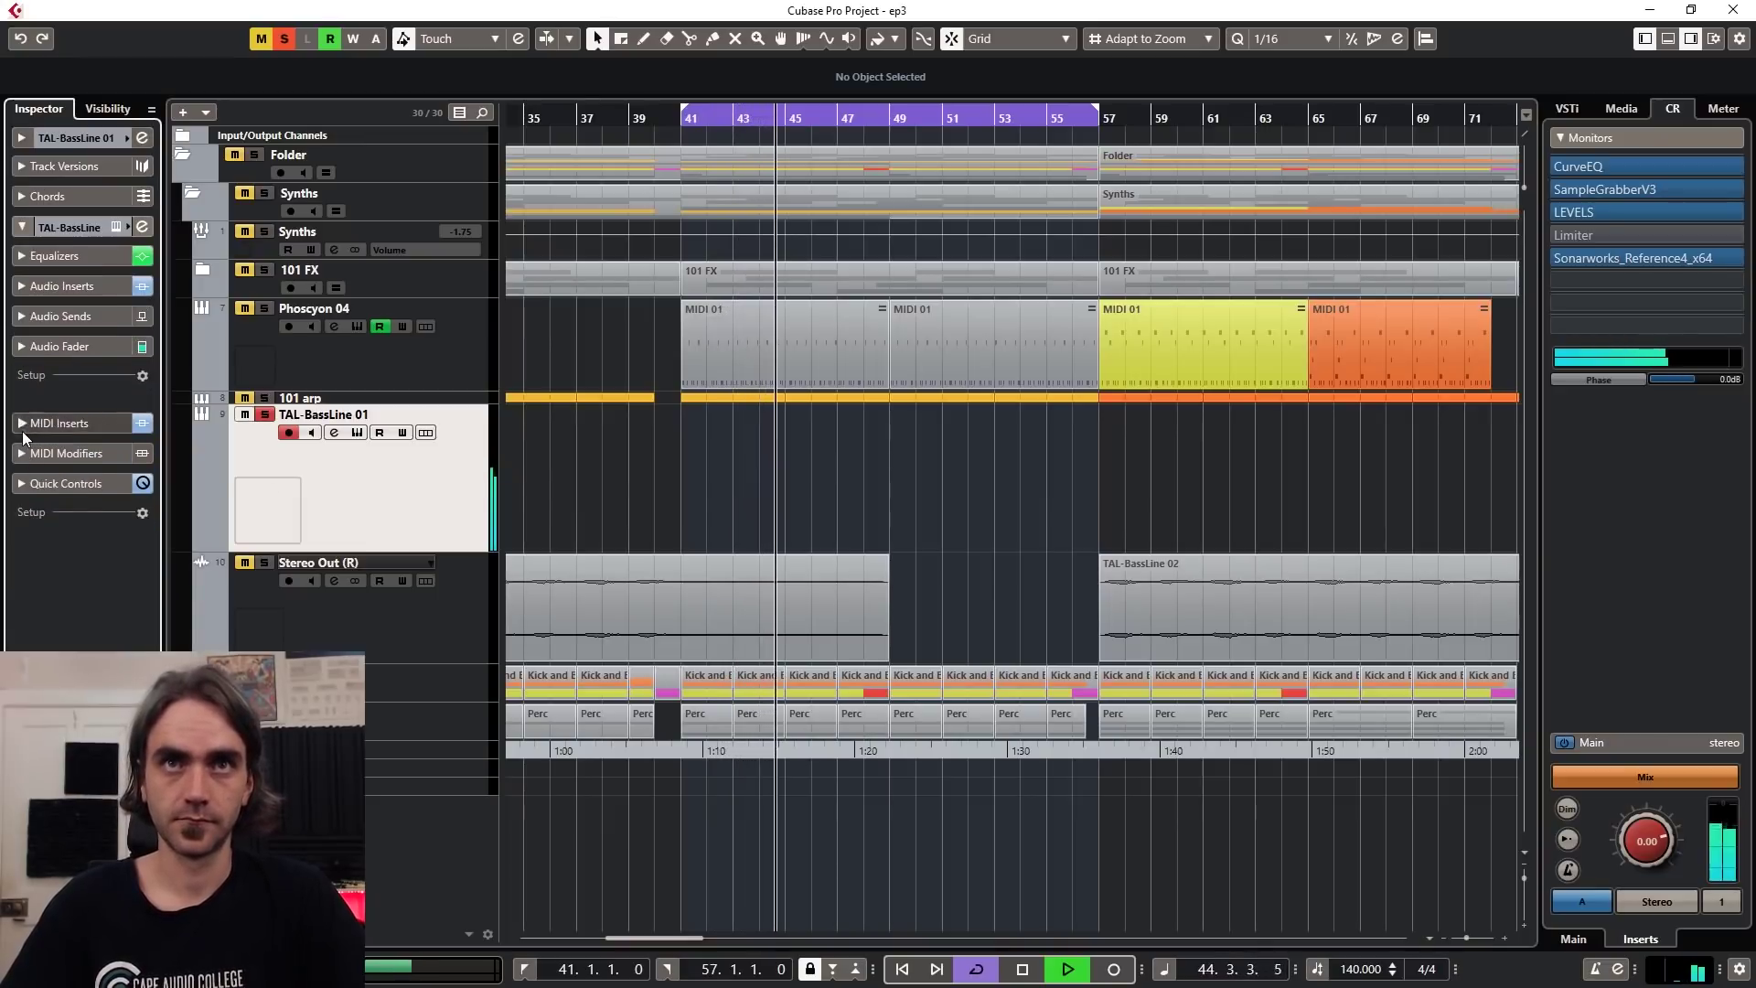
{"action": "left_click", "coordinate": [22, 430]}
{"action": "key", "text": "space"}
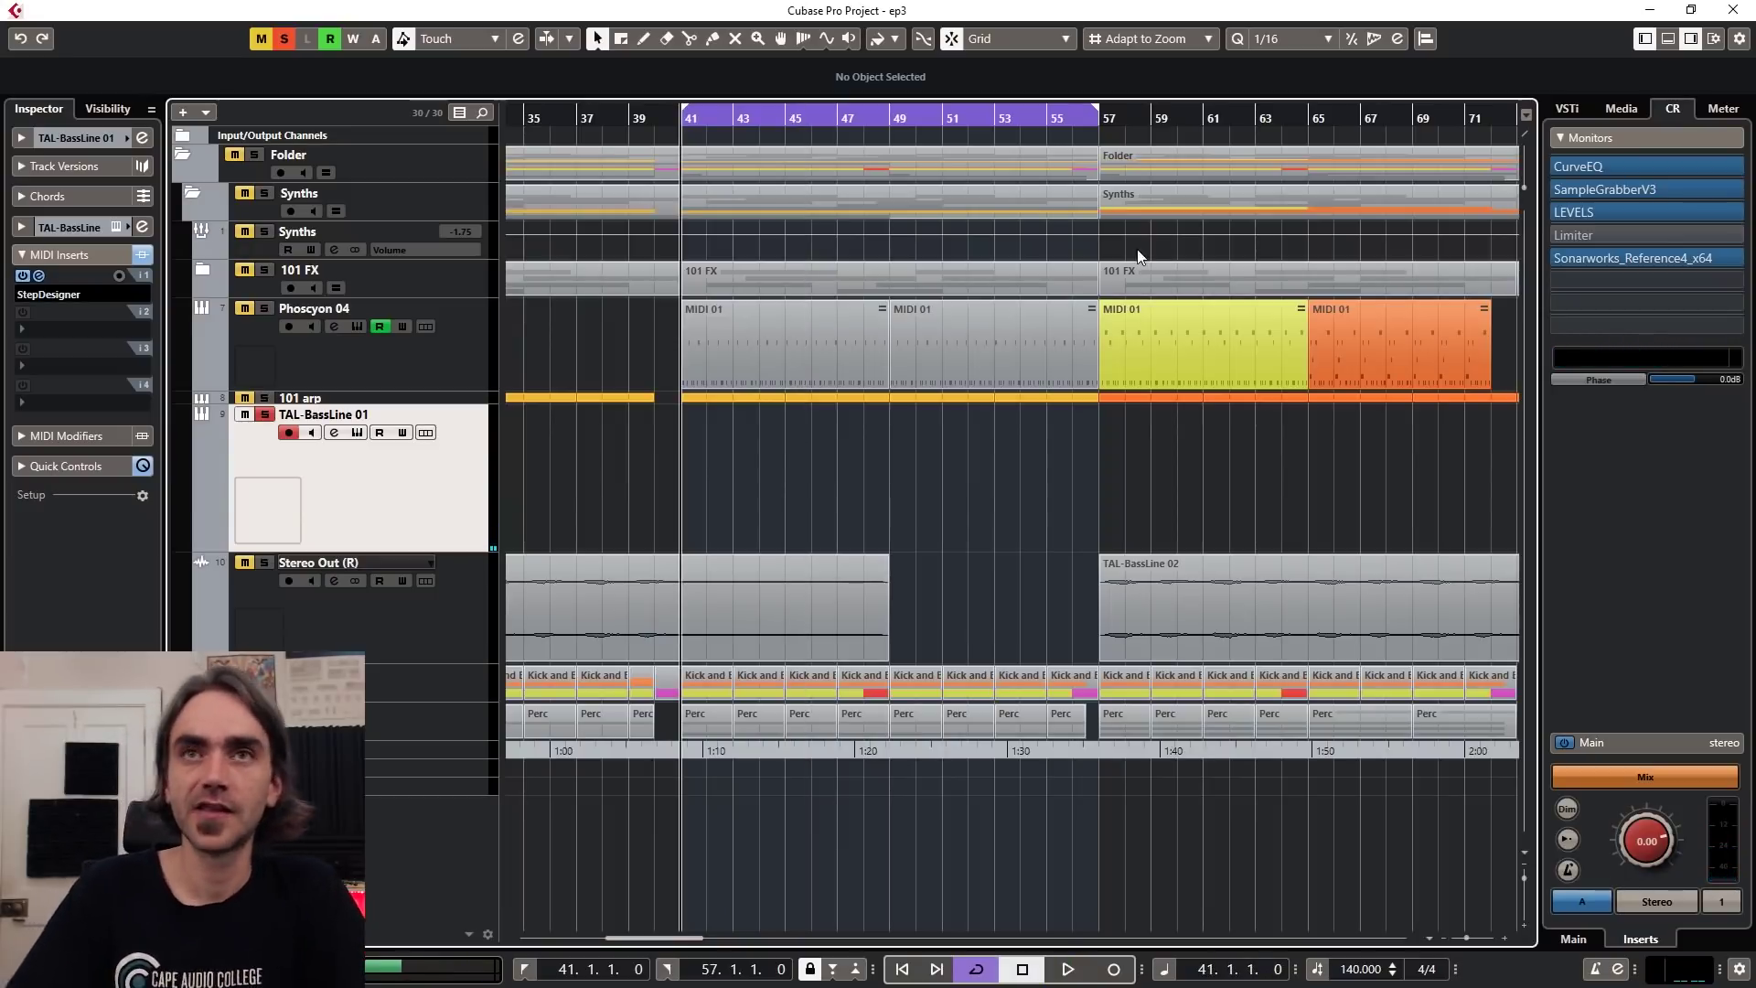
{"action": "left_click", "coordinate": [41, 275]}
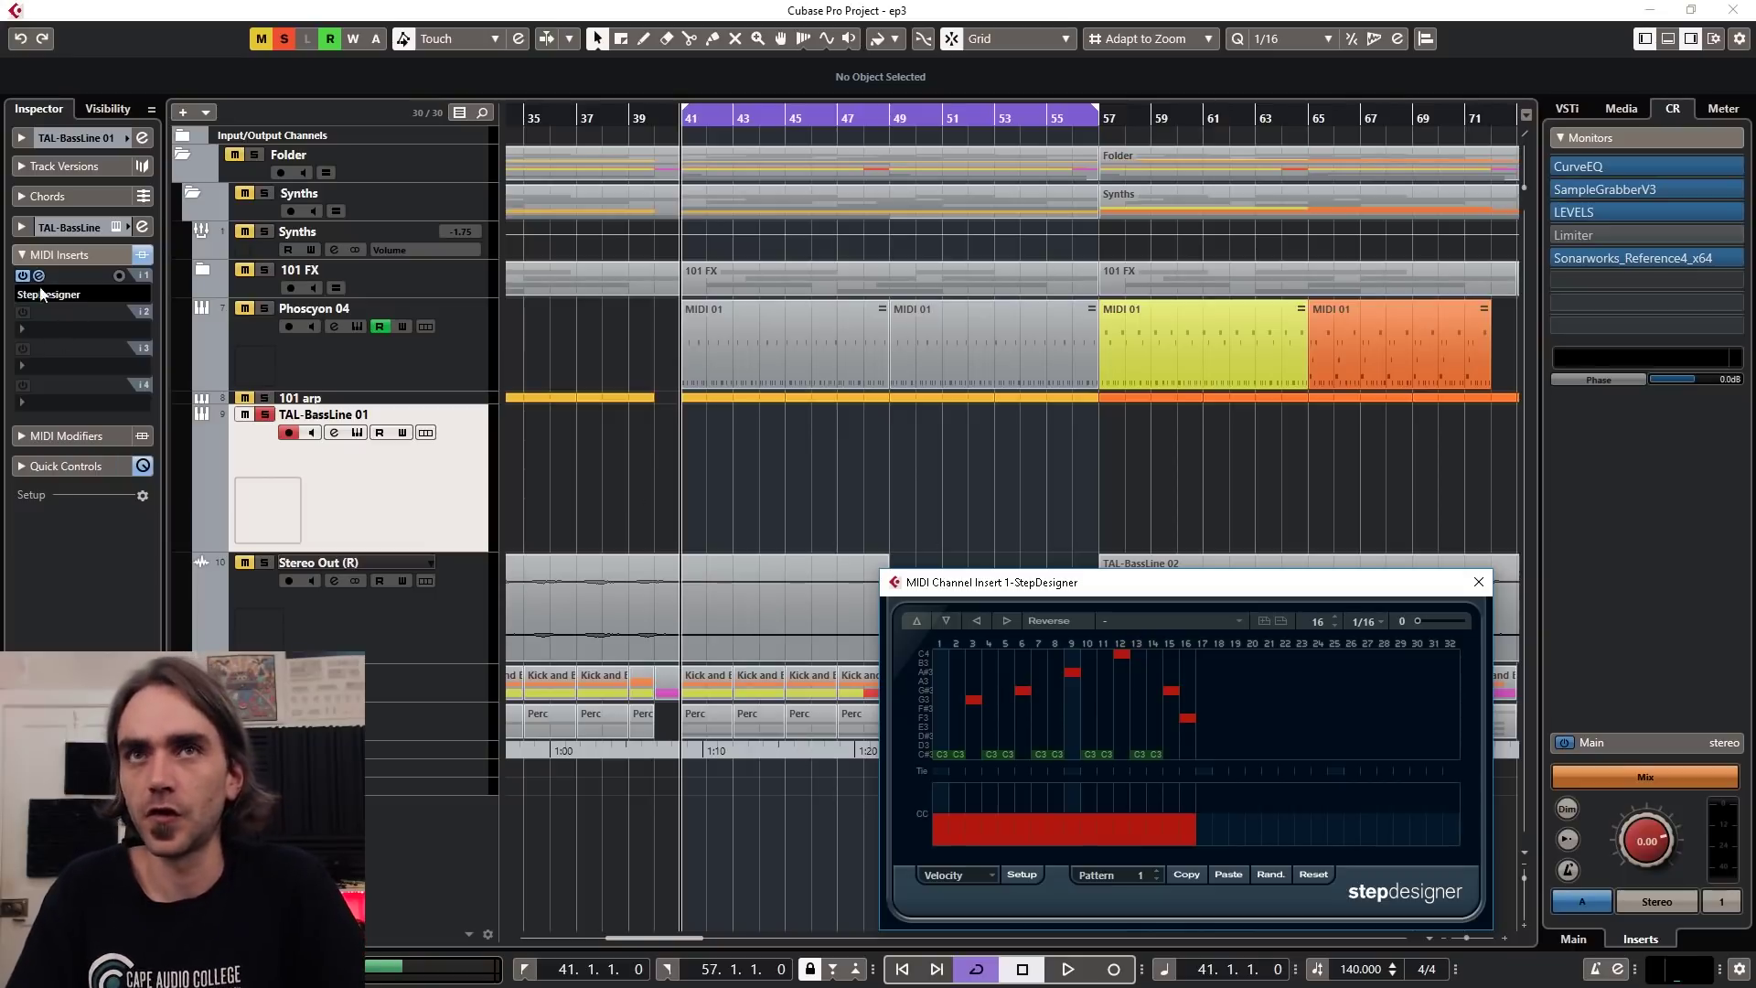
{"action": "left_click", "coordinate": [118, 276]}
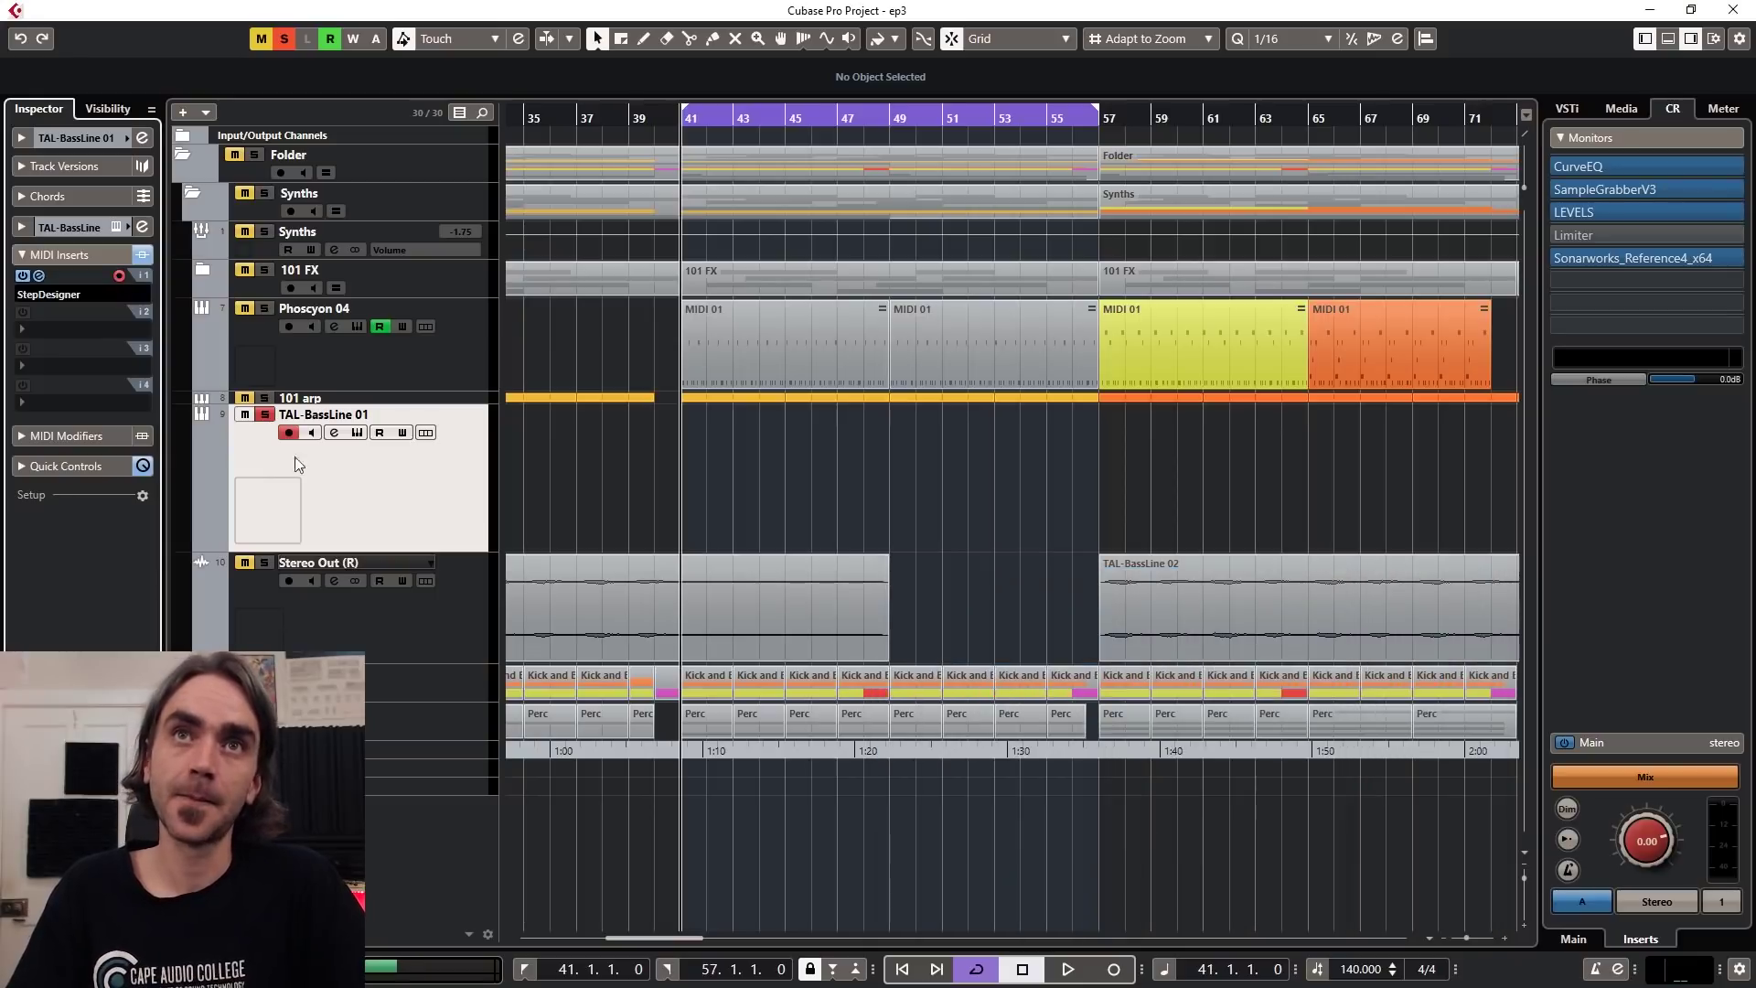
Step: Record the StepDesigner arpeggio onto the TAL-BassLine 01 track from bar 41 to about bar 50, then stop playback
{"action": "left_click", "coordinate": [1114, 972]}
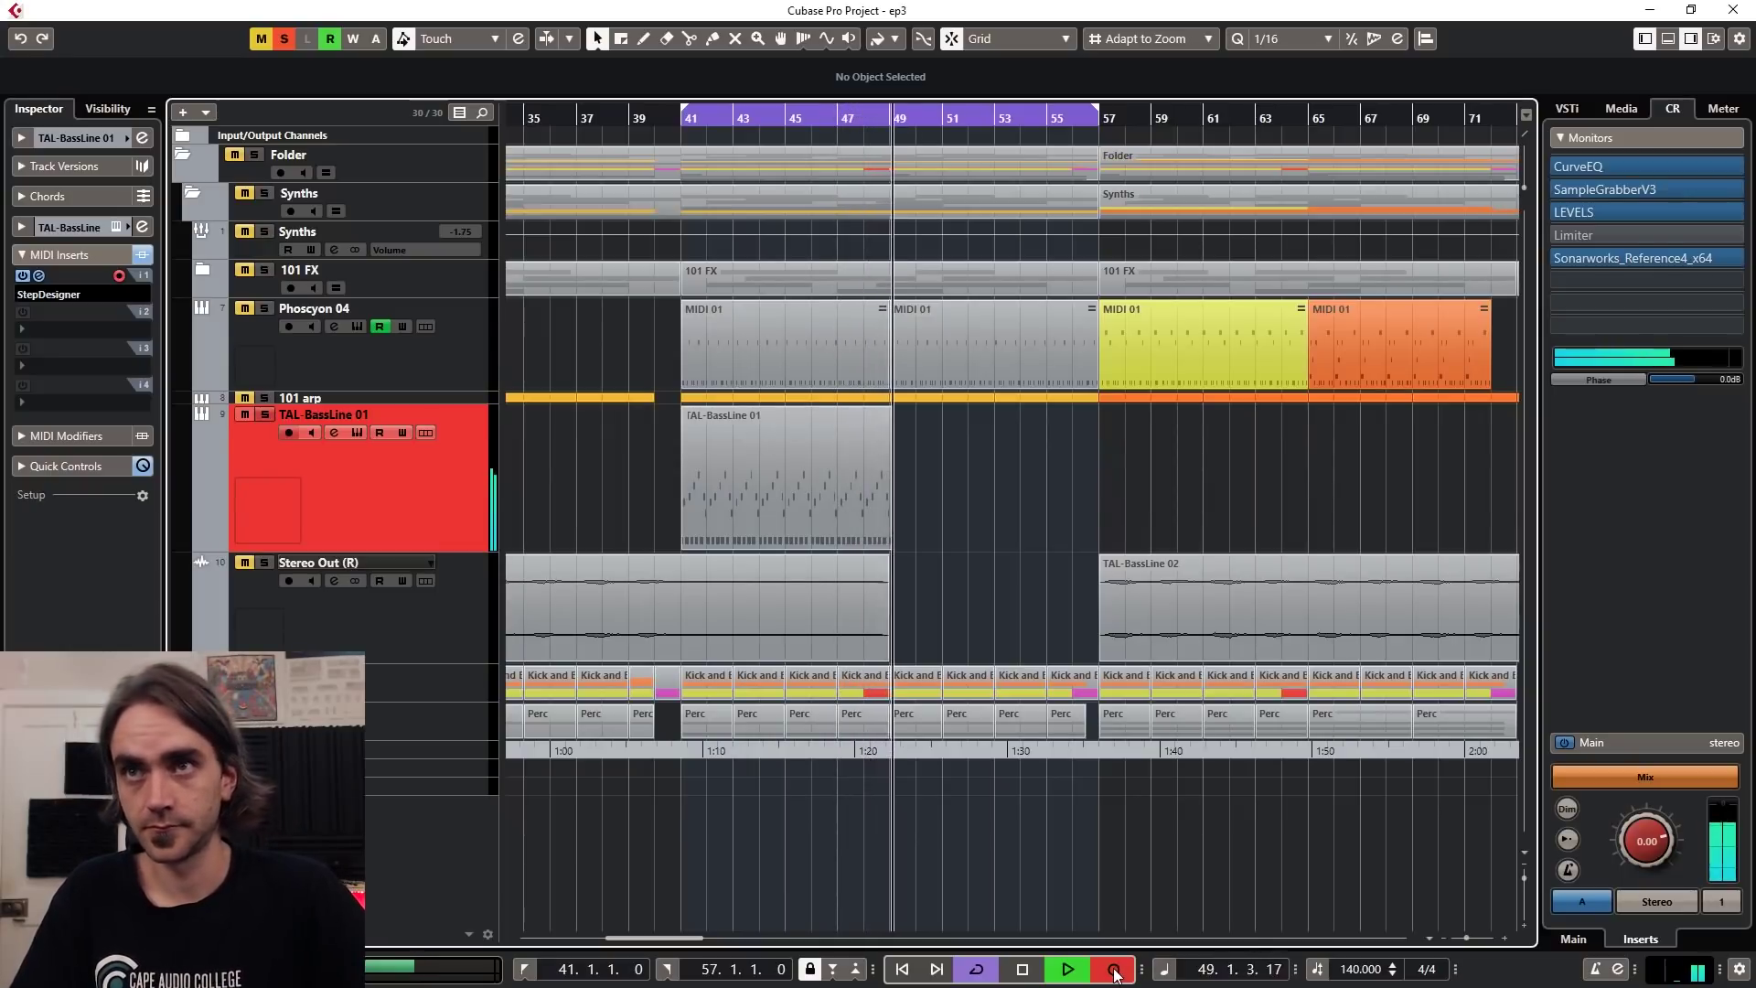
{"action": "left_click", "coordinate": [1114, 972]}
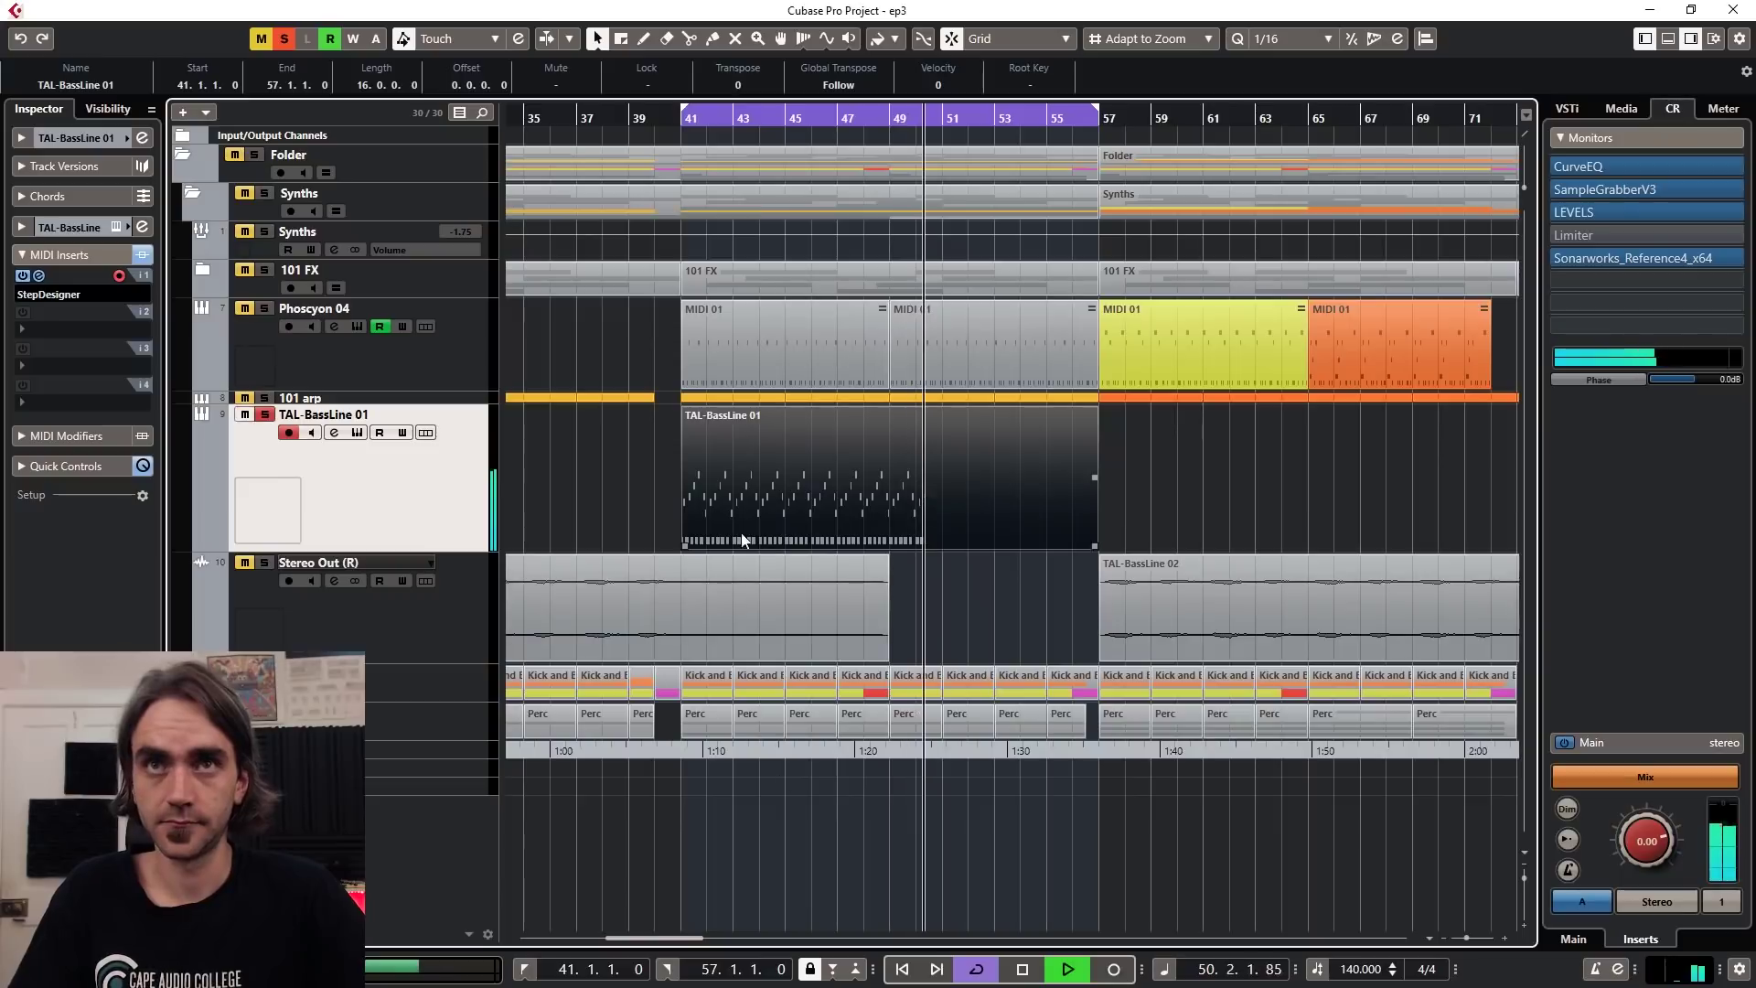
{"action": "left_click", "coordinate": [561, 505]}
{"action": "key", "text": "space"}
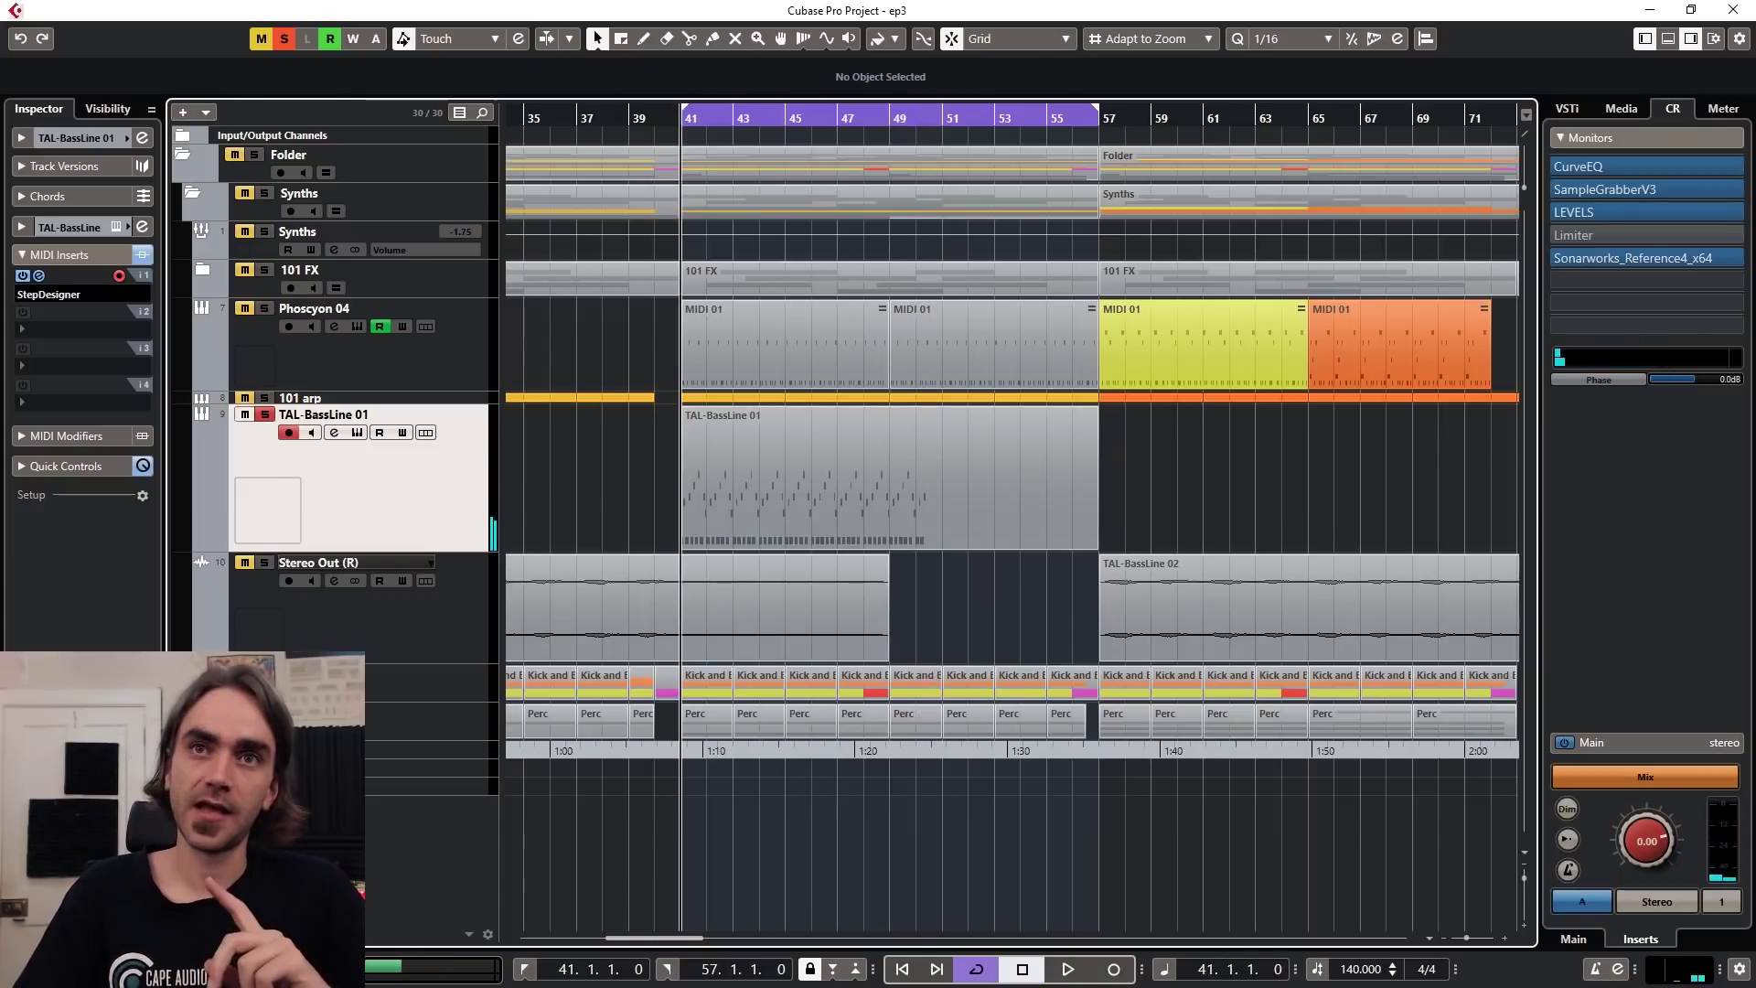
Step: Unfold the Kick and Bass folder and compare the recorded TAL-BassLine 01 notes with the 101 Bass parts below
{"action": "left_click", "coordinate": [406, 715]}
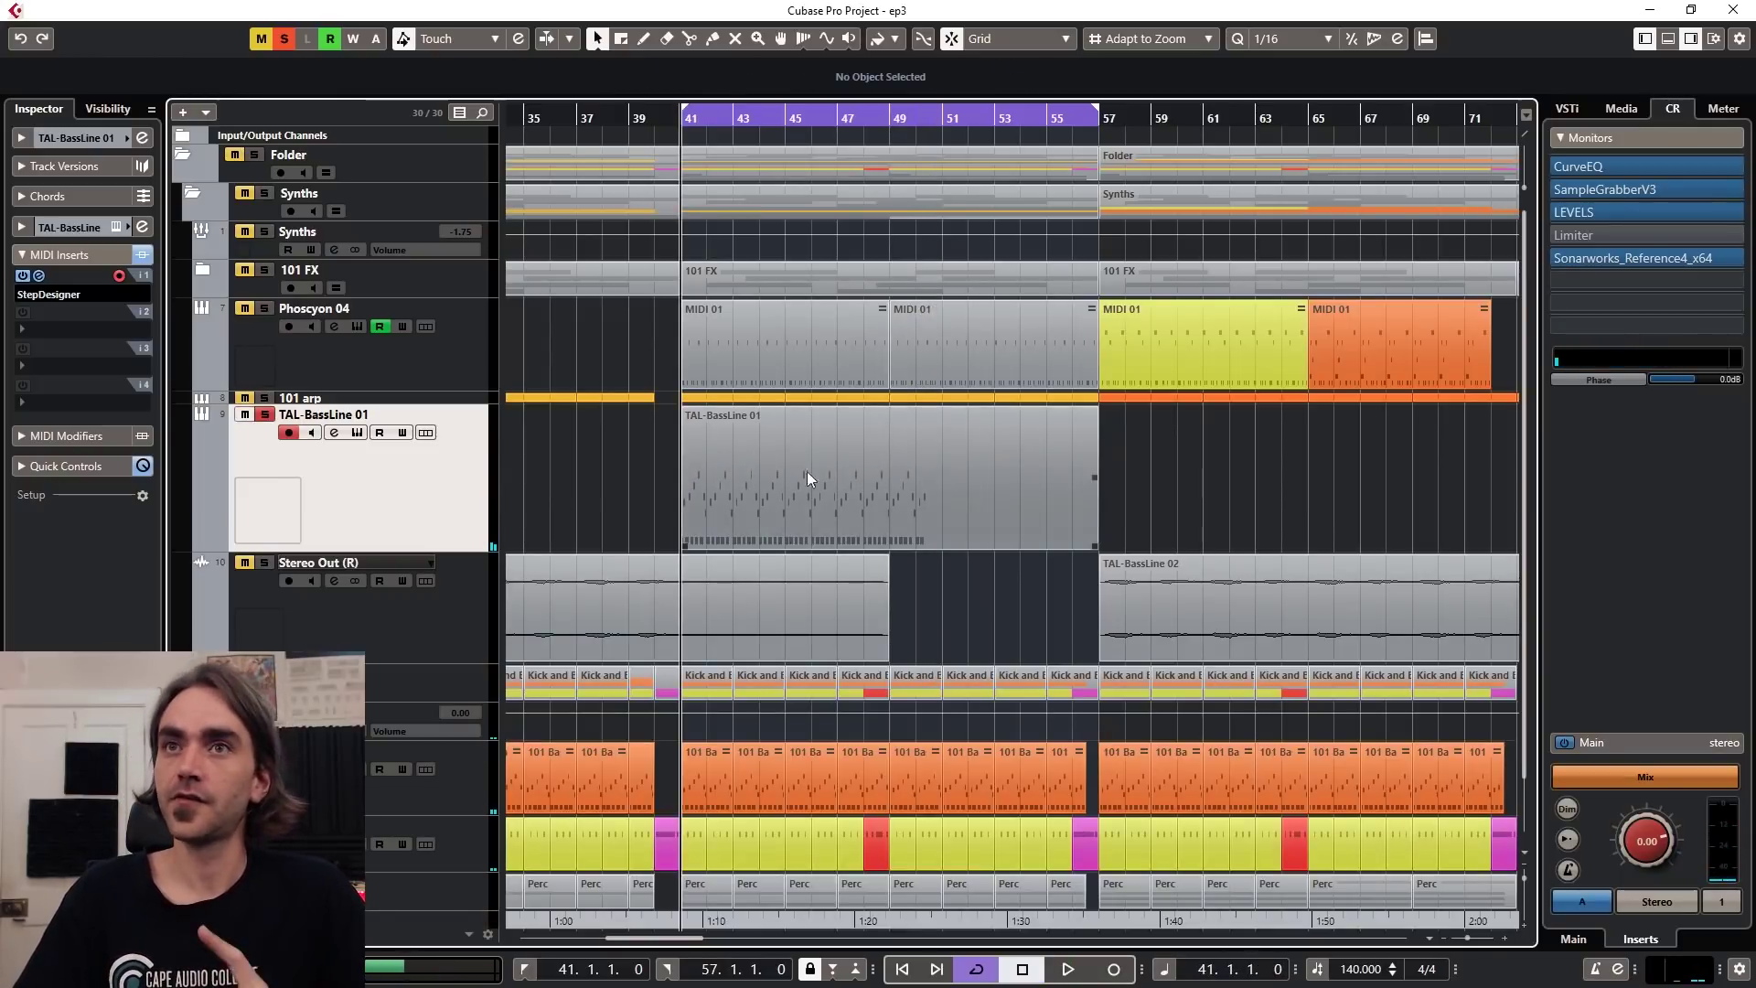
{"action": "scroll", "coordinate": [756, 483], "scroll_direction": "down", "scroll_amount": 2}
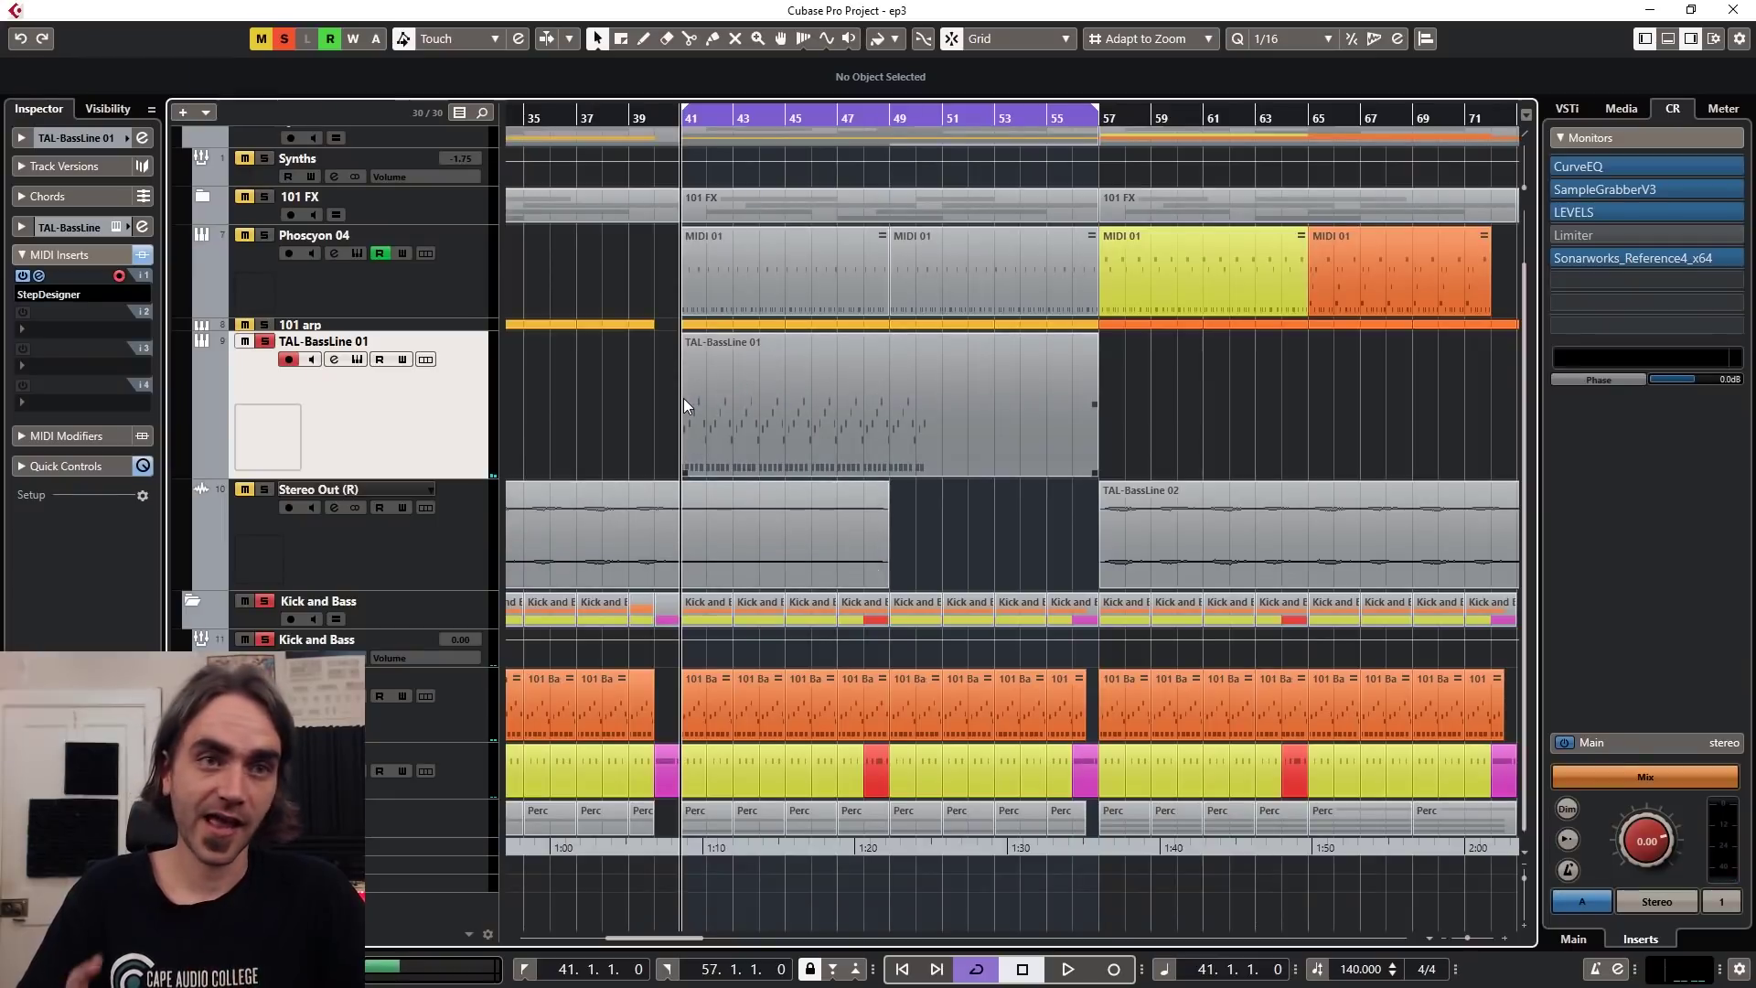
{"action": "key", "text": "h"}
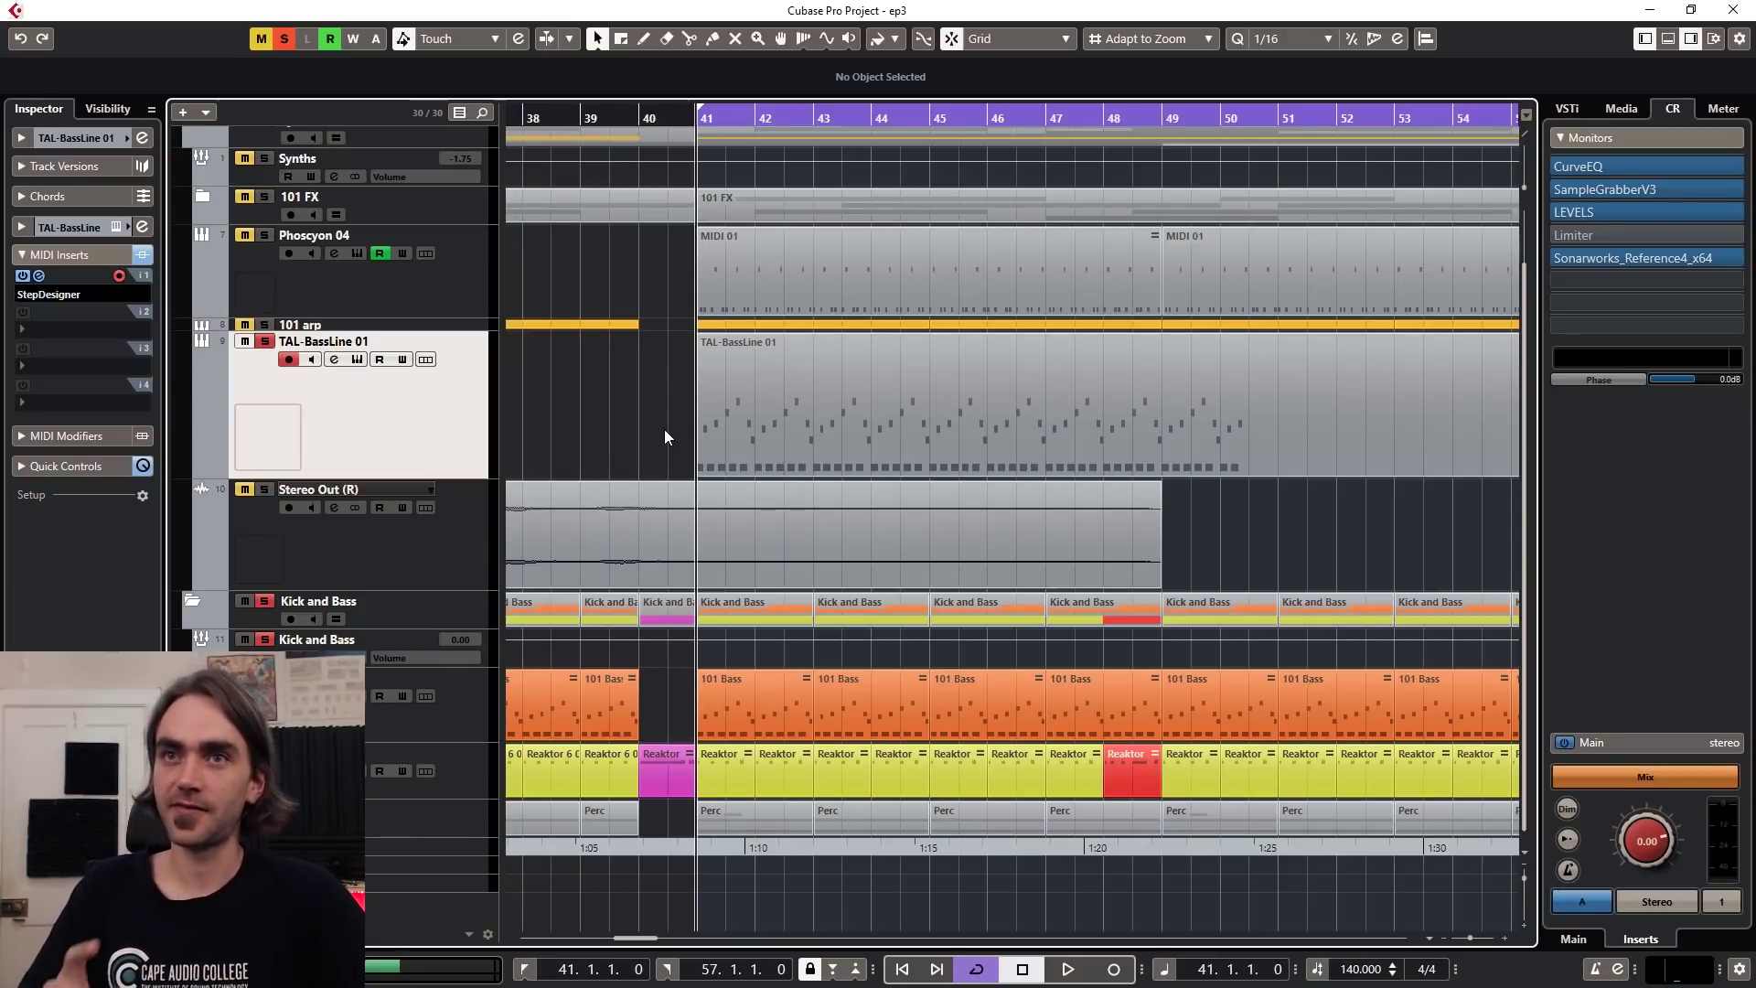
{"action": "key", "text": "h"}
{"action": "key", "text": "h"}
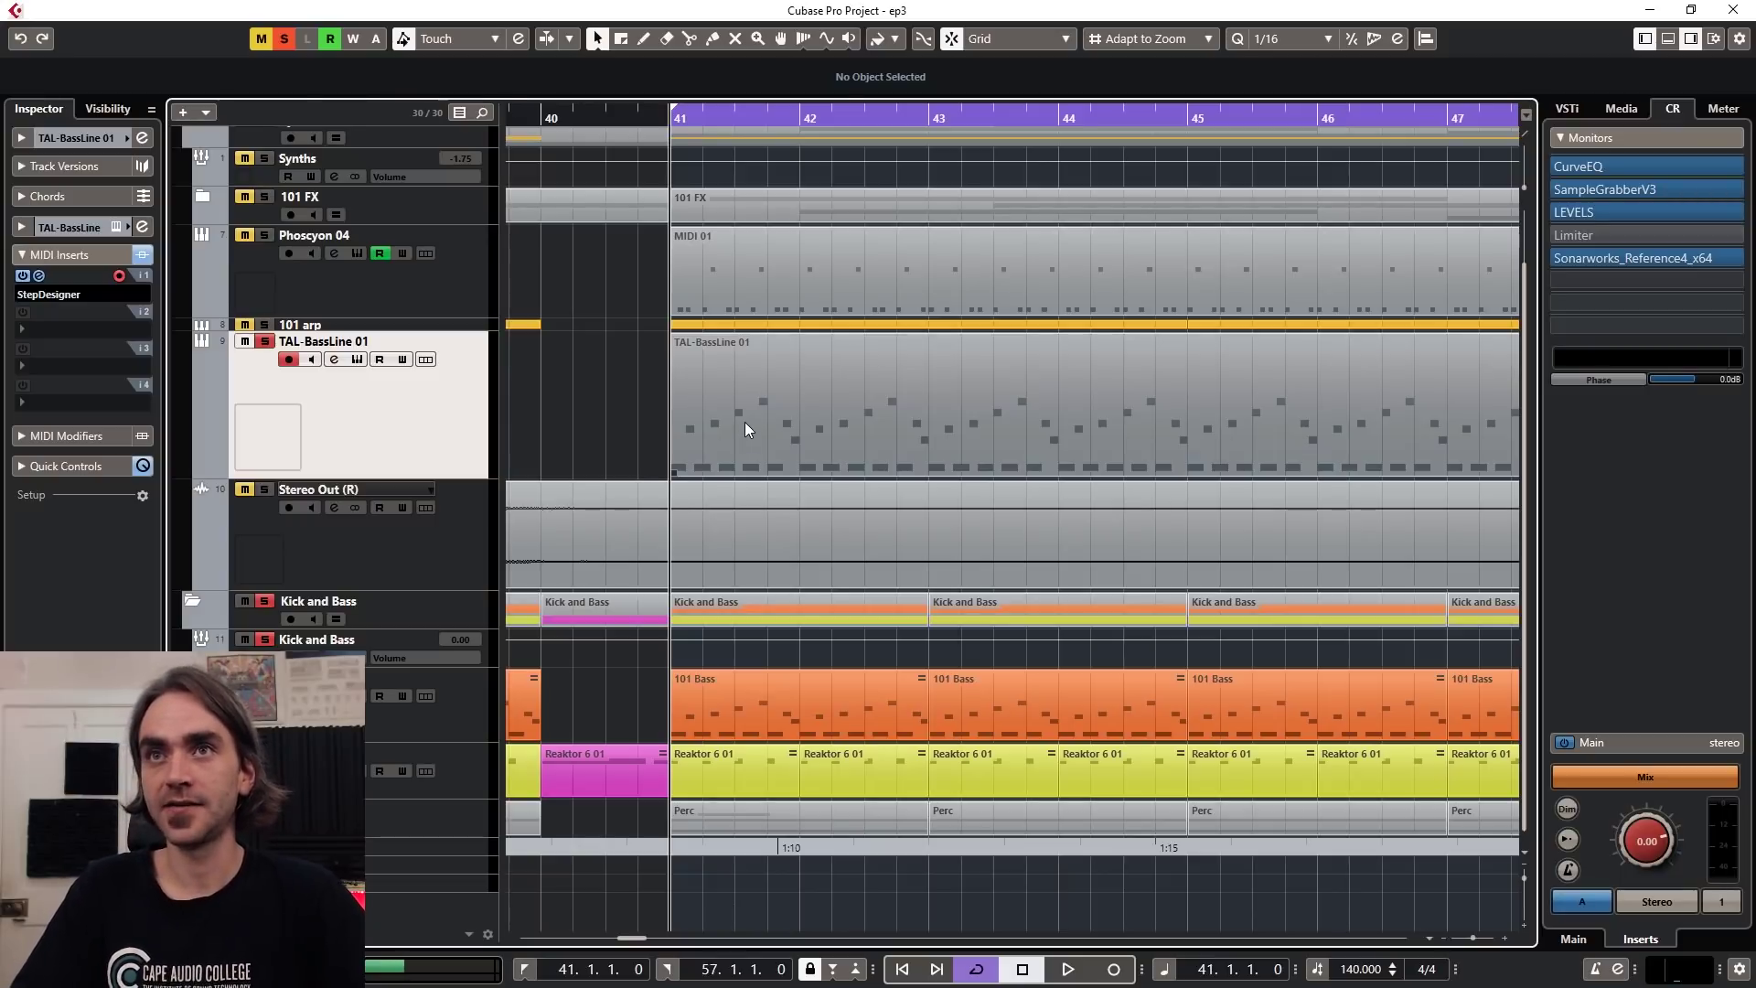
{"action": "left_click", "coordinate": [744, 421]}
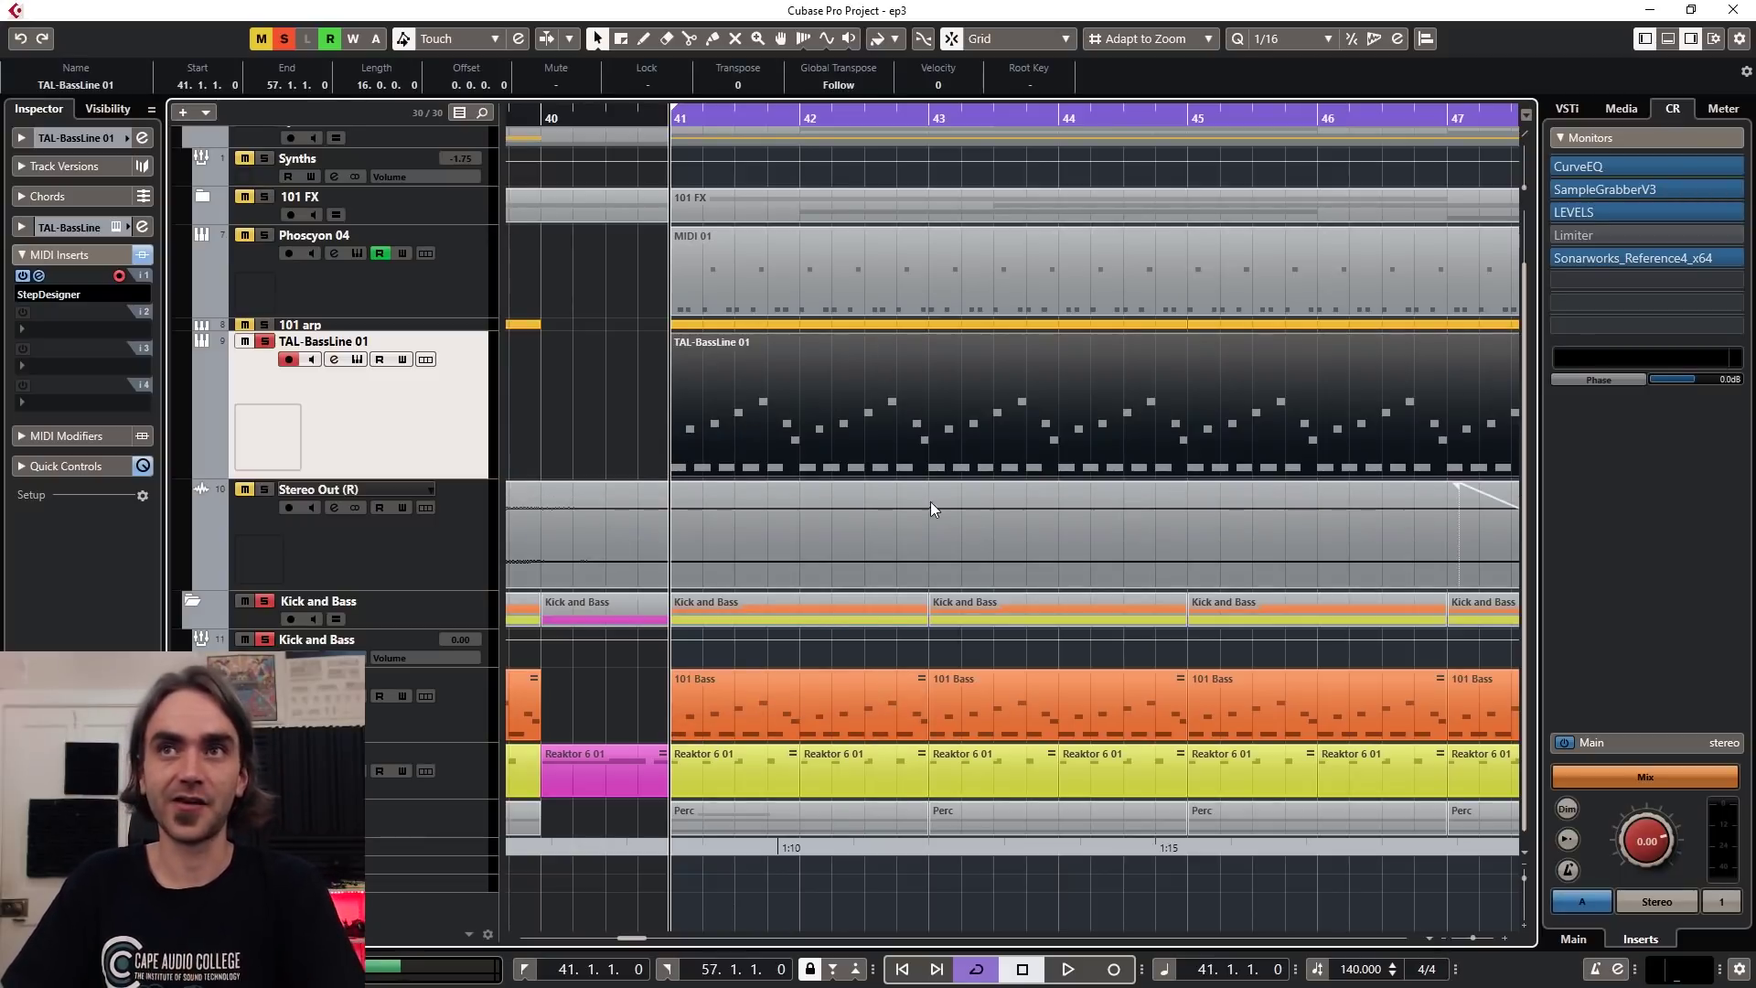
Step: Examine the arrangement before and after the recorded TAL-BassLine 01 part against the 101 Bass sections
{"action": "scroll", "coordinate": [851, 437], "scroll_direction": "down", "scroll_amount": 5, "text": "ctrl"}
{"action": "scroll", "coordinate": [852, 436], "scroll_direction": "down", "scroll_amount": 4, "text": "ctrl"}
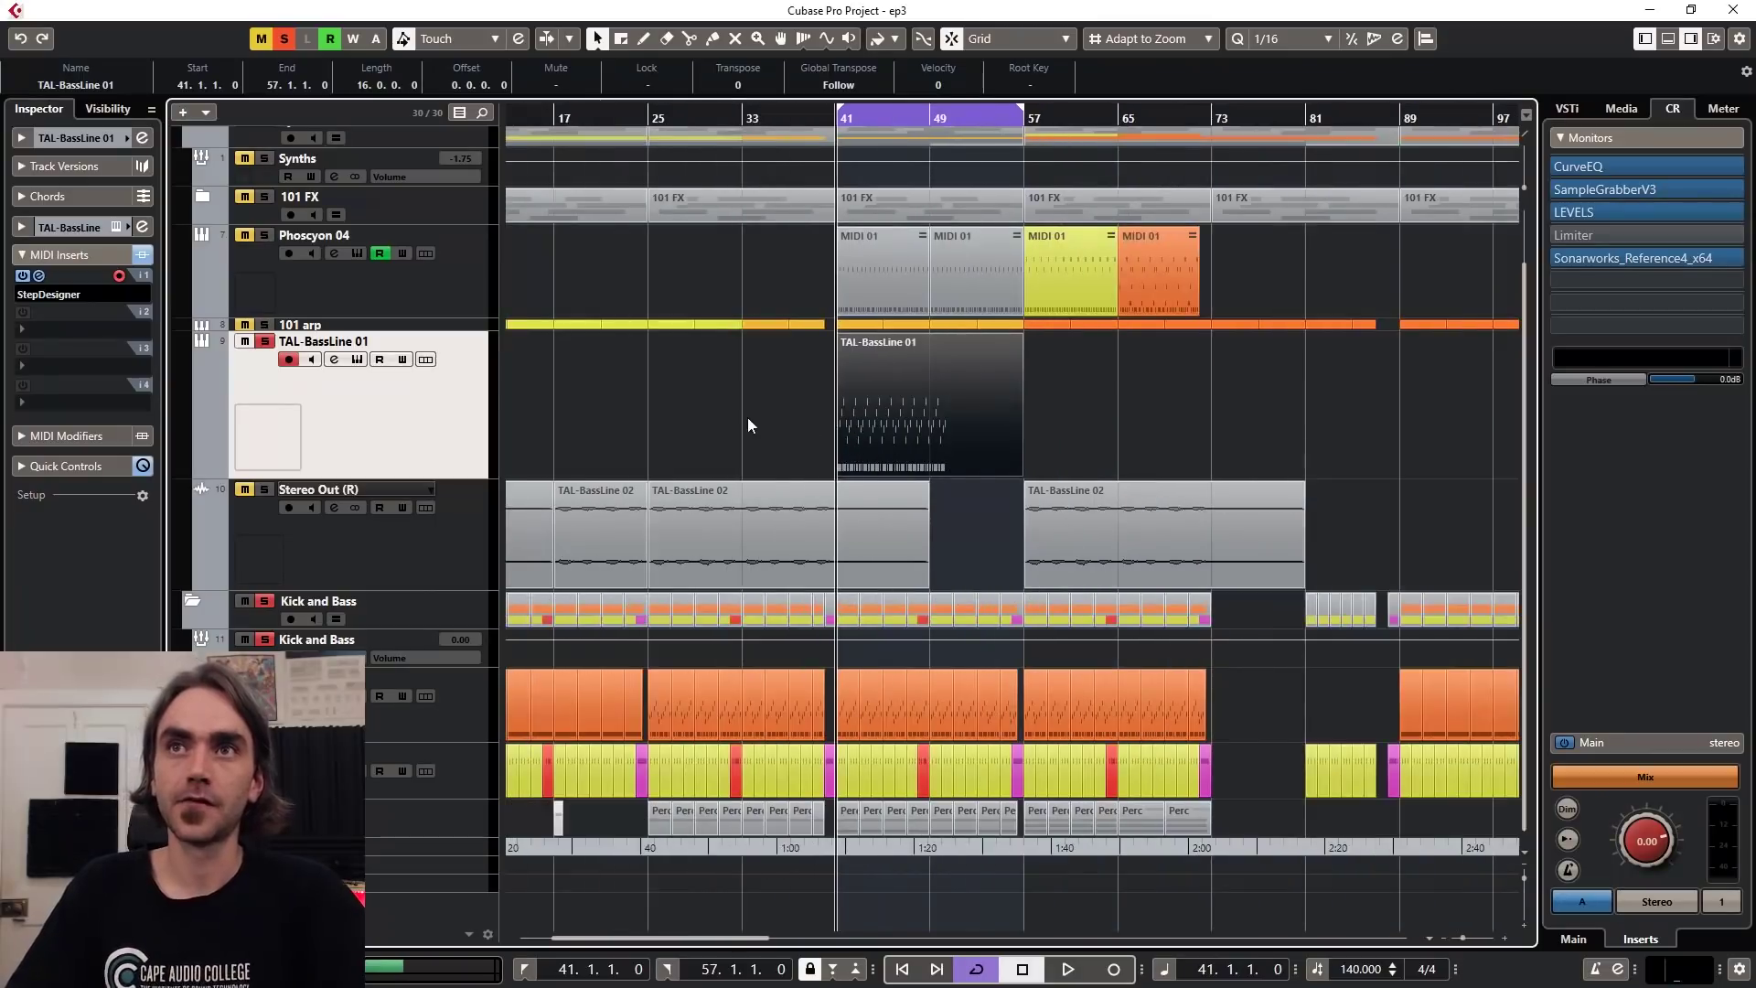
{"action": "left_click", "coordinate": [747, 418]}
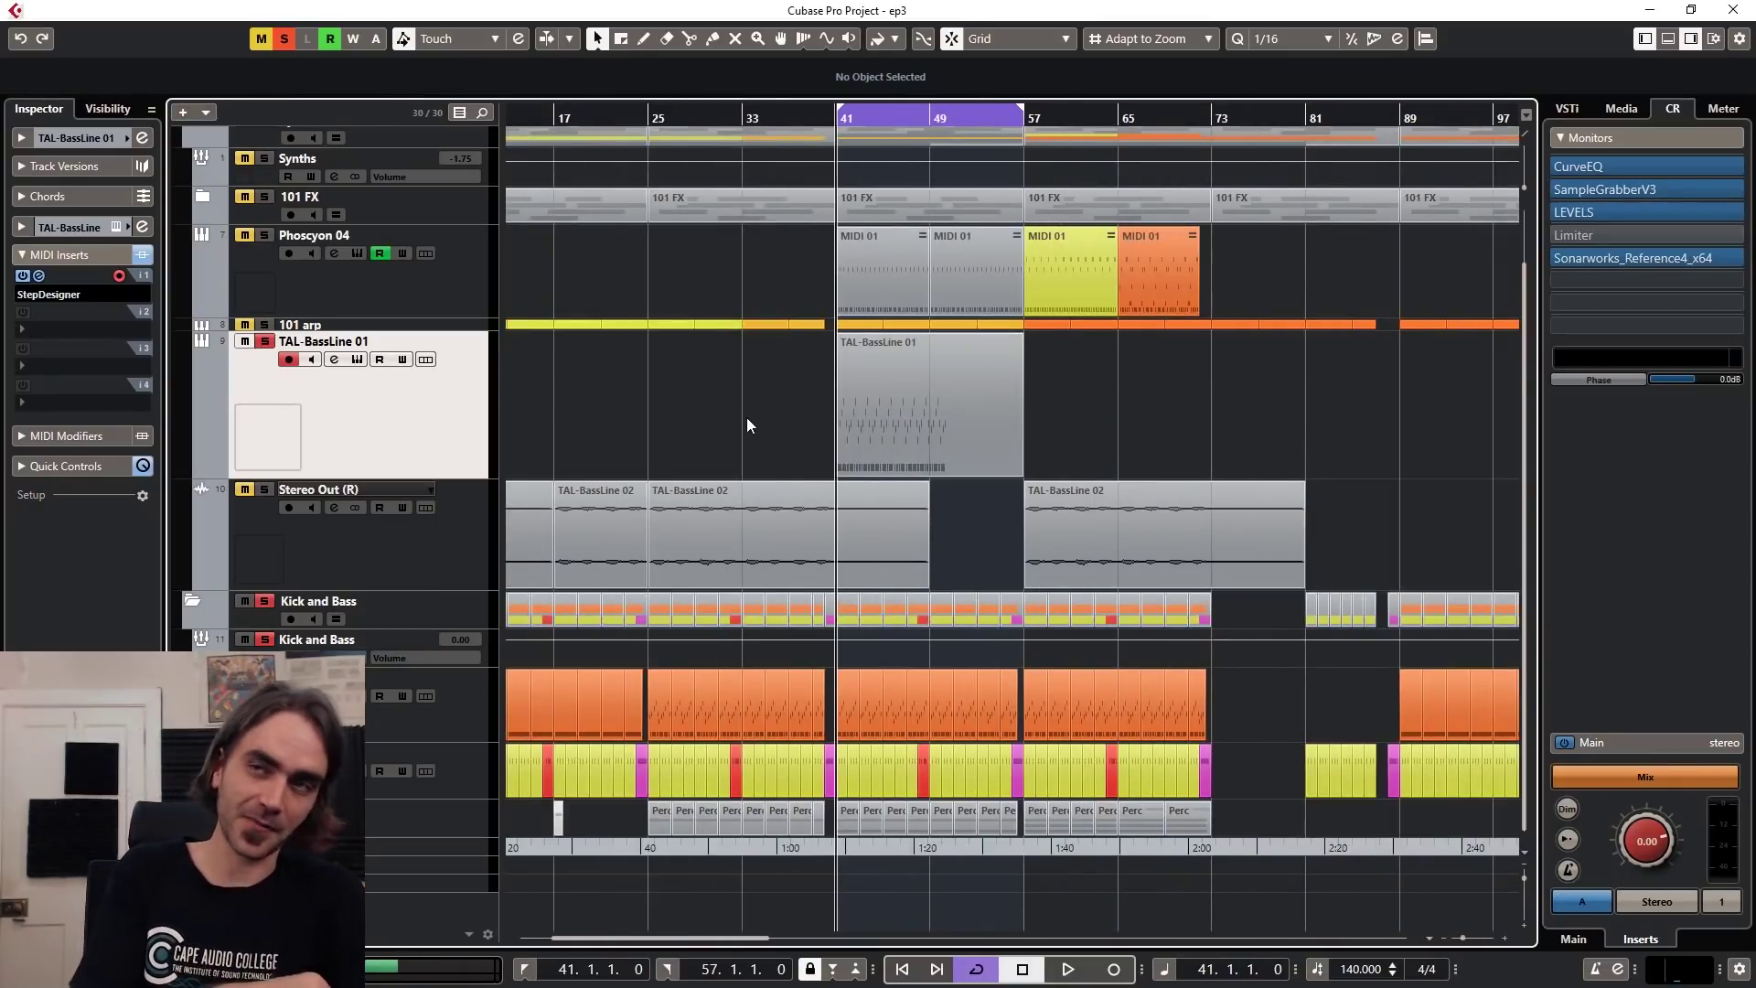
{"action": "scroll", "coordinate": [817, 706], "scroll_direction": "up", "scroll_amount": 3, "text": "ctrl"}
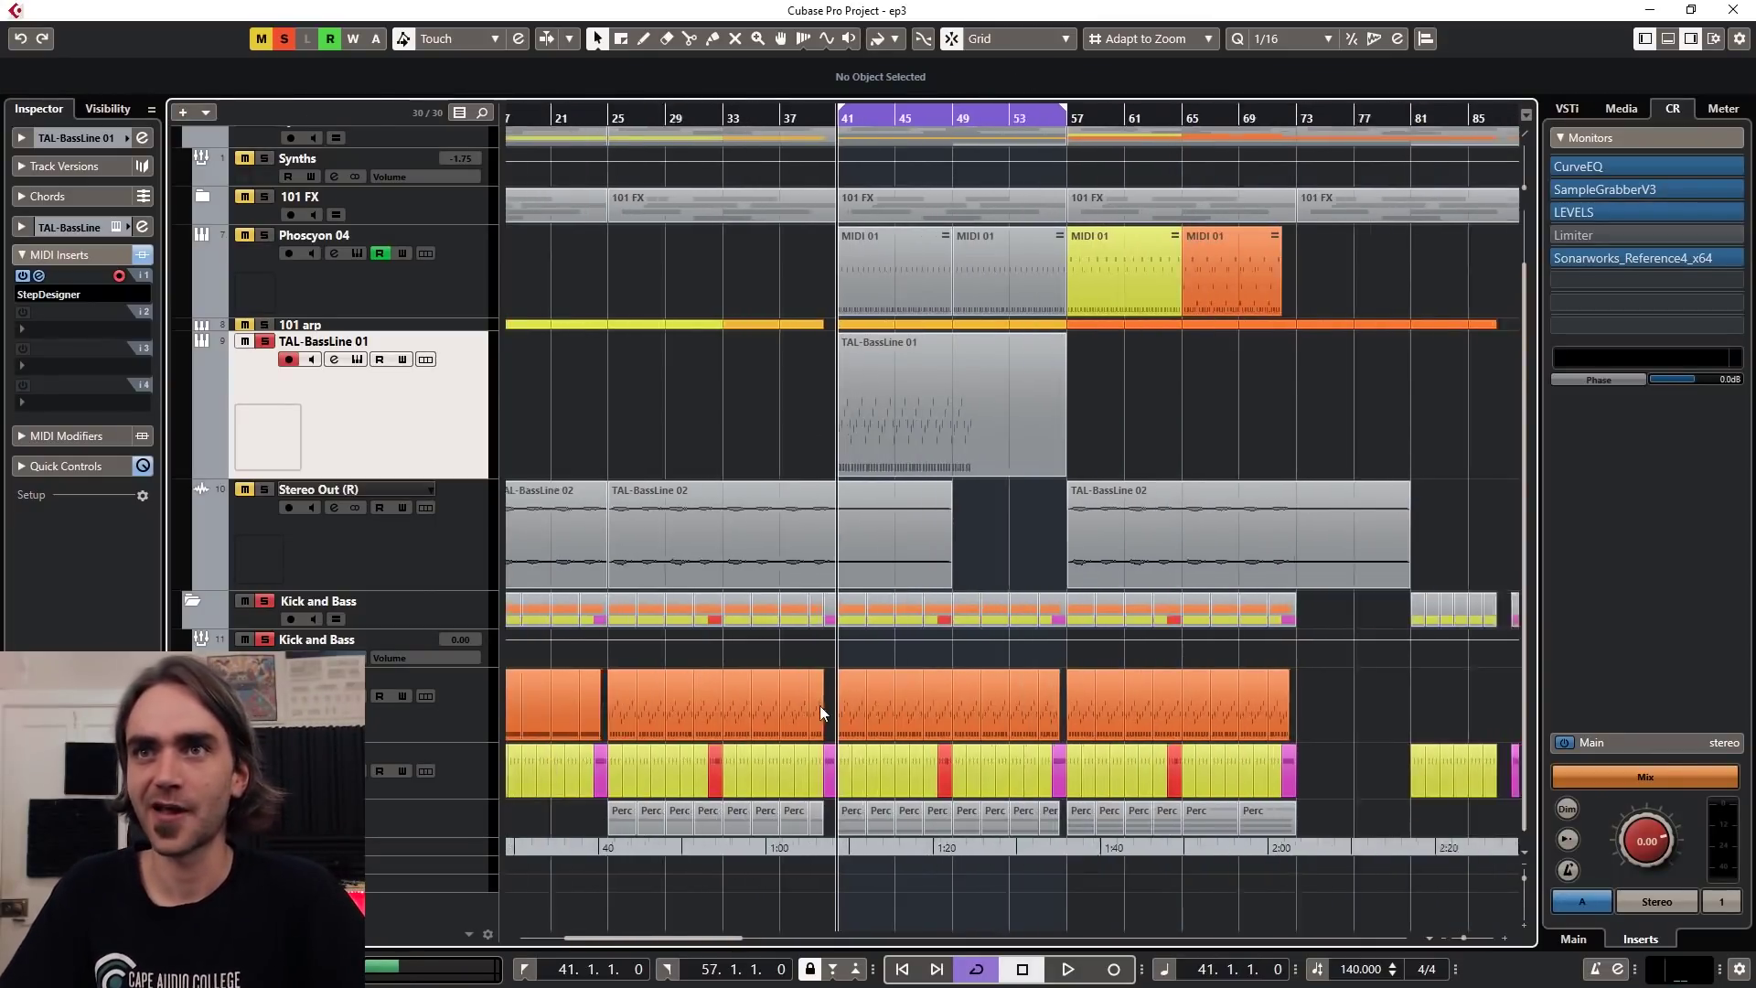
{"action": "scroll", "coordinate": [1030, 716], "scroll_direction": "down", "scroll_amount": 2, "text": "ctrl"}
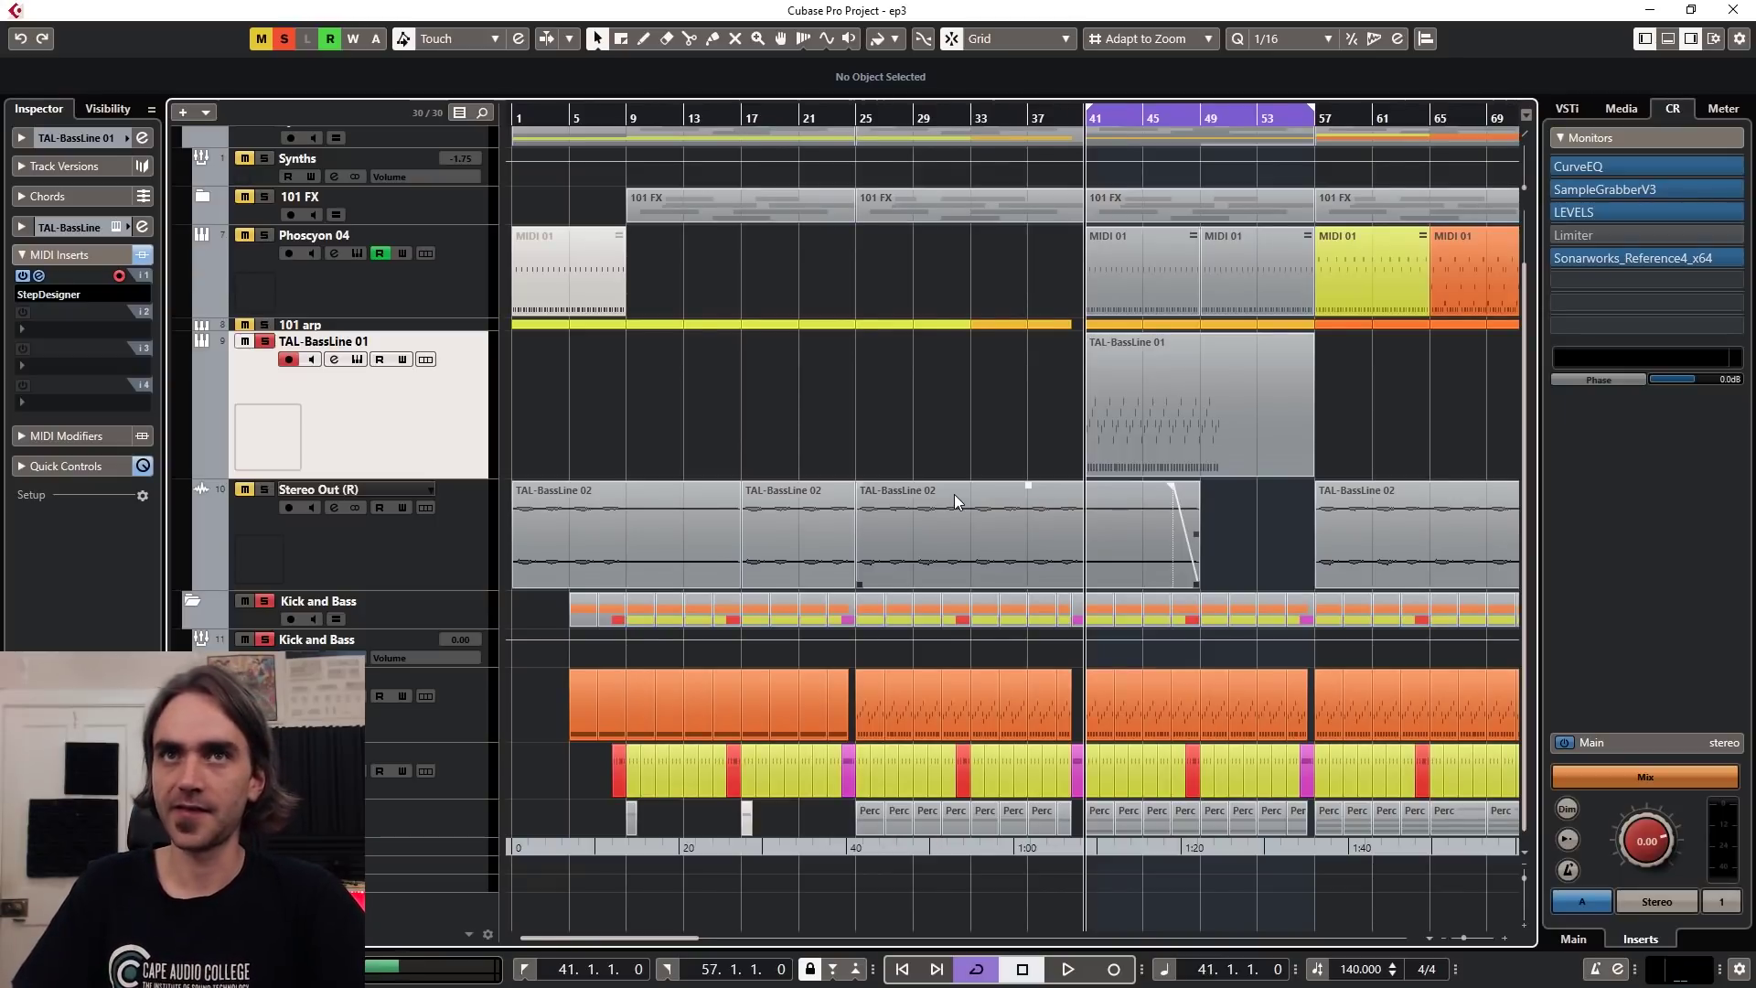
{"action": "key", "text": "h"}
{"action": "scroll", "coordinate": [655, 463], "scroll_direction": "right", "scroll_amount": 5}
{"action": "scroll", "coordinate": [640, 451], "scroll_direction": "left", "scroll_amount": 7}
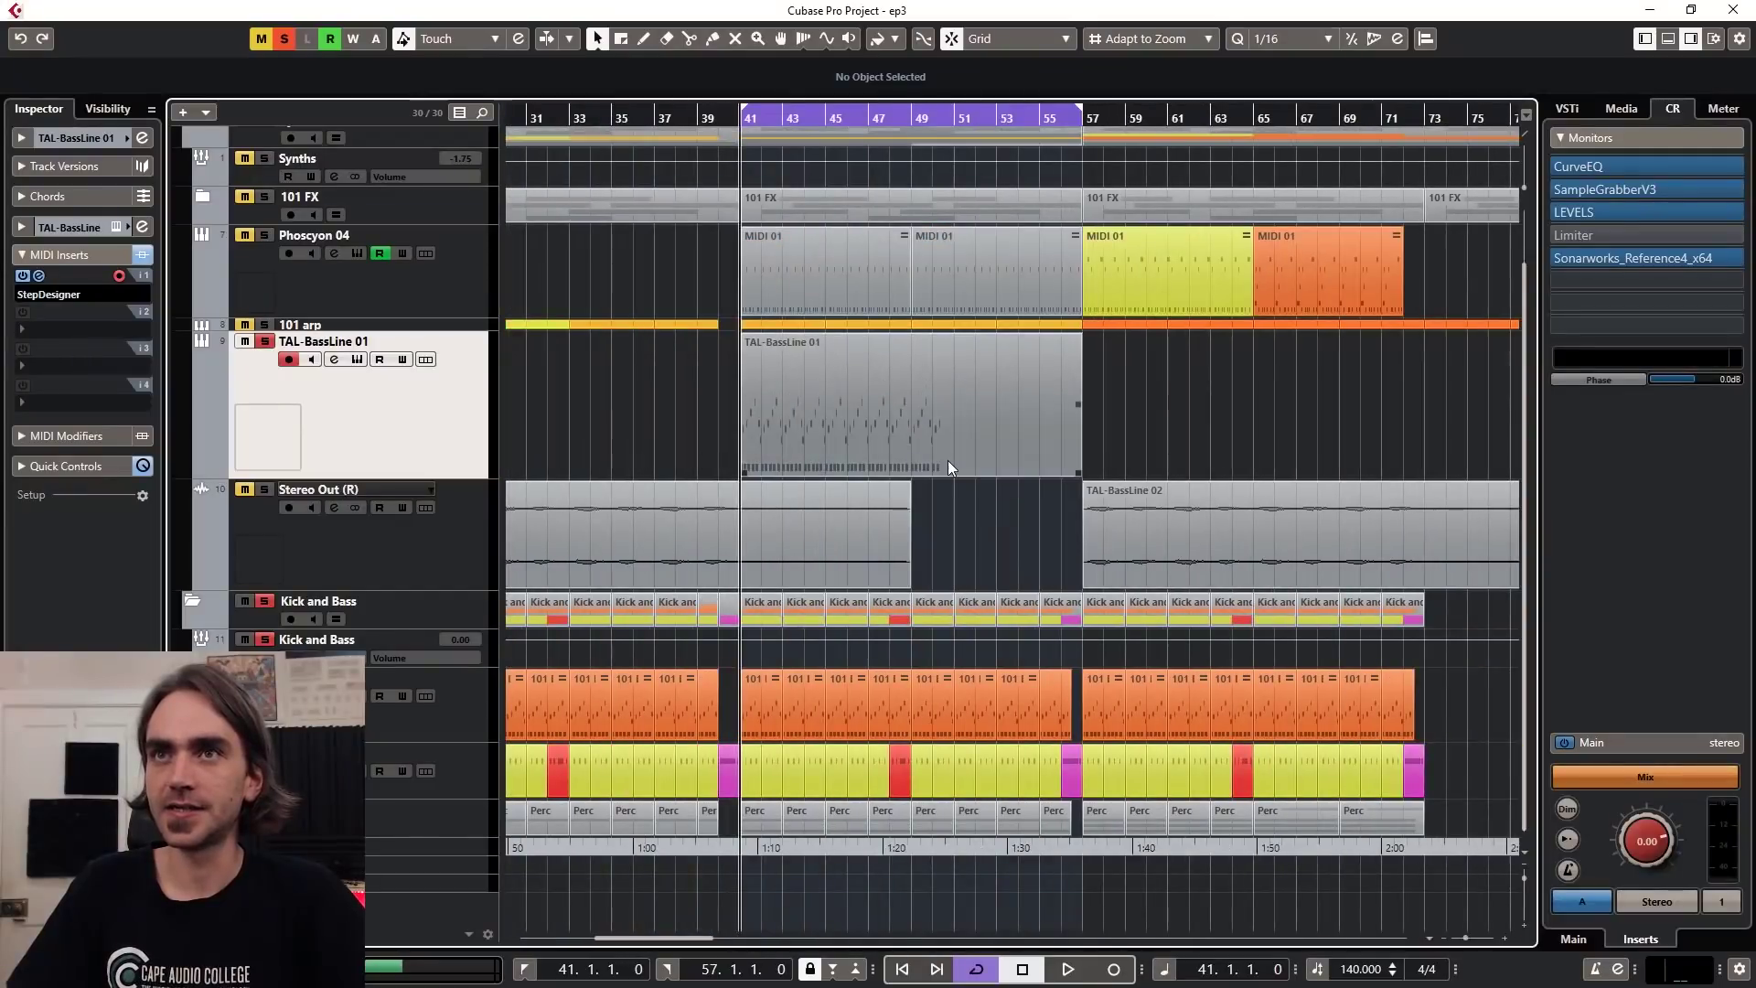
{"action": "scroll", "coordinate": [948, 459], "scroll_direction": "up", "scroll_amount": 3}
{"action": "scroll", "coordinate": [874, 455], "scroll_direction": "down", "scroll_amount": 4}
{"action": "scroll", "coordinate": [674, 538], "scroll_direction": "left", "scroll_amount": 4}
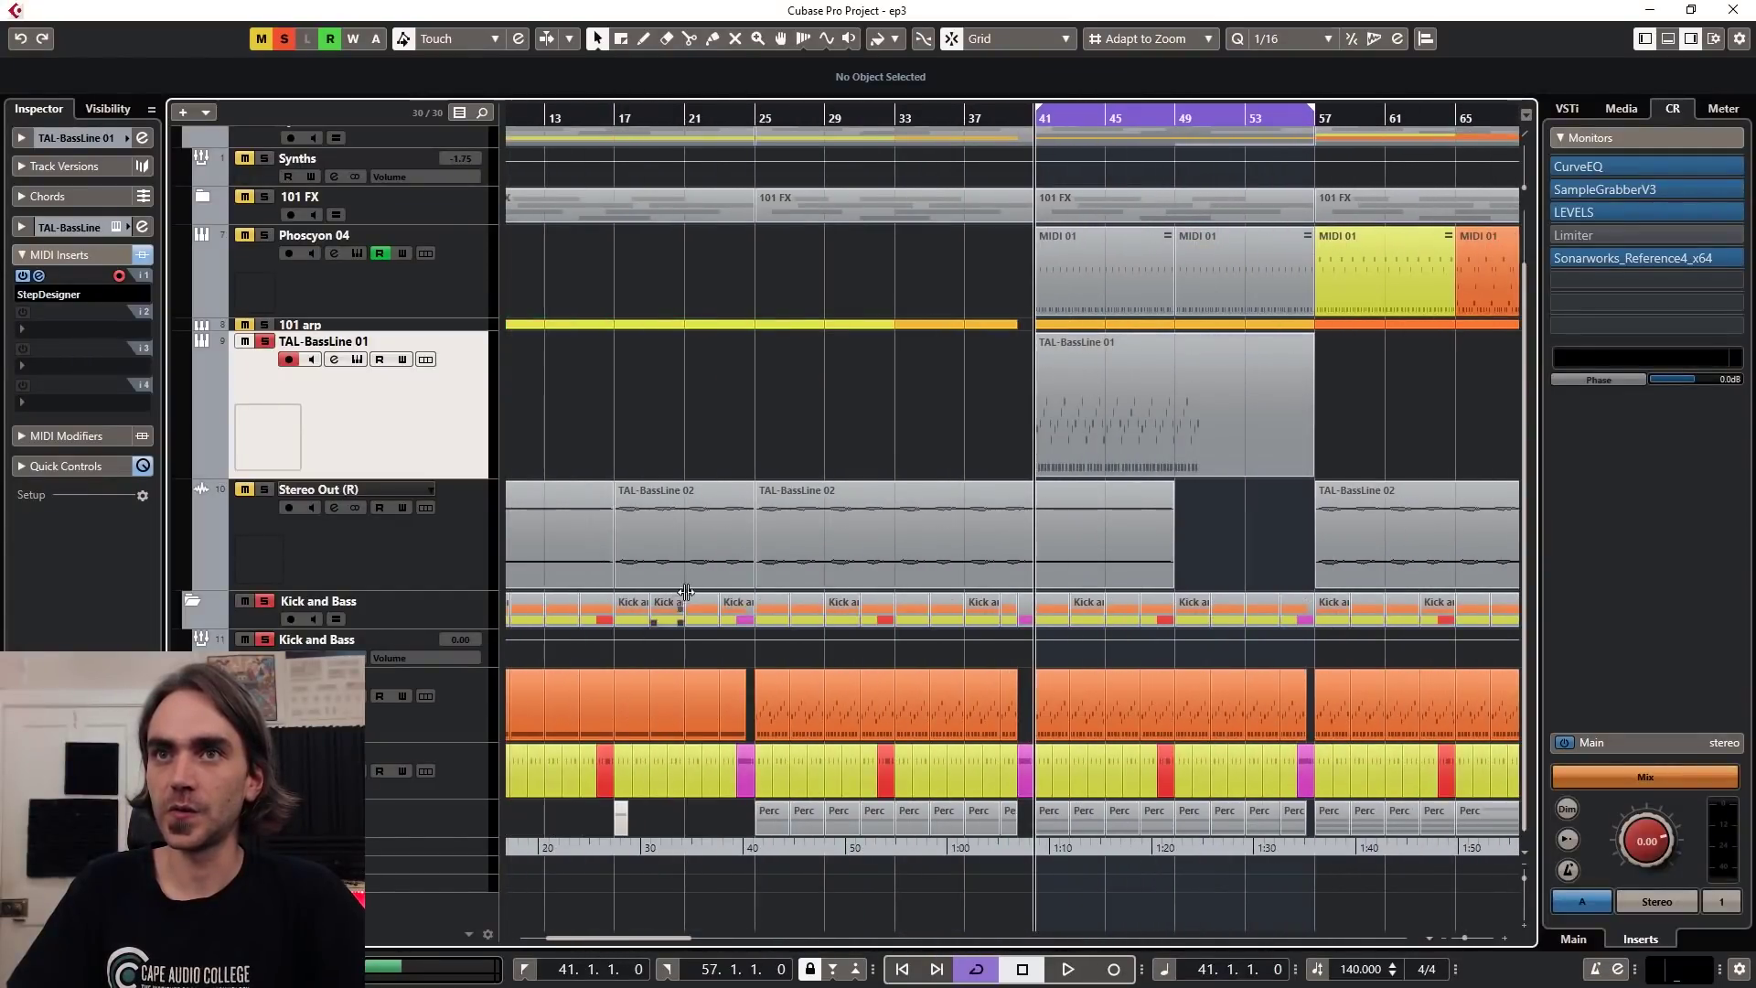
Step: Shorten the recorded TAL-BassLine 01 part so that it ends at bar 49
{"action": "scroll", "coordinate": [1111, 539], "scroll_direction": "up", "scroll_amount": 2}
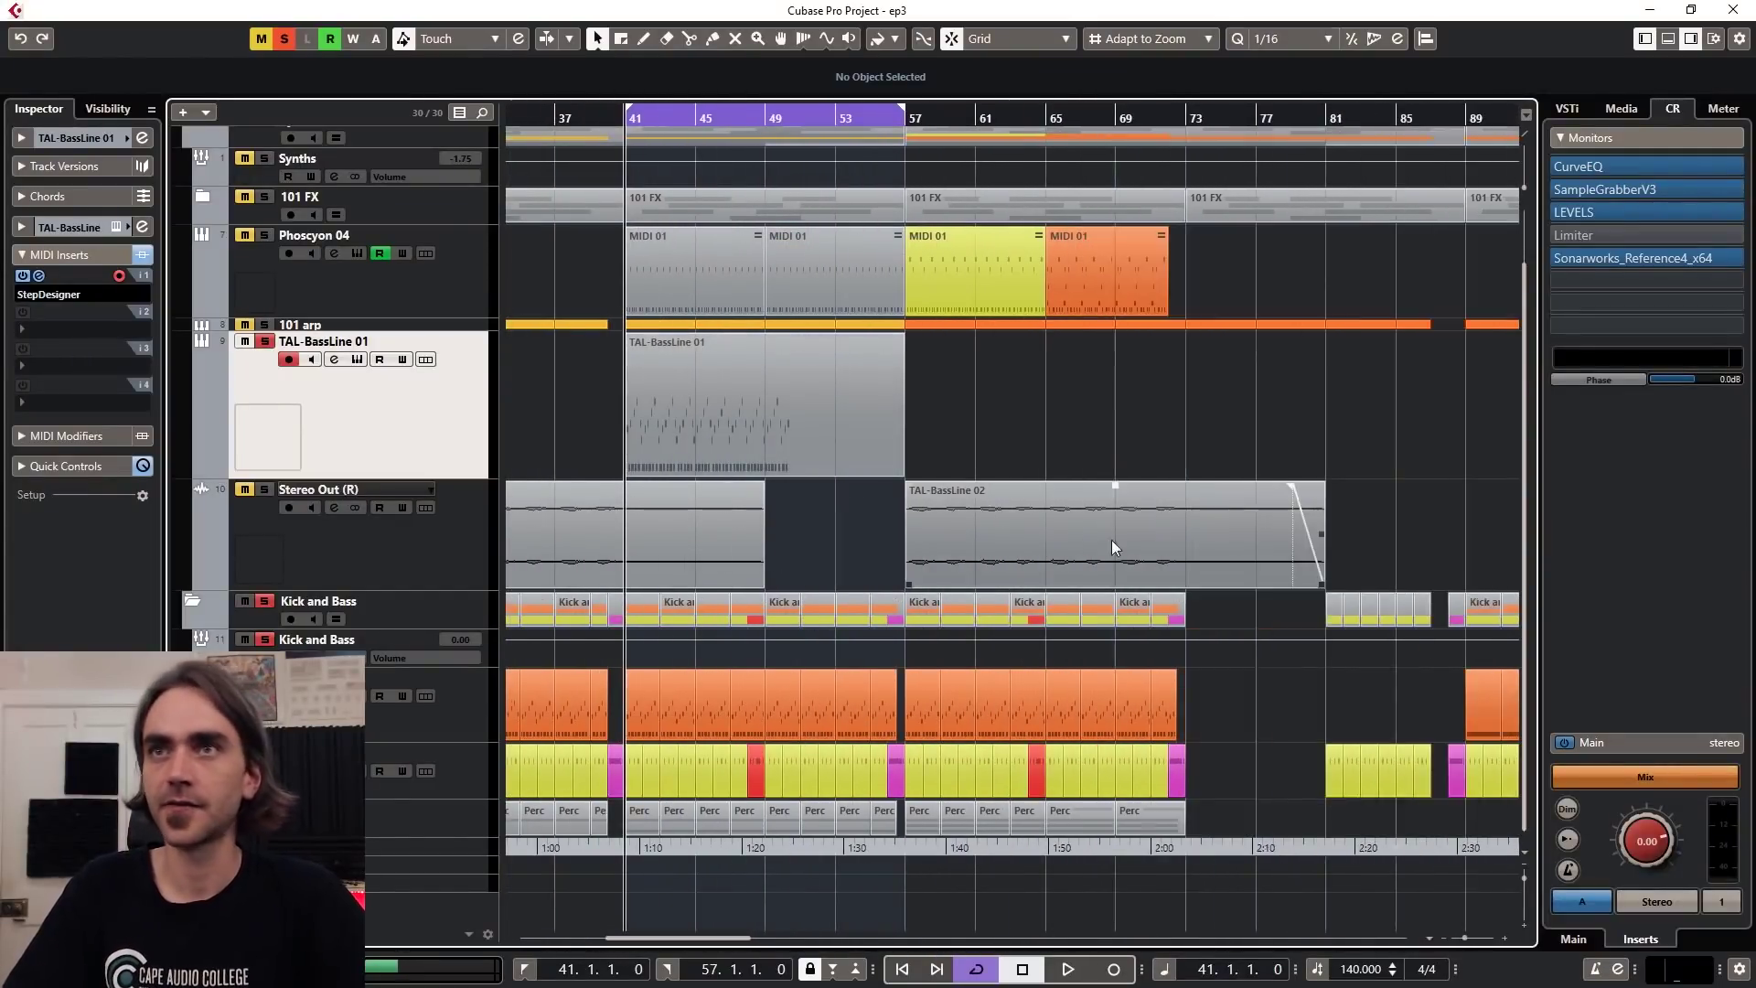
{"action": "scroll", "coordinate": [829, 516], "scroll_direction": "up", "scroll_amount": 2}
{"action": "scroll", "coordinate": [1002, 445], "scroll_direction": "up", "scroll_amount": 1}
{"action": "left_click", "coordinate": [1002, 444]}
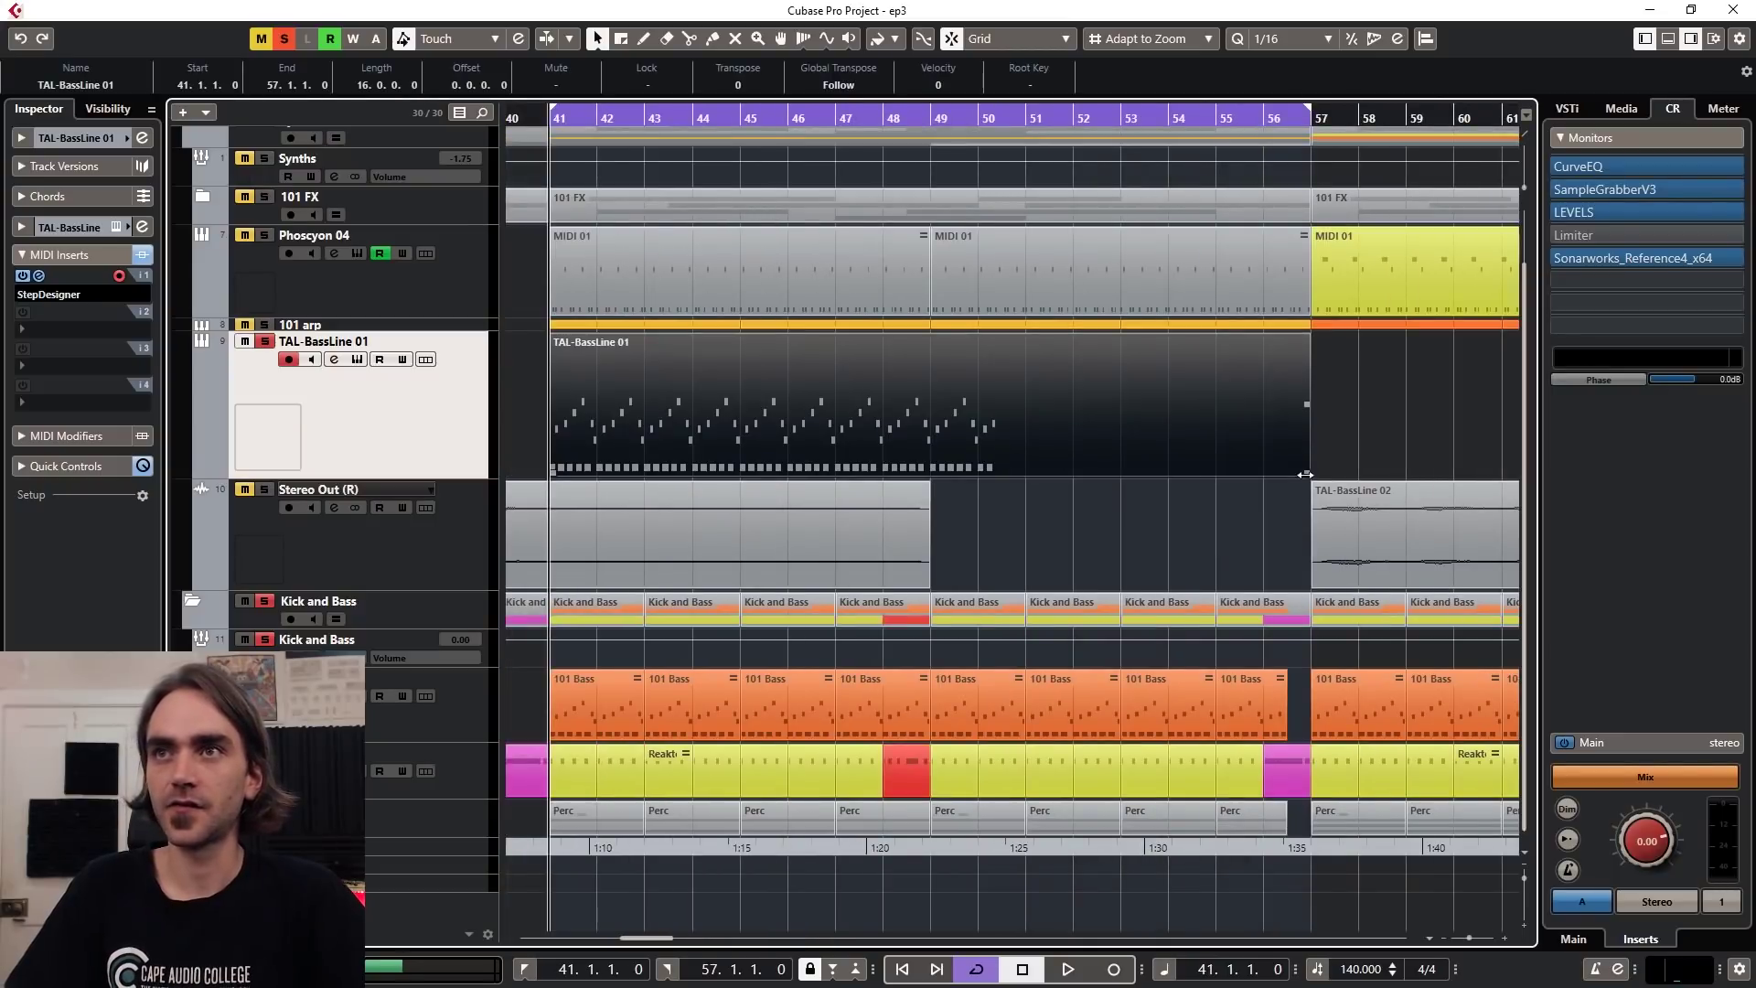
{"action": "left_click_drag", "start_coordinate": [1305, 475], "coordinate": [933, 472]}
Step: Move the shortened TAL-BassLine 01 part to start at bar 66 and disable recording of the StepDesigner insert's output
{"action": "scroll", "coordinate": [942, 470], "scroll_direction": "down", "scroll_amount": 2}
{"action": "left_click_drag", "start_coordinate": [846, 412], "coordinate": [1063, 436]}
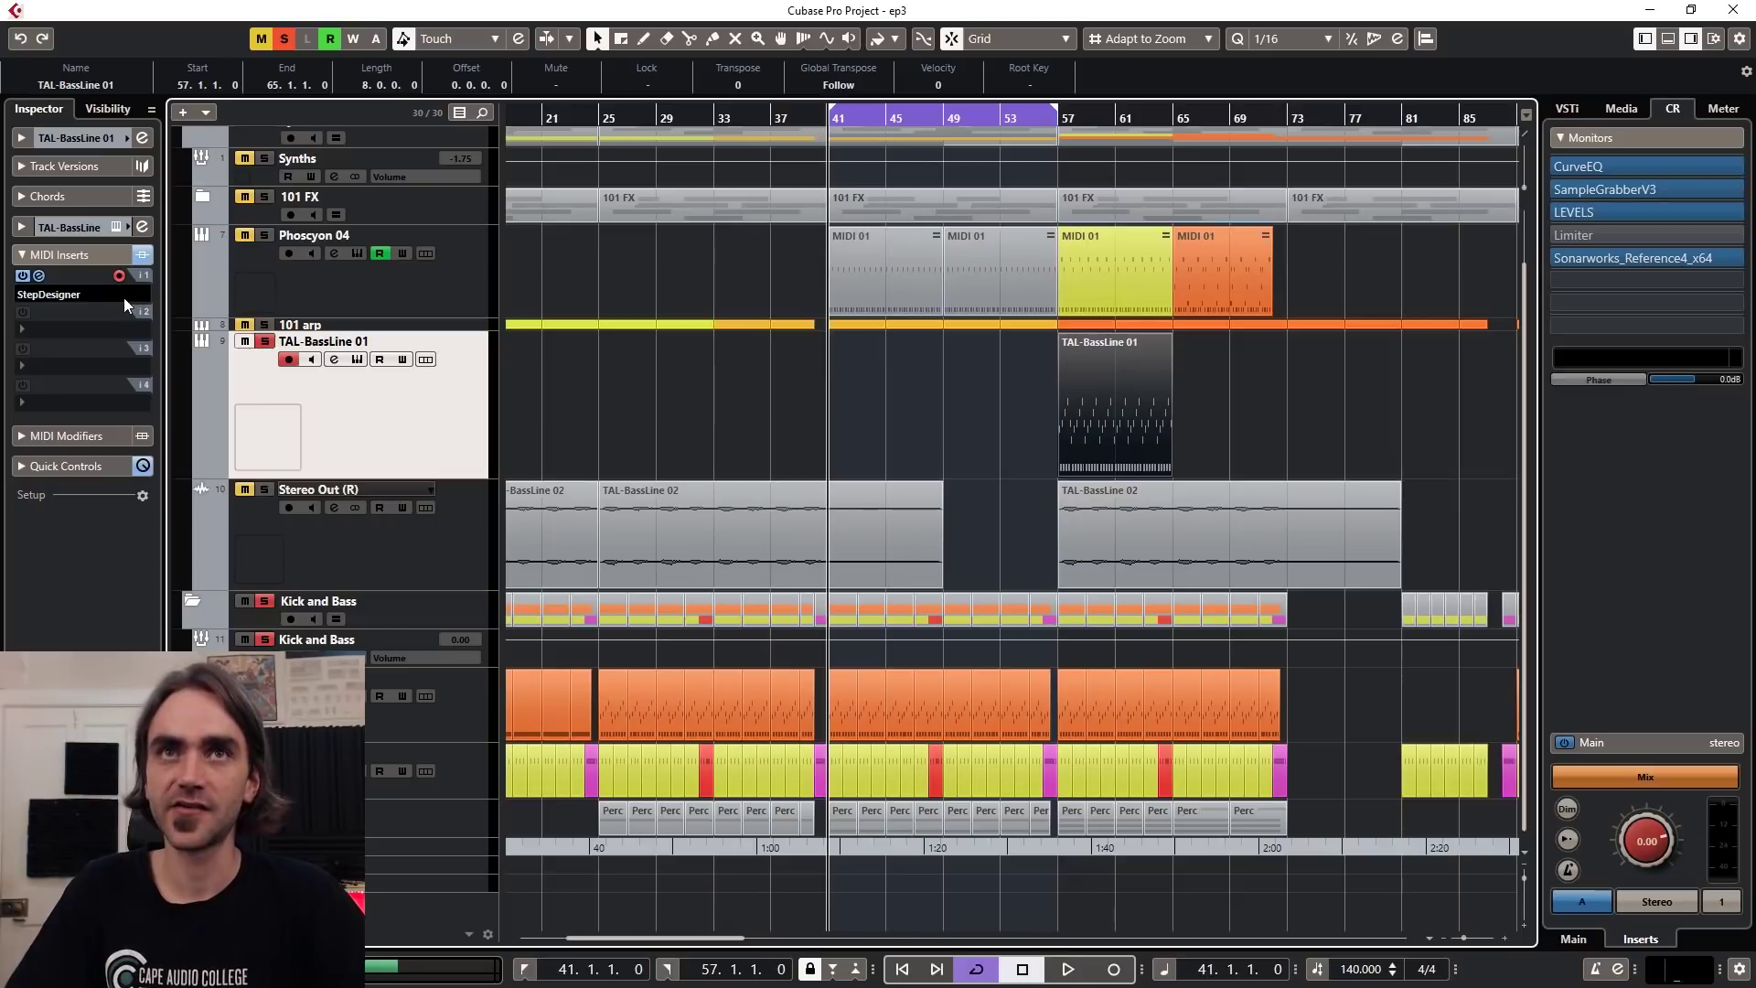
{"action": "left_click_drag", "start_coordinate": [1065, 382], "coordinate": [1224, 410]}
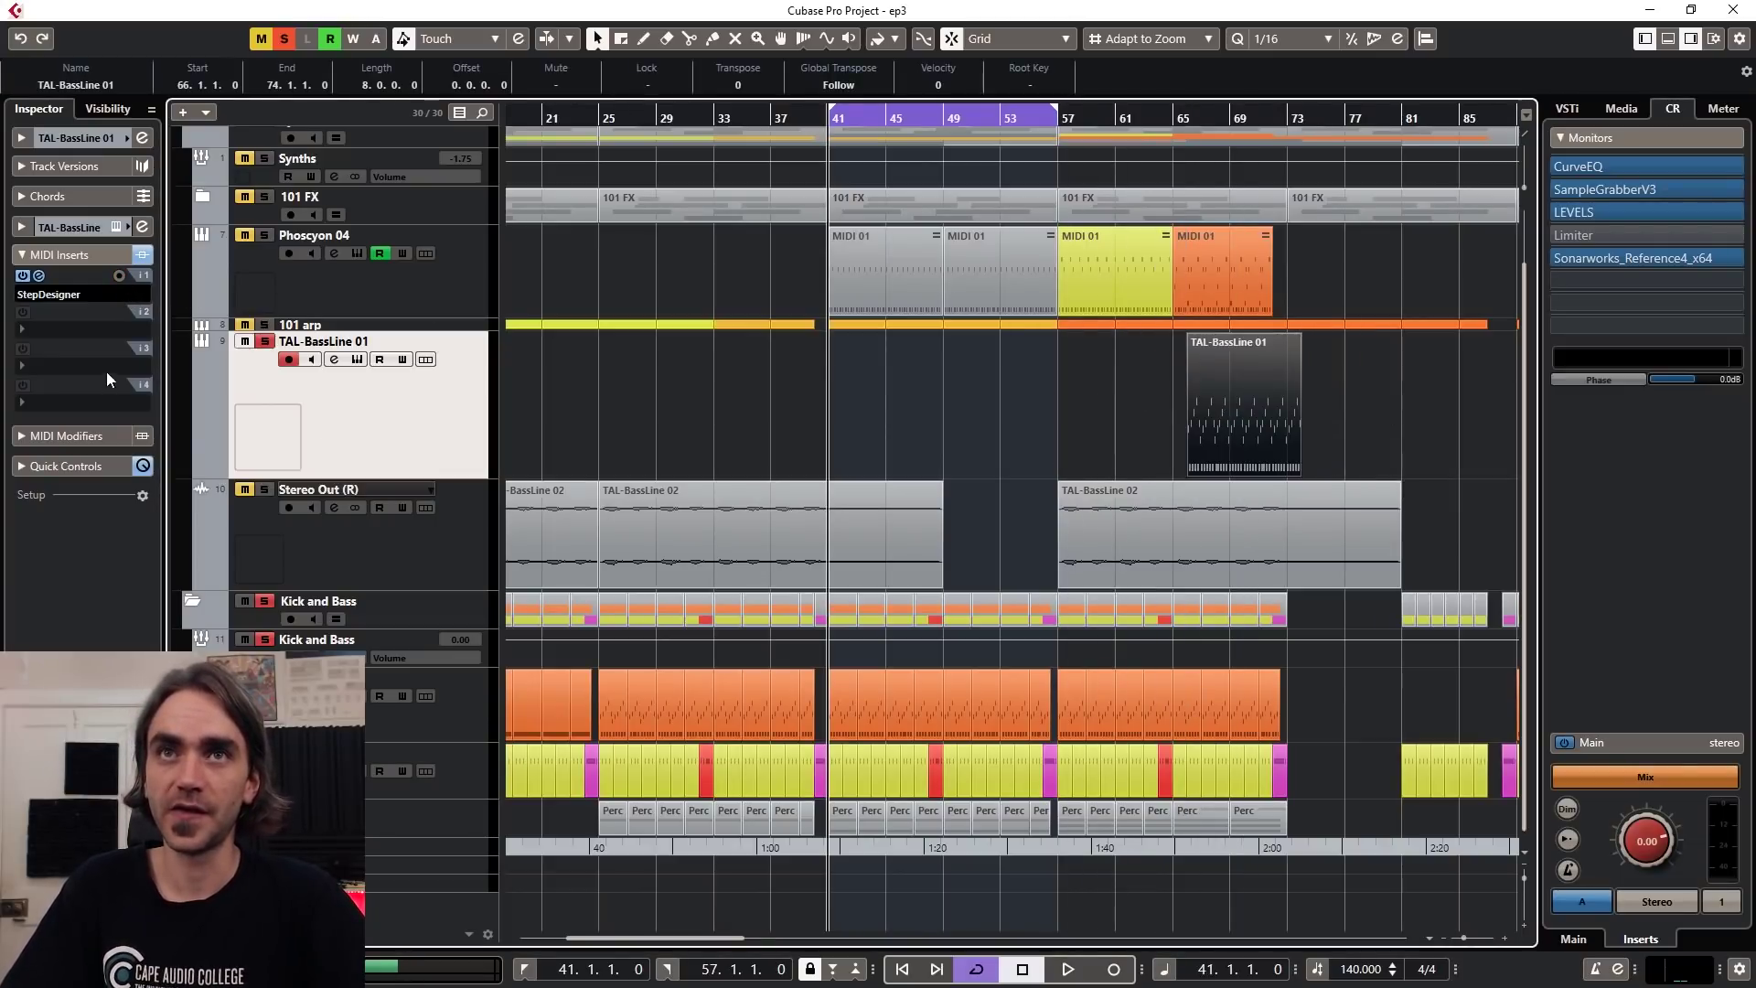
Step: Review the StepDesigner pattern and its higher pitch range, and move the TAL-BassLine 01 part to start at bar 73
{"action": "left_click", "coordinate": [40, 276]}
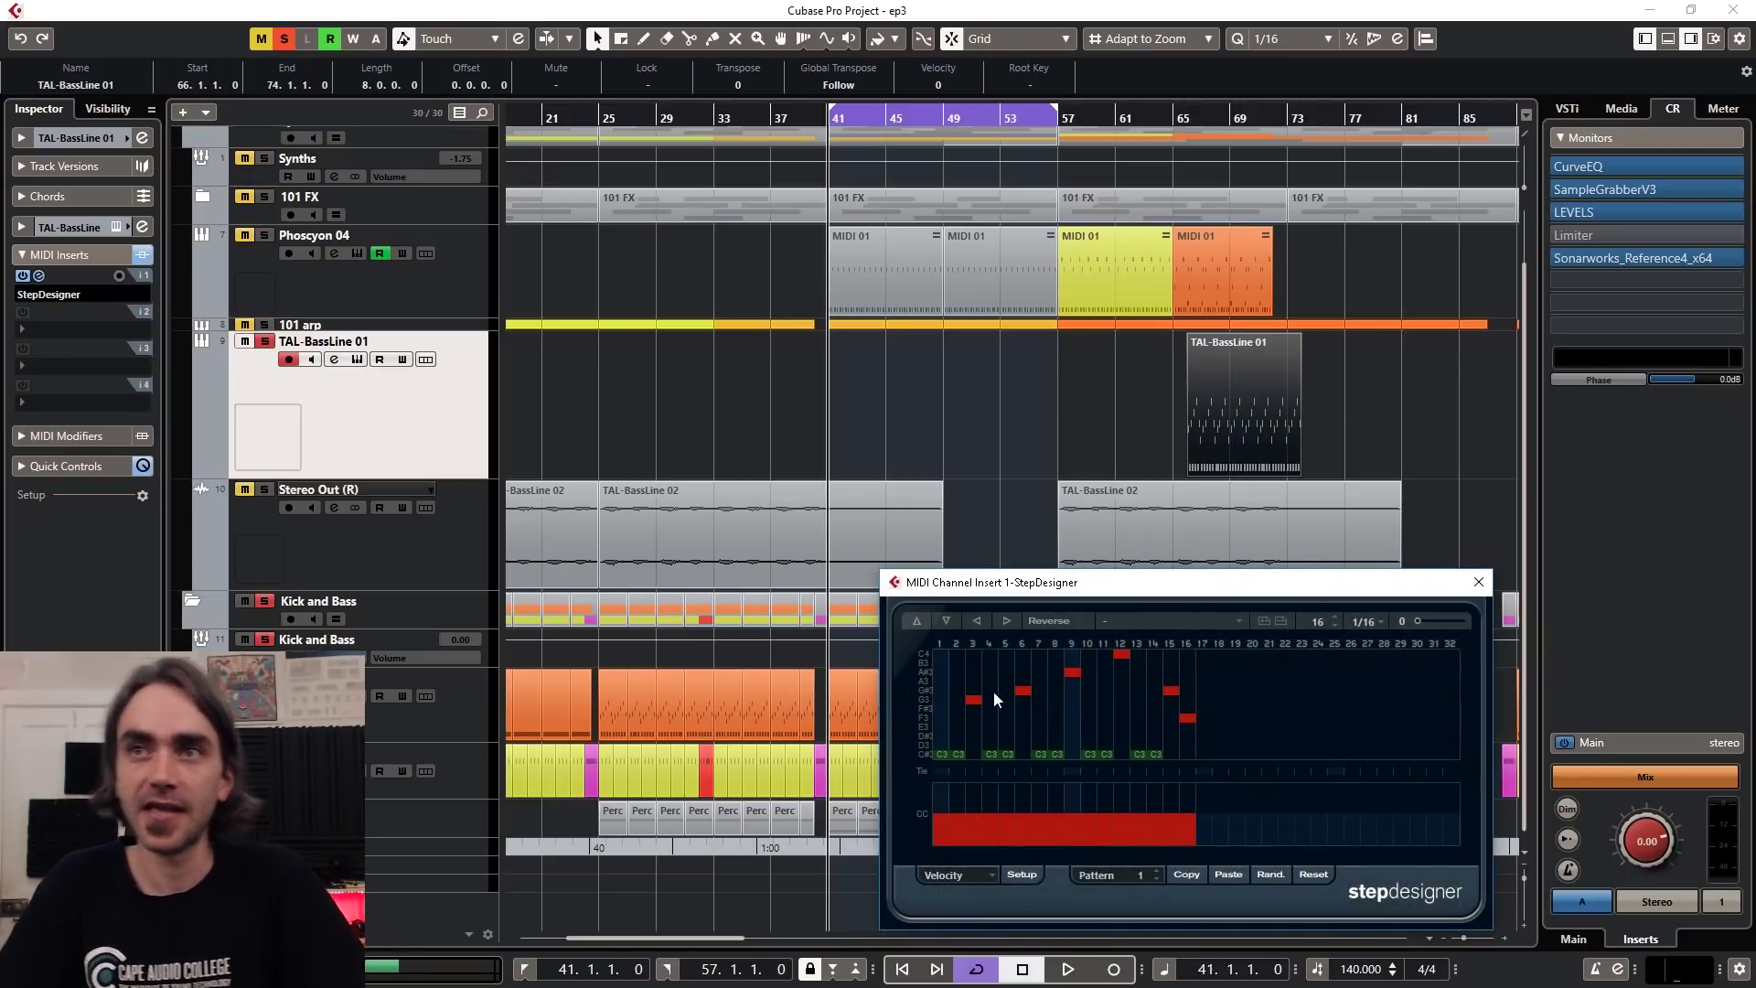
{"action": "scroll", "coordinate": [960, 678], "scroll_direction": "up", "scroll_amount": 2}
{"action": "scroll", "coordinate": [990, 692], "scroll_direction": "up", "scroll_amount": 1}
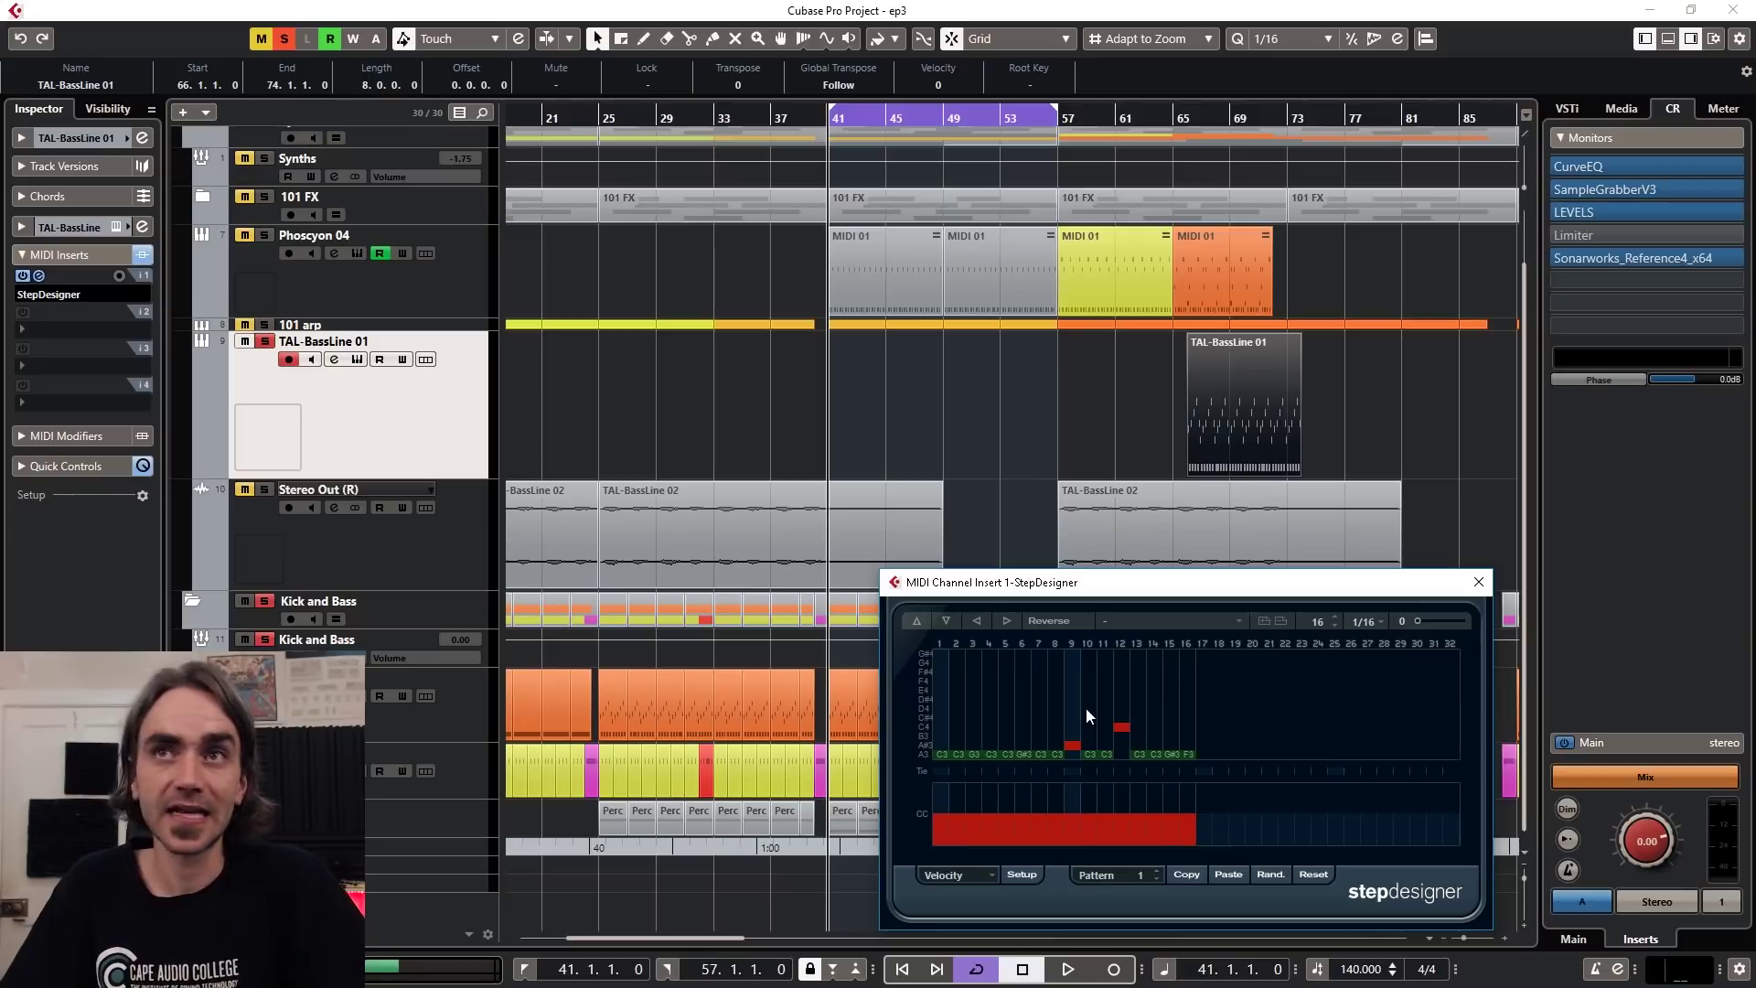
{"action": "left_click_drag", "start_coordinate": [1191, 428], "coordinate": [1293, 446]}
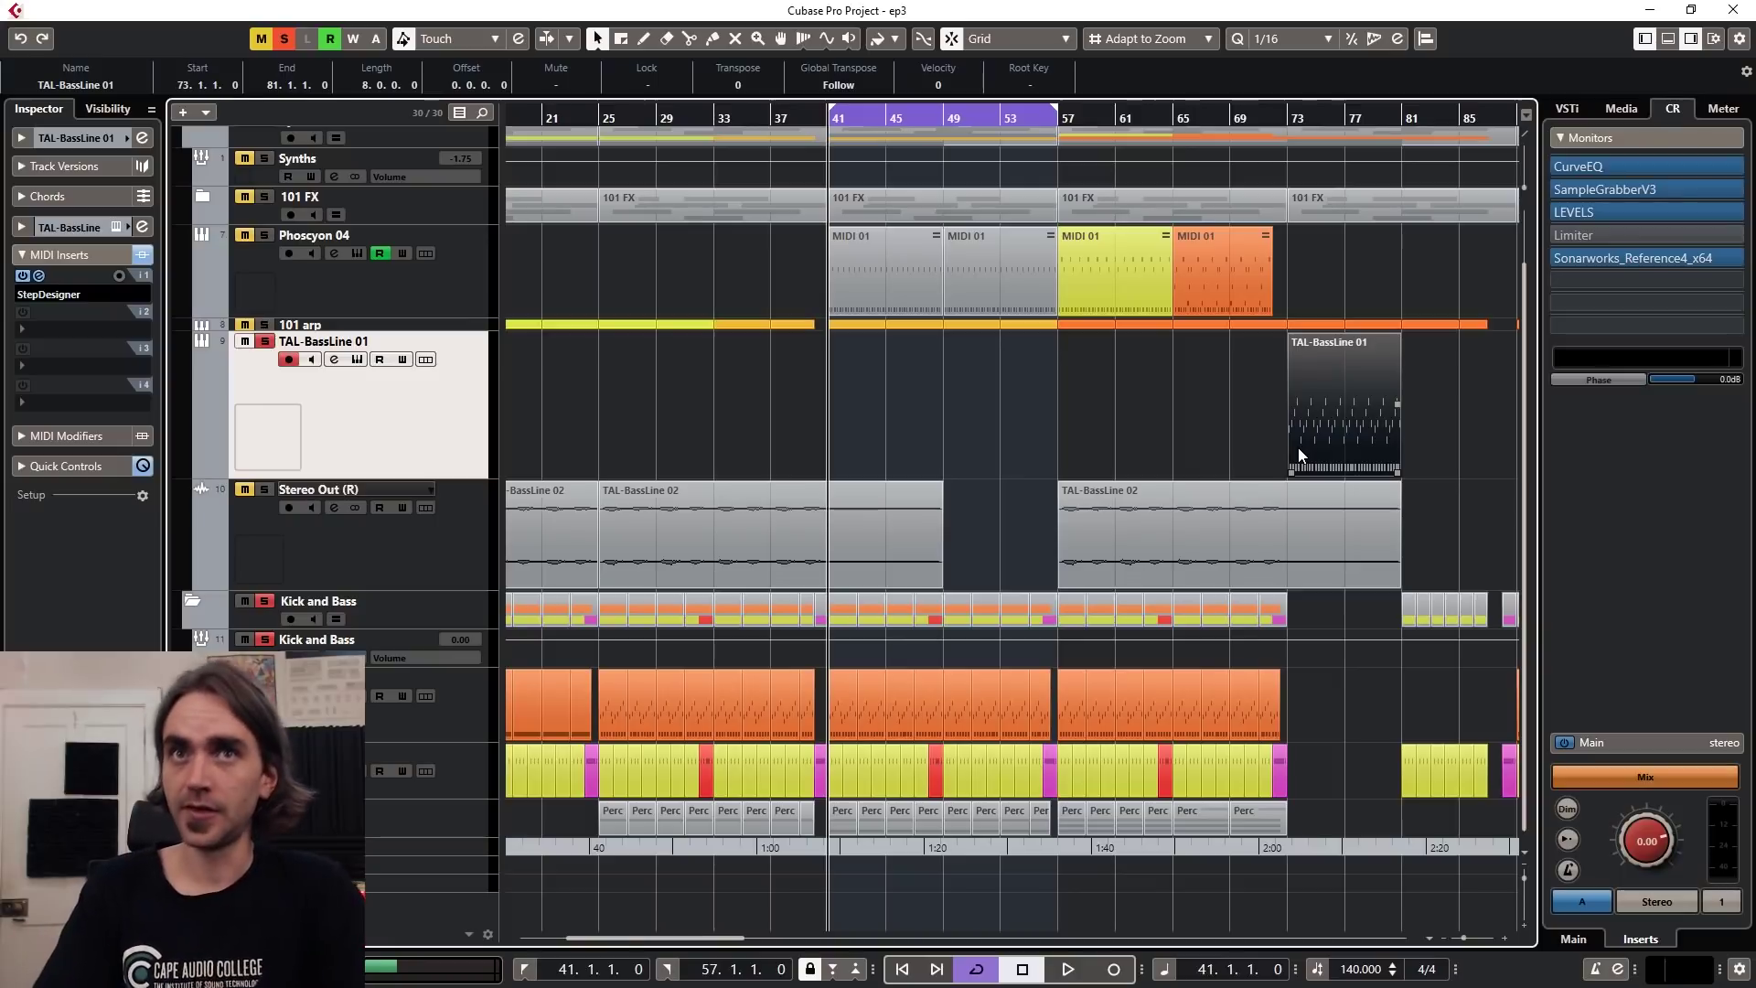
{"action": "left_click", "coordinate": [37, 278]}
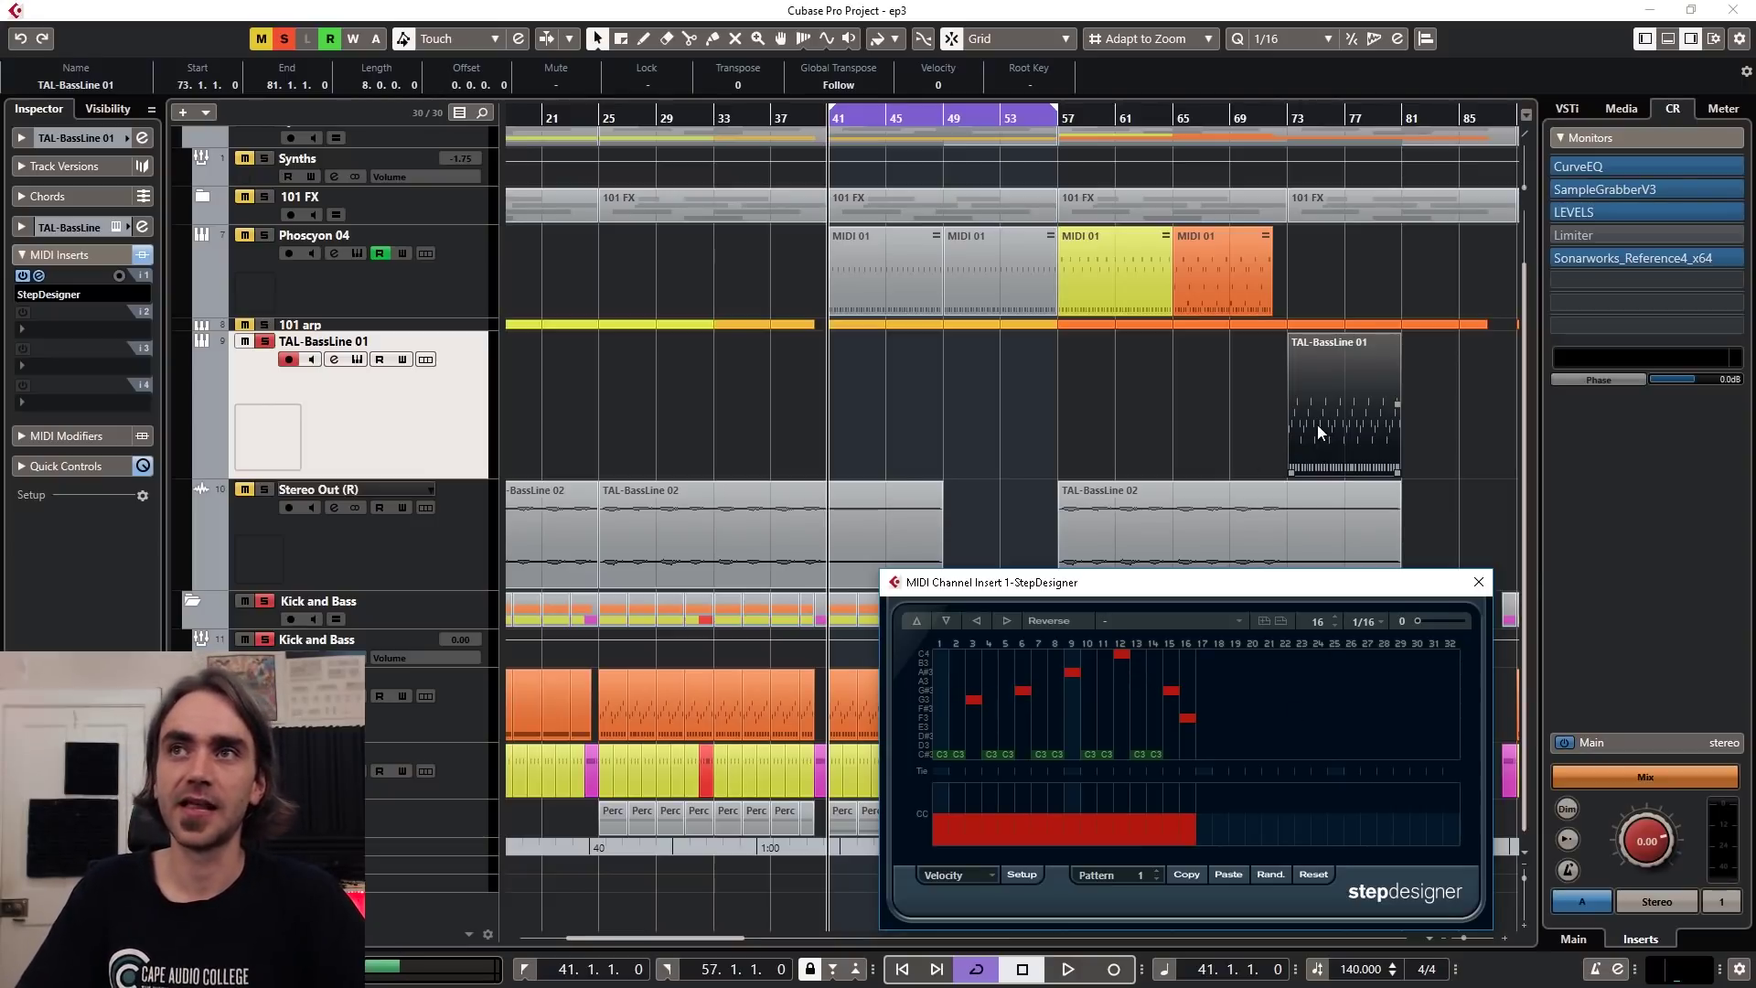
{"action": "key", "text": "ctrl+w"}
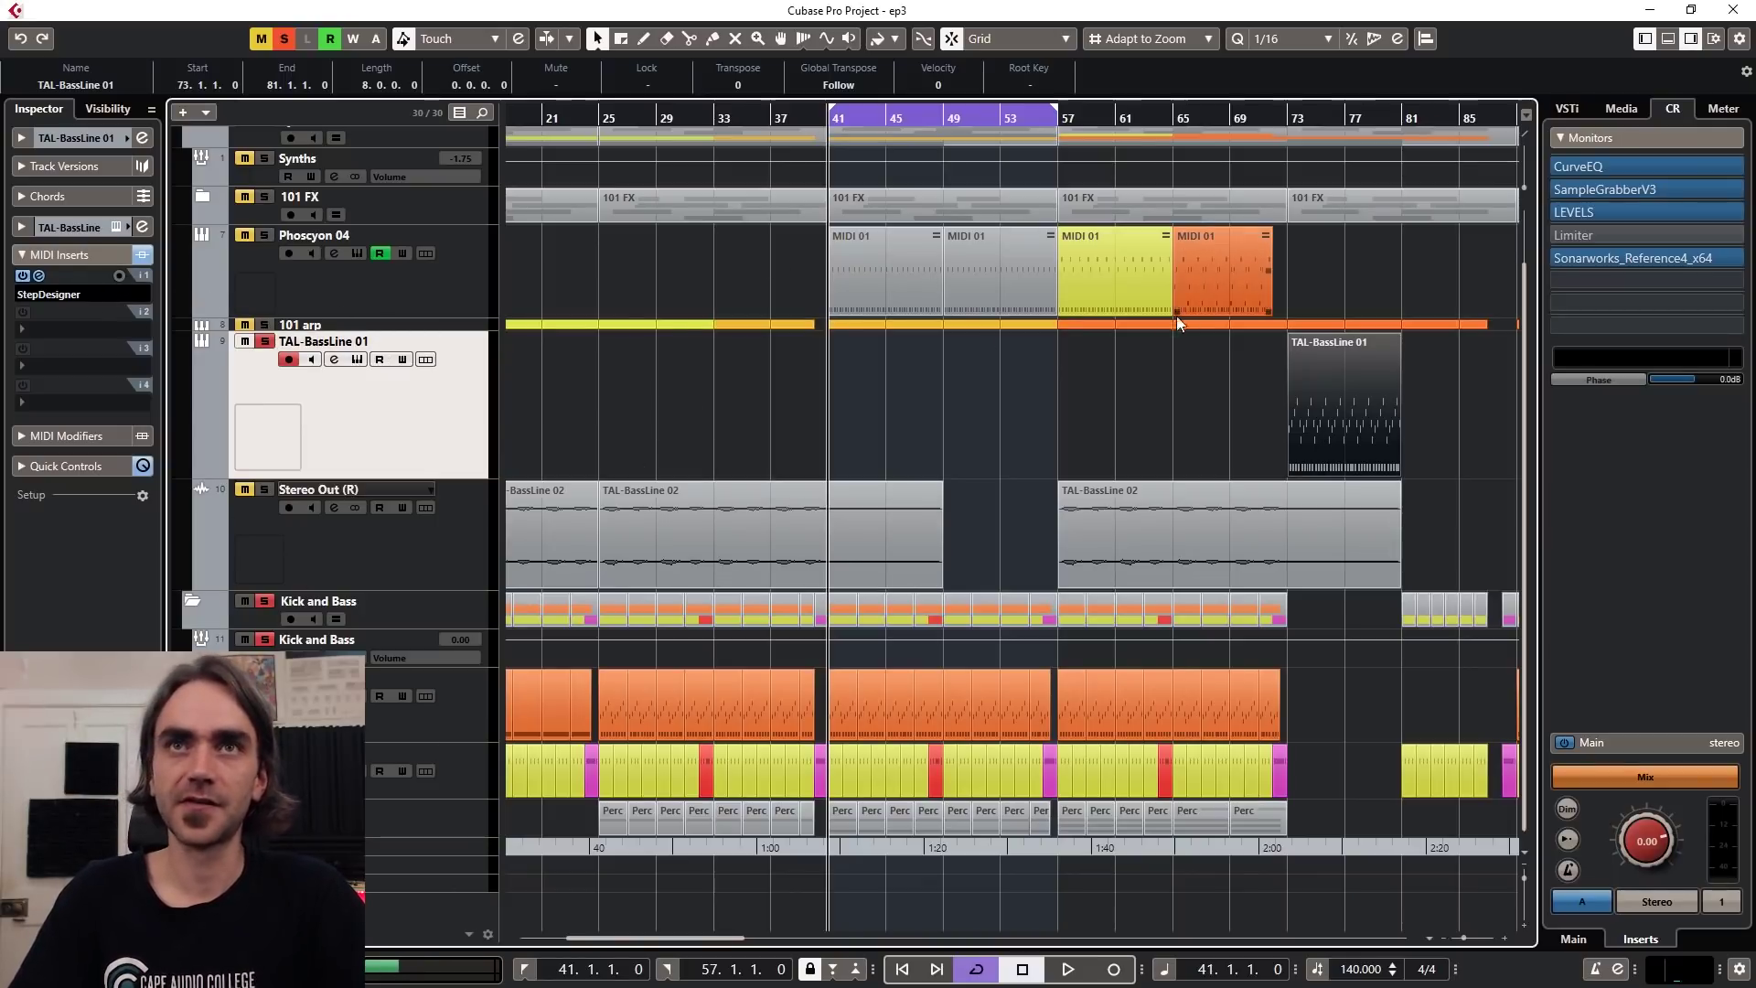
{"action": "left_click", "coordinate": [1140, 325]}
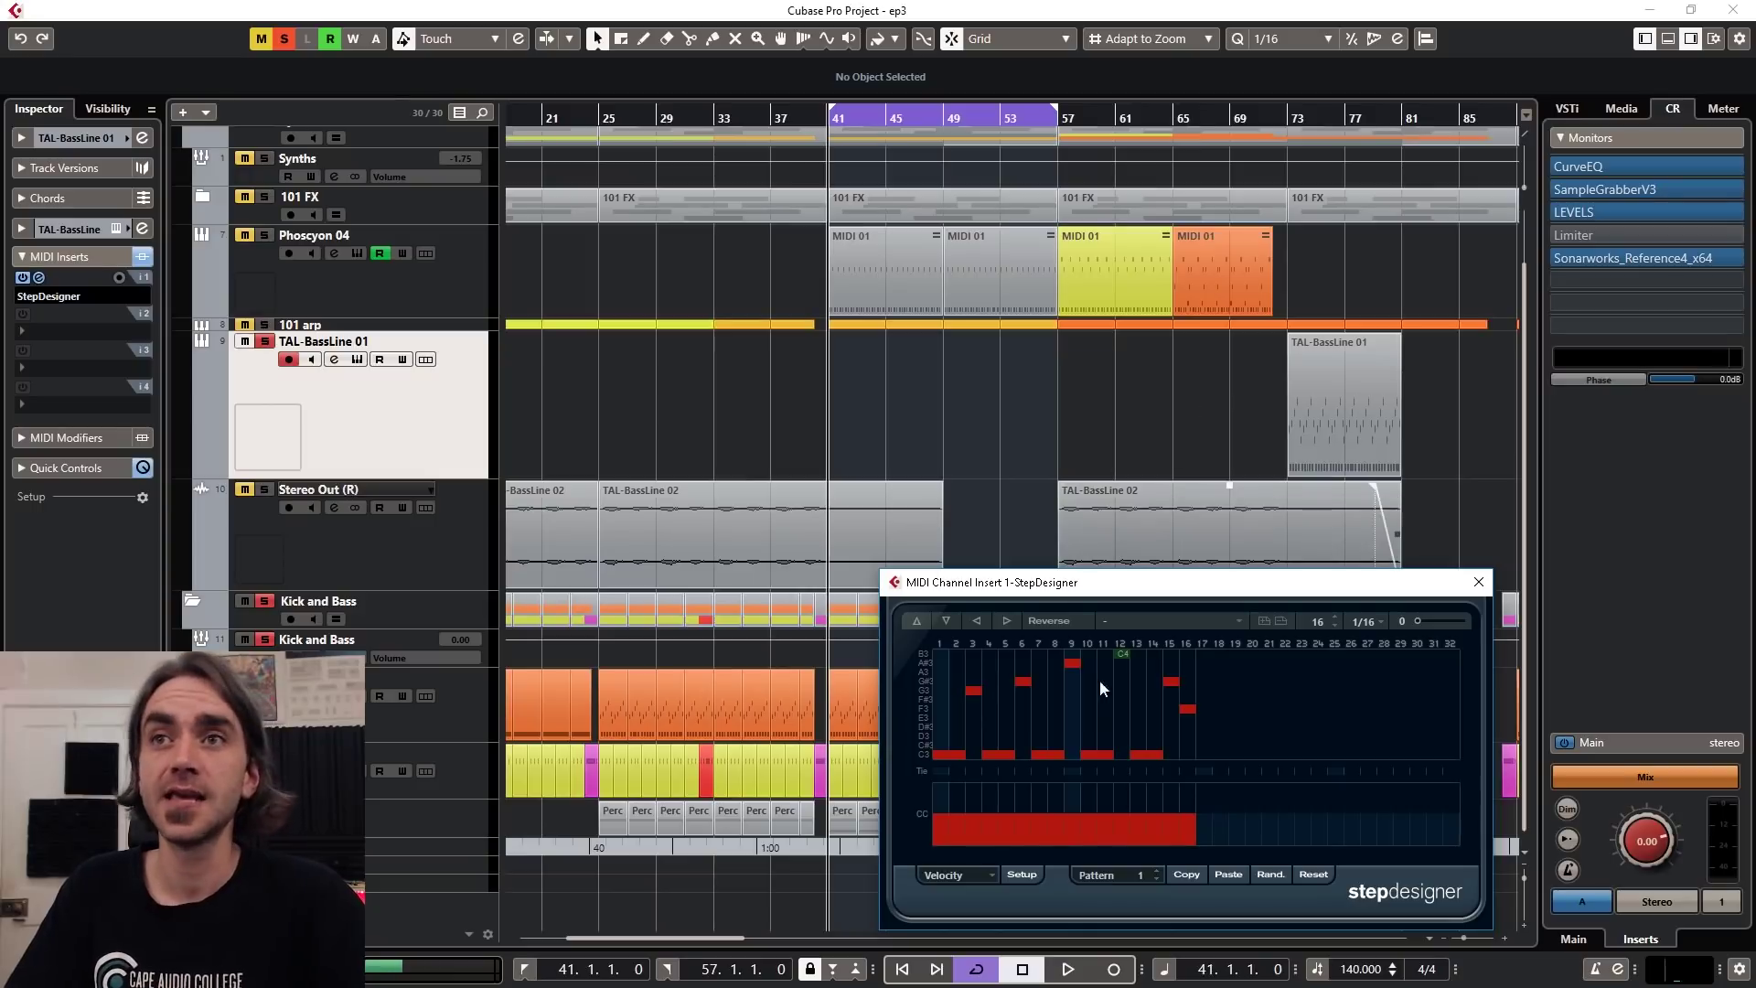
Step: Reach the octave above C4 in StepDesigner, set step 2 to D#4 and close the editor
{"action": "scroll", "coordinate": [1035, 733], "scroll_direction": "up", "scroll_amount": 1}
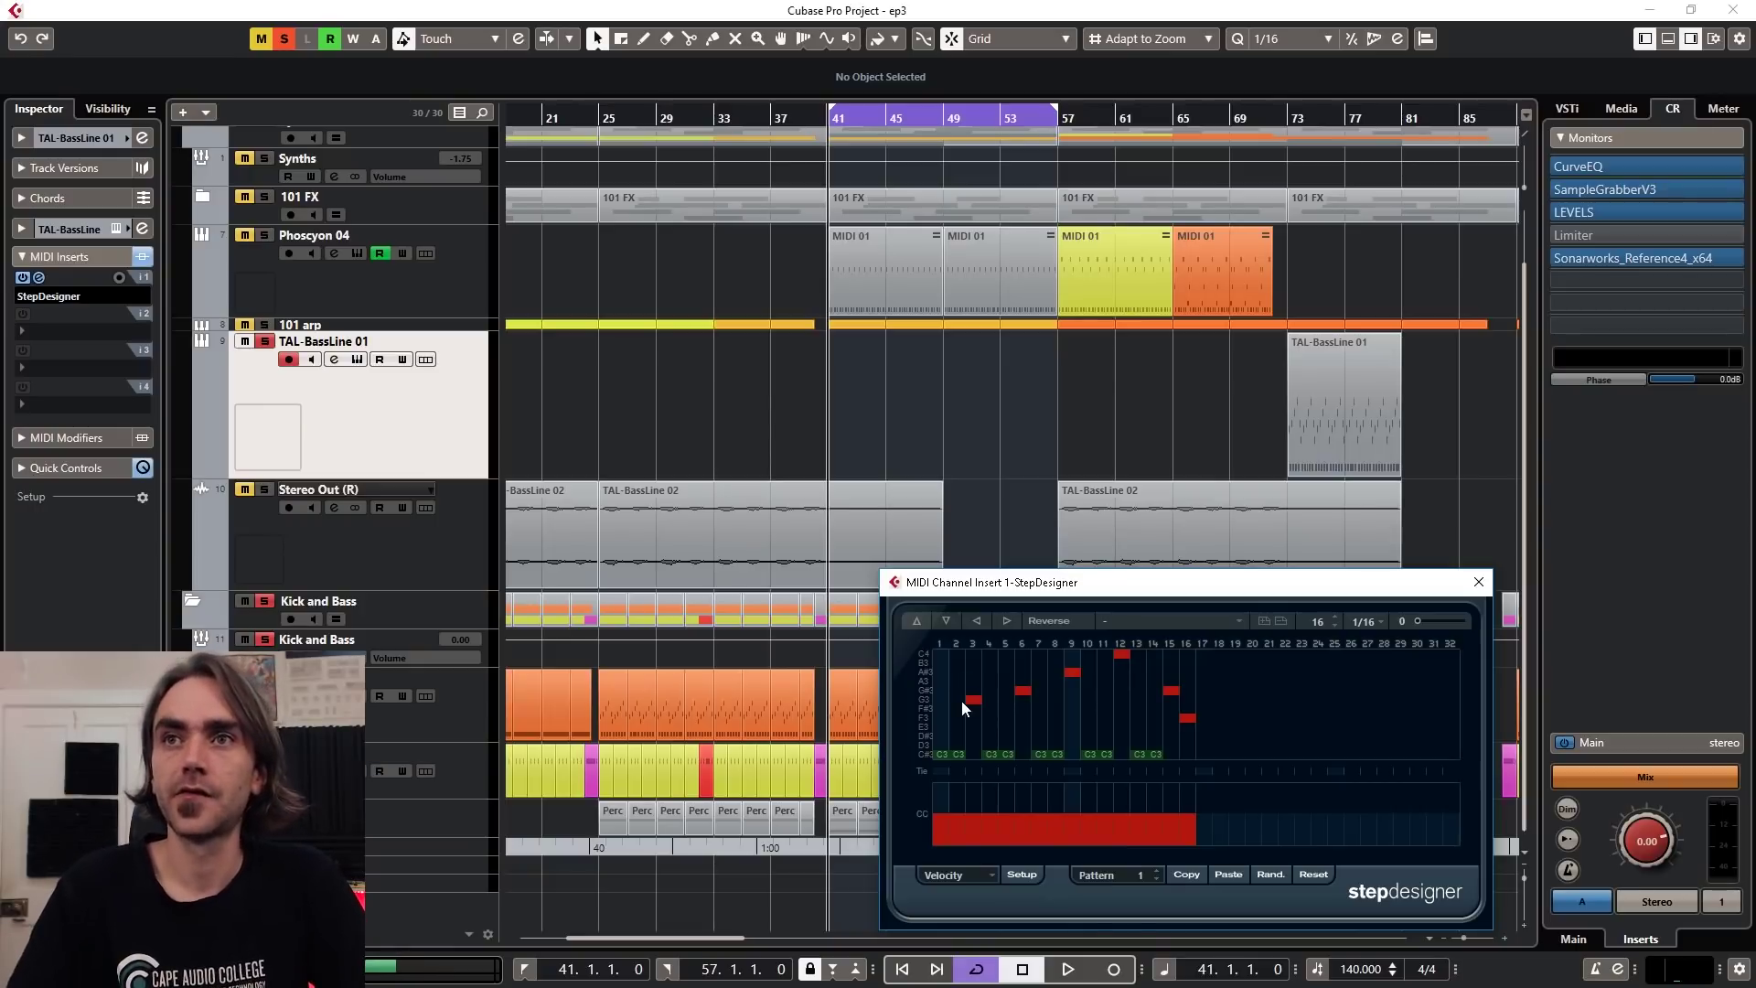
{"action": "scroll", "coordinate": [962, 699], "scroll_direction": "up", "scroll_amount": 8}
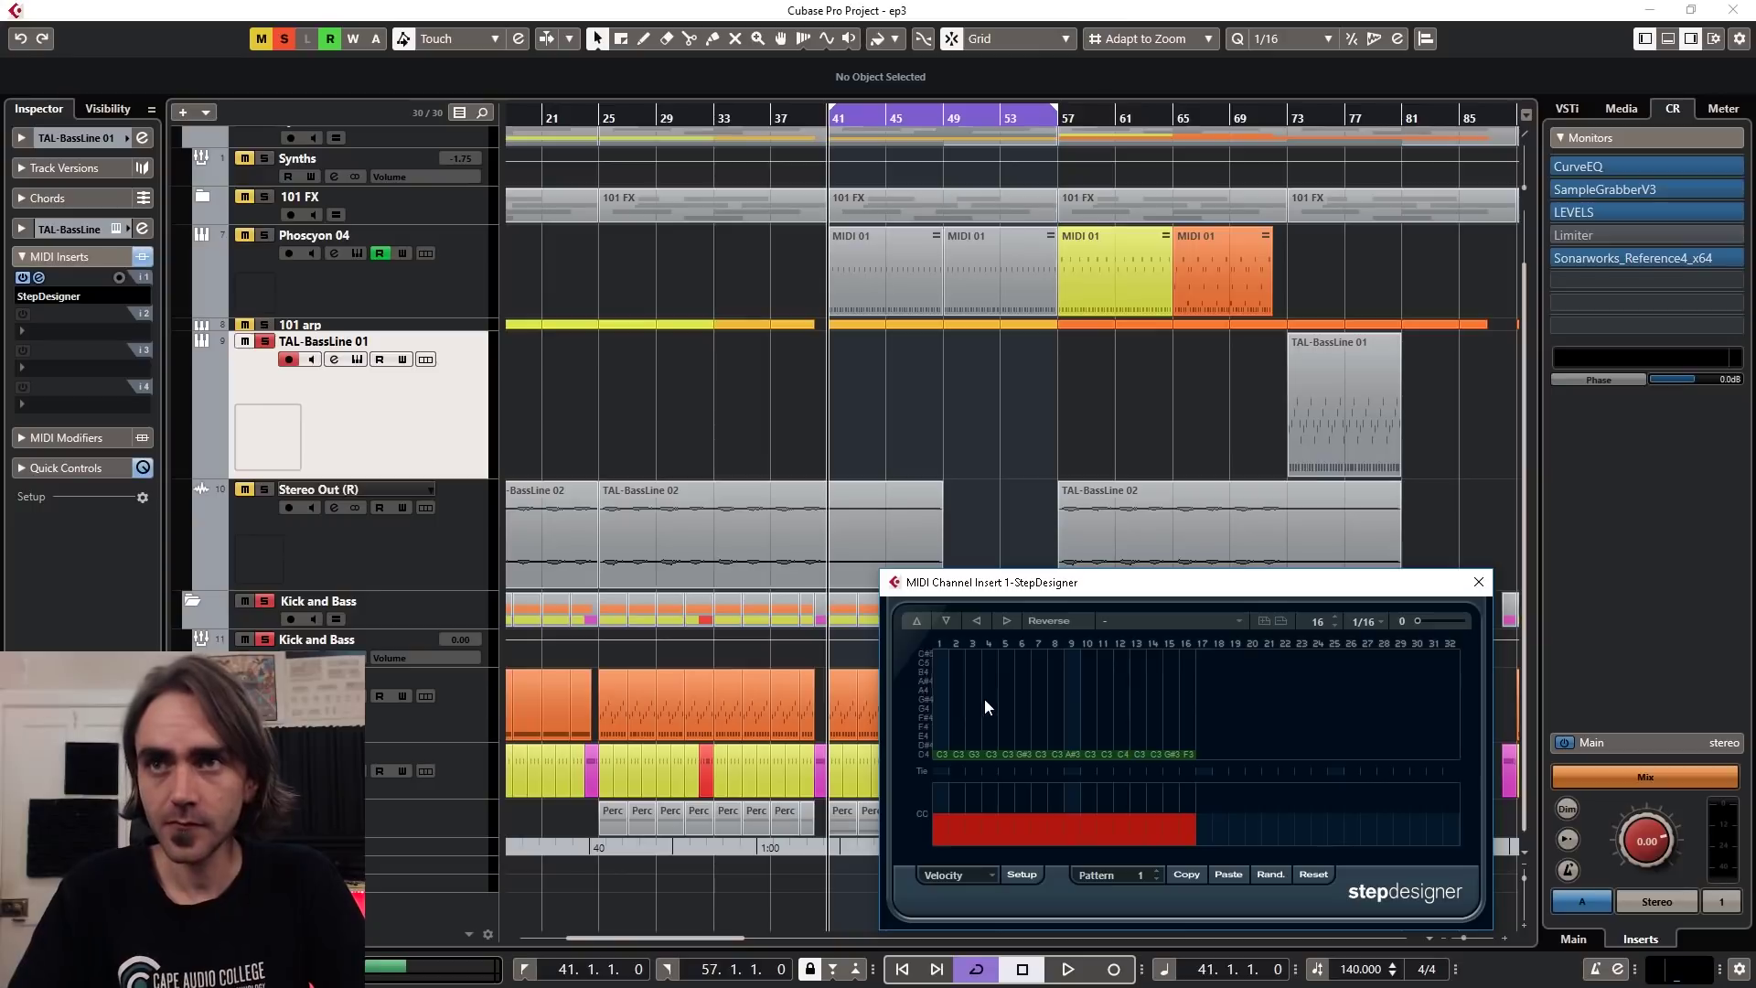
{"action": "scroll", "coordinate": [989, 693], "scroll_direction": "down", "scroll_amount": 2}
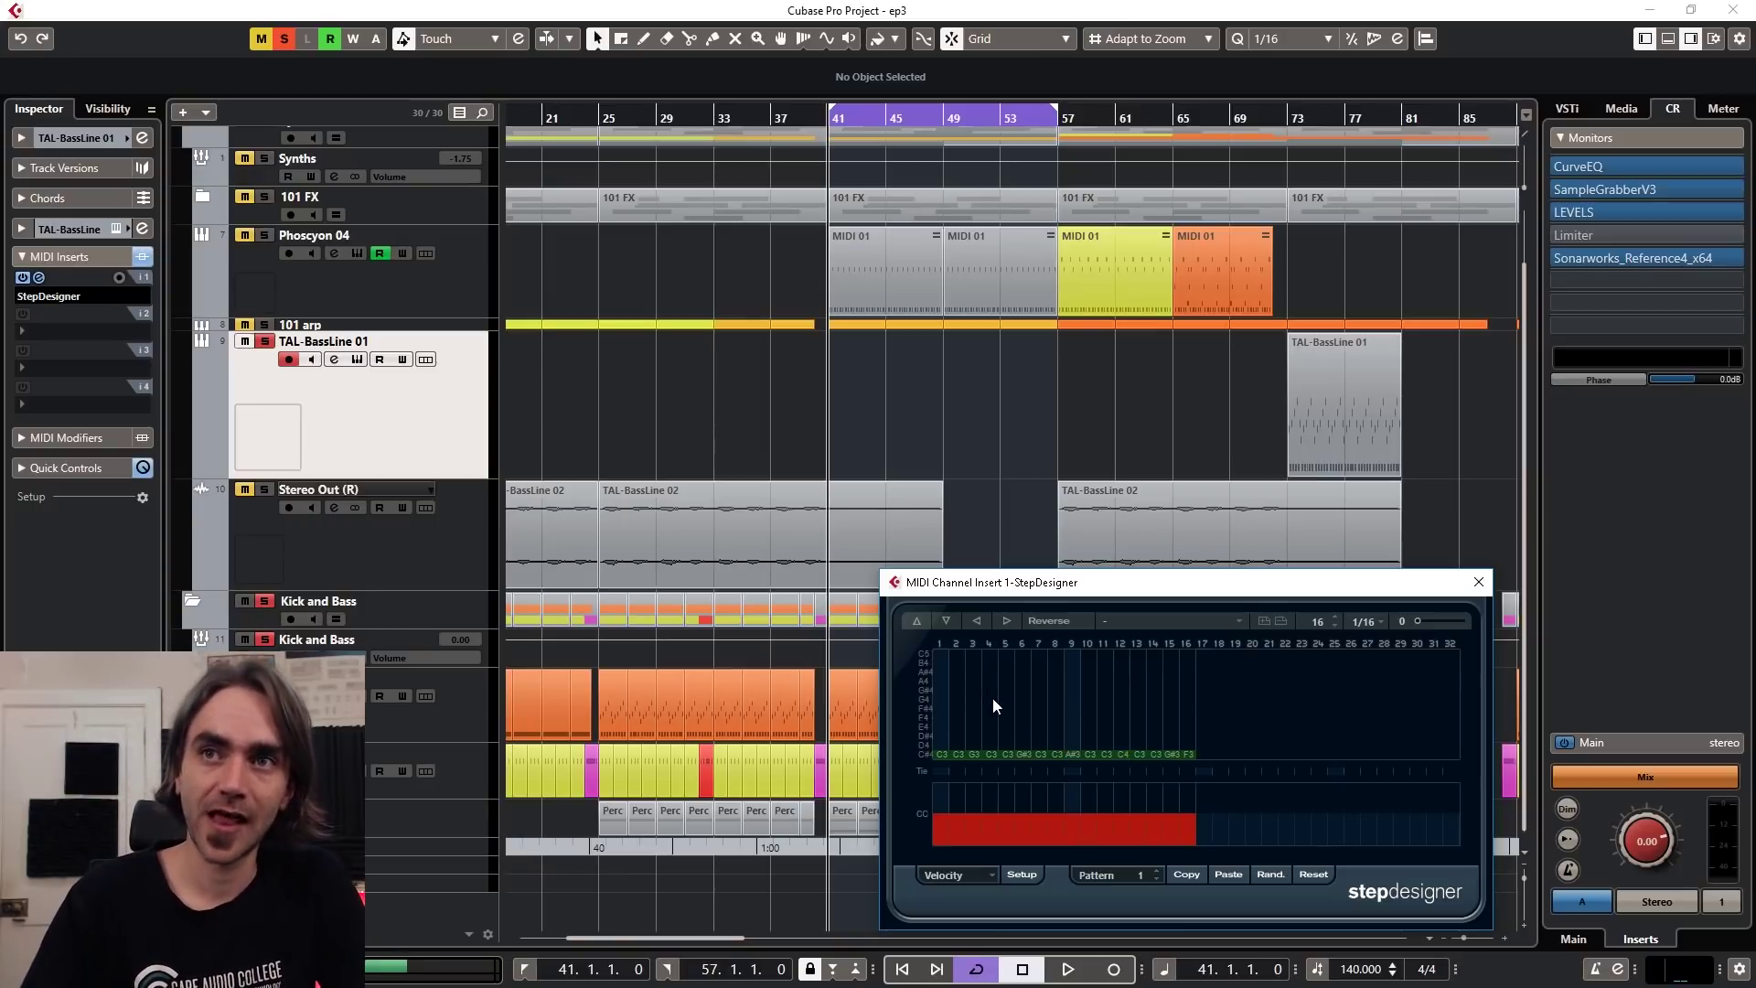
{"action": "scroll", "coordinate": [991, 710], "scroll_direction": "down", "scroll_amount": 2}
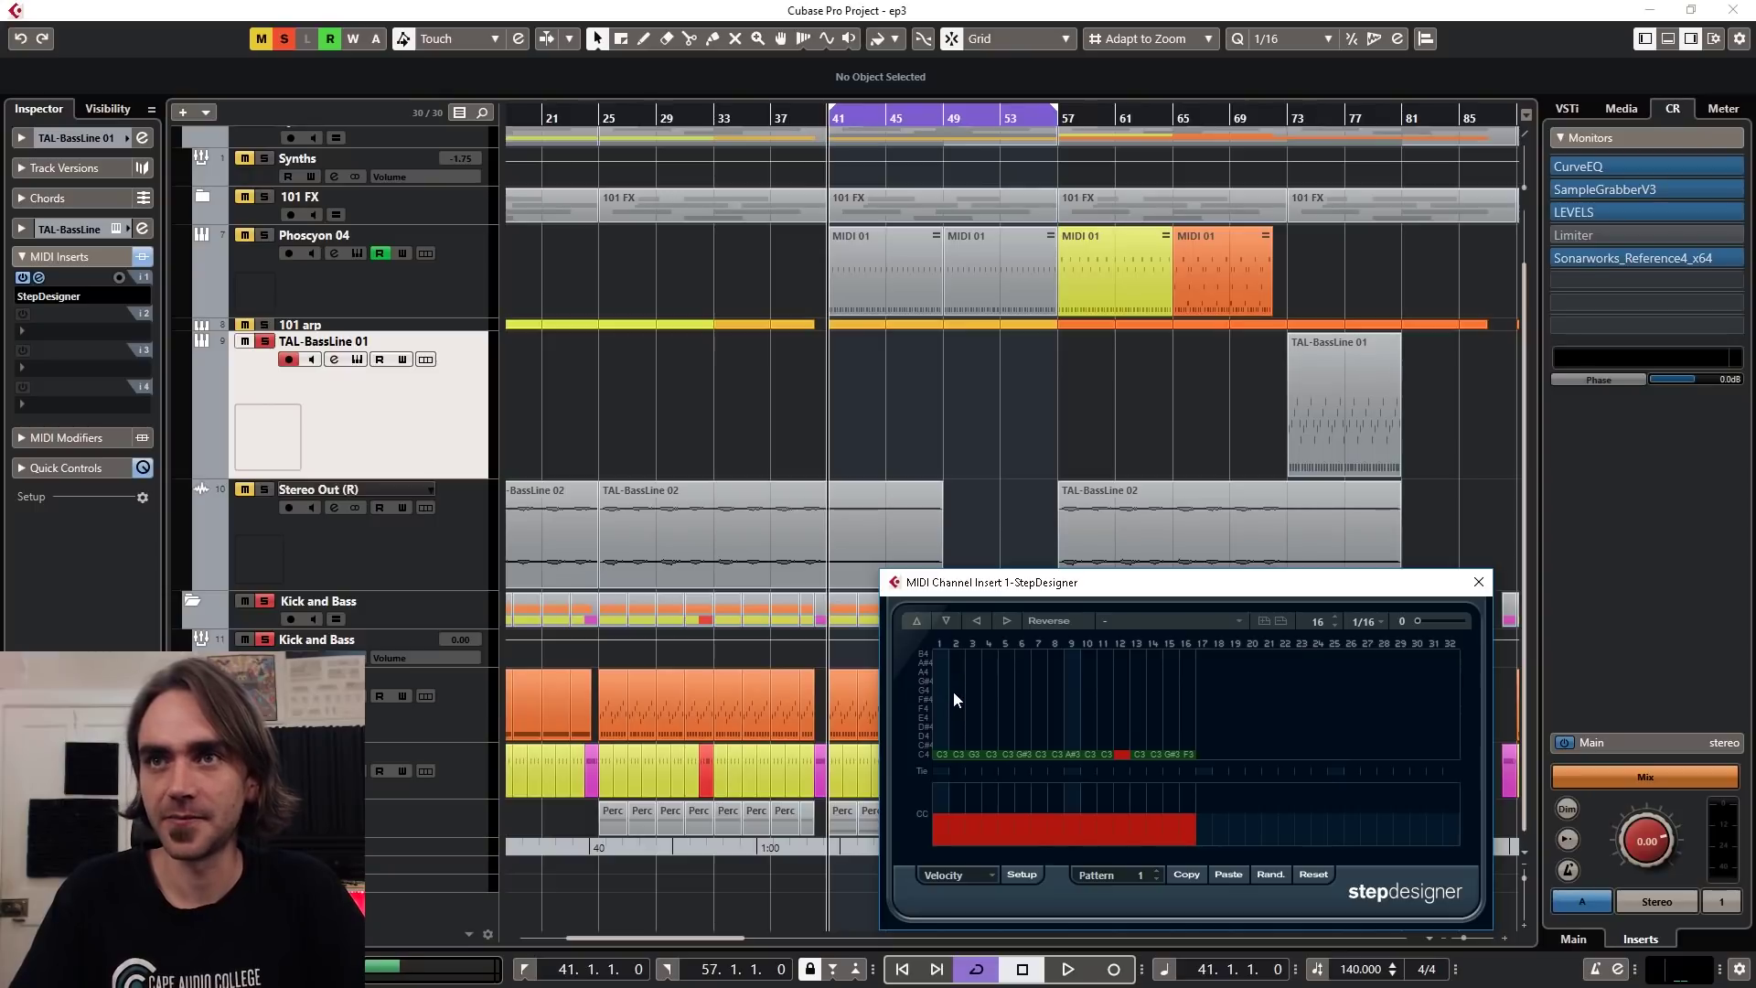
{"action": "left_click", "coordinate": [954, 691]}
{"action": "left_click", "coordinate": [953, 691]}
{"action": "key", "text": "ctrl+w"}
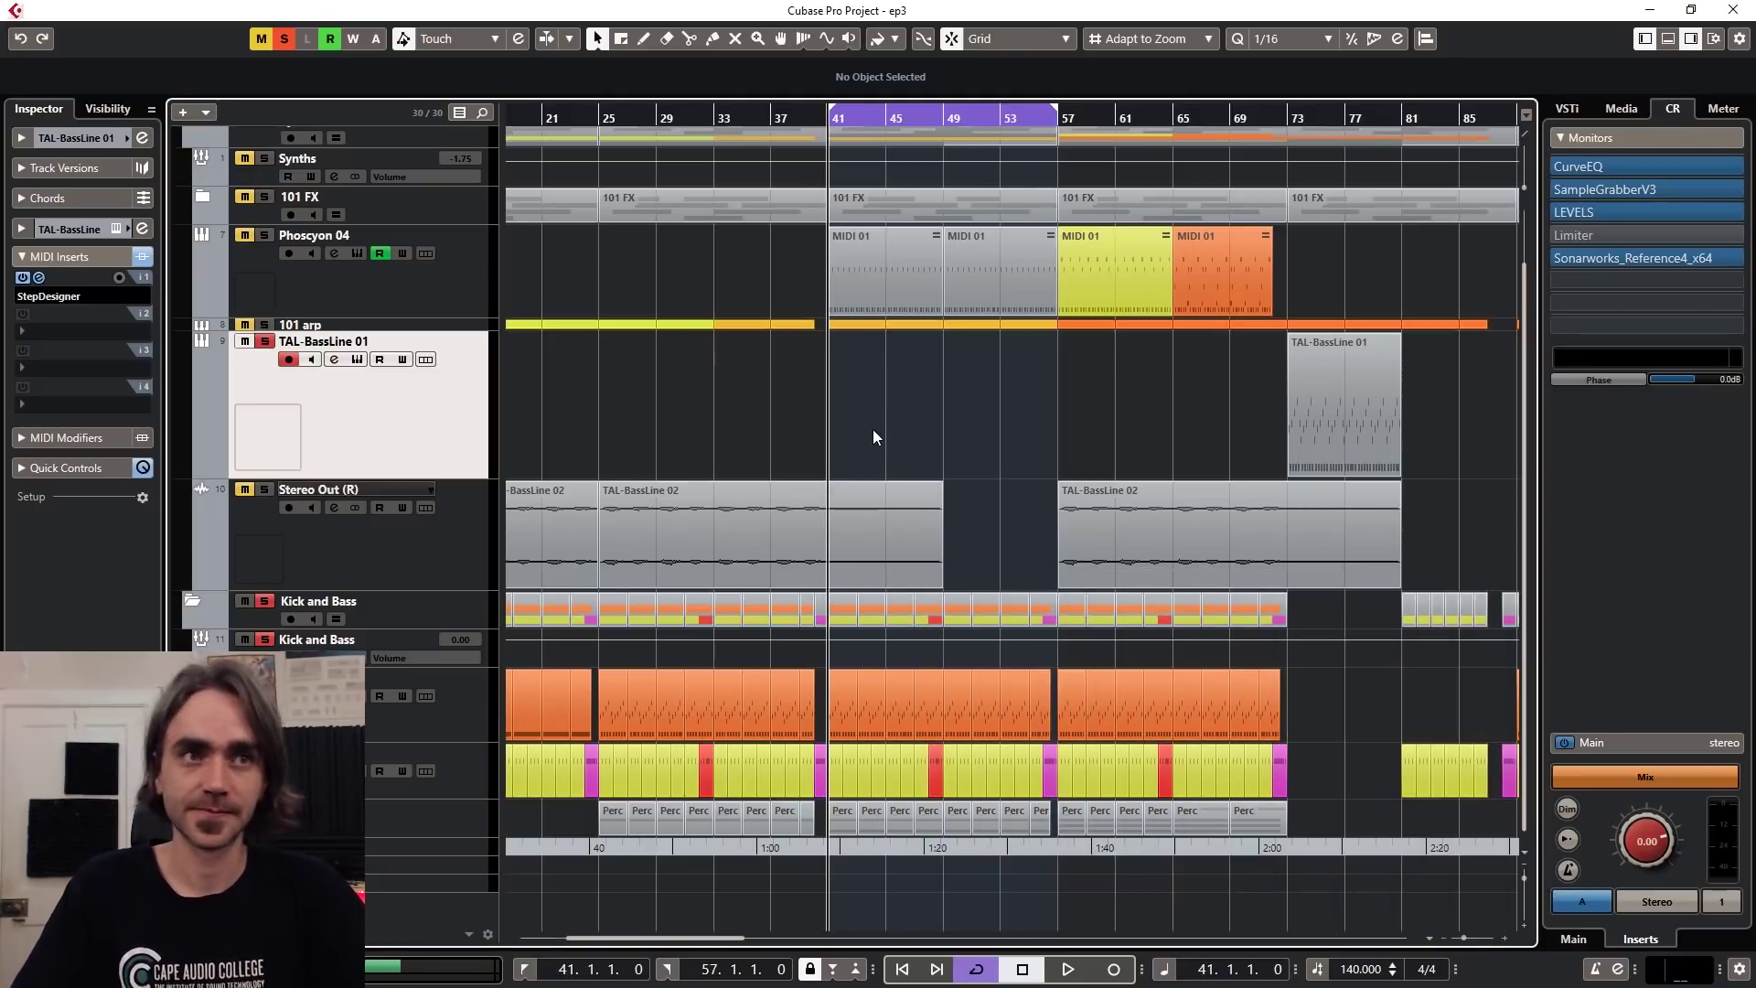
Step: Start playback and, in the StepDesigner pattern, set step 5 to G#4 and step 8 to G4
{"action": "key", "text": "space"}
{"action": "left_click", "coordinate": [48, 295]}
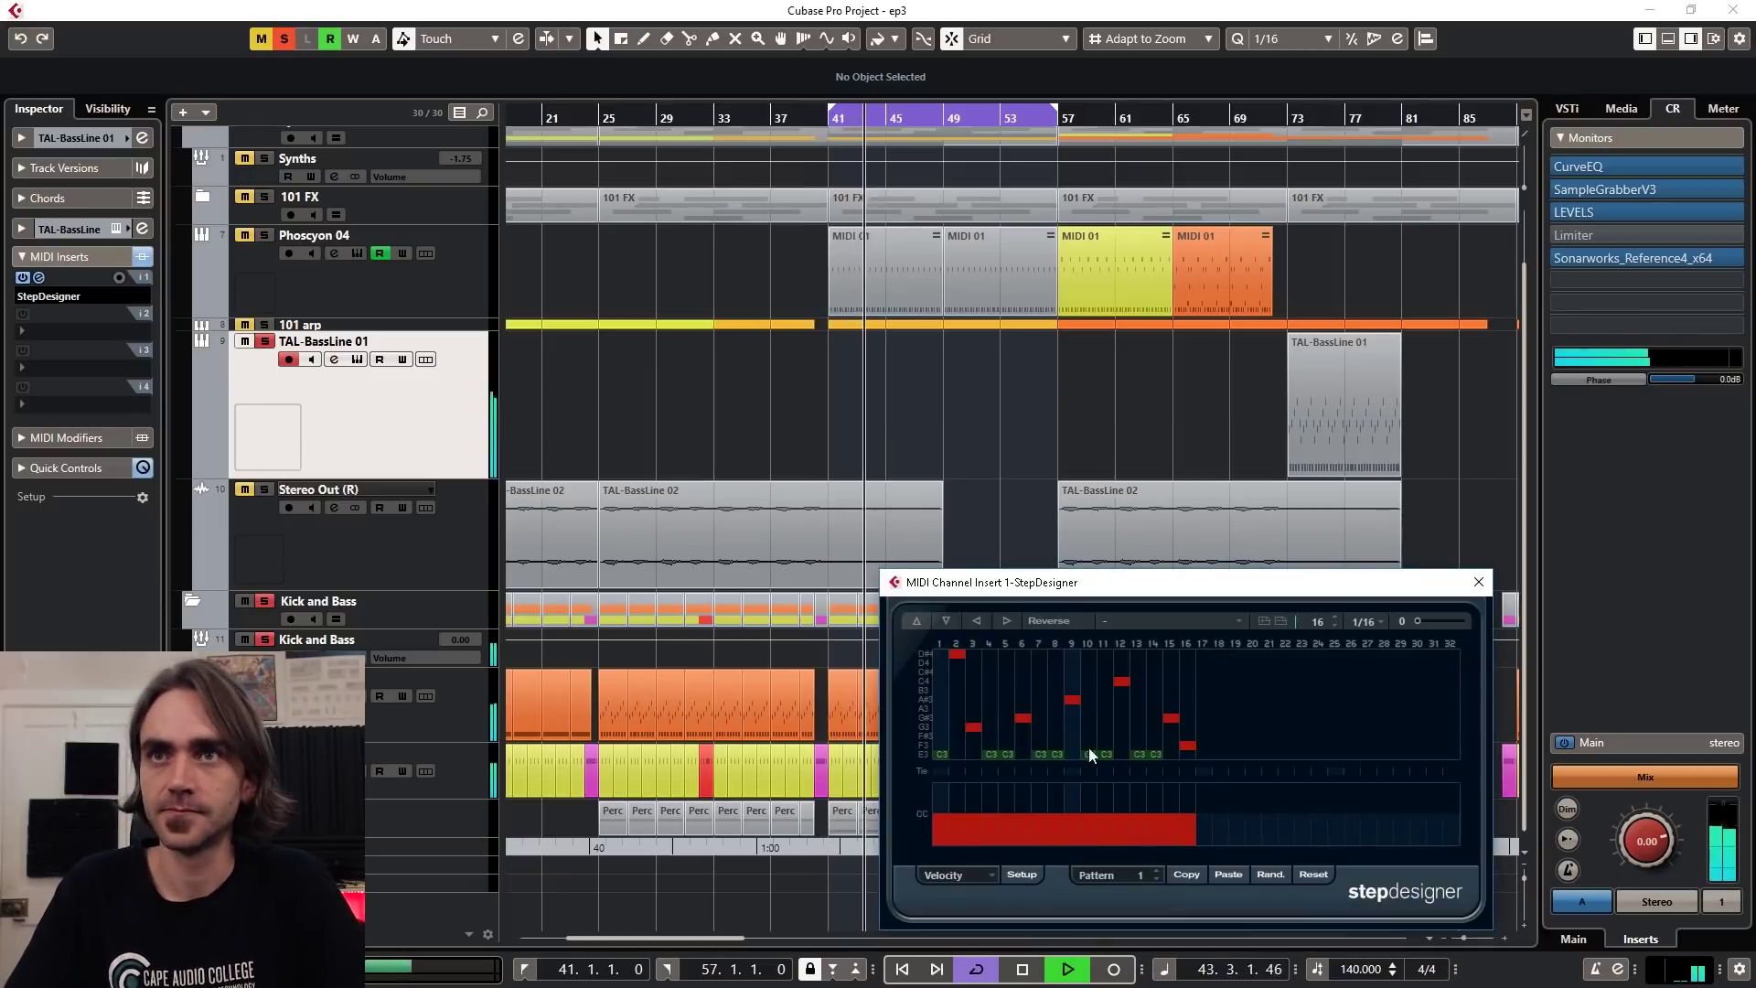
{"action": "scroll", "coordinate": [1020, 666], "scroll_direction": "up", "scroll_amount": 8}
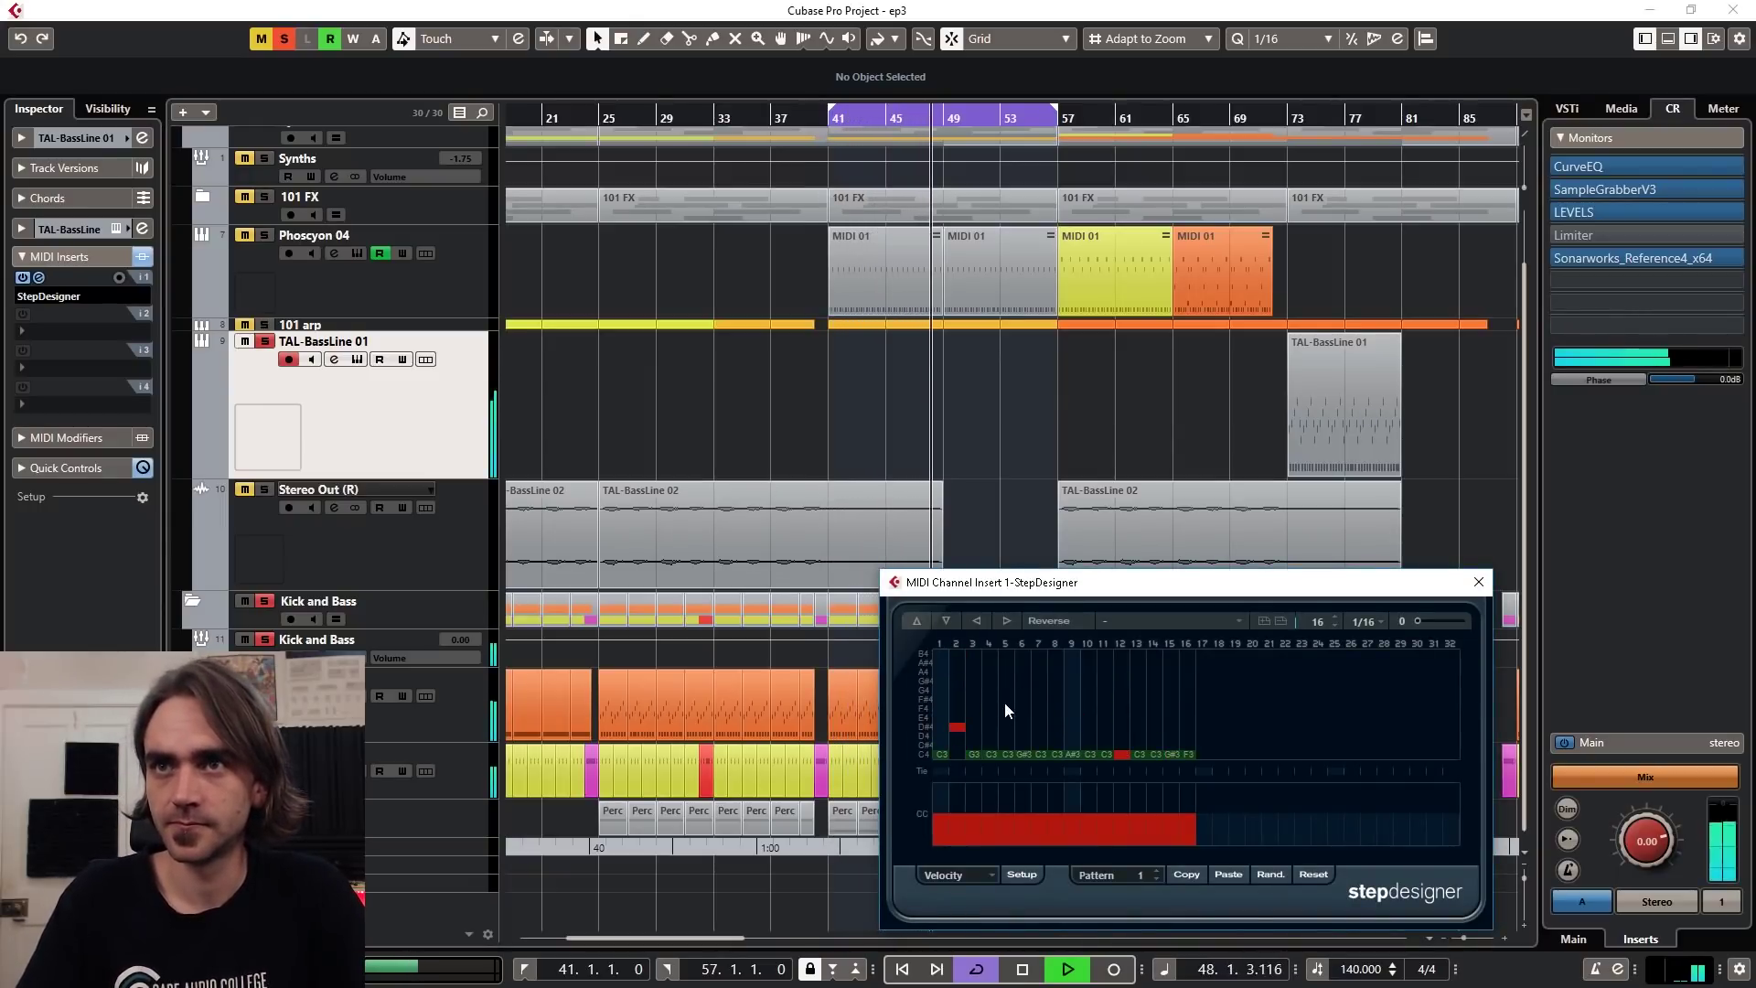
{"action": "left_click", "coordinate": [1004, 682]}
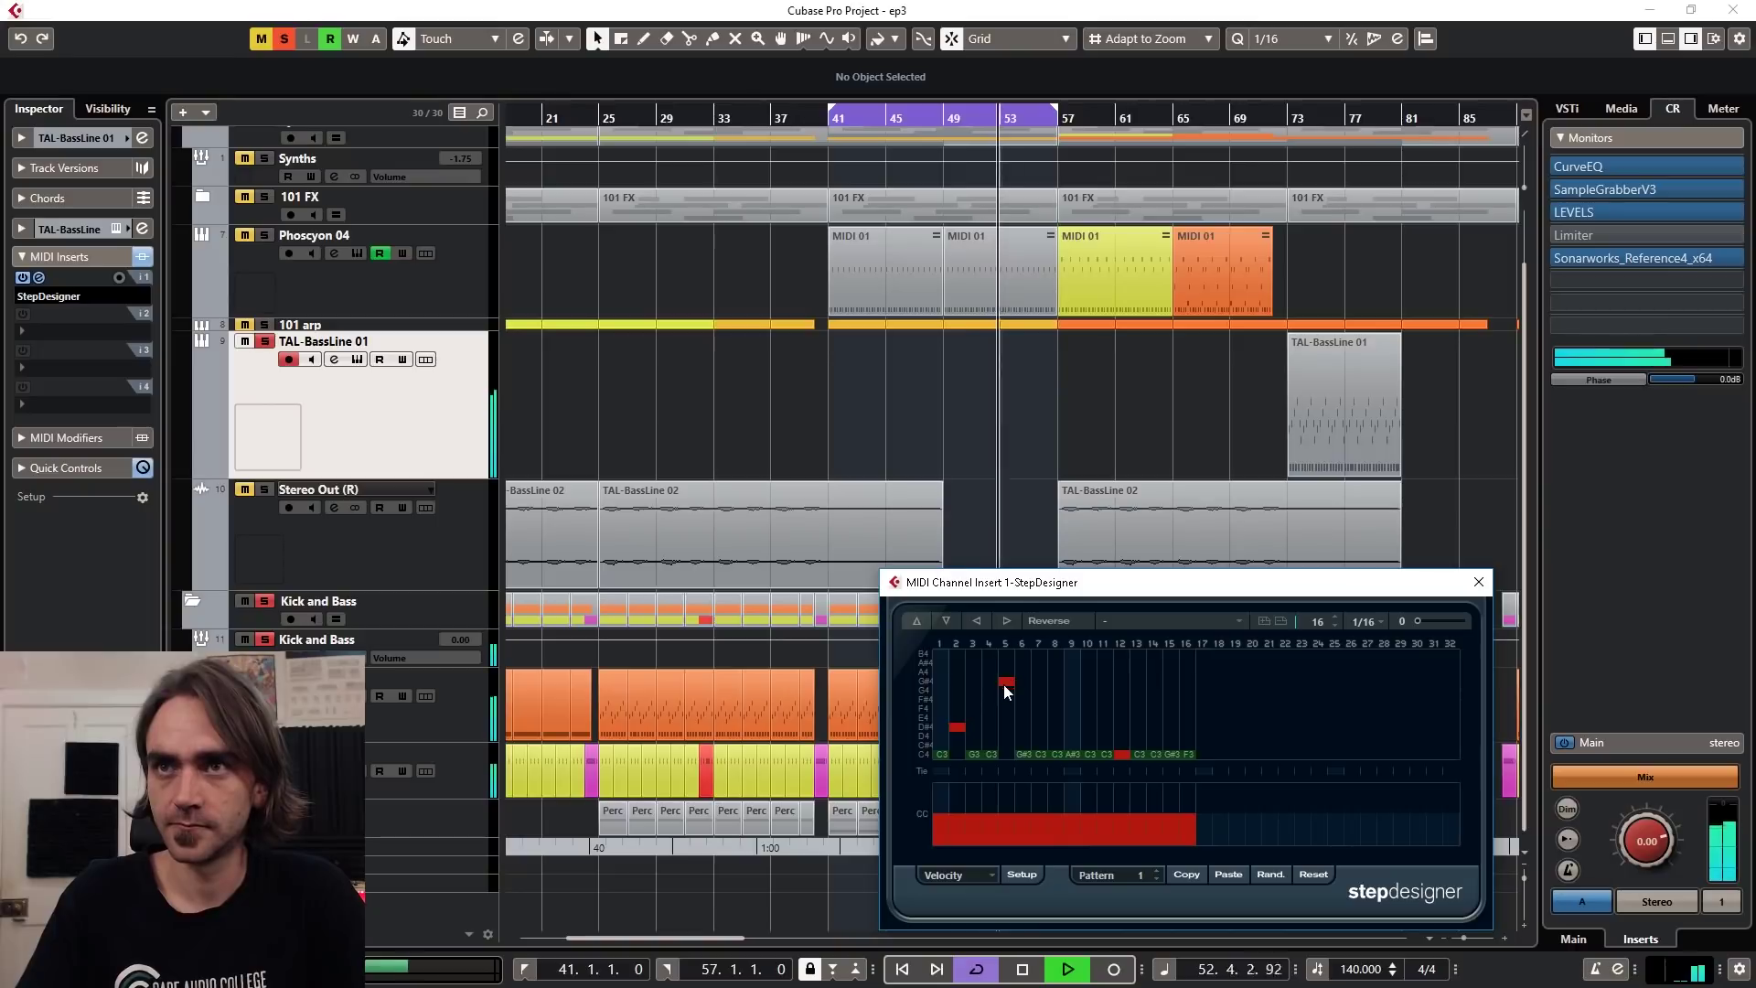
{"action": "left_click", "coordinate": [1054, 691]}
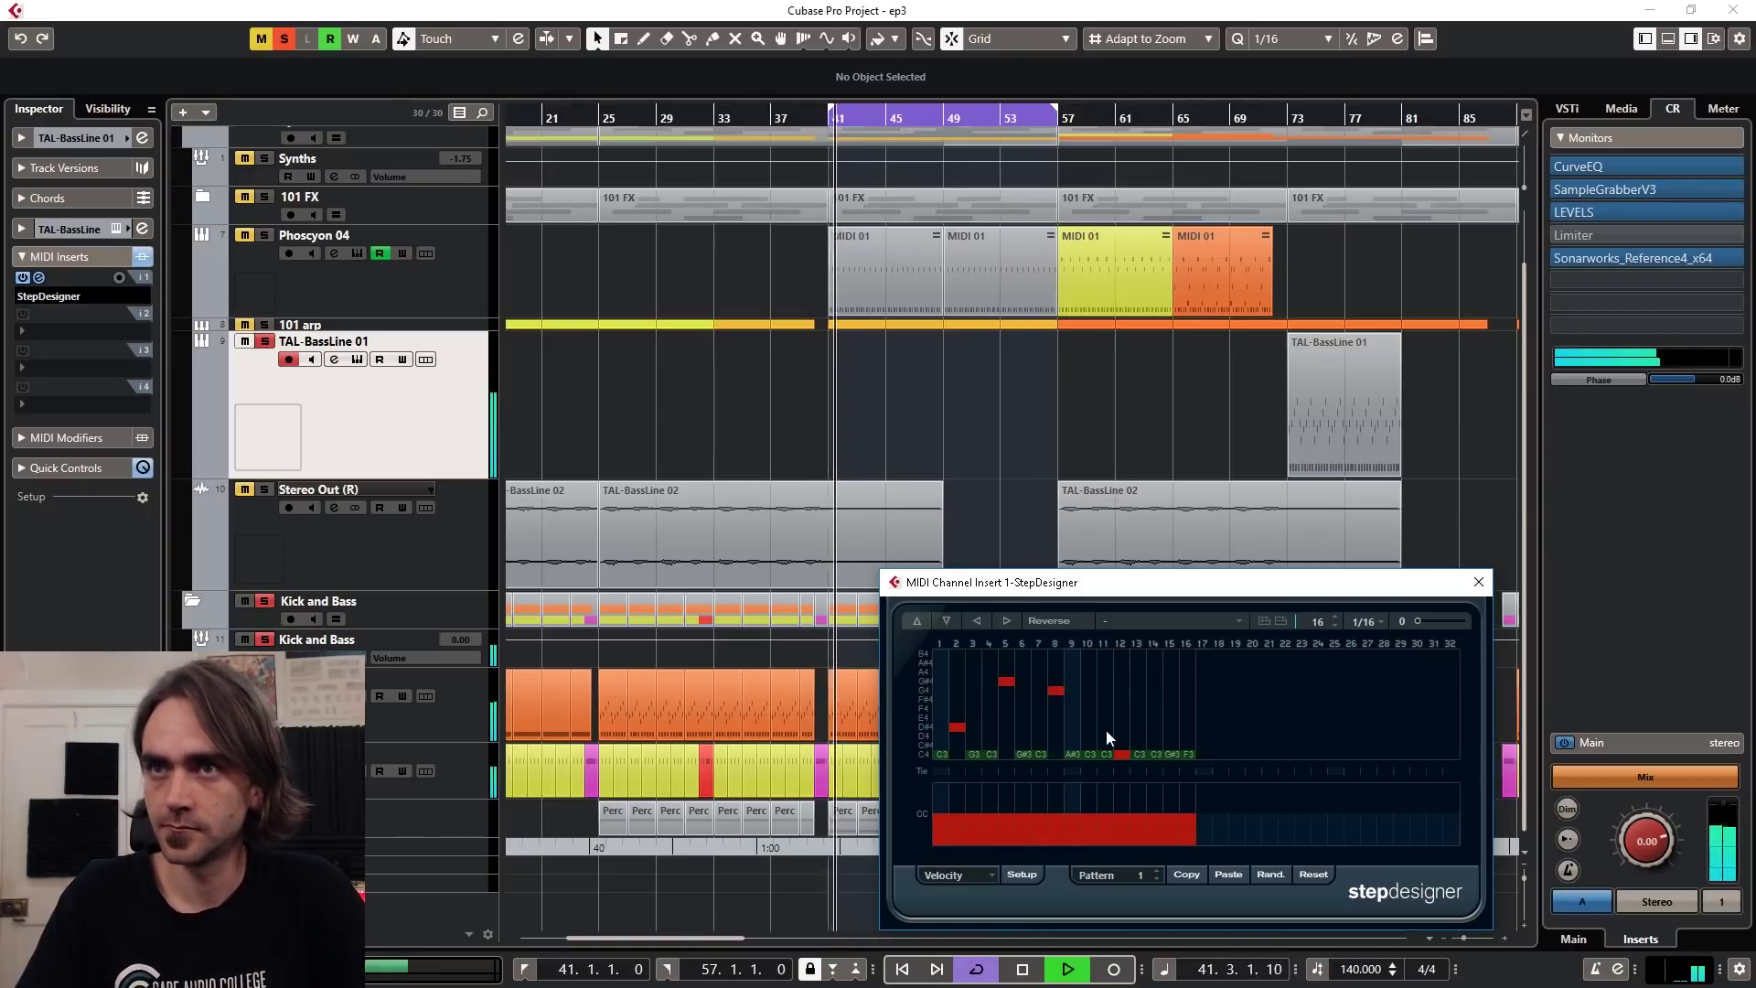
Step: Set StepDesigner steps 11 and 15 to D#4 and step 14 to G#4, listen to the pattern and stop playback
{"action": "left_click", "coordinate": [1105, 728]}
{"action": "left_click", "coordinate": [1169, 727]}
{"action": "left_click", "coordinate": [1153, 682]}
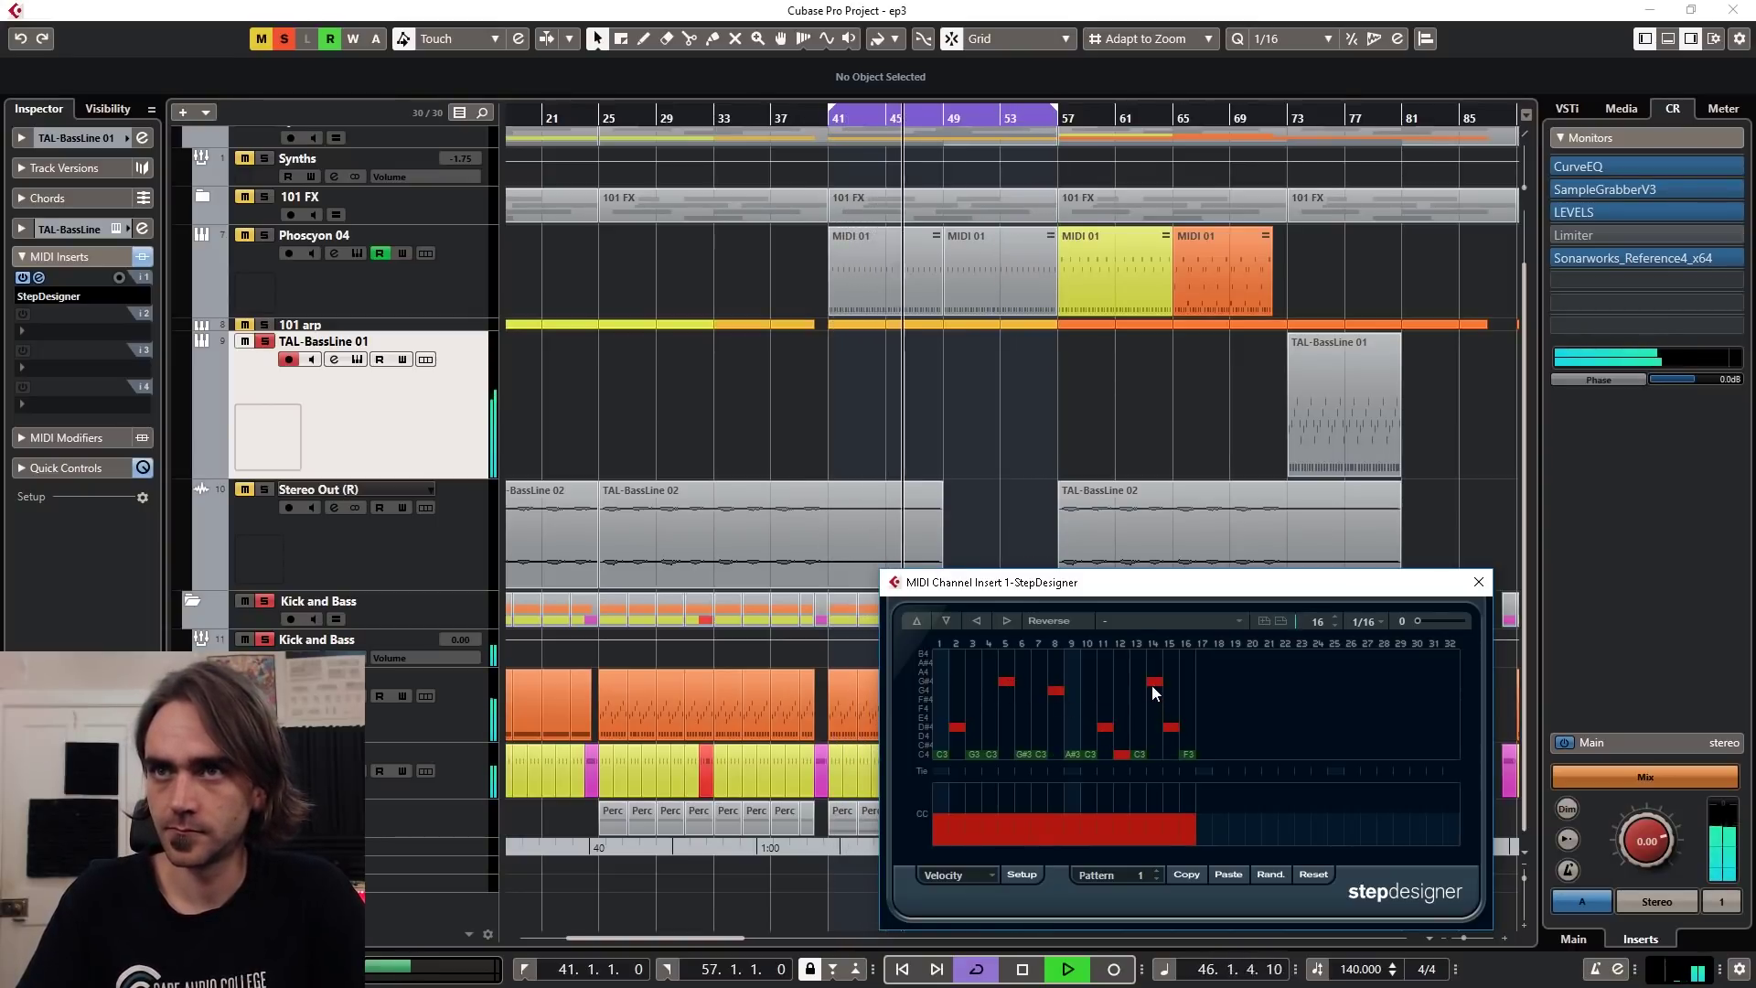
{"action": "left_click", "coordinate": [917, 446]}
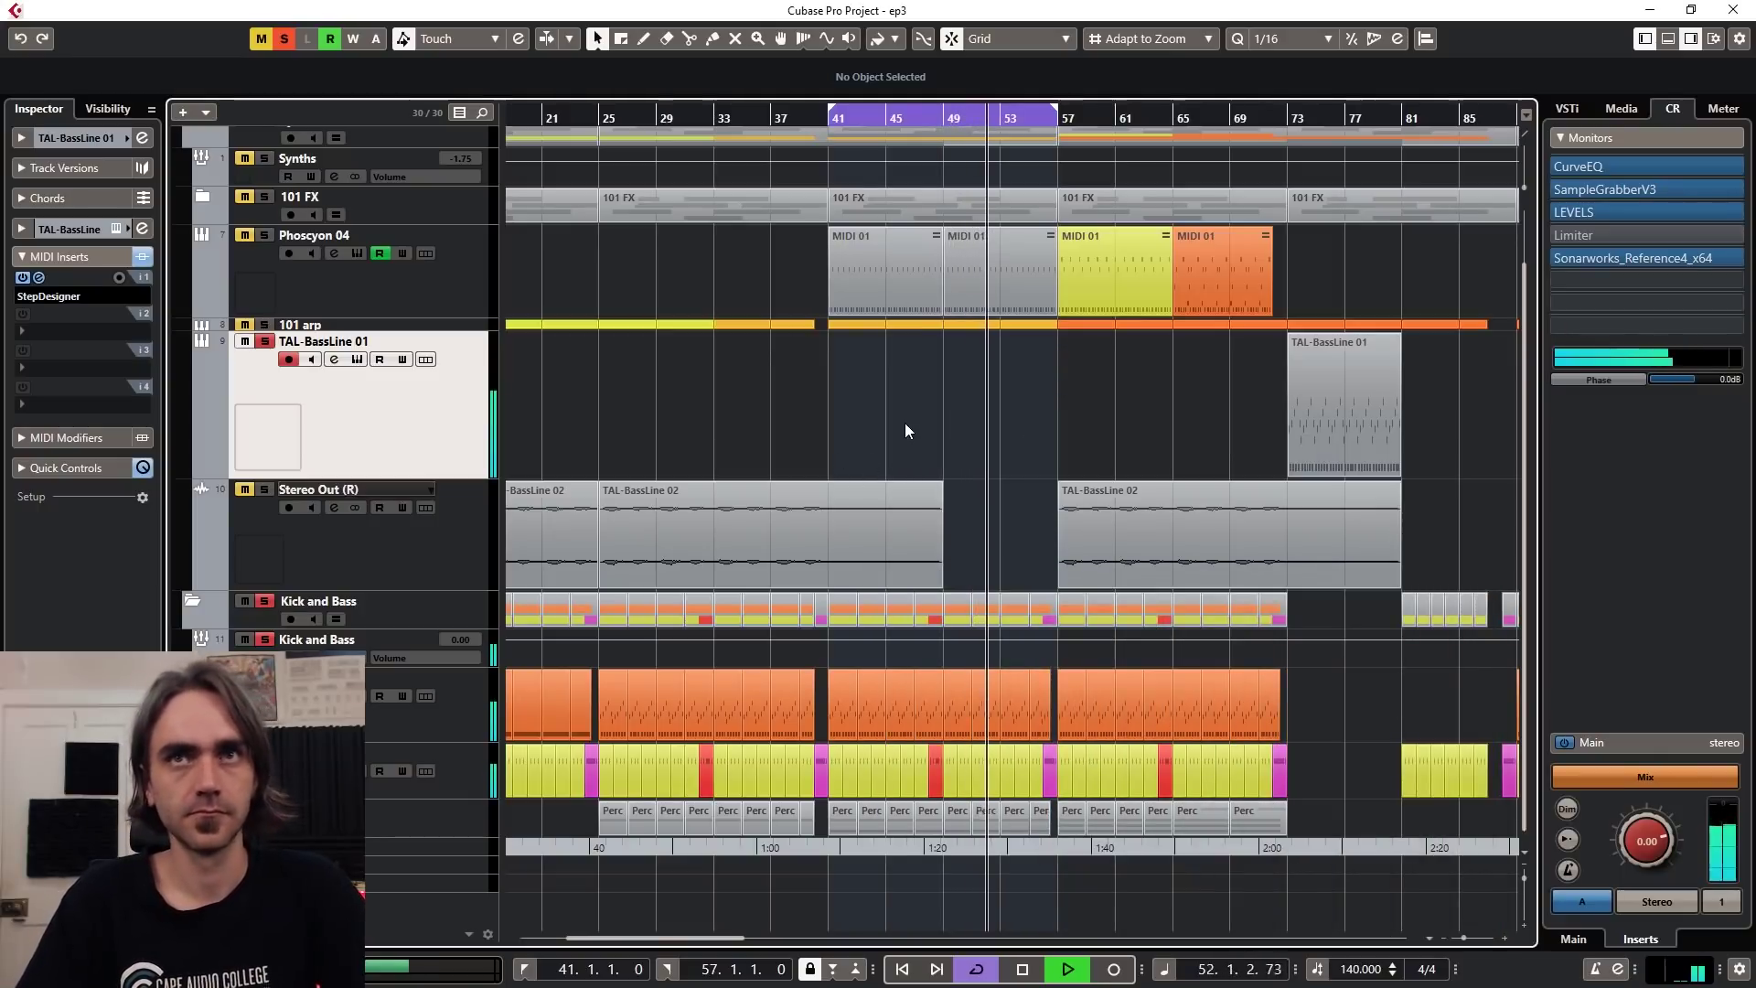
{"action": "key", "text": "space"}
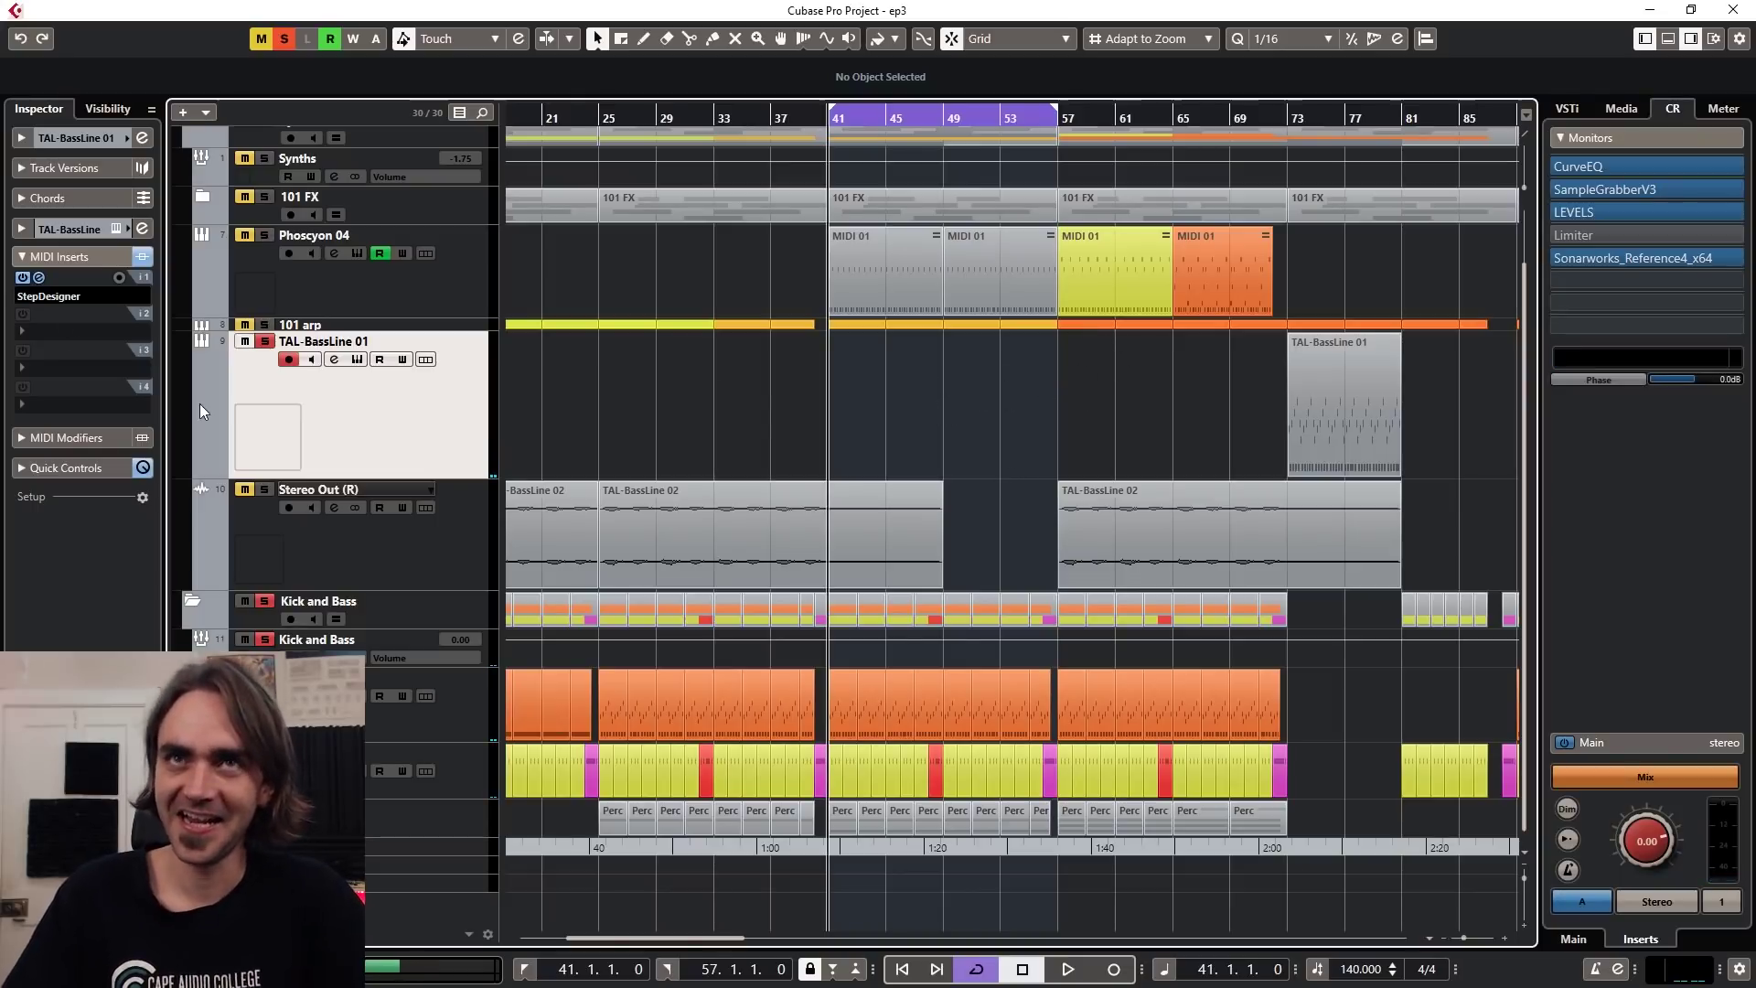
Step: Move the recorded TAL-BassLine 01 part back to start at bar 41
{"action": "key", "text": "Up"}
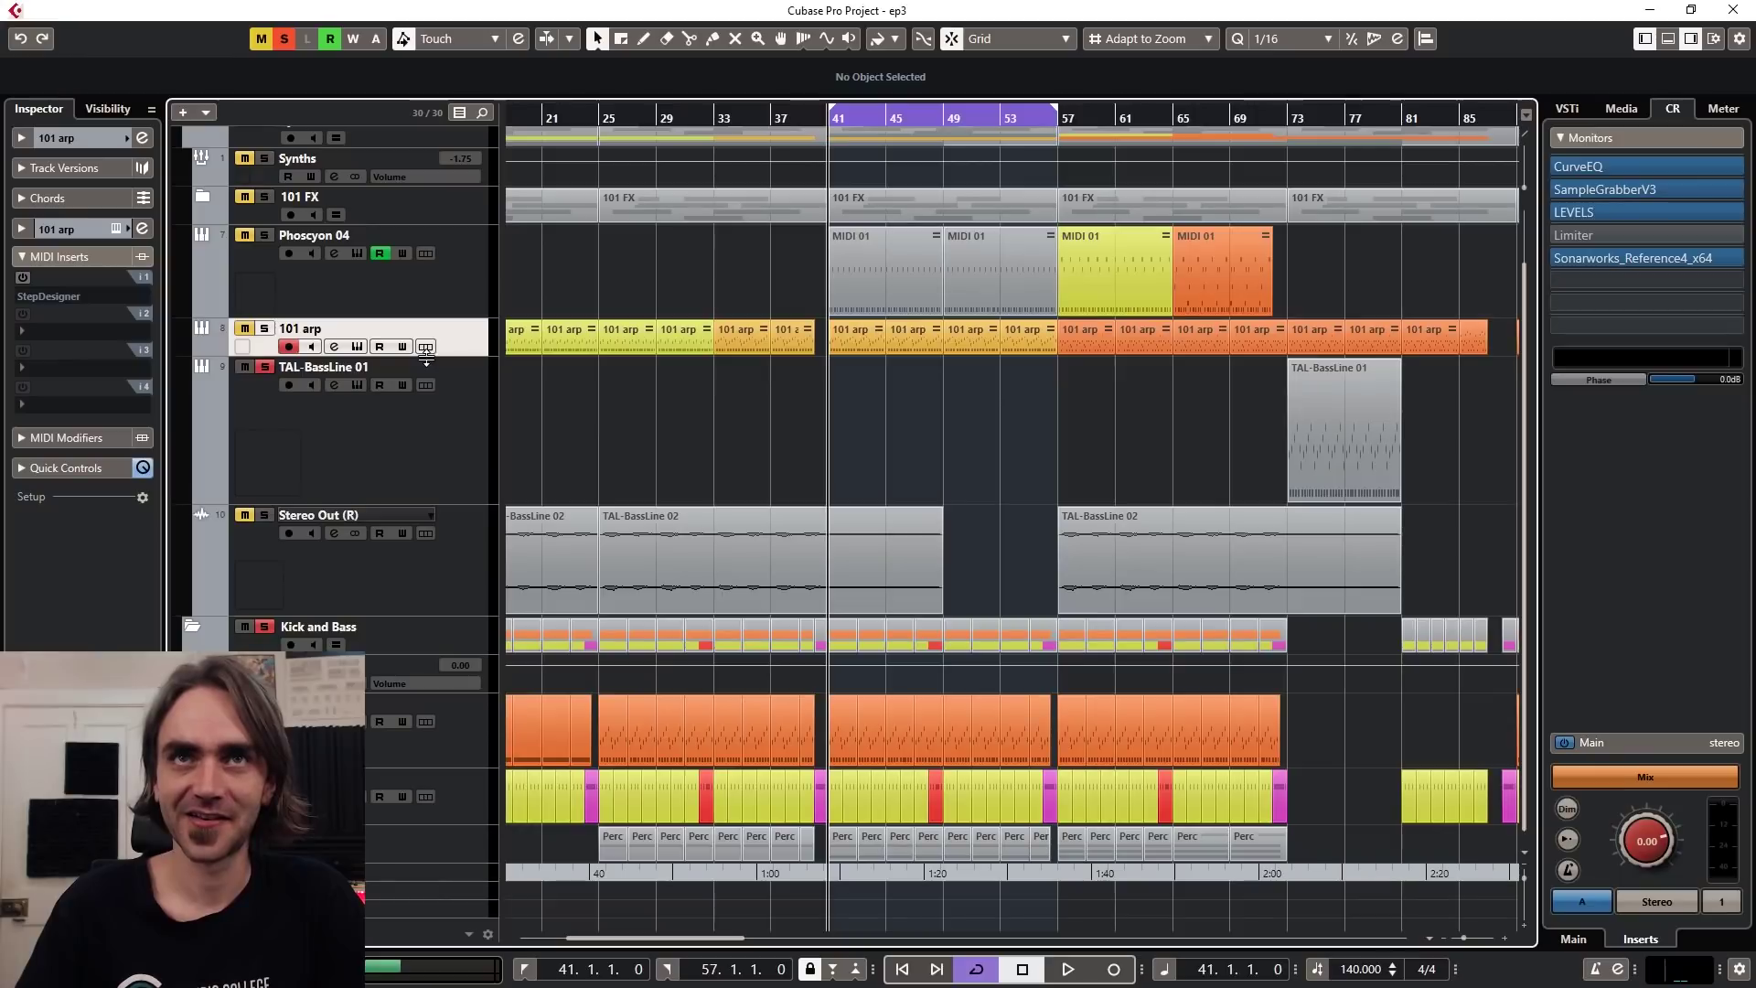
{"action": "left_click_drag", "start_coordinate": [1348, 445], "coordinate": [824, 454]}
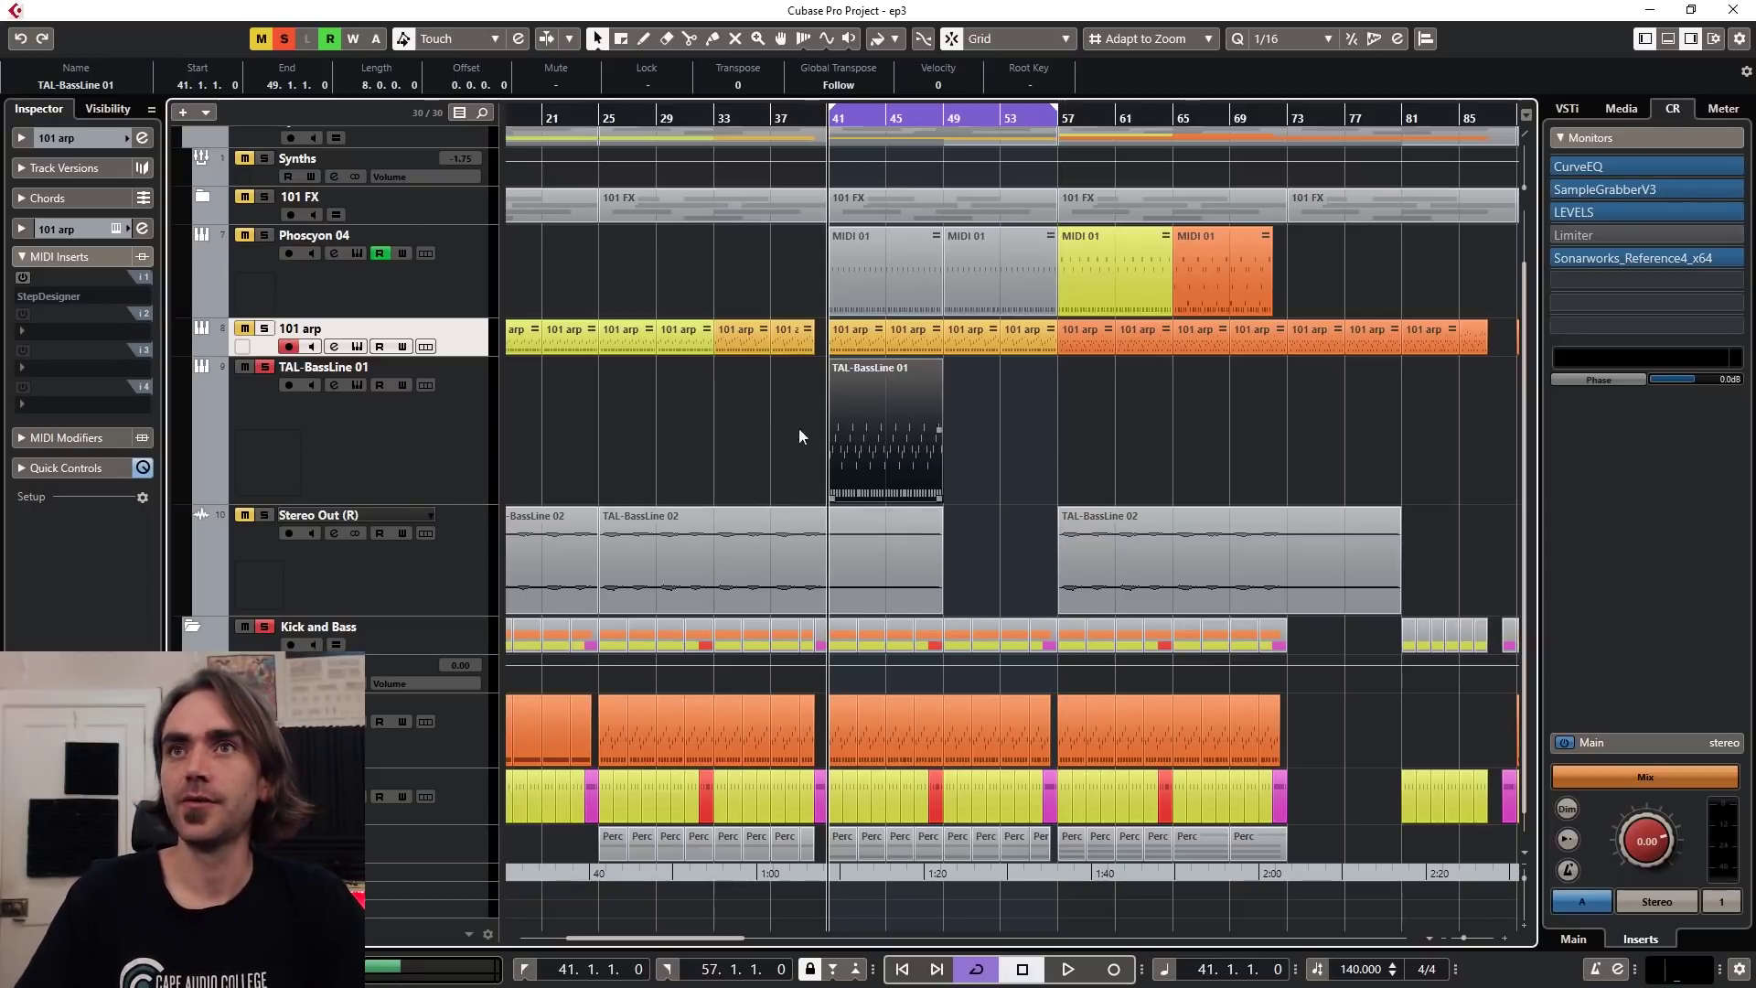
{"action": "mouse_move", "coordinate": [831, 445]}
{"action": "left_mouse_down"}
{"action": "mouse_move", "coordinate": [732, 421]}
{"action": "mouse_move", "coordinate": [847, 457]}
{"action": "left_mouse_up"}
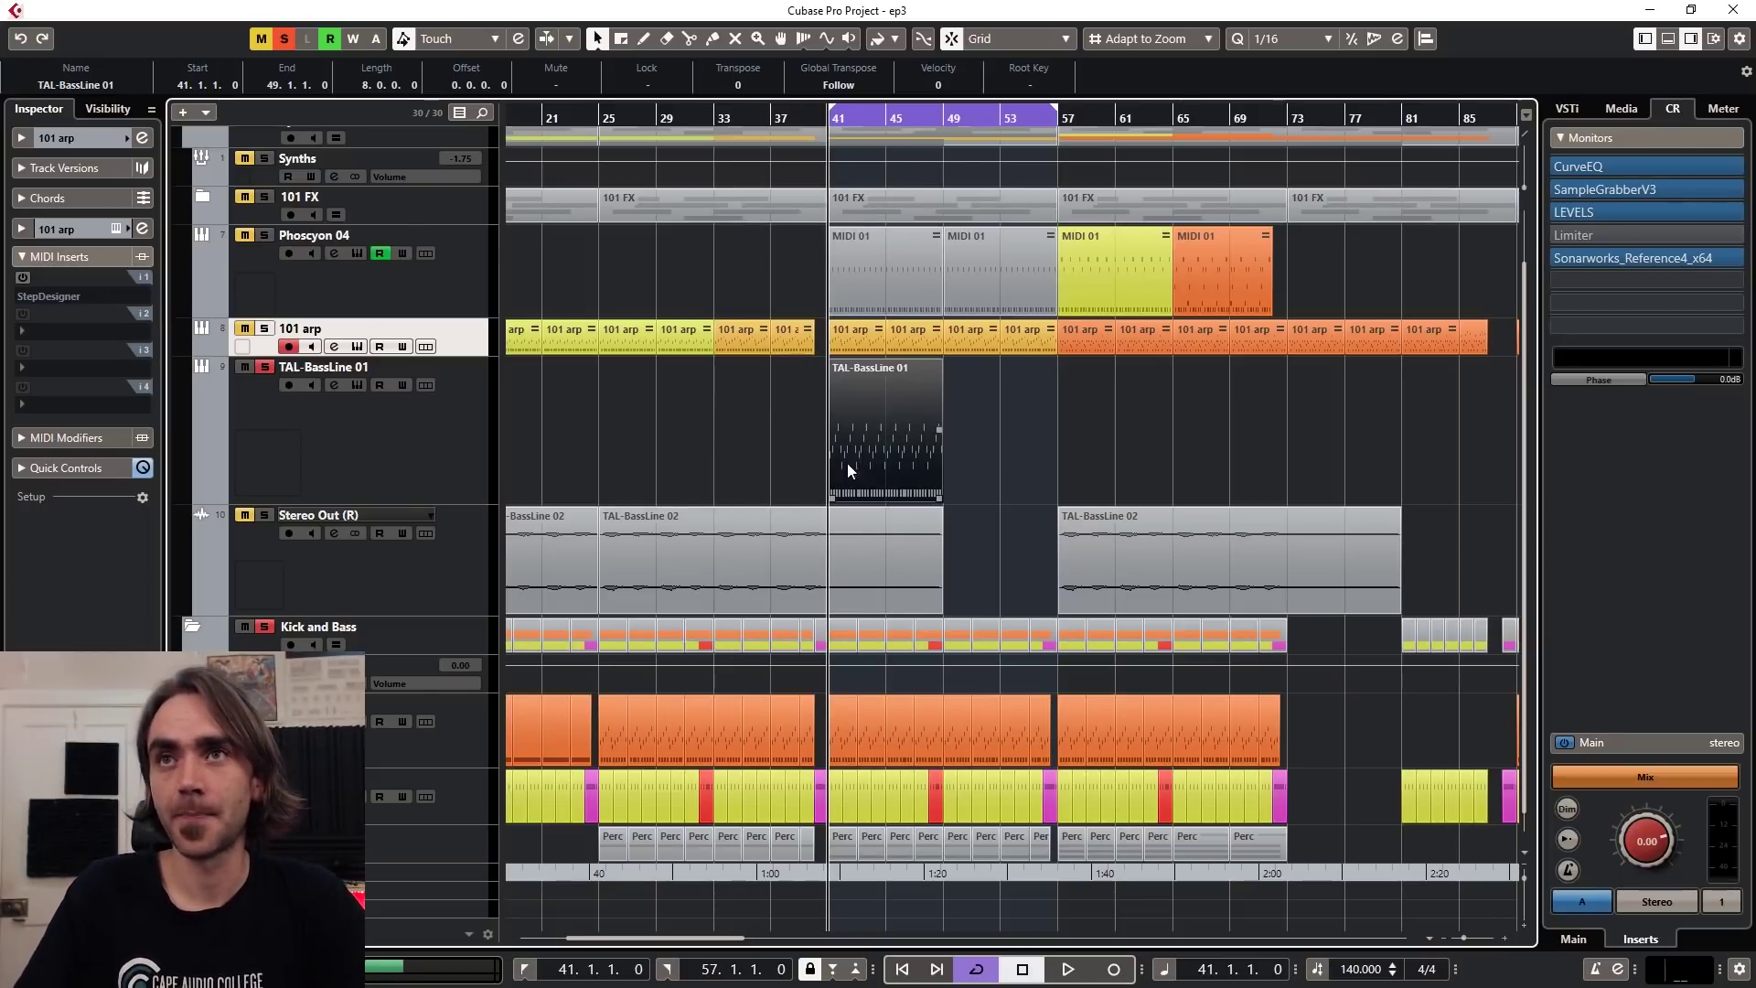
{"action": "double_click", "coordinate": [860, 448]}
{"action": "left_click", "coordinate": [1198, 447]}
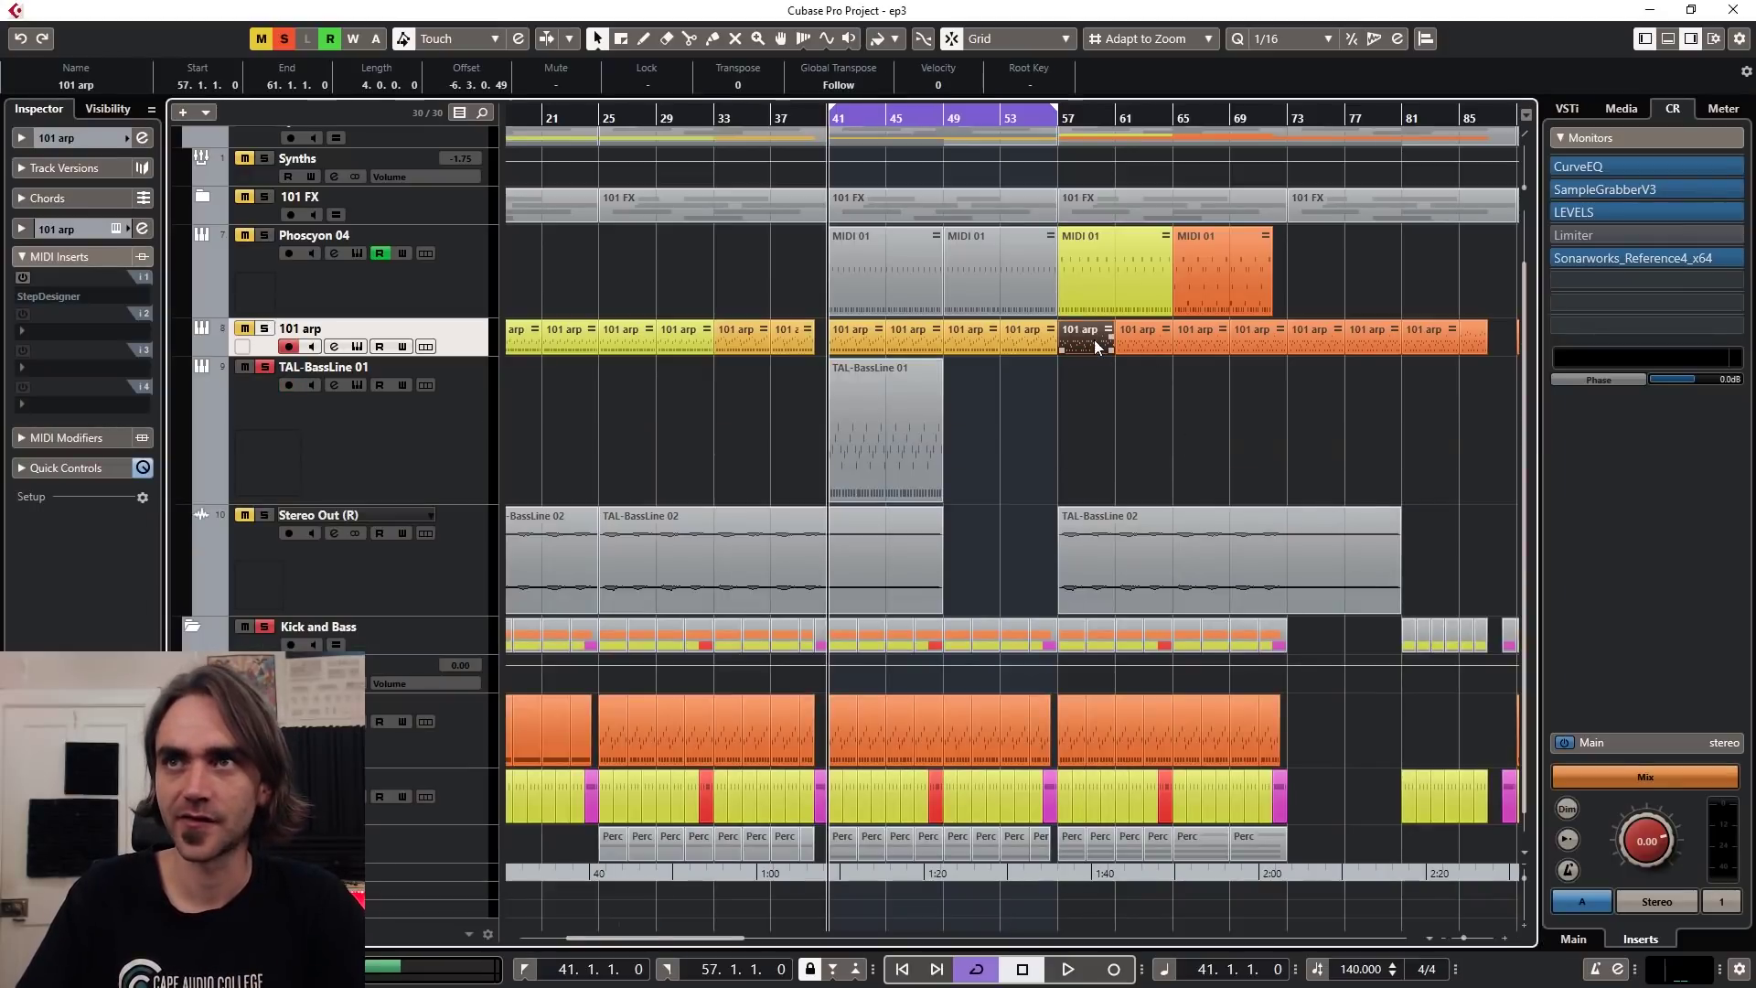
Step: Move the 101 arp part from bar 57 to bar 49 on the TAL-BassLine 01 track and examine its notes in the editor
{"action": "left_click_drag", "start_coordinate": [1094, 339], "coordinate": [978, 376]}
{"action": "double_click", "coordinate": [979, 377]}
{"action": "scroll", "coordinate": [713, 828], "scroll_direction": "up", "scroll_amount": 3}
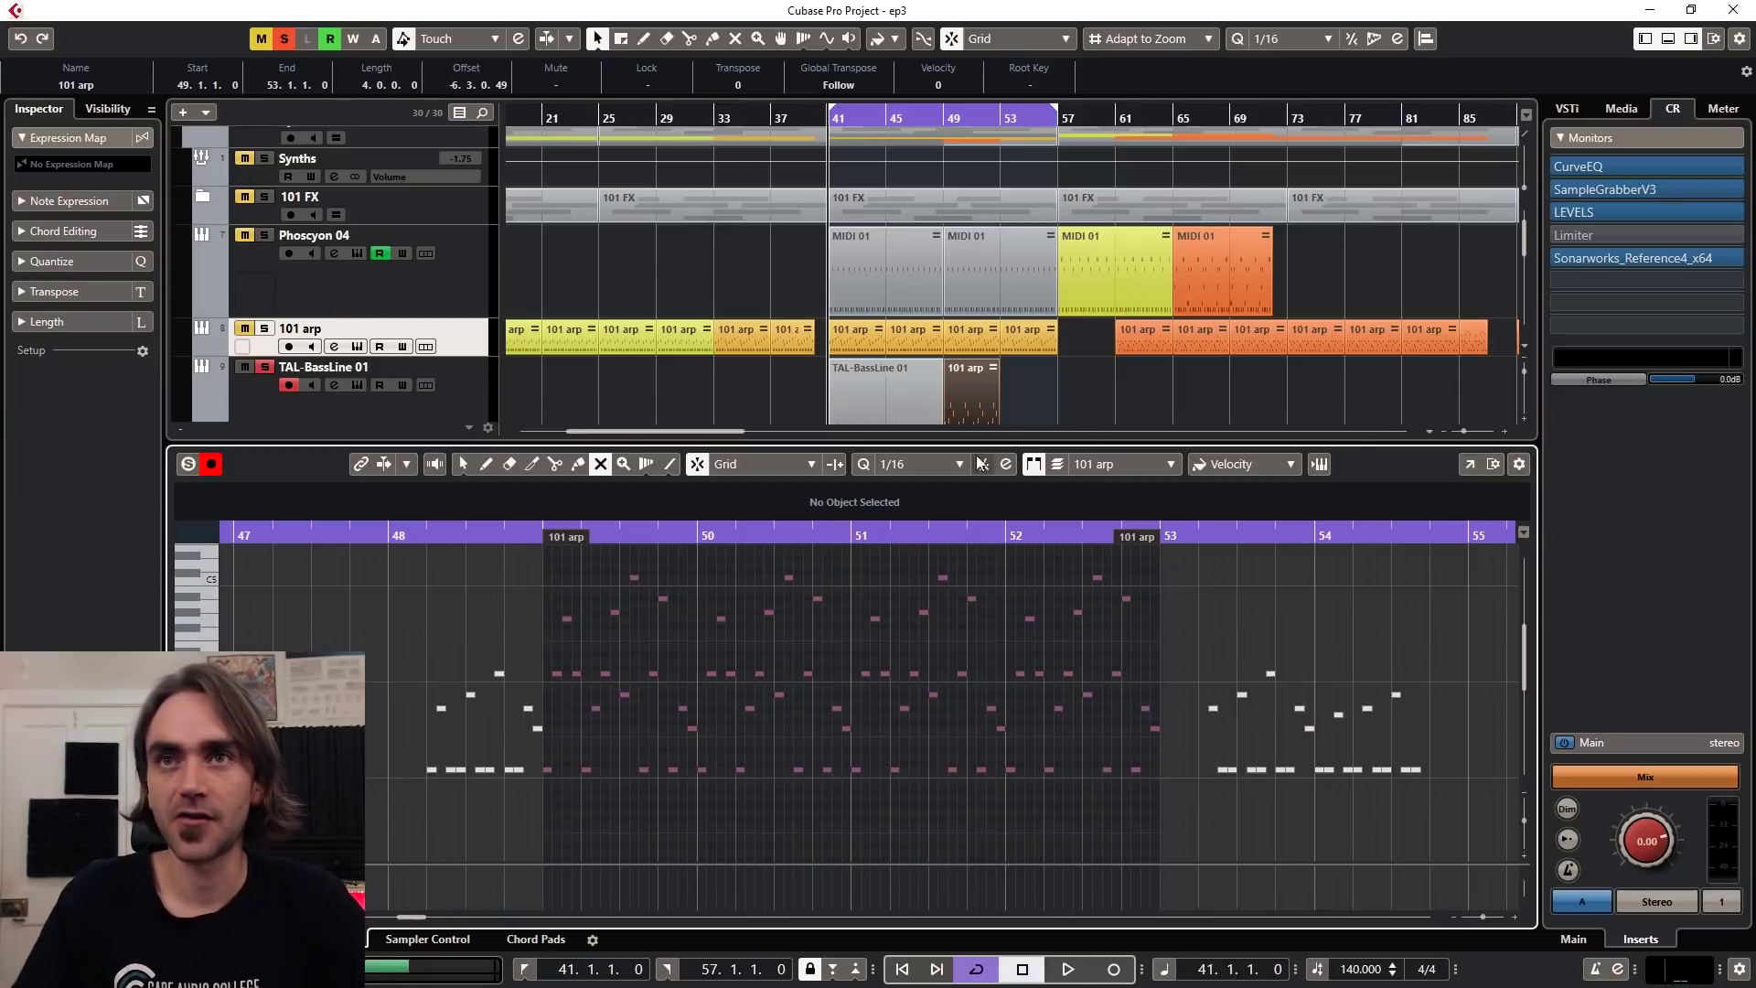
{"action": "key", "text": "ctrl+alt+e"}
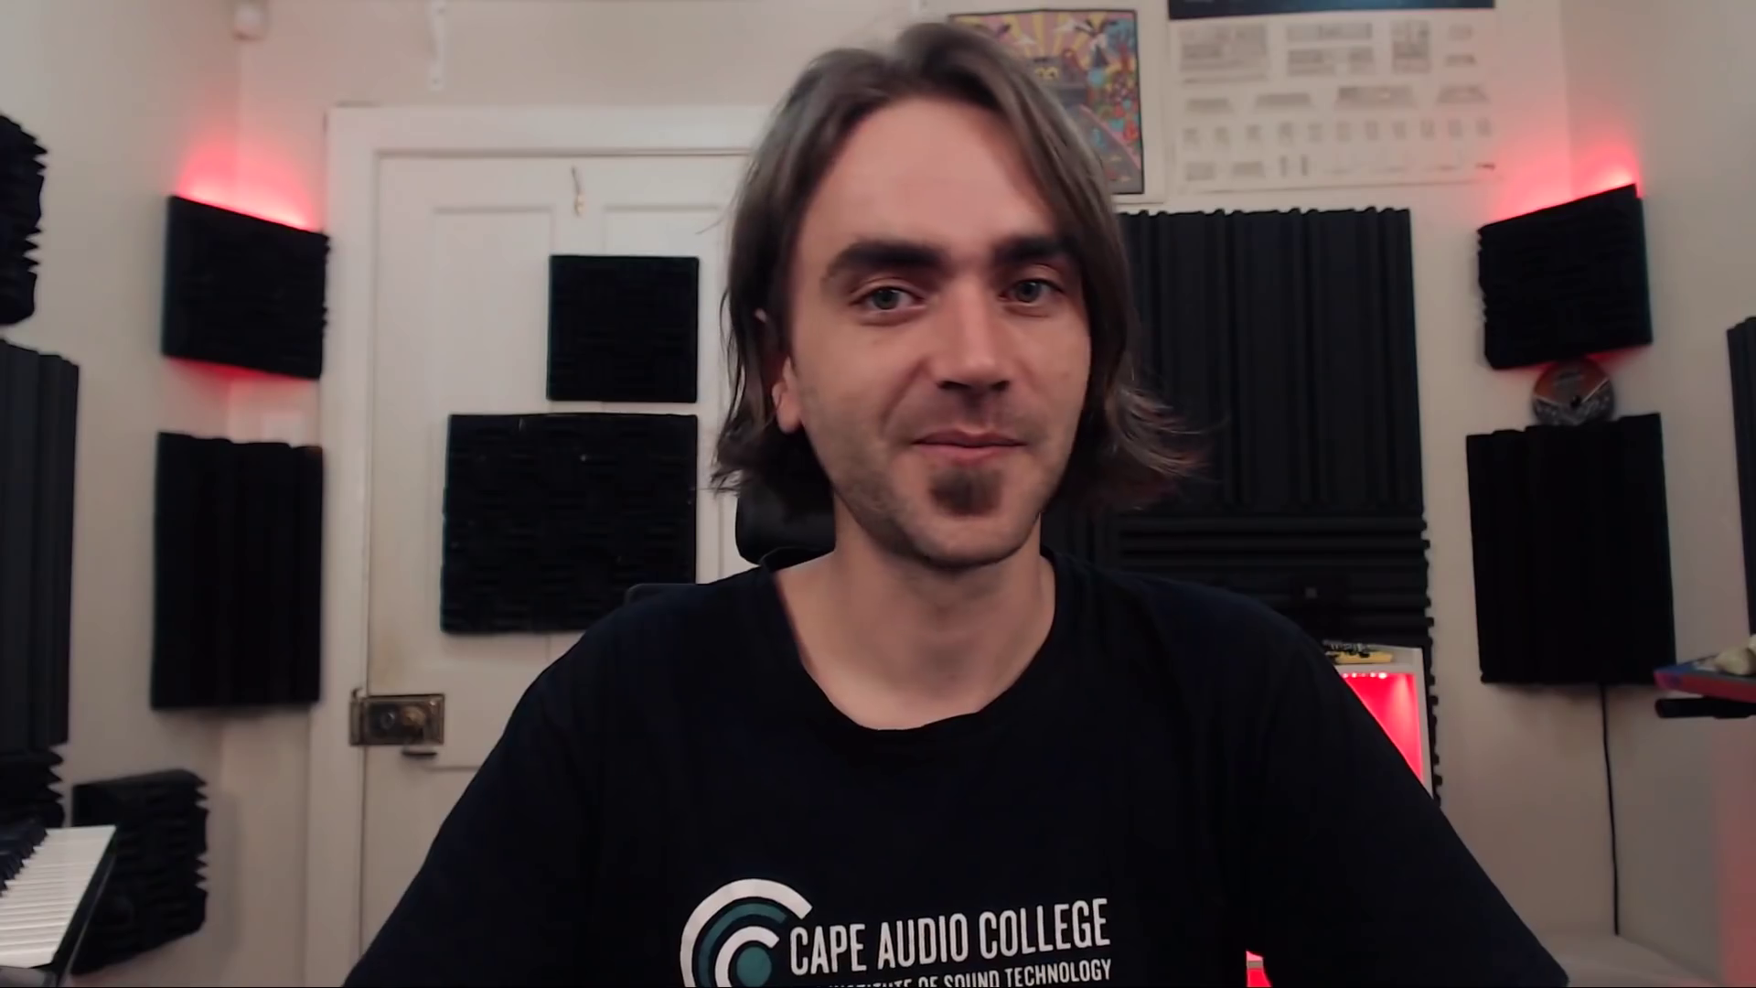